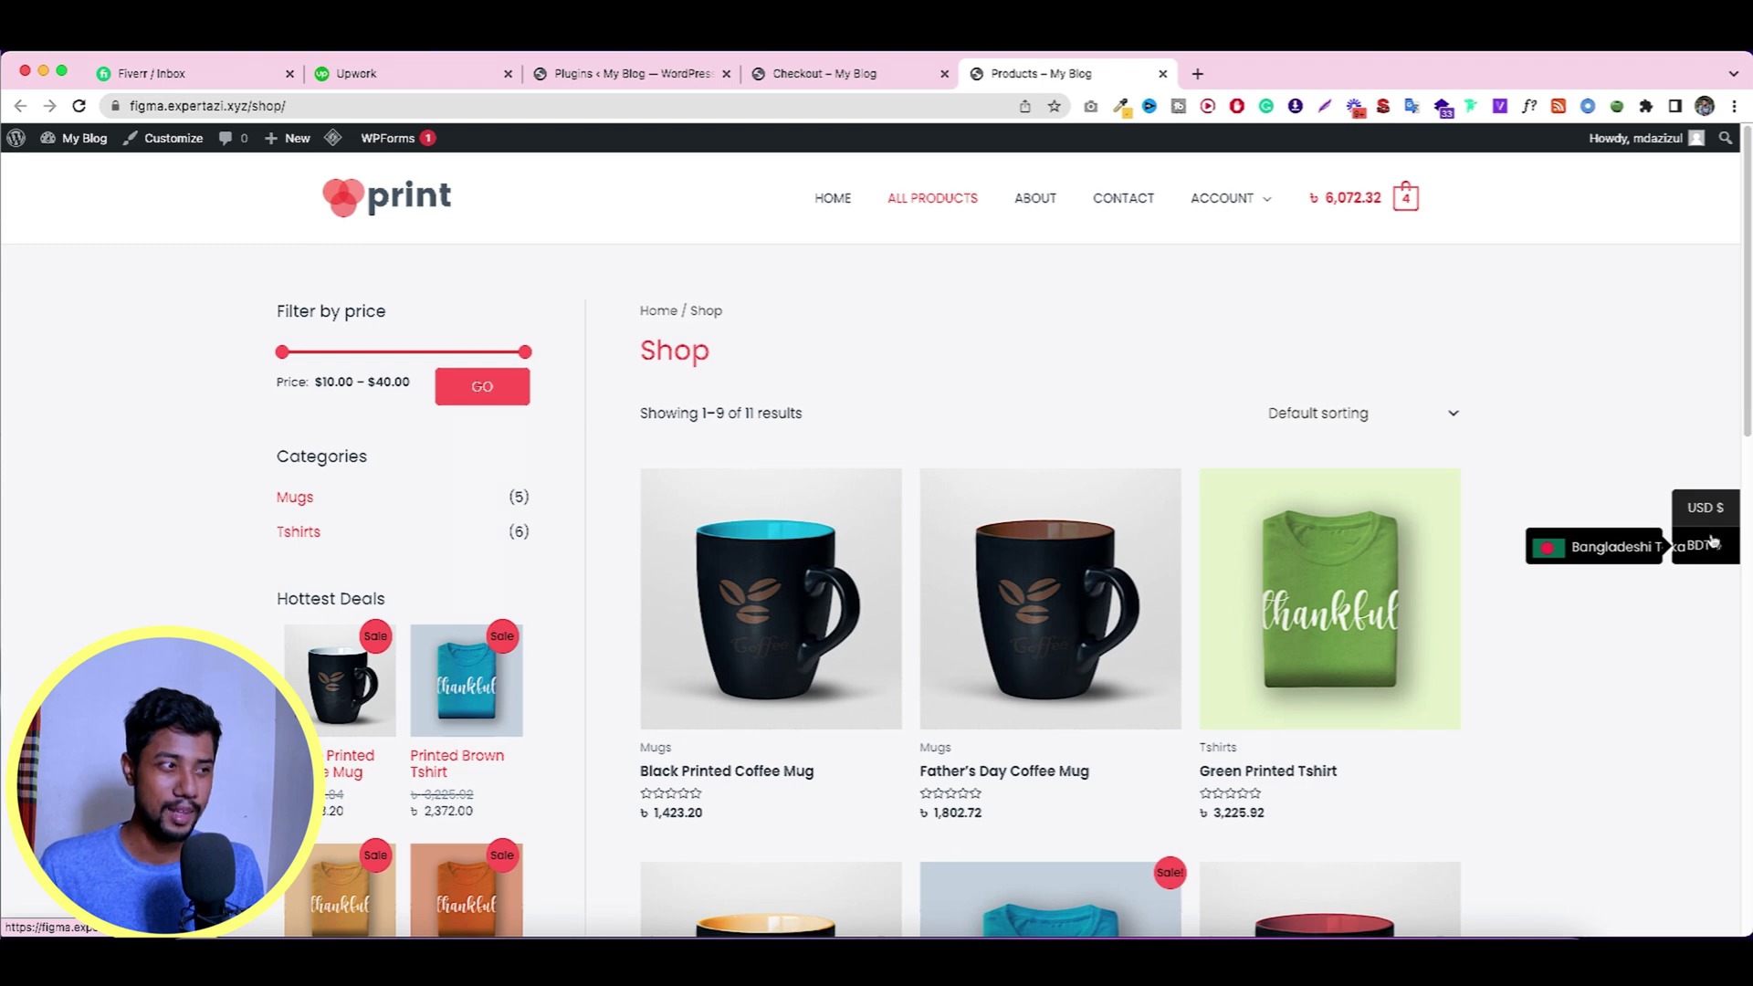
Switch the shop currency to USD and back to BDT, comparing the listed product prices.
{"action": "left_click", "coordinate": [1706, 509]}
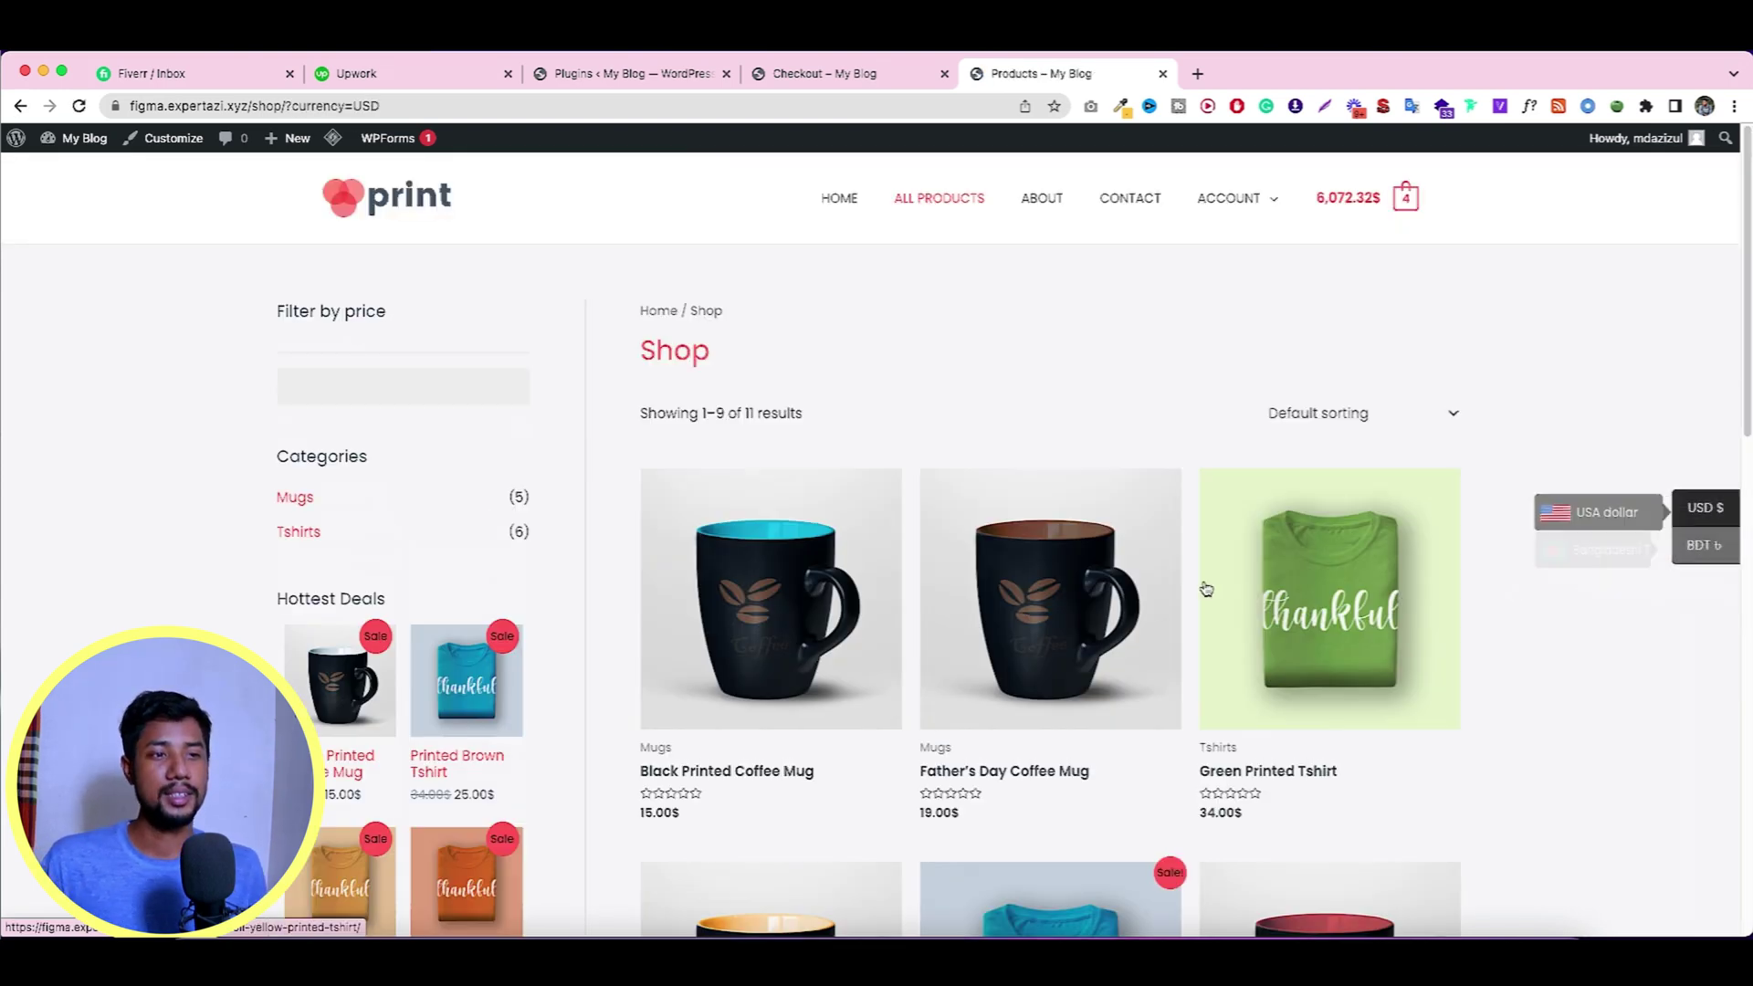
{"action": "left_click", "coordinate": [1704, 546]}
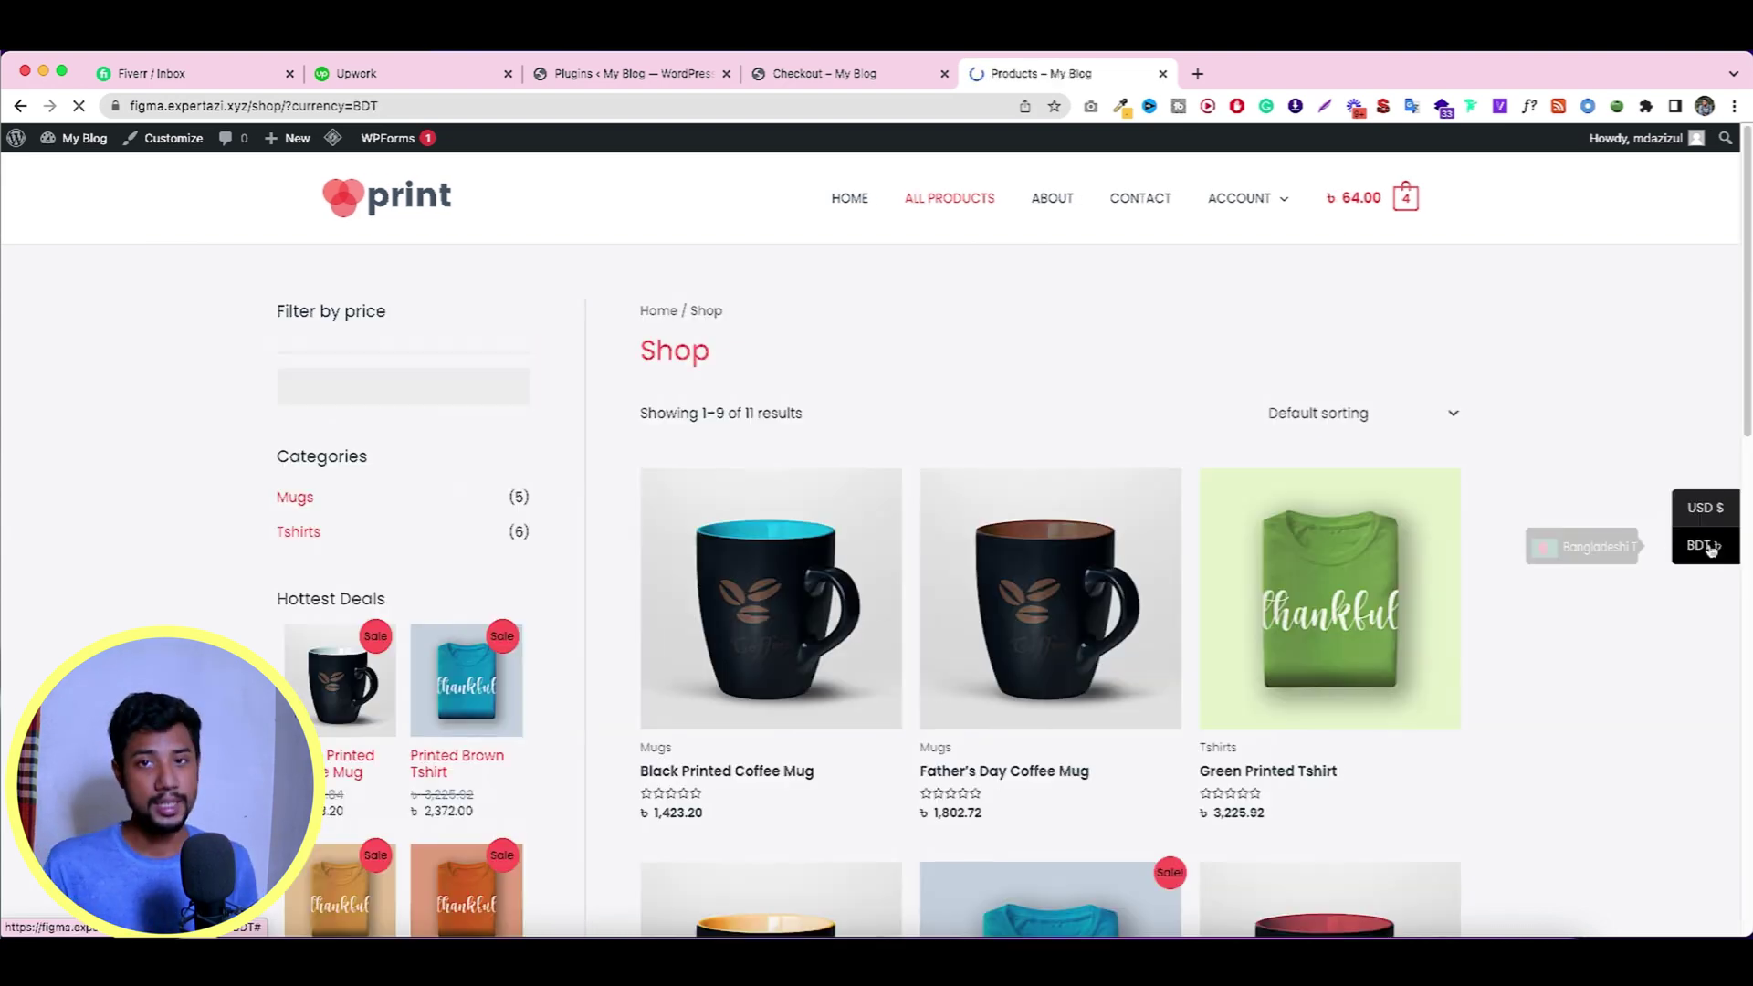
{"action": "scroll", "coordinate": [1396, 577], "scroll_direction": "down", "scroll_amount": 4}
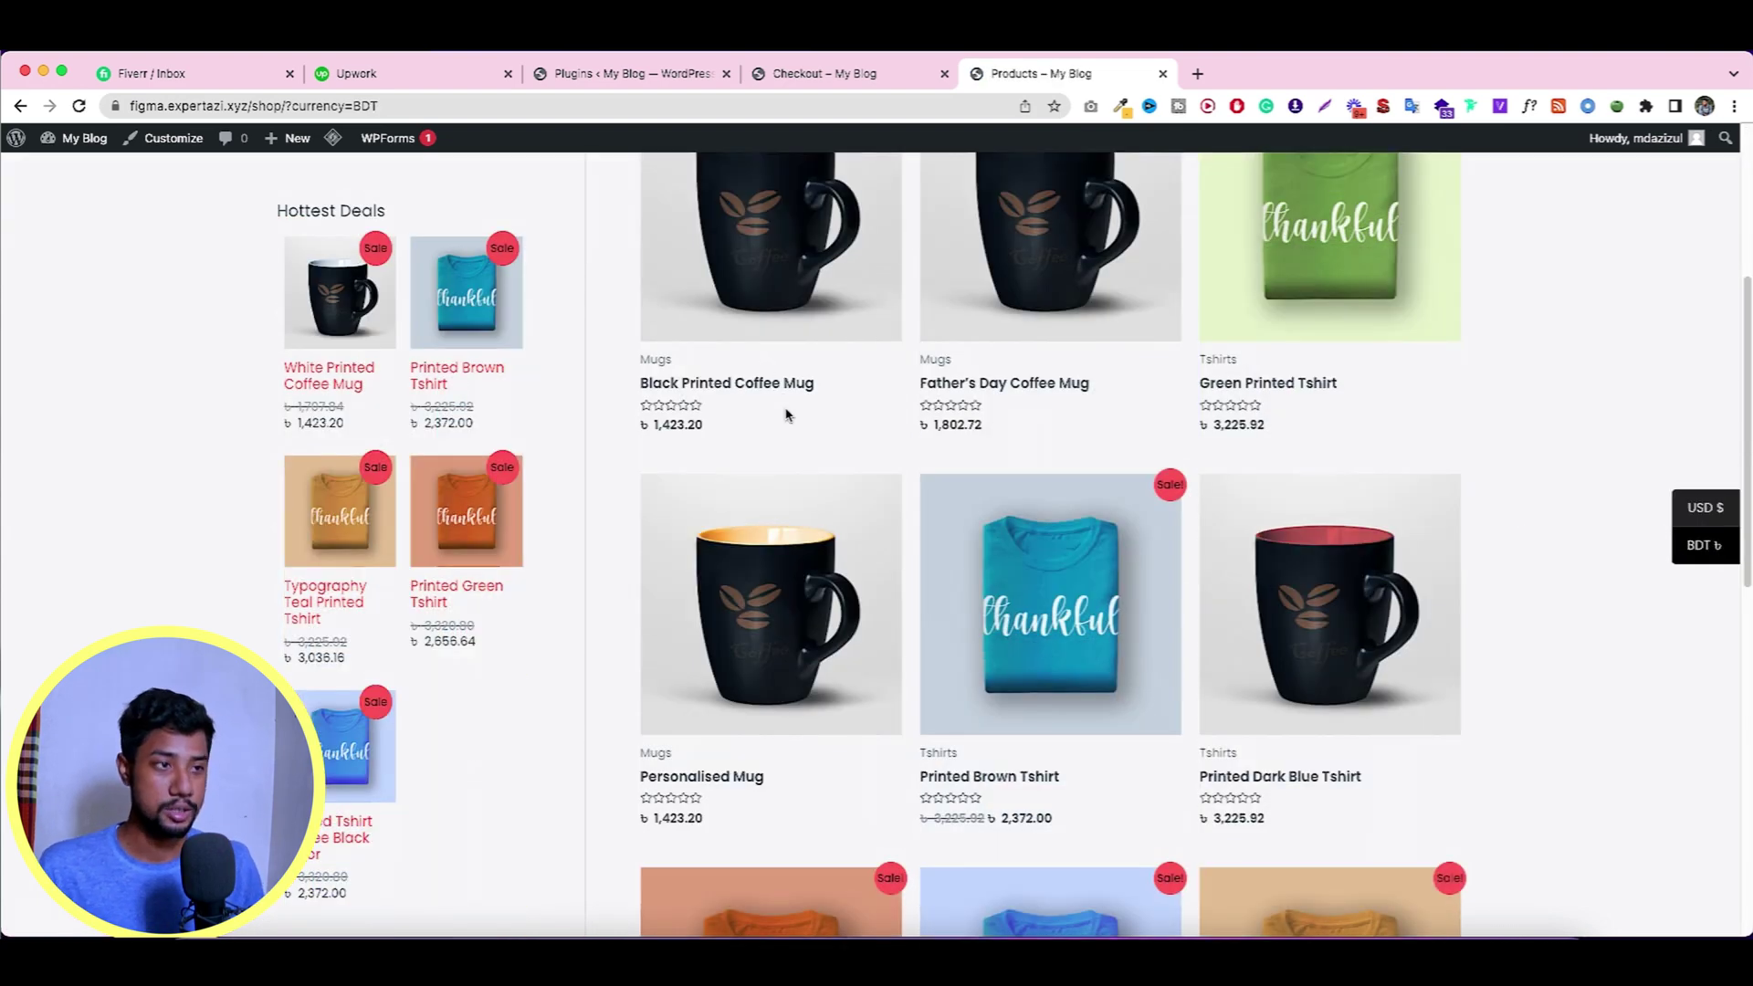
{"action": "scroll", "coordinate": [783, 411], "scroll_direction": "up", "scroll_amount": 5}
Add one Black Printed Coffee Mug to the cart in BDT and proceed to checkout to review the payment methods.
{"action": "left_click", "coordinate": [864, 493]}
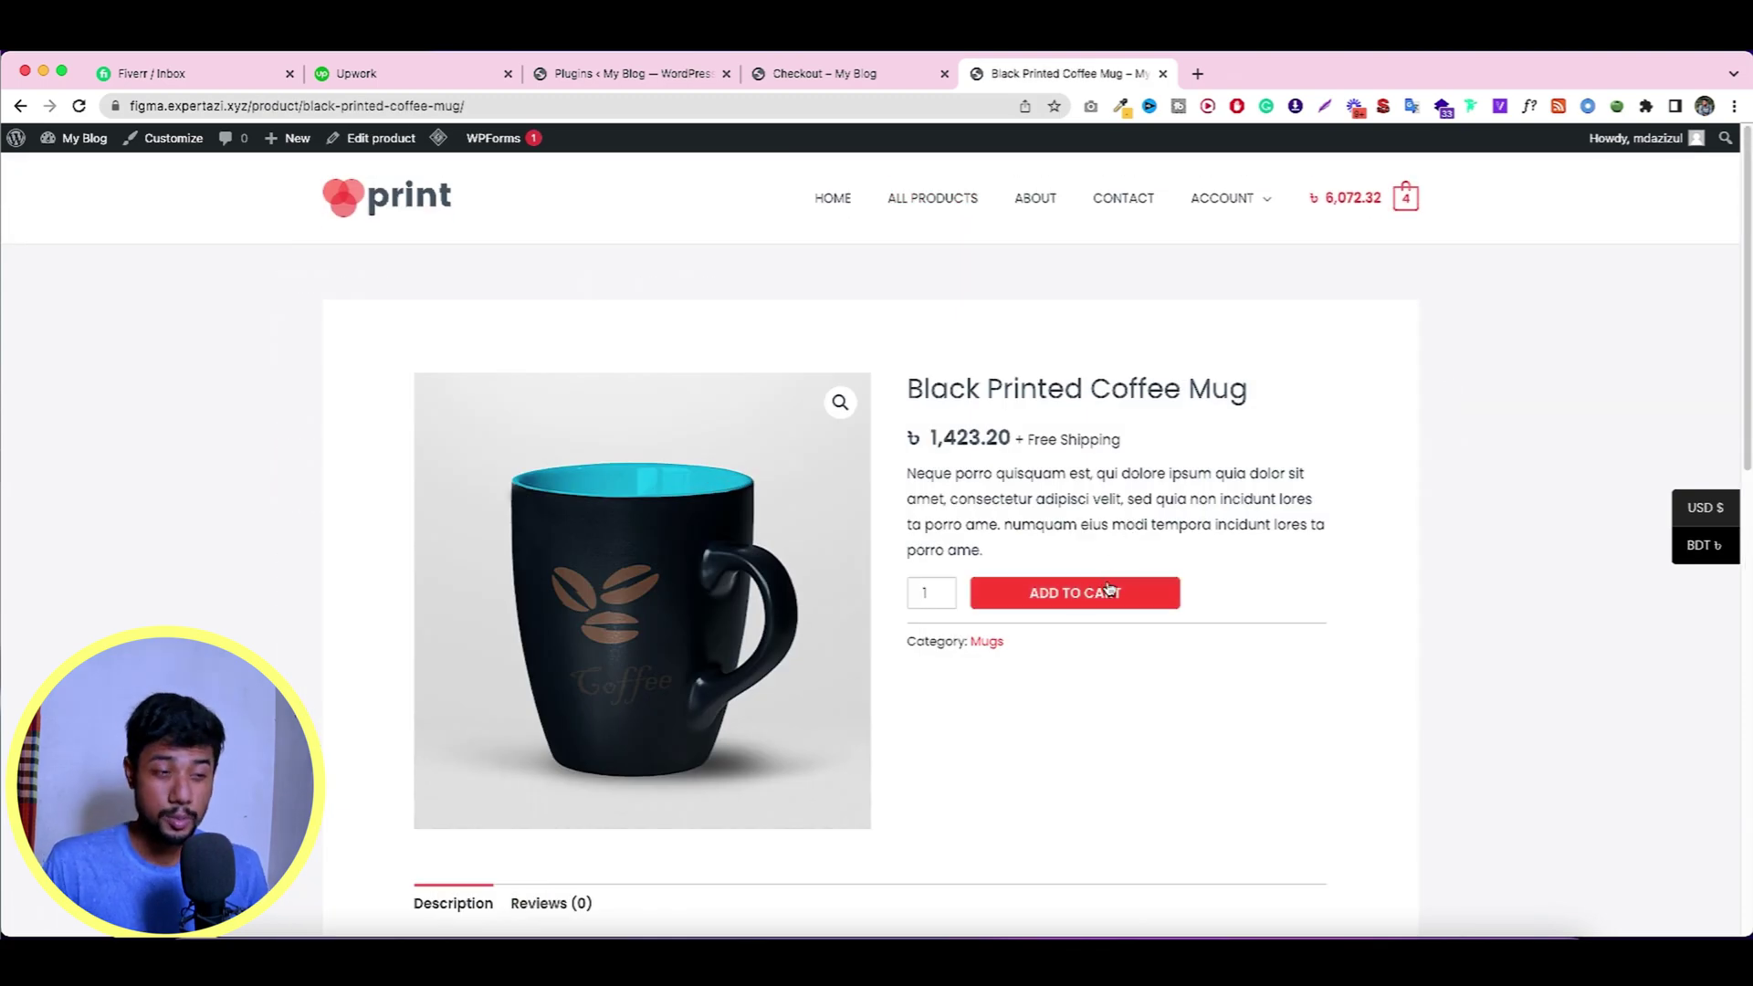
{"action": "left_click", "coordinate": [1082, 600]}
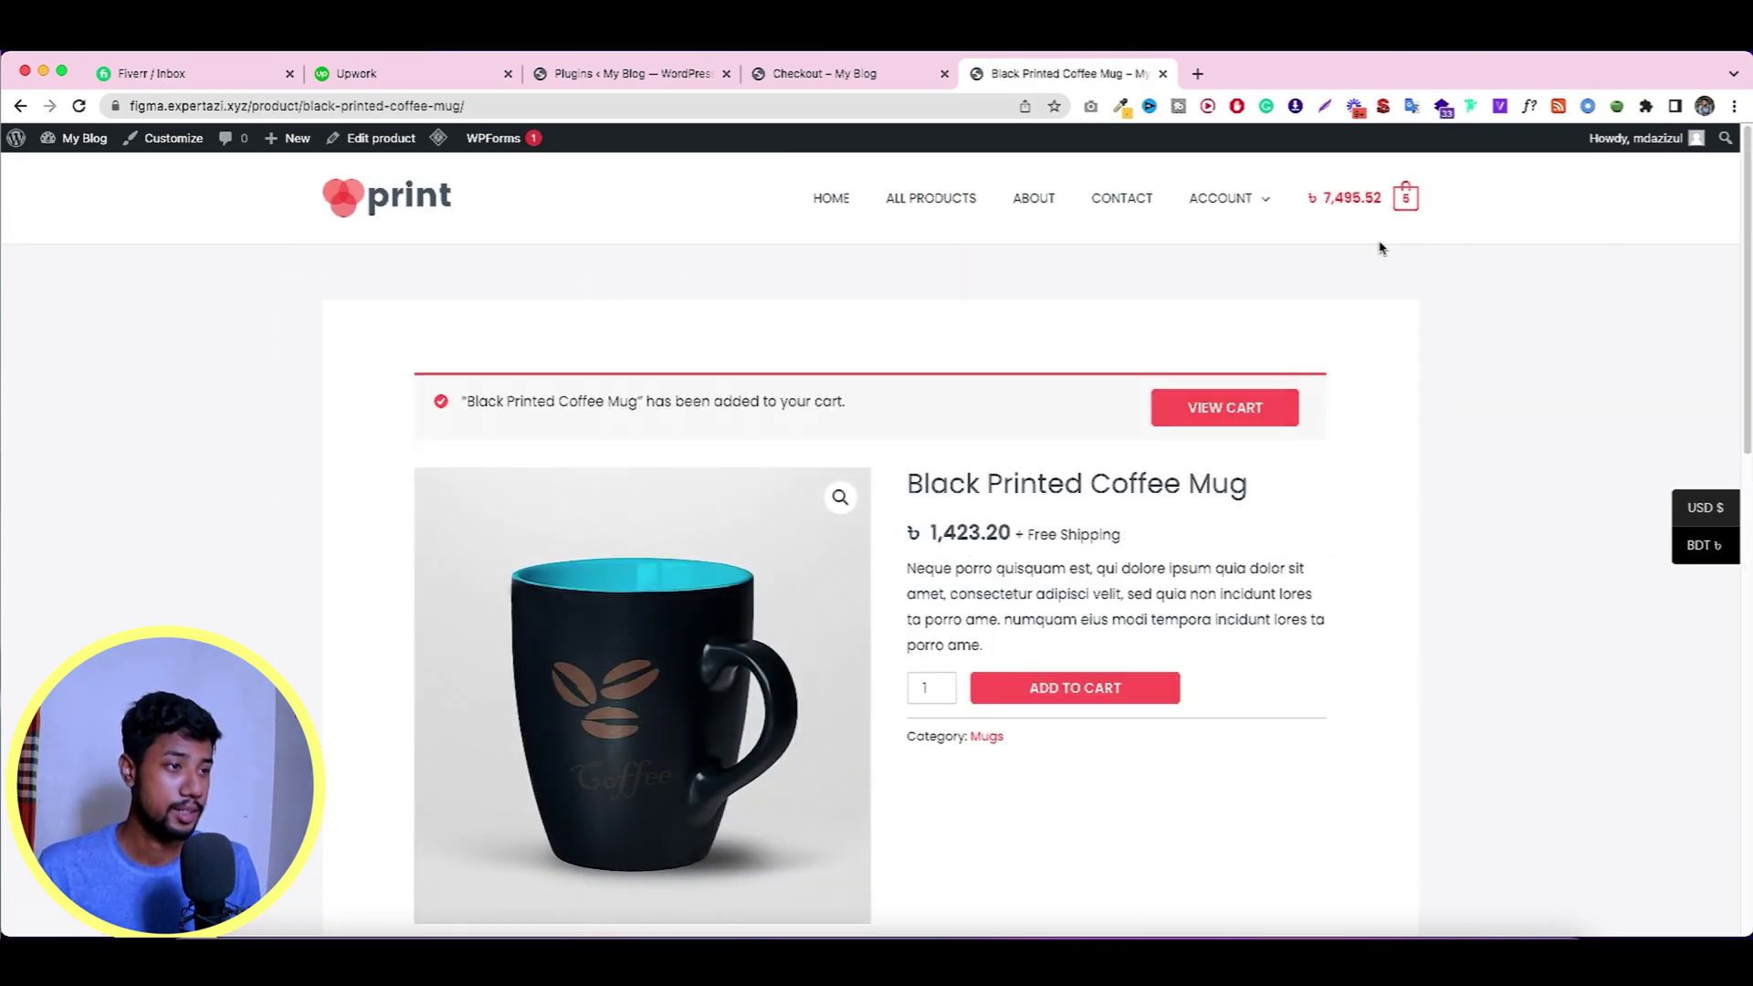
{"action": "left_click", "coordinate": [1406, 197]}
{"action": "left_click", "coordinate": [1531, 898]}
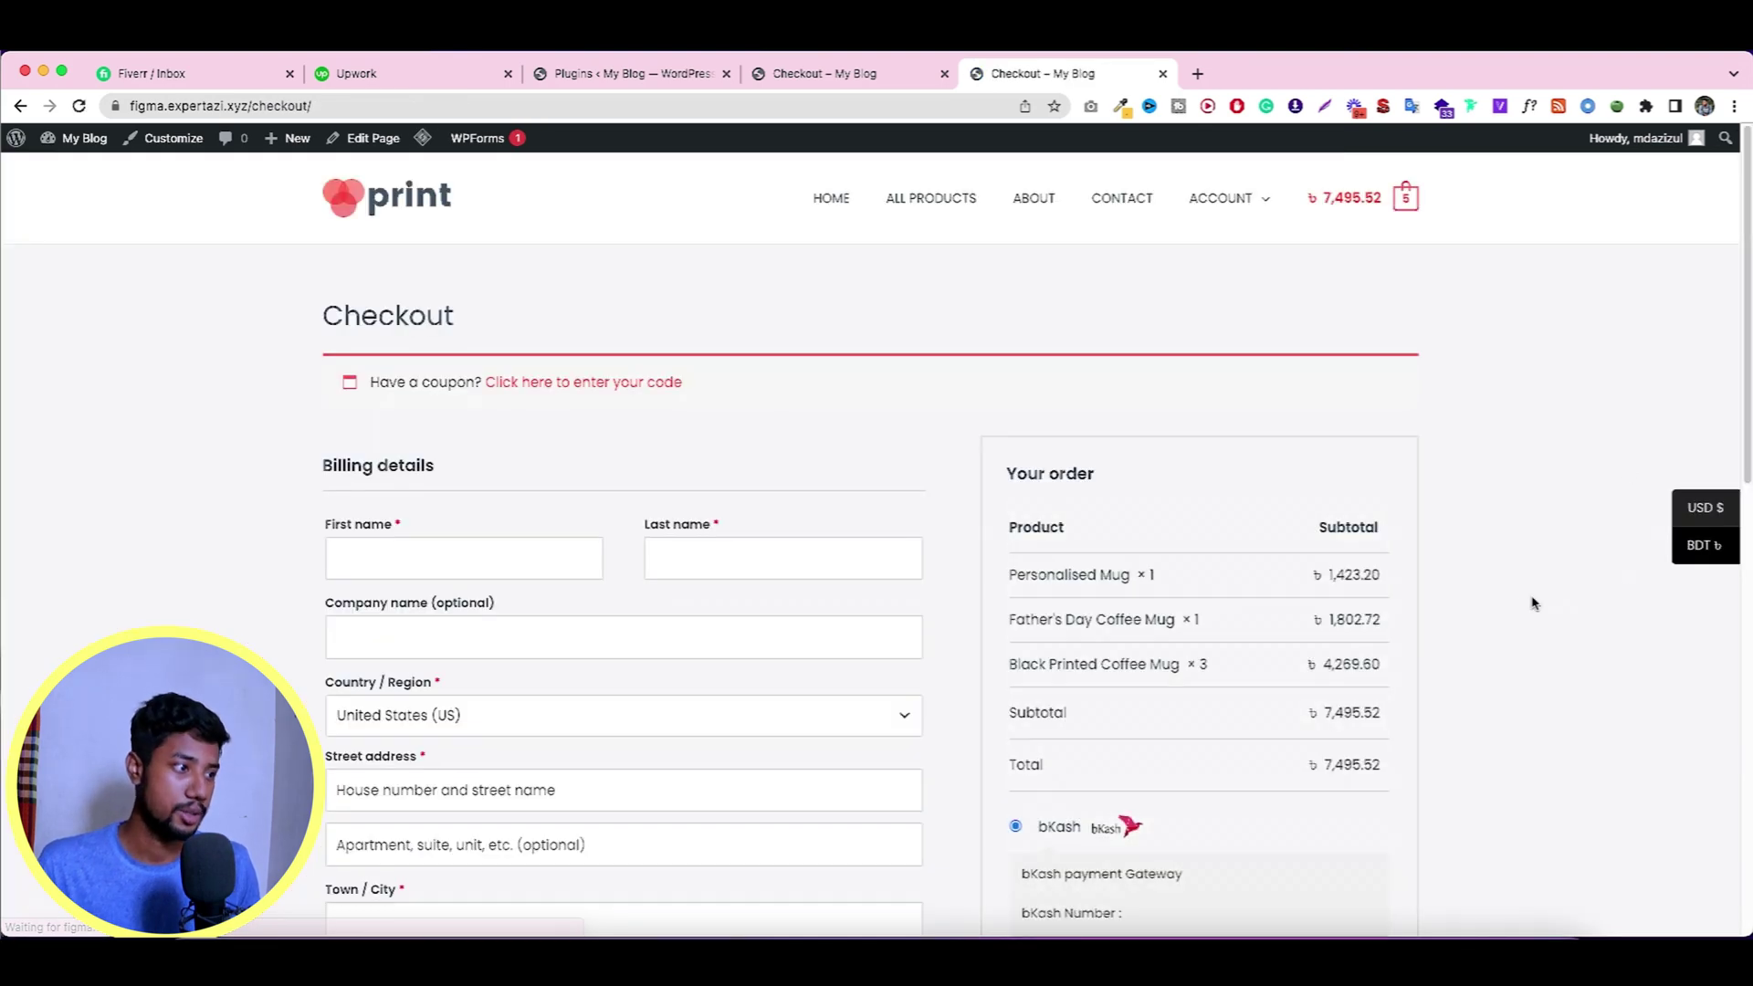
{"action": "scroll", "coordinate": [1278, 594], "scroll_direction": "down", "scroll_amount": 6}
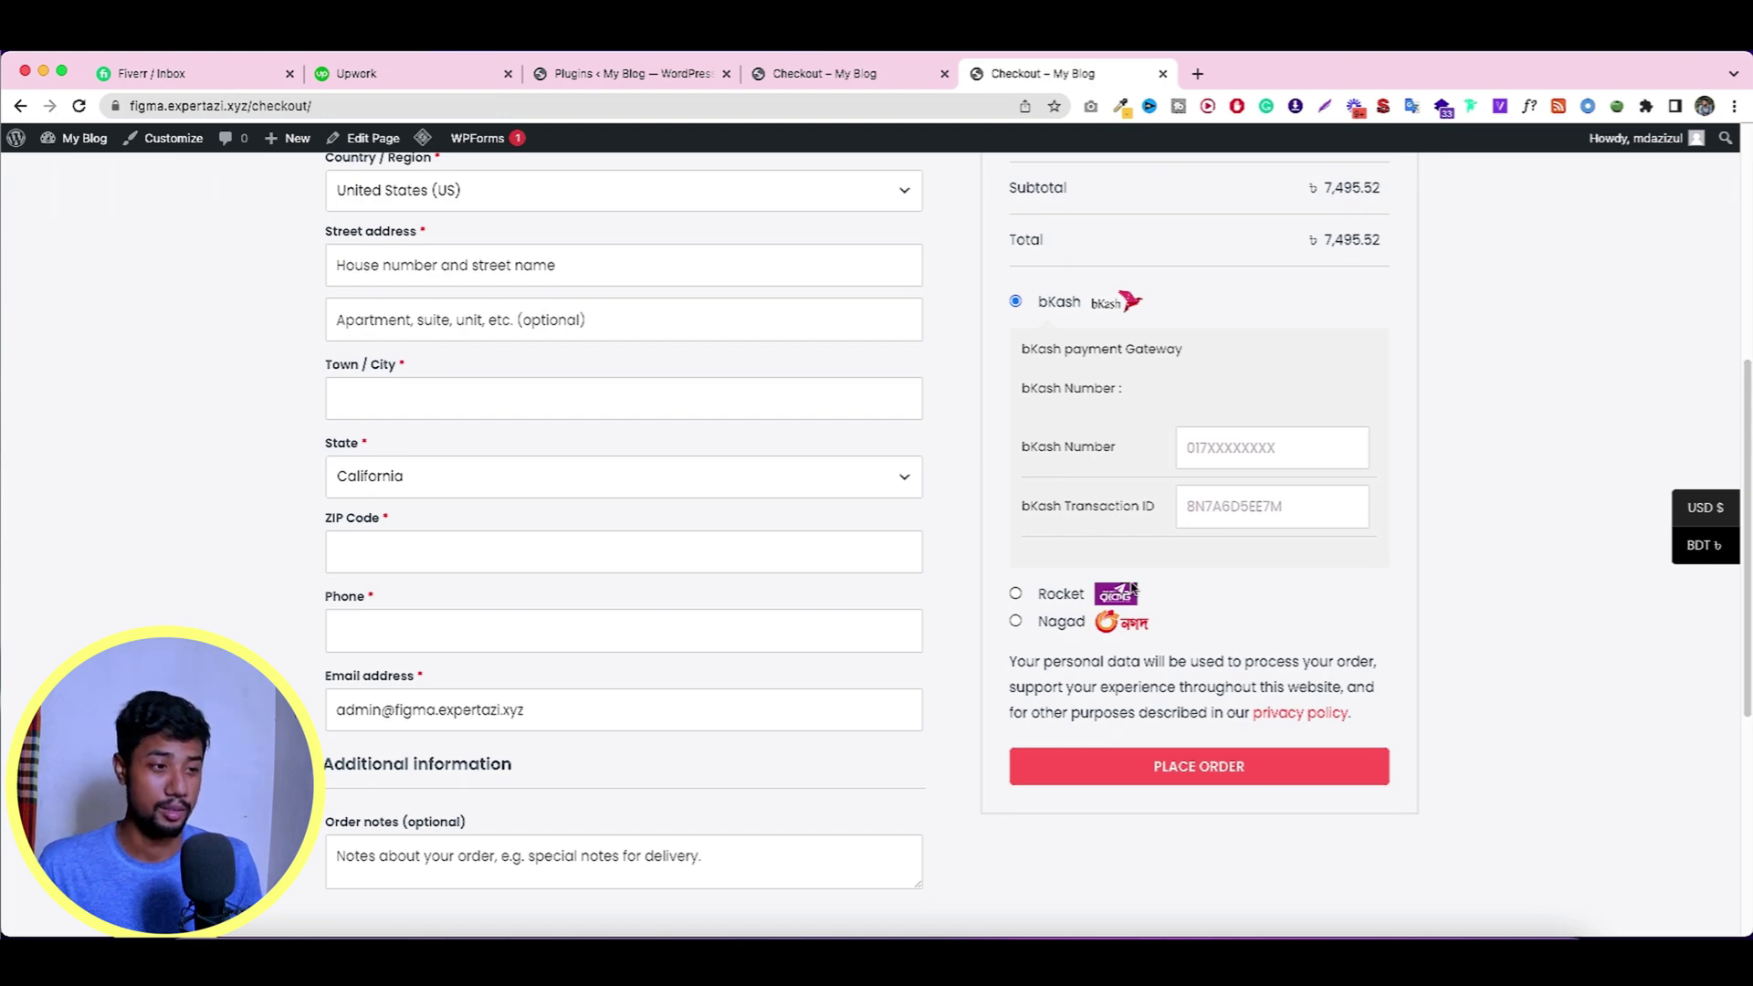
{"action": "scroll", "coordinate": [1132, 589], "scroll_direction": "up", "scroll_amount": 2}
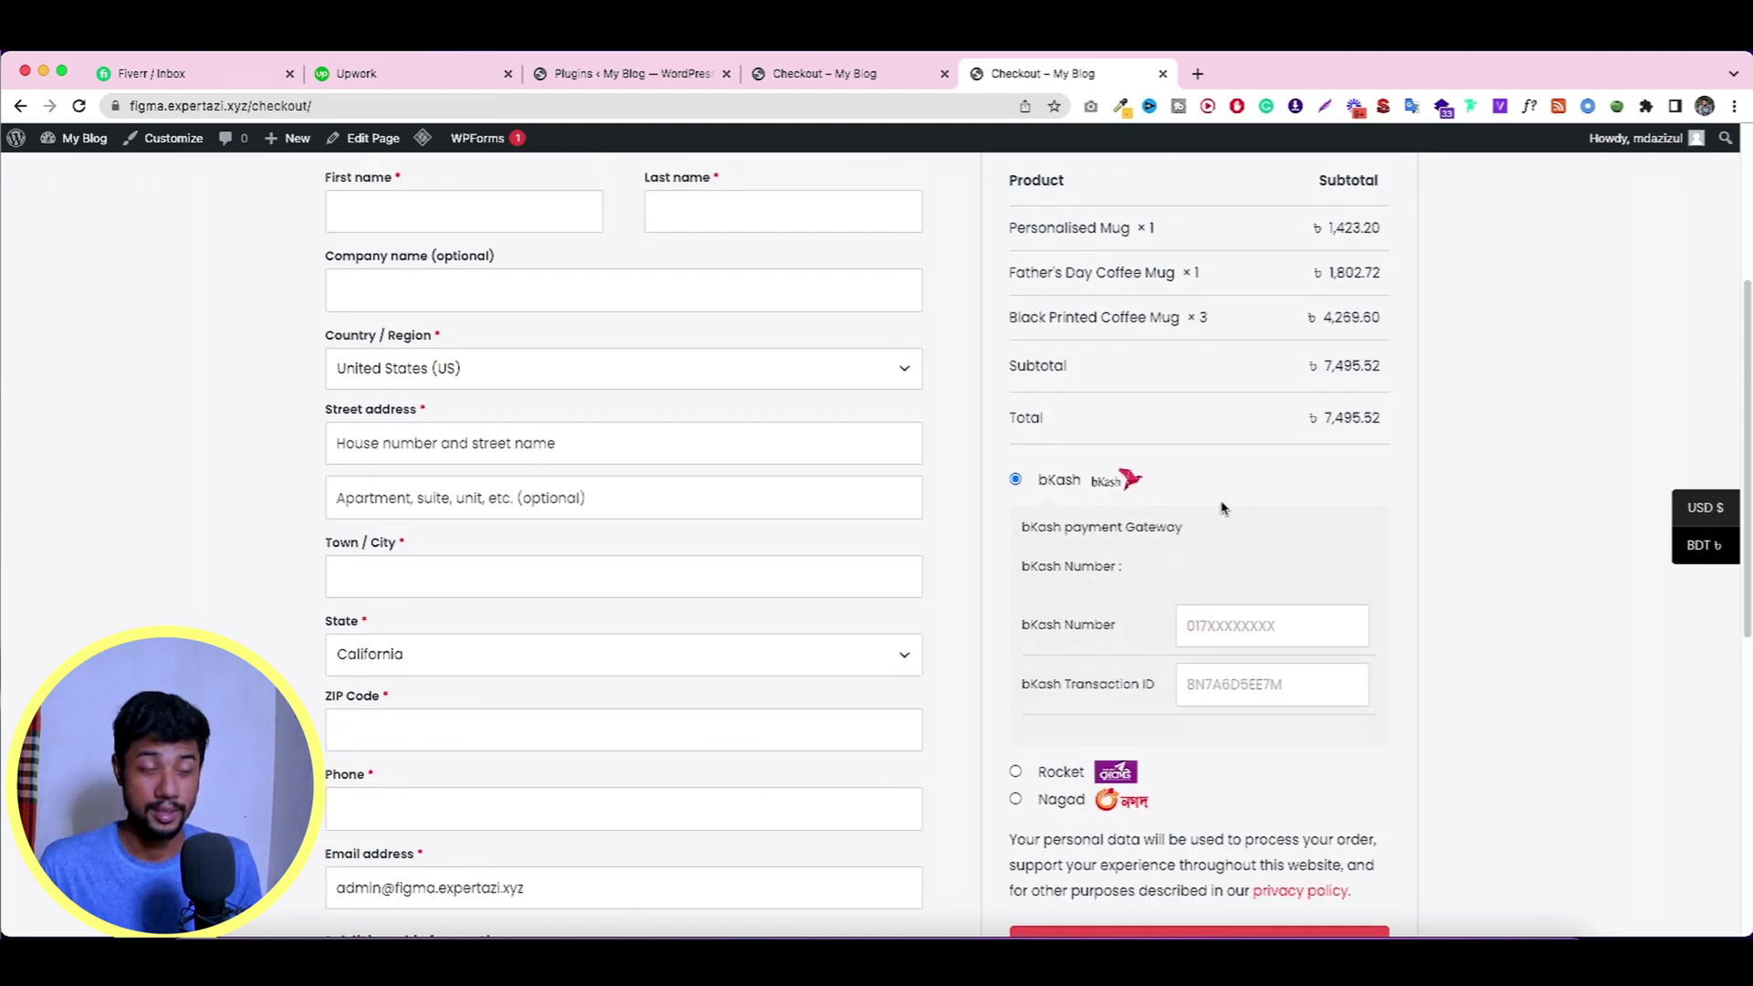
{"action": "scroll", "coordinate": [1225, 536], "scroll_direction": "down", "scroll_amount": 1}
{"action": "scroll", "coordinate": [1225, 535], "scroll_direction": "up", "scroll_amount": 1}
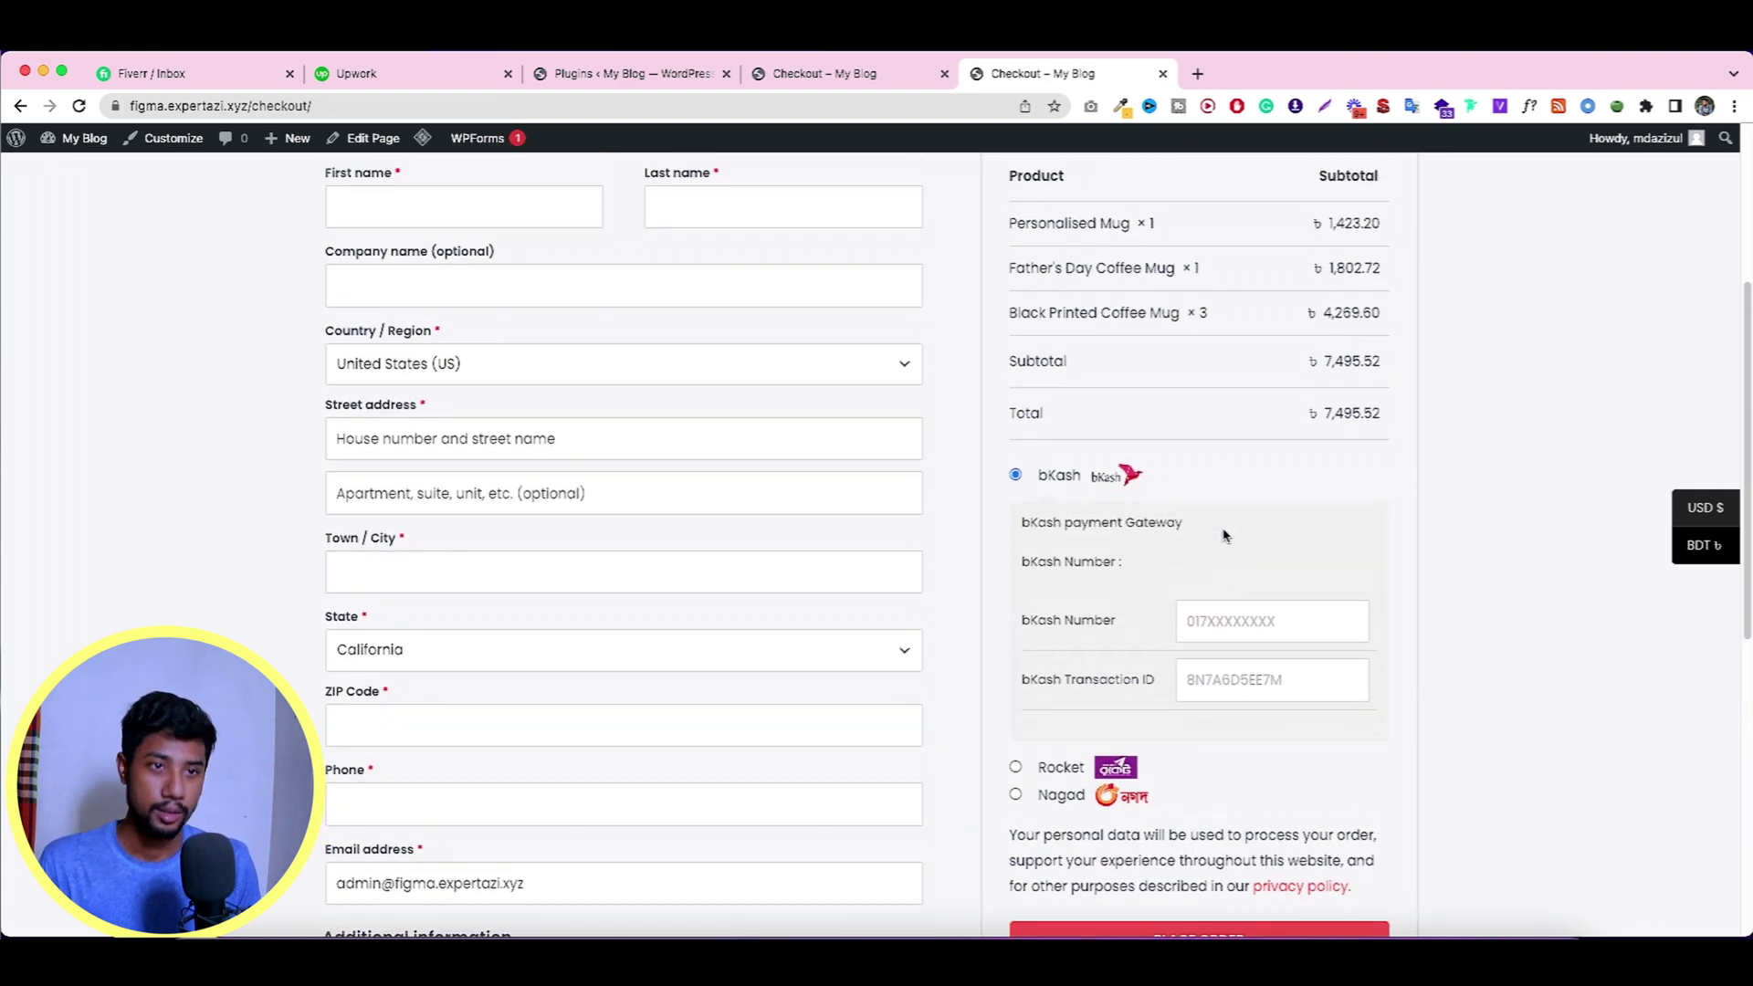
Return to the Black Printed Coffee Mug product page and switch the store currency to USD.
{"action": "mouse_move", "coordinate": [59, 118]}
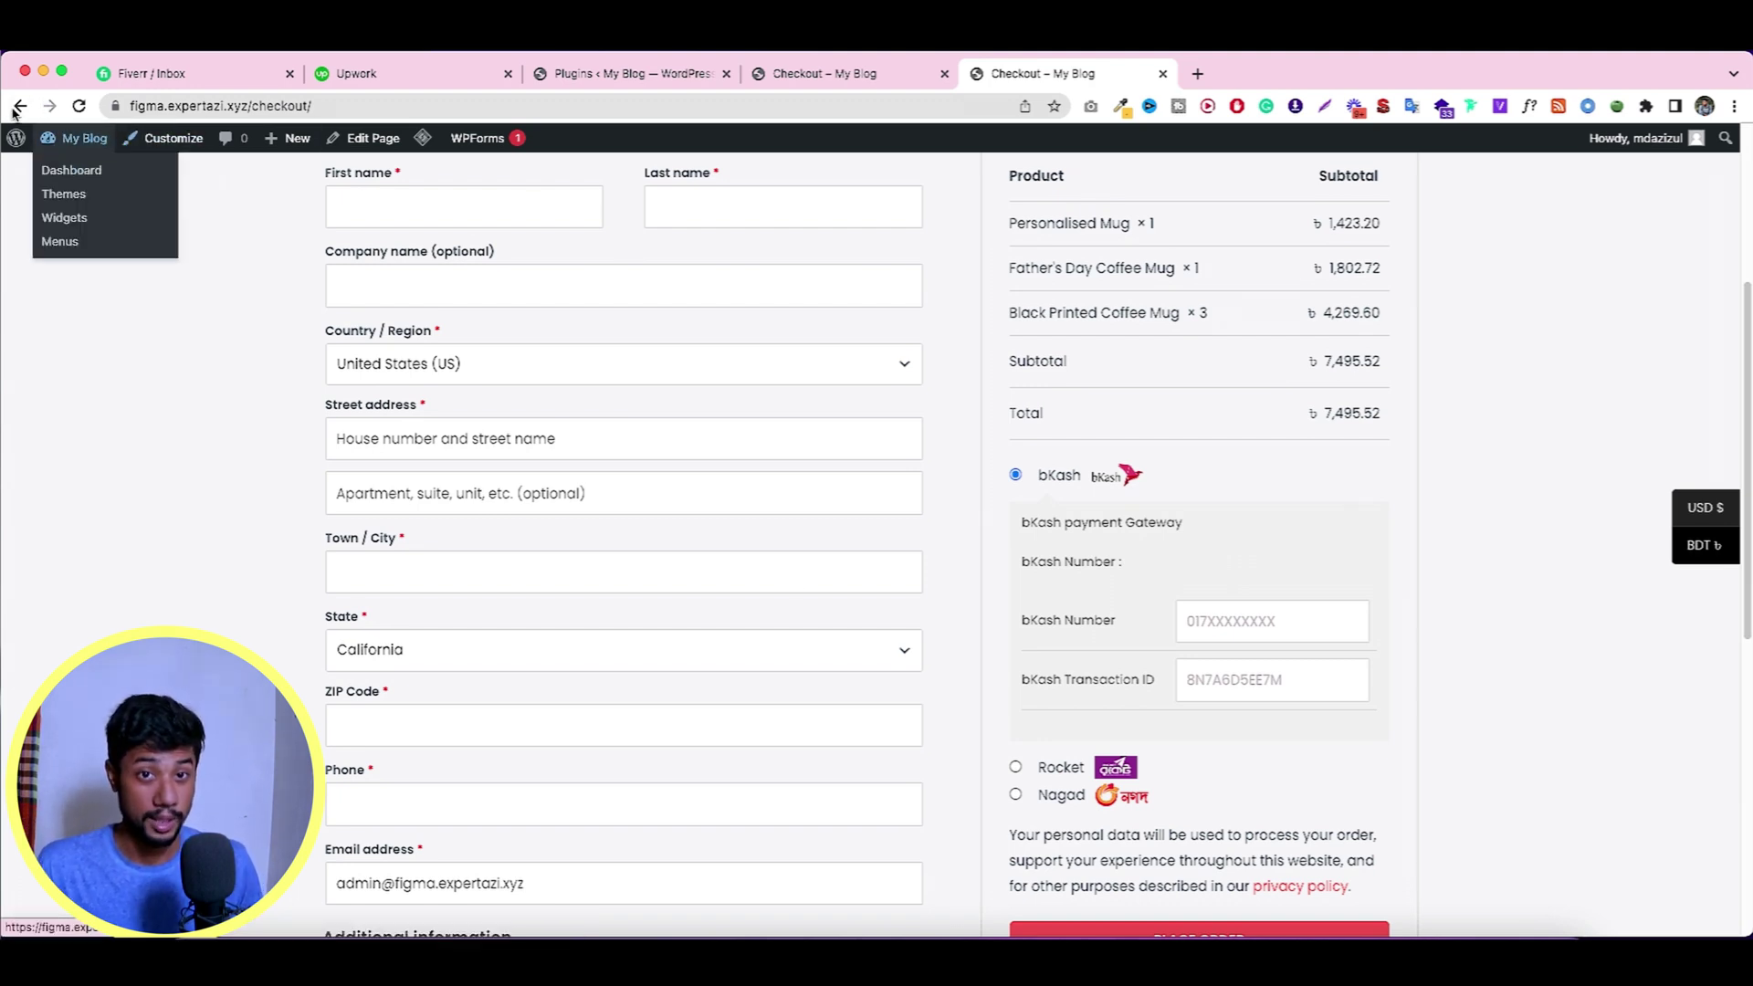
{"action": "left_click", "coordinate": [20, 107]}
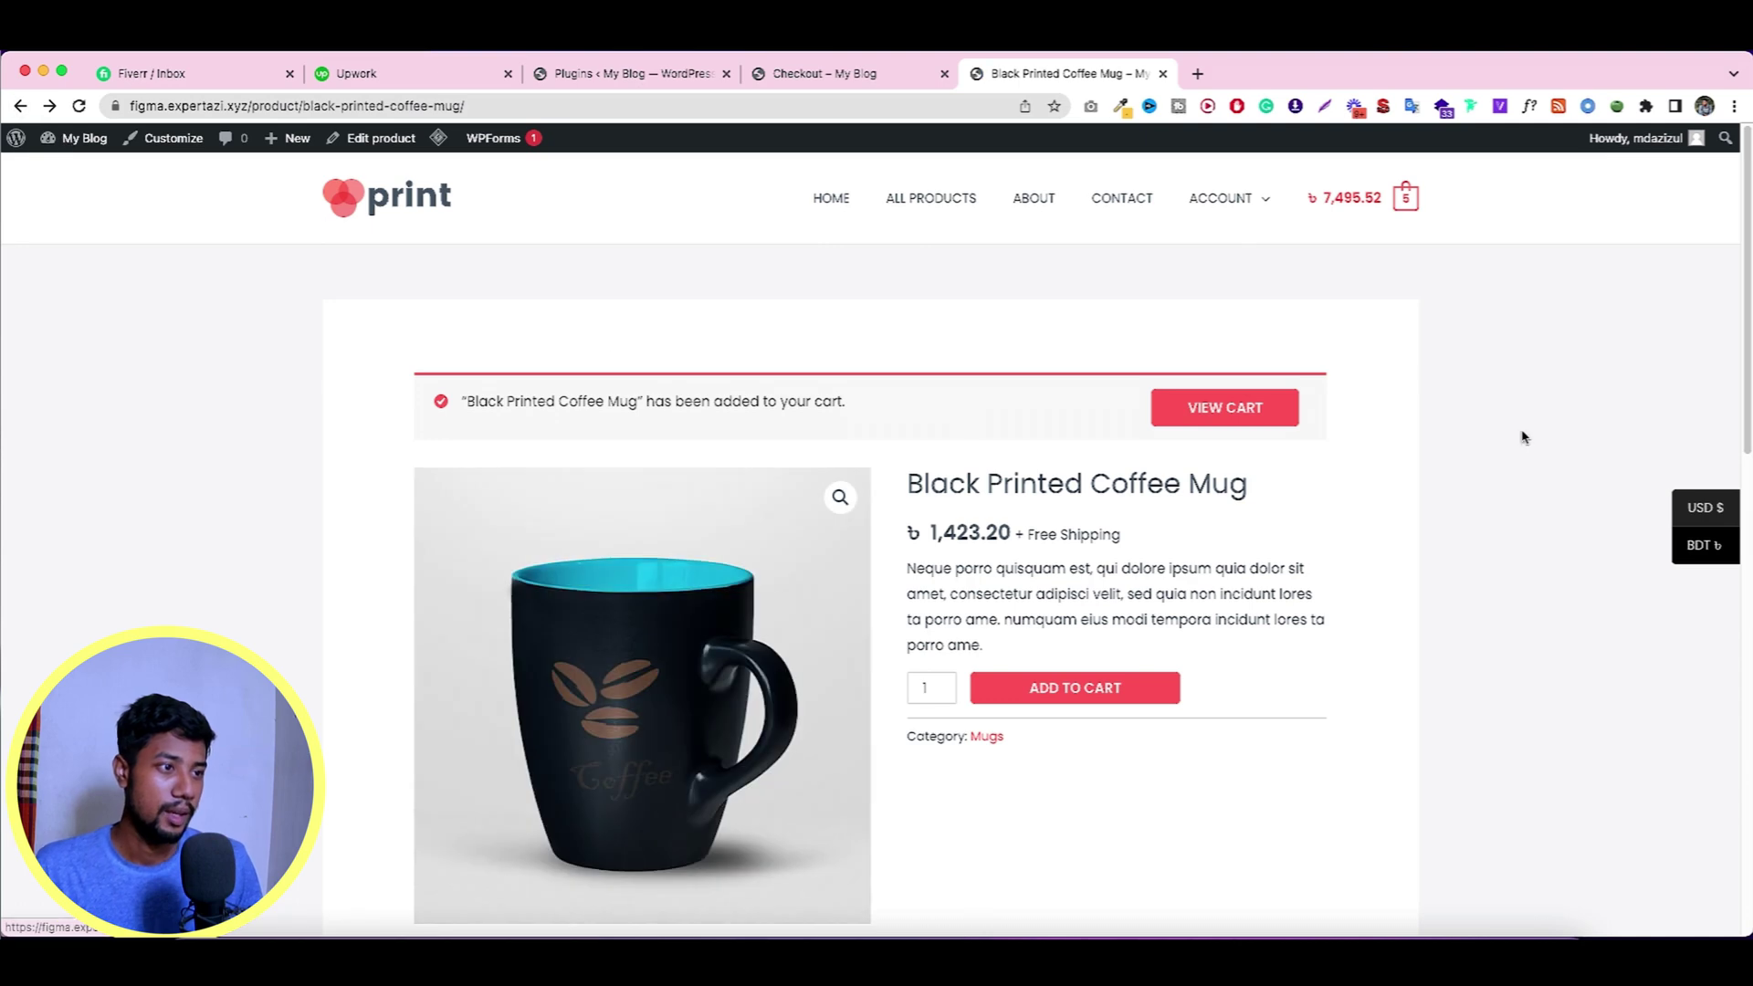
{"action": "left_click", "coordinate": [1699, 514]}
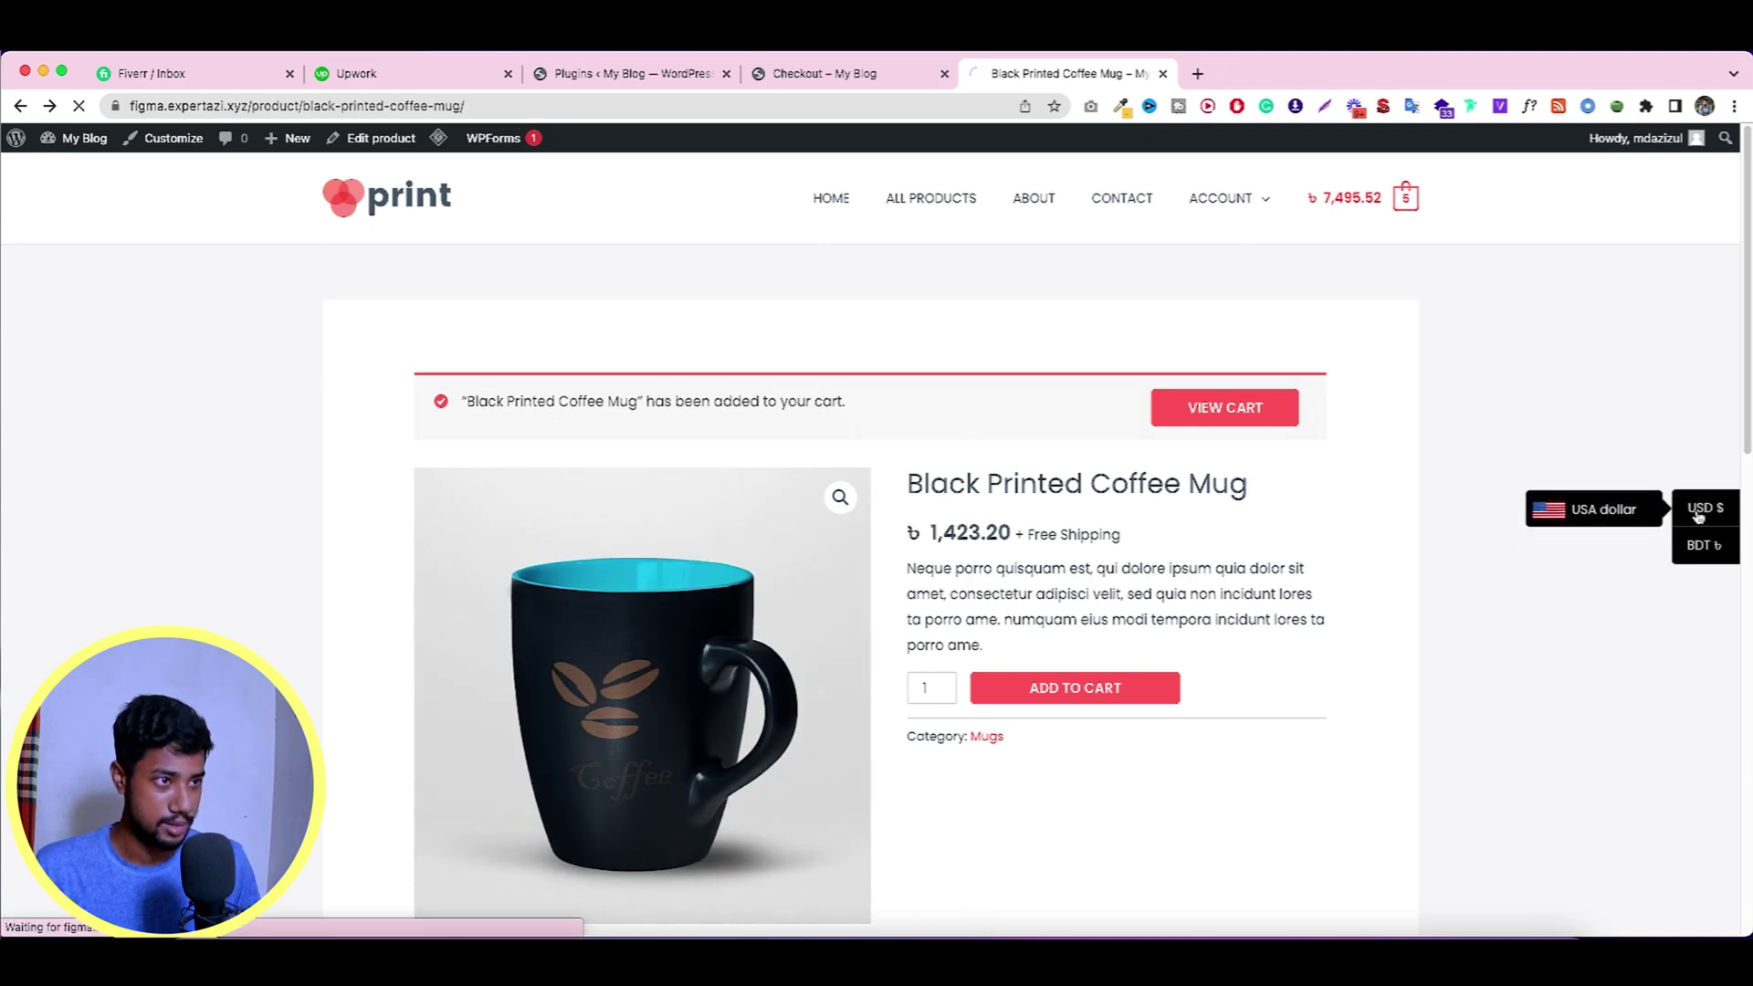
Add another Black Printed Coffee Mug to the cart in USD and proceed to checkout to review the payment method.
{"action": "scroll", "coordinate": [1428, 508], "scroll_direction": "down", "scroll_amount": 3}
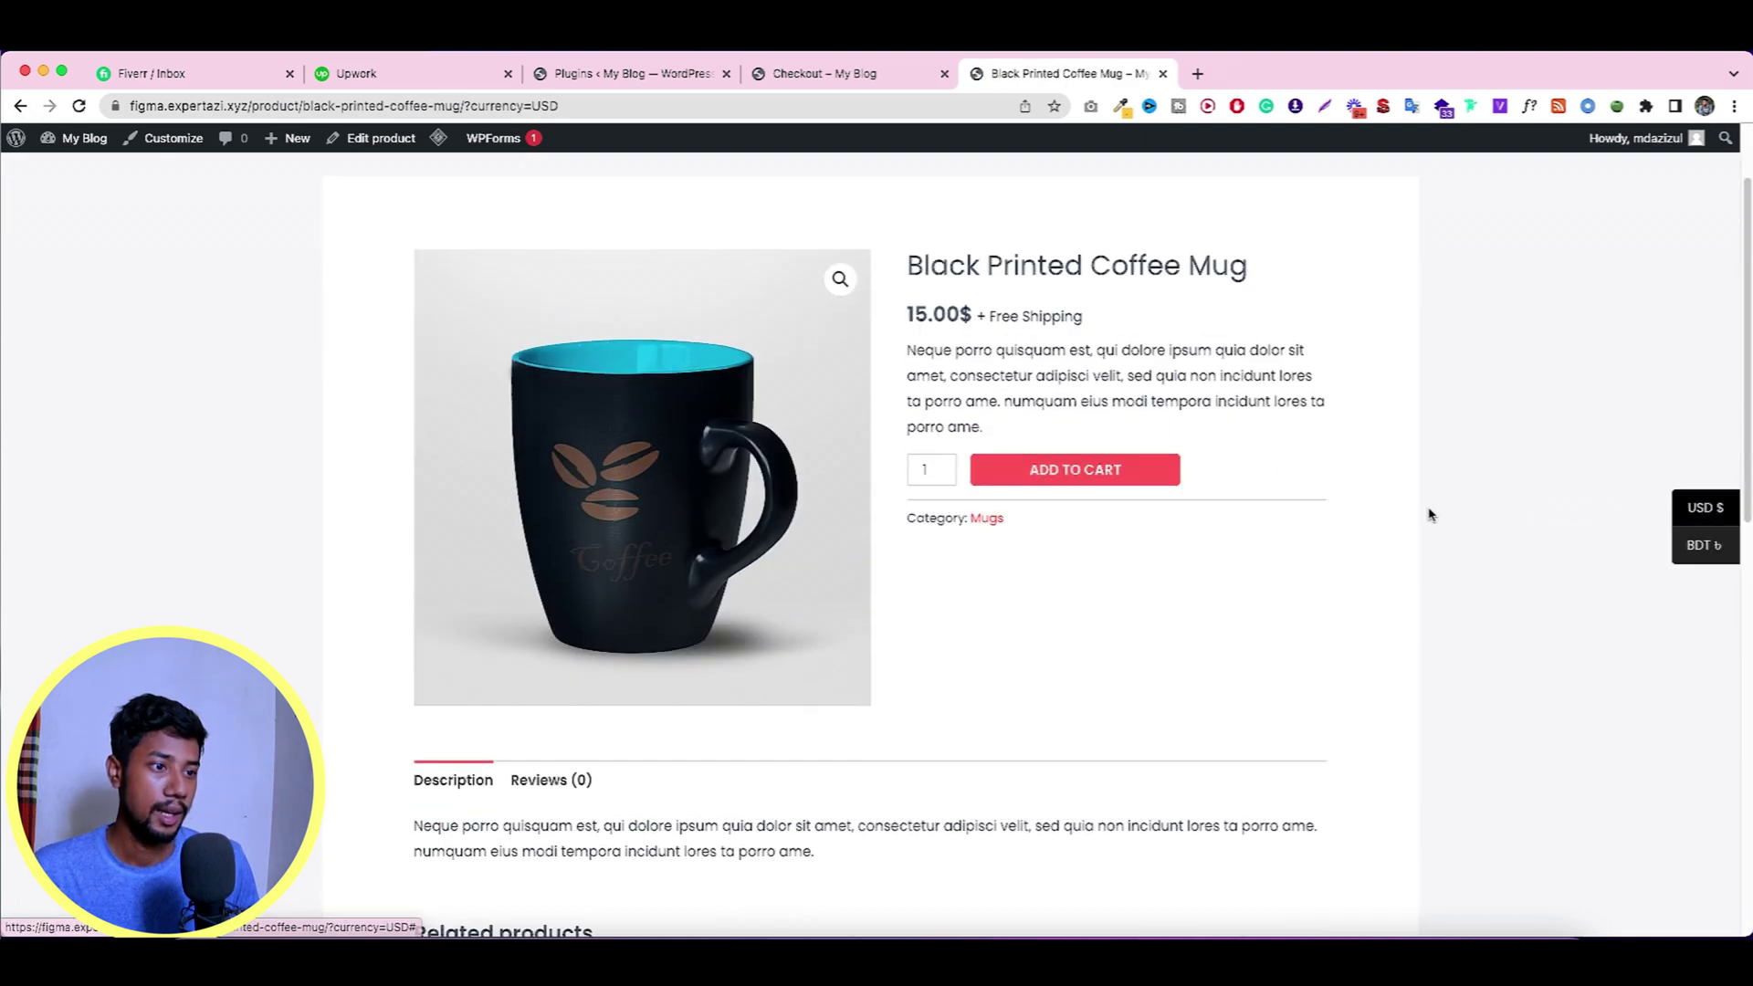
{"action": "left_click", "coordinate": [1092, 432]}
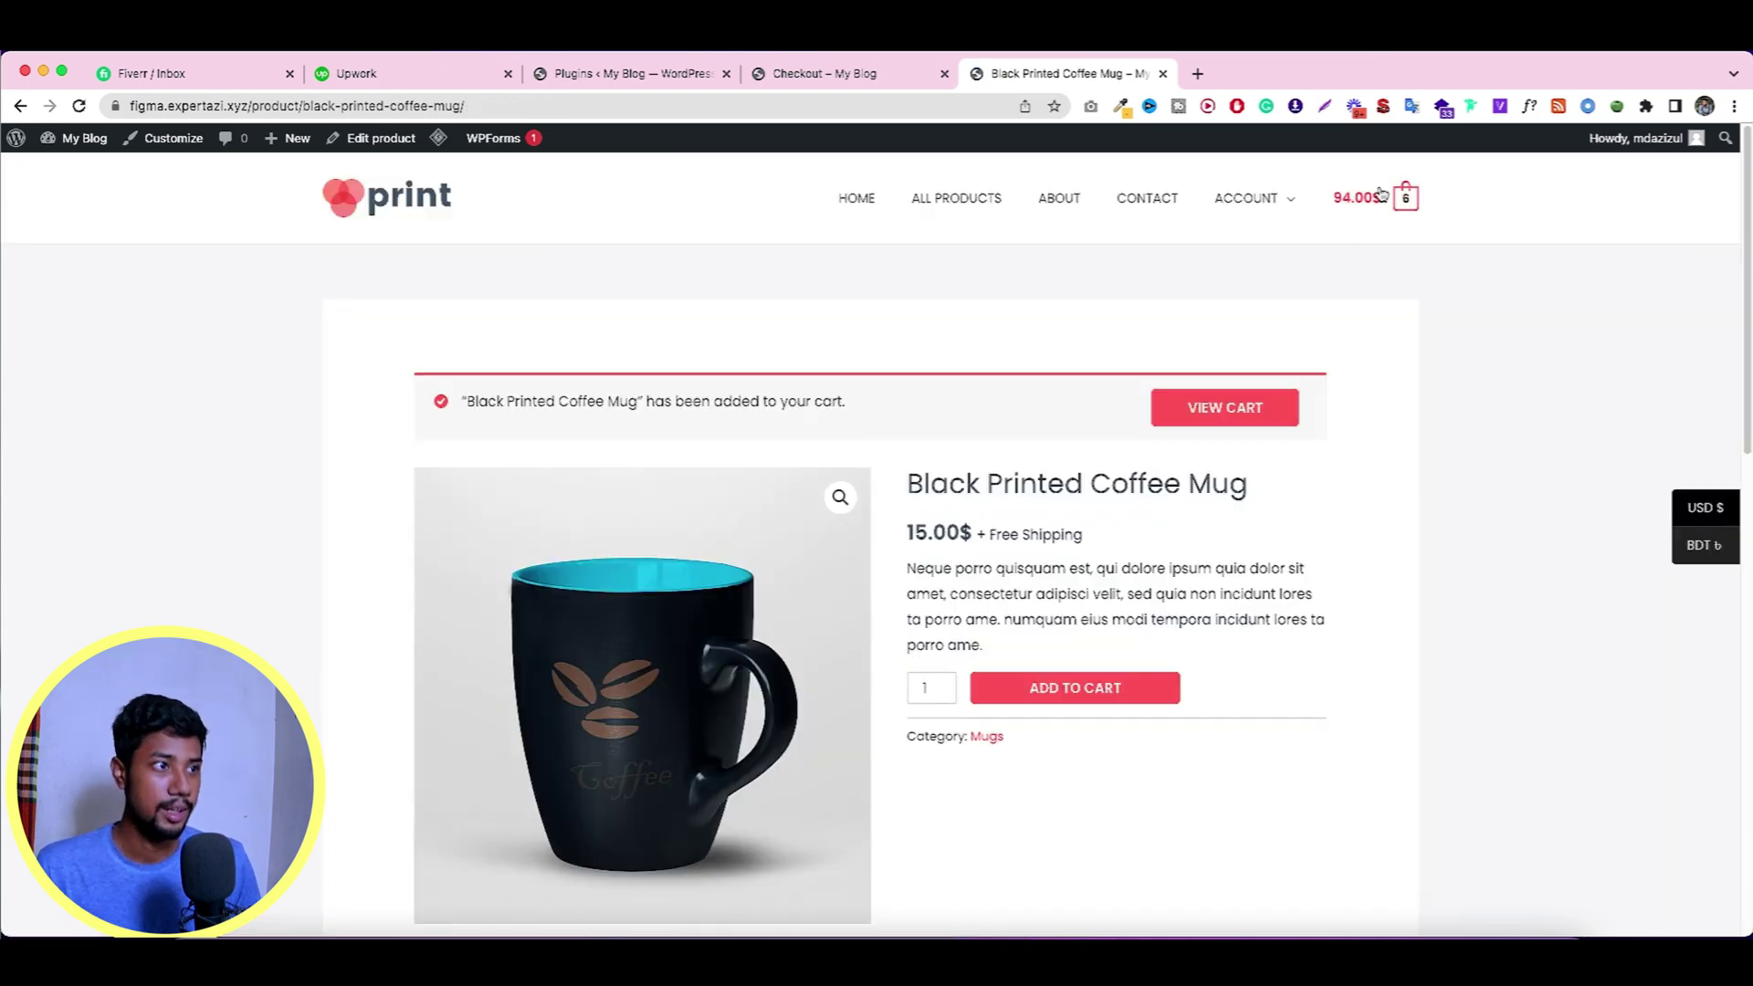
{"action": "left_click", "coordinate": [1379, 194]}
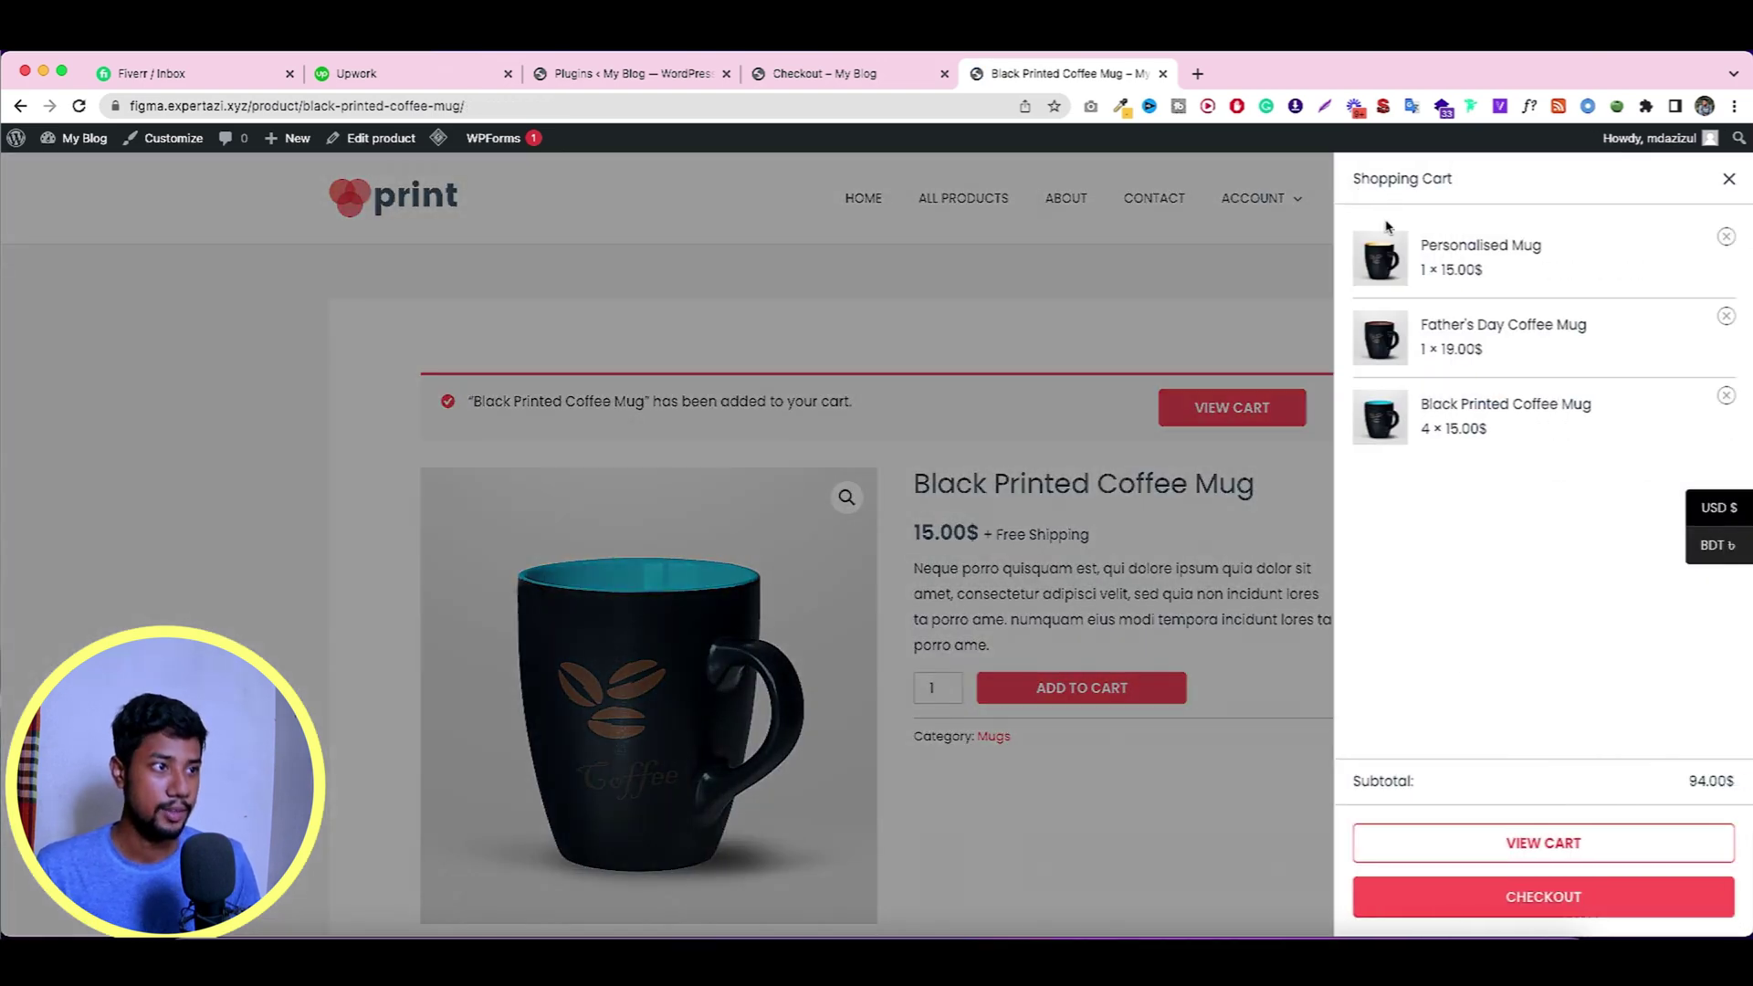
{"action": "left_click", "coordinate": [1506, 893]}
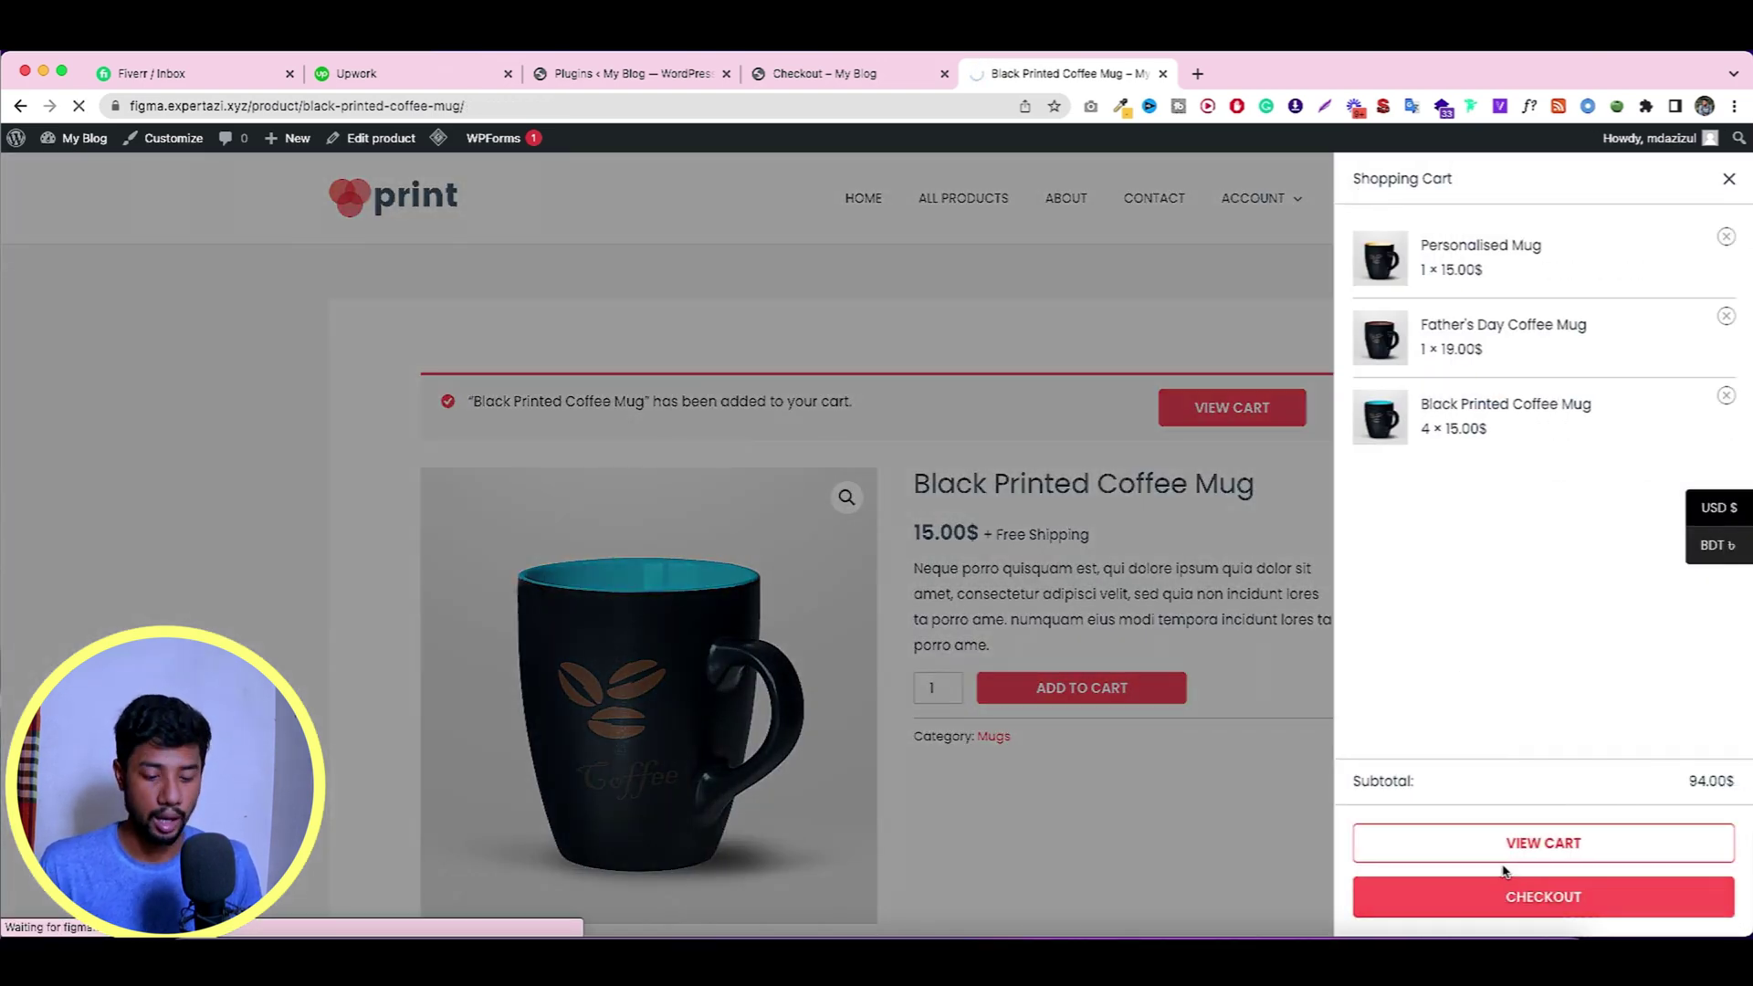
{"action": "scroll", "coordinate": [1004, 673], "scroll_direction": "down", "scroll_amount": 5}
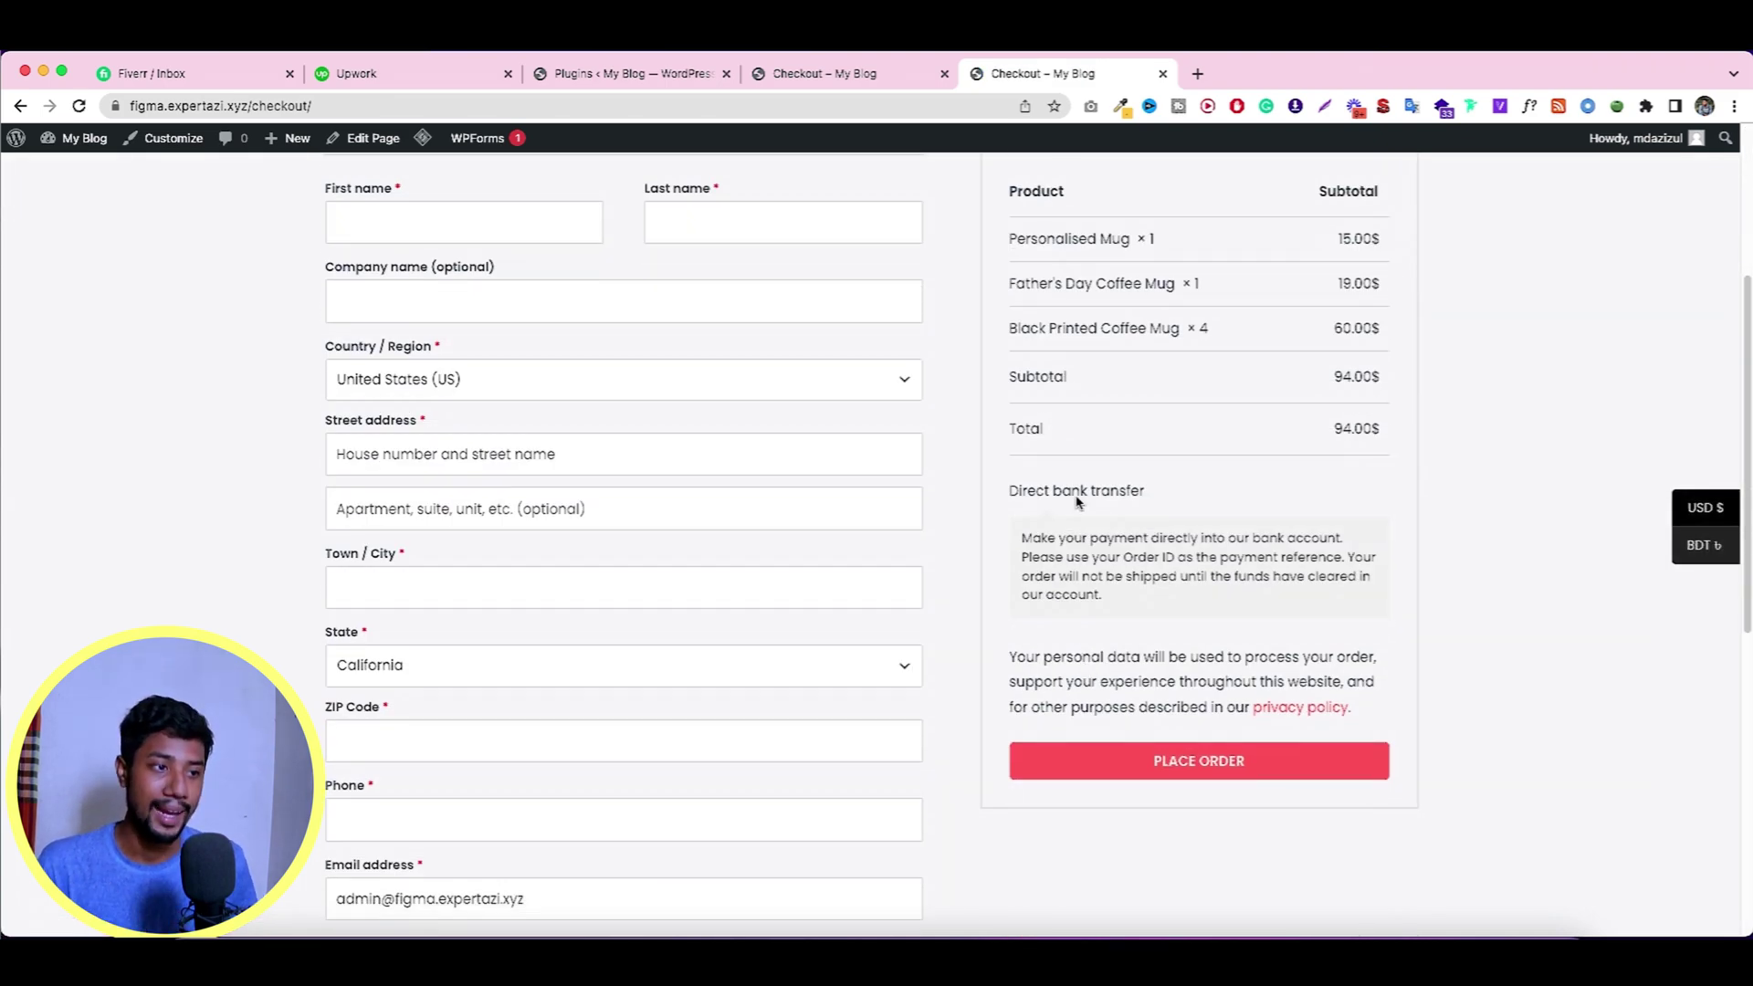
{"action": "scroll", "coordinate": [1155, 340], "scroll_direction": "up", "scroll_amount": 4}
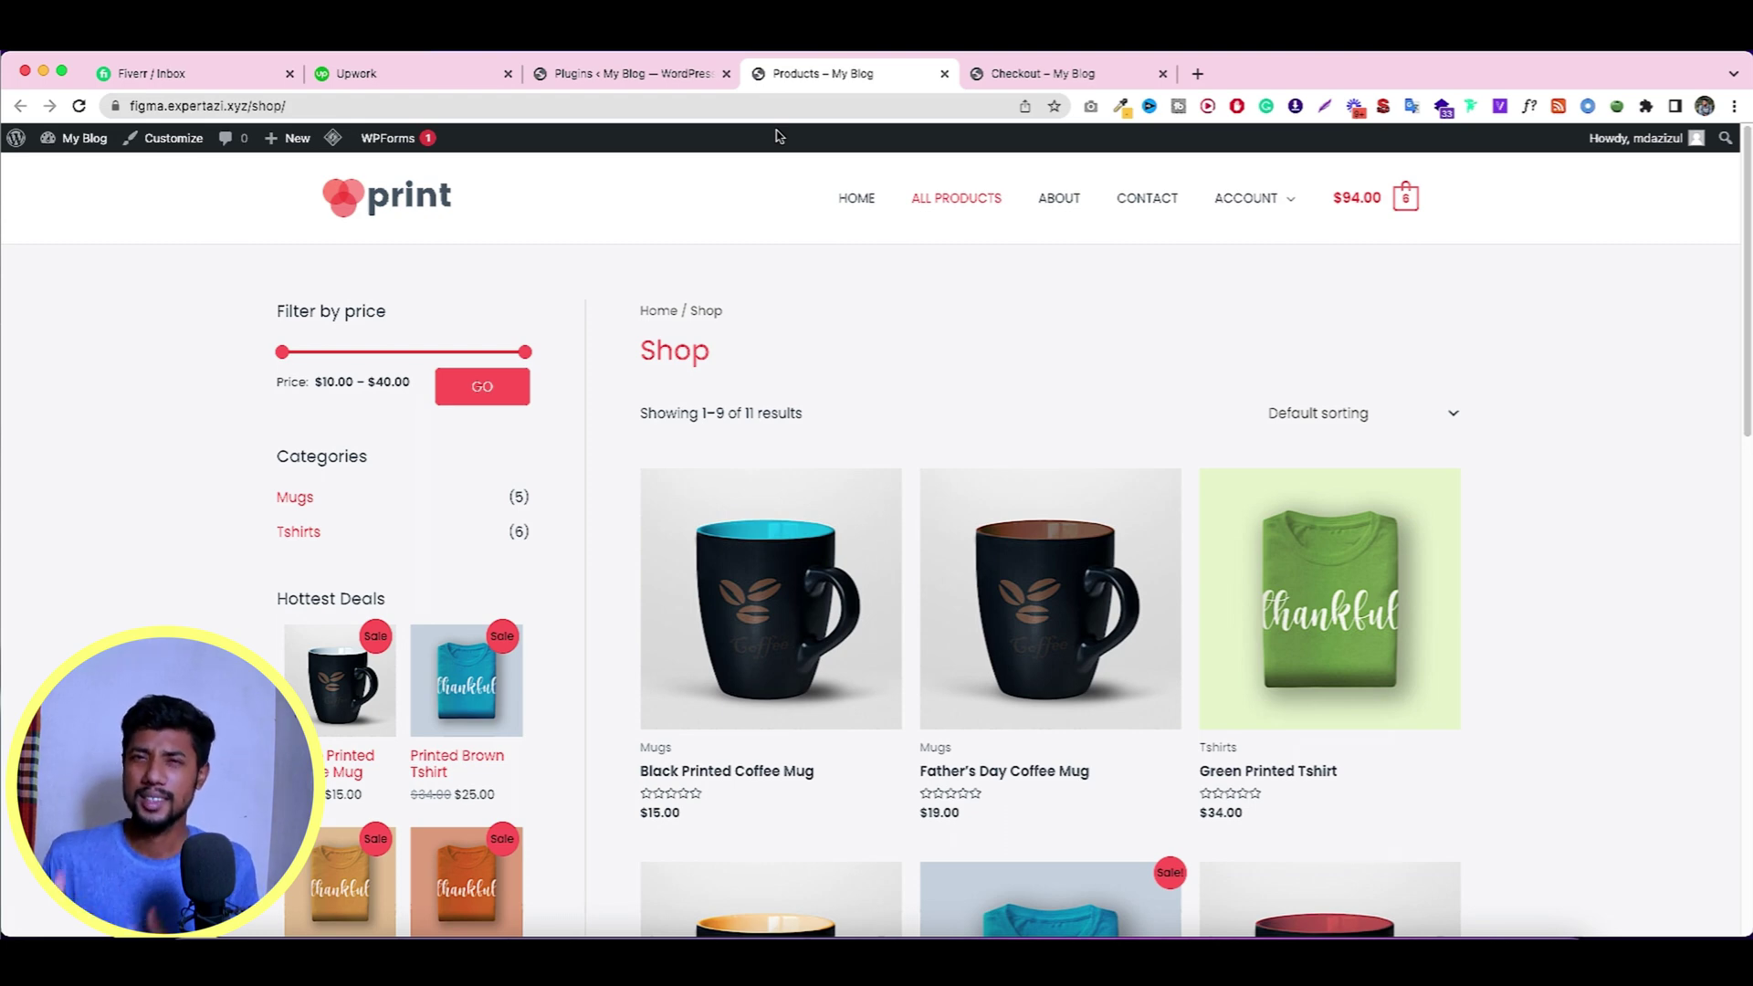
Search for WOOCS among the WordPress plugins available to add, and install and activate the WooCommerce Currency Switcher.
{"action": "left_click", "coordinate": [625, 84]}
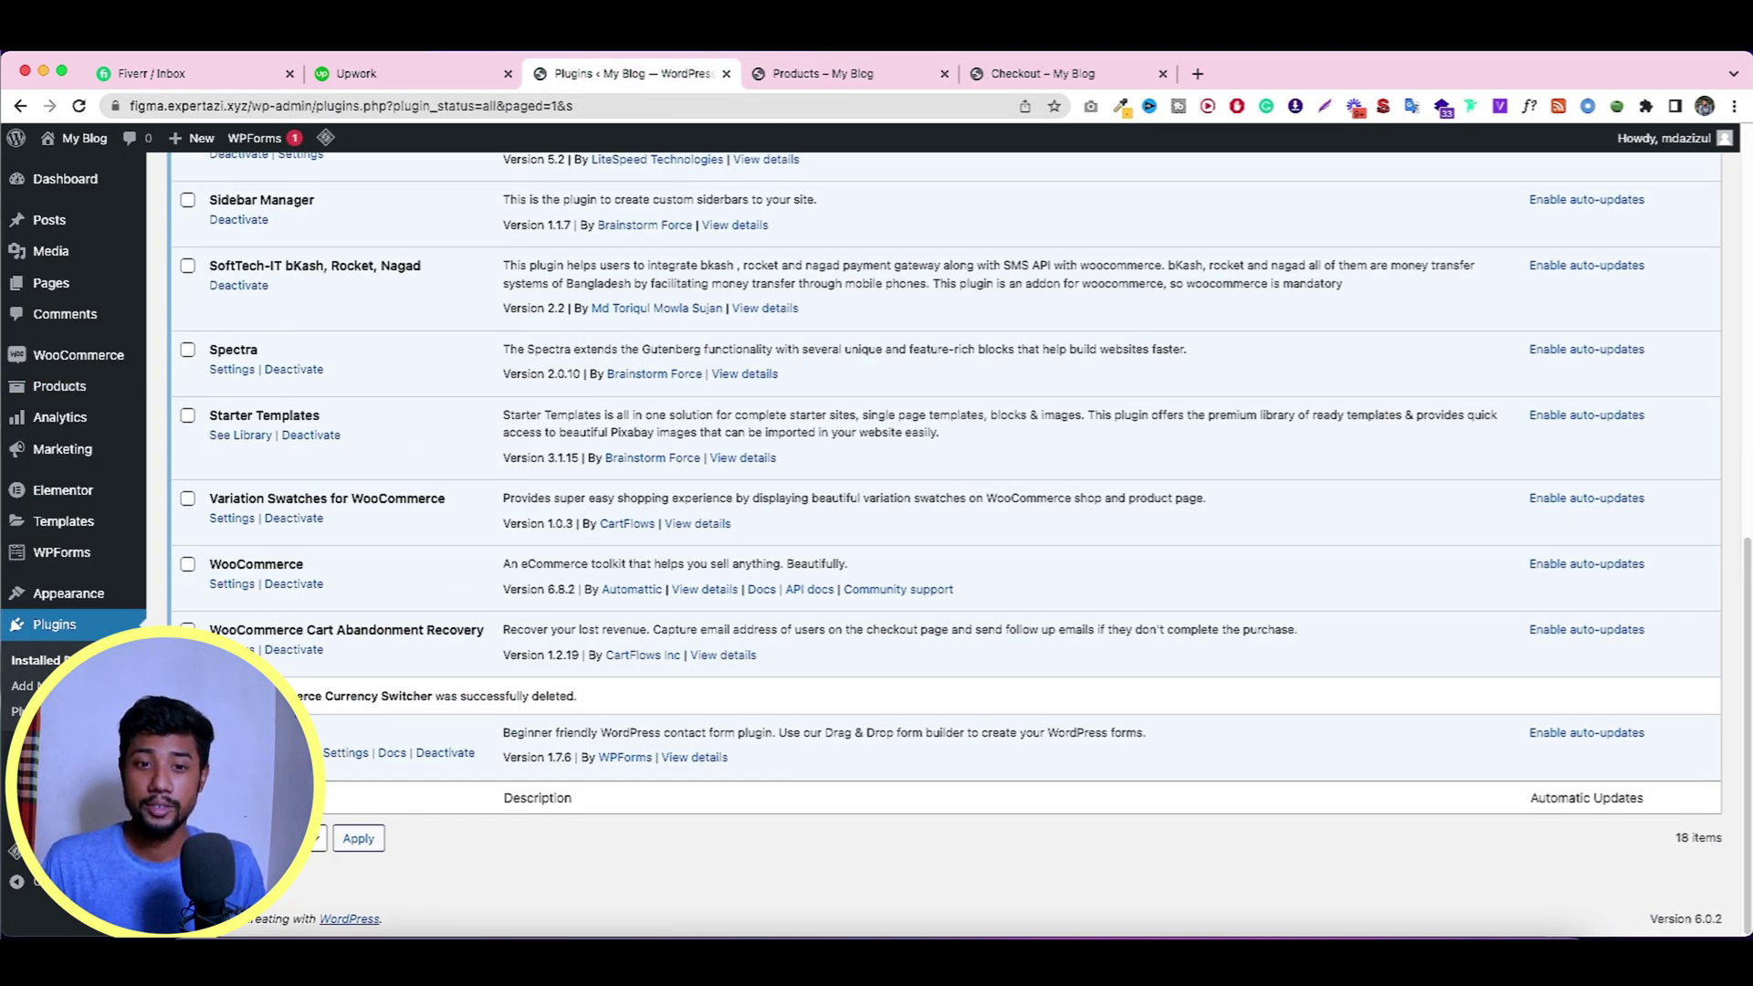
{"action": "left_click", "coordinate": [22, 686], "text": "super"}
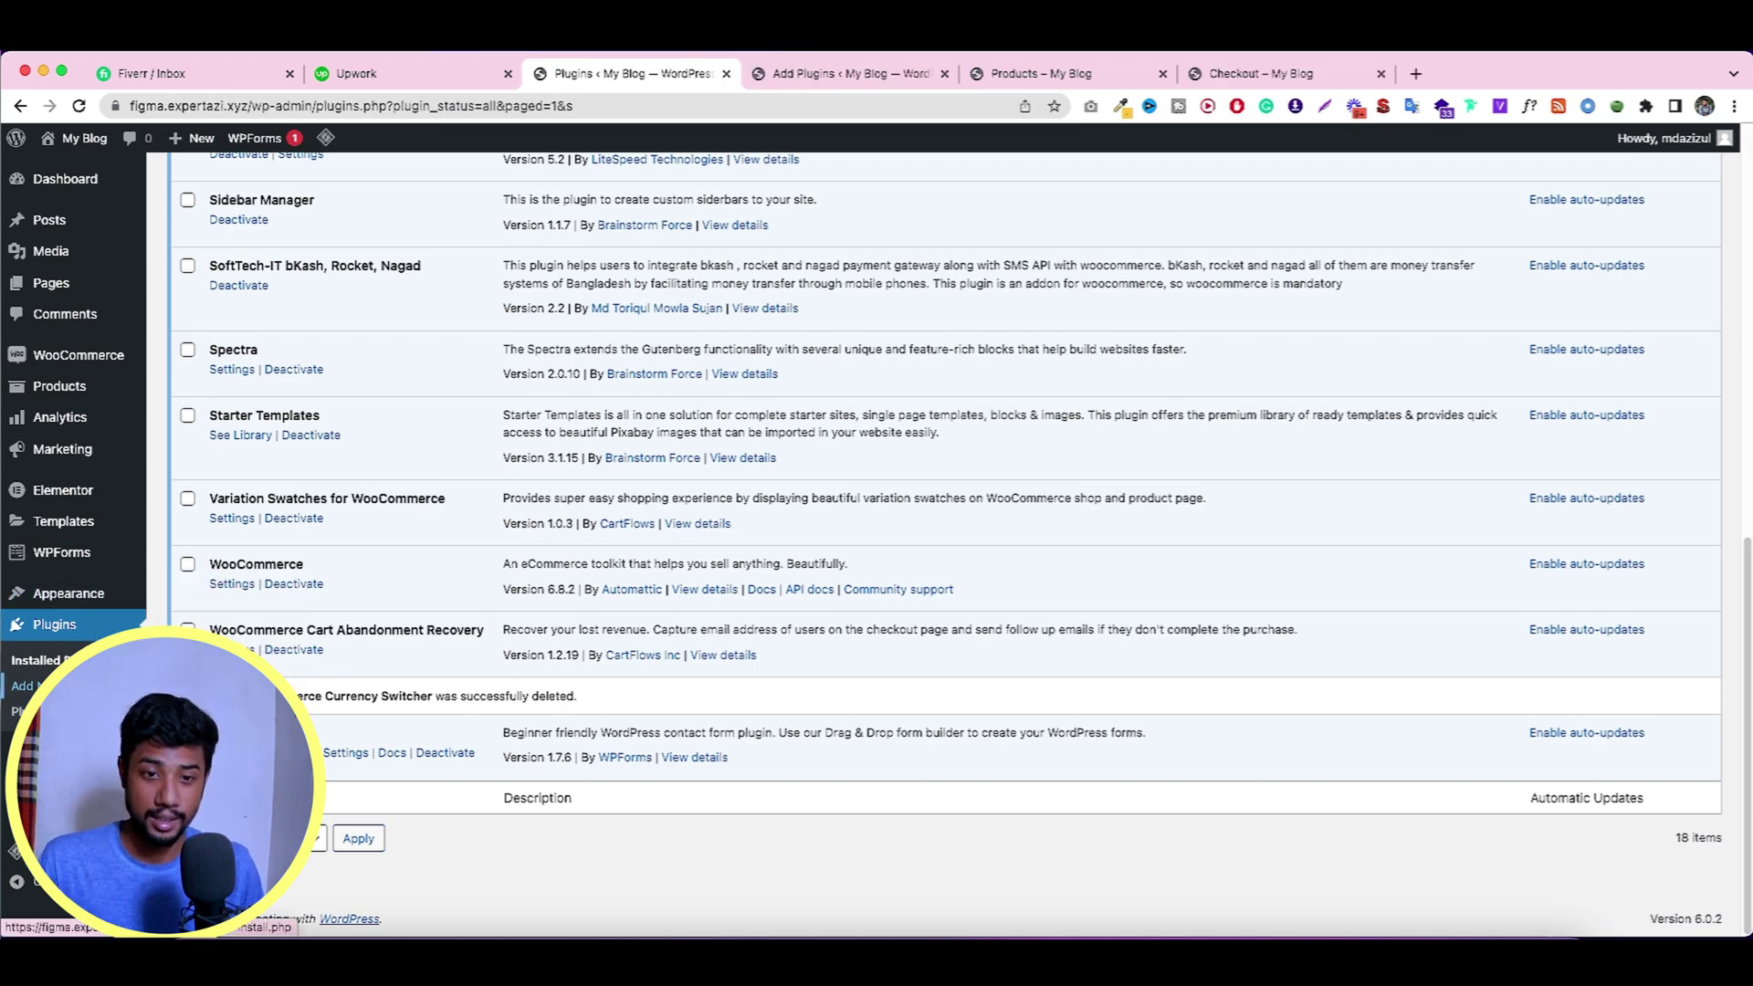
{"action": "left_click", "coordinate": [827, 75]}
{"action": "left_click", "coordinate": [1521, 236]}
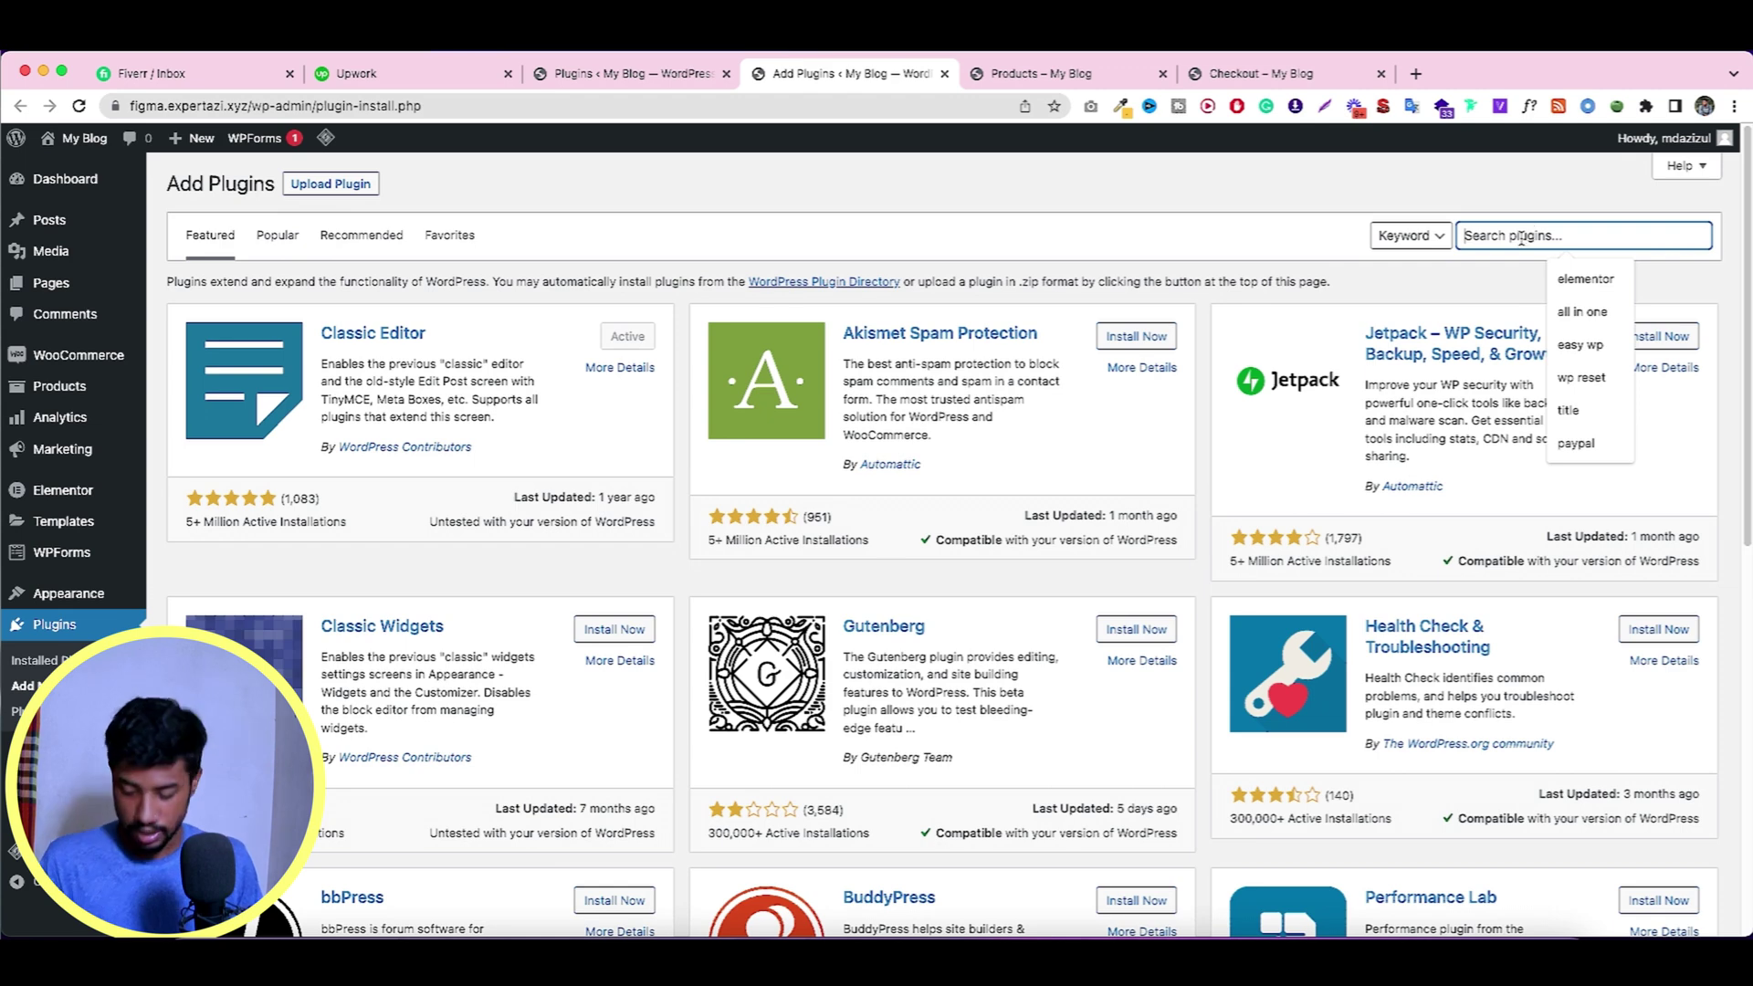
{"action": "type", "text": "WOOCS"}
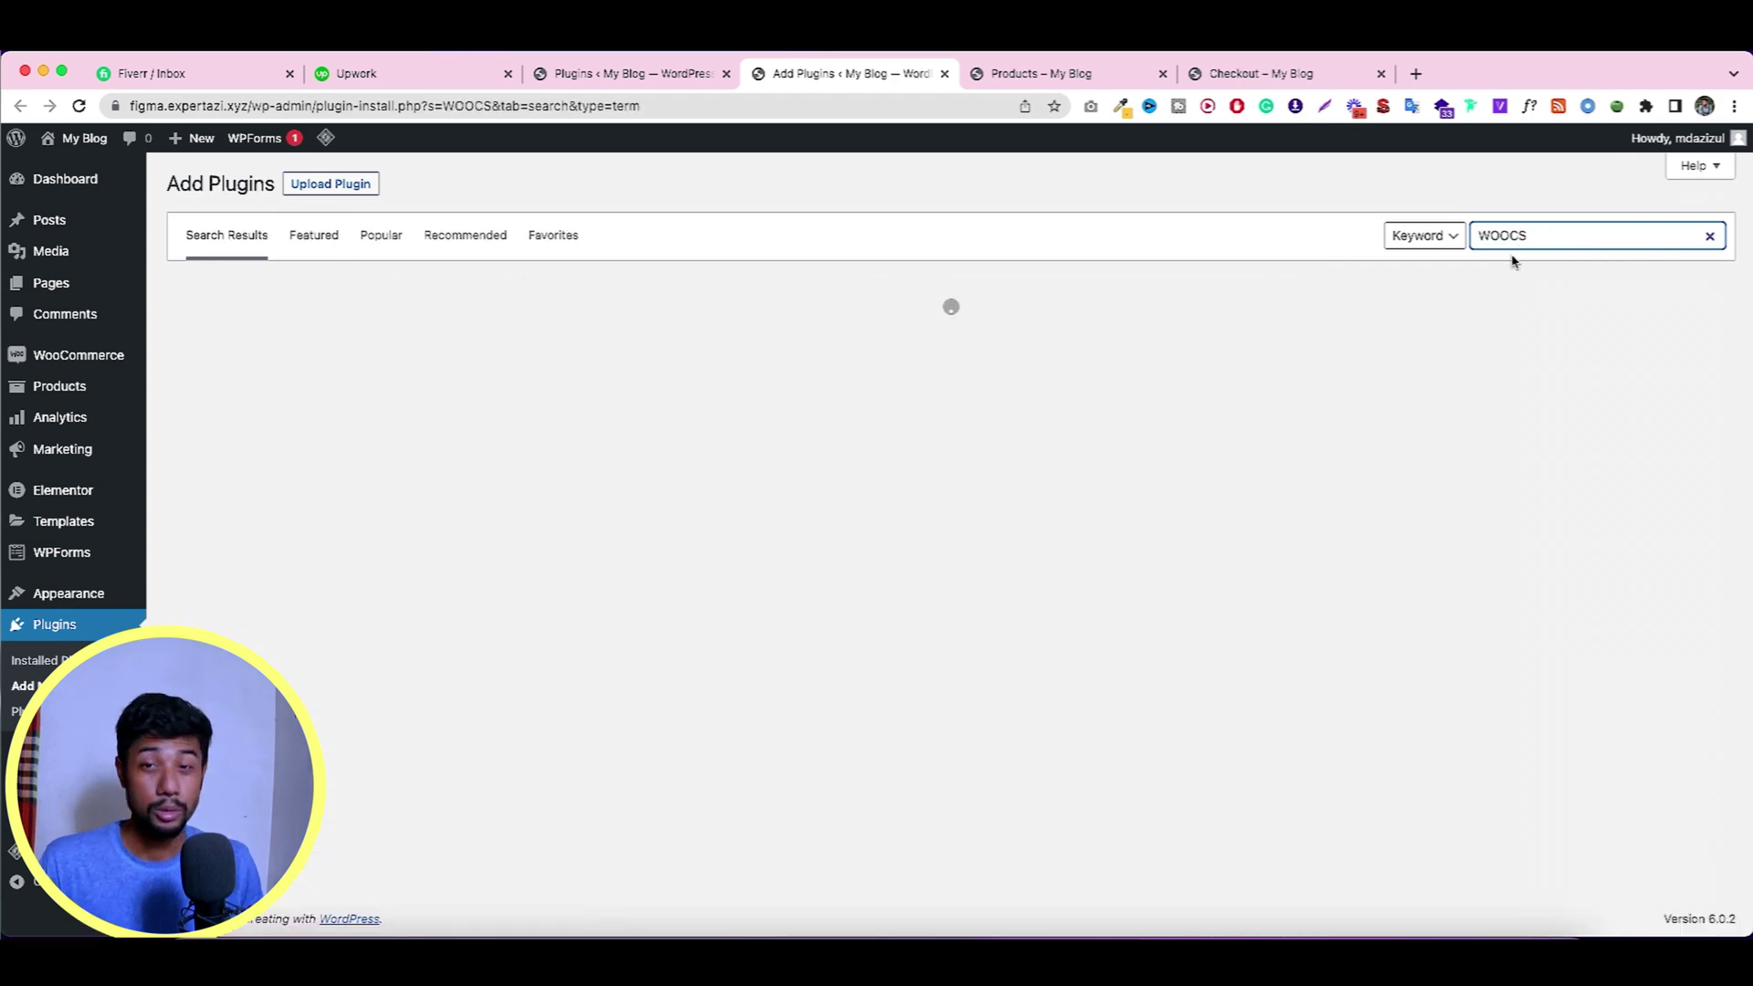
{"action": "left_click", "coordinate": [589, 343]}
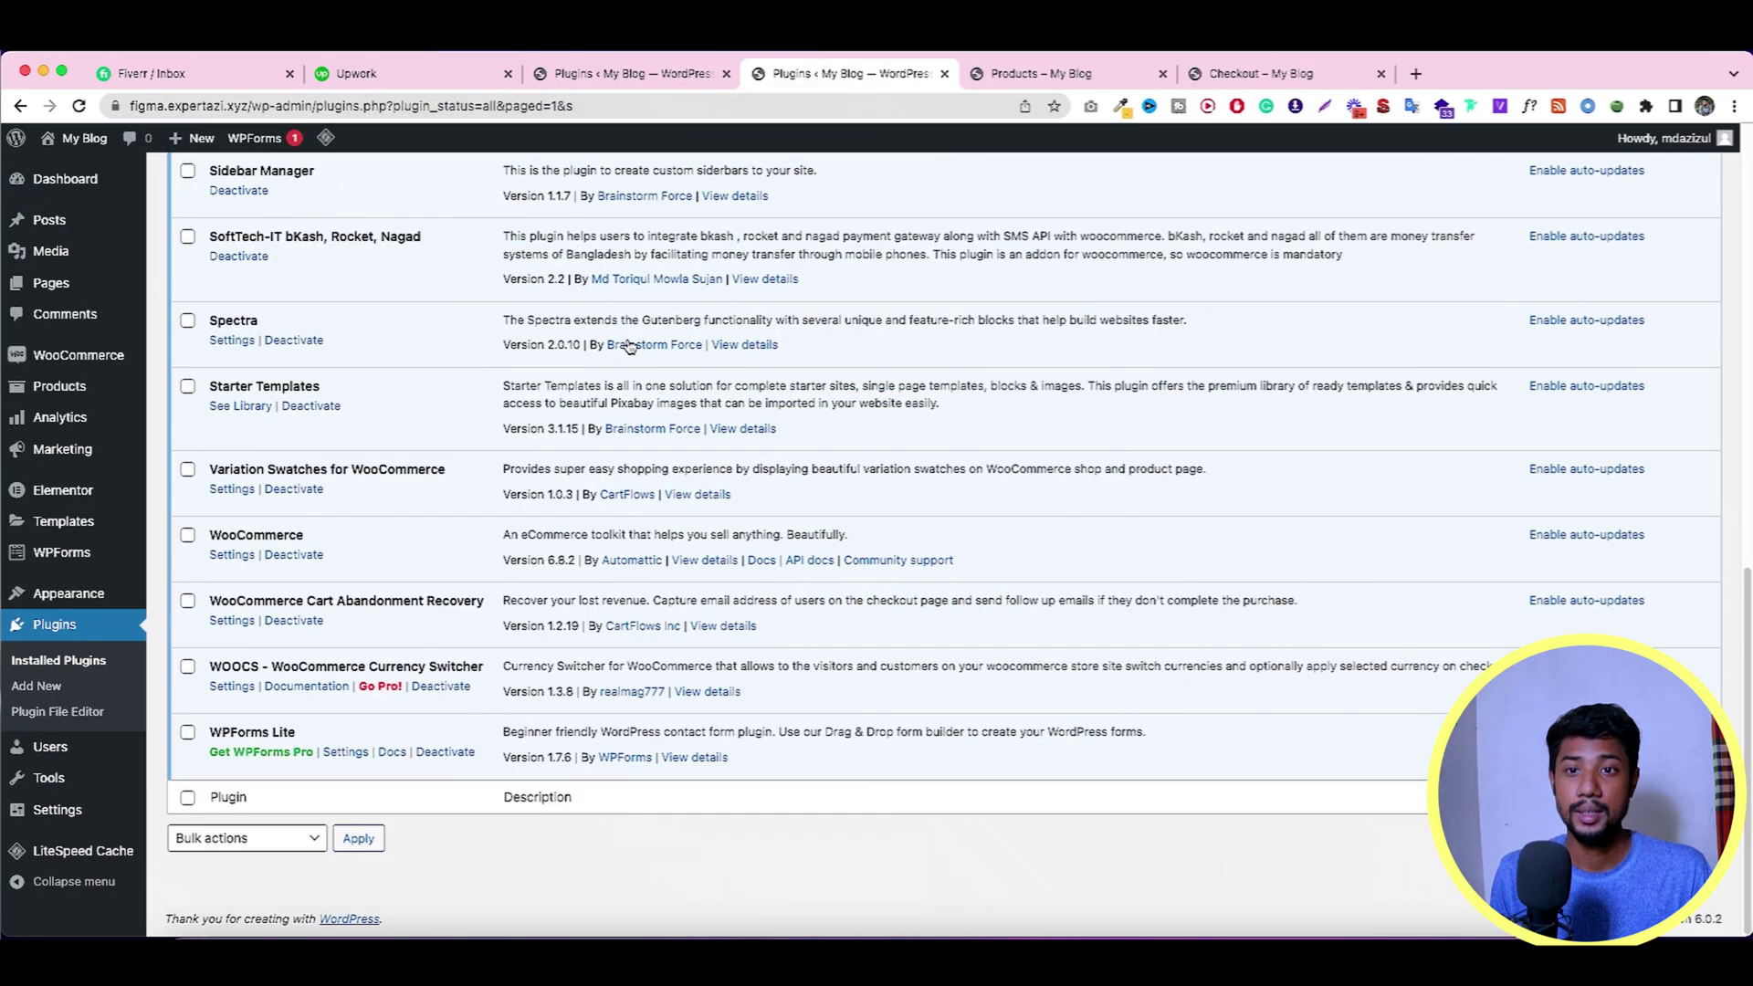
Open the settings of the WOOCS - WooCommerce Currency Switcher plugin in a new browser tab.
{"action": "right_click", "coordinate": [234, 691]}
{"action": "left_click", "coordinate": [261, 688]}
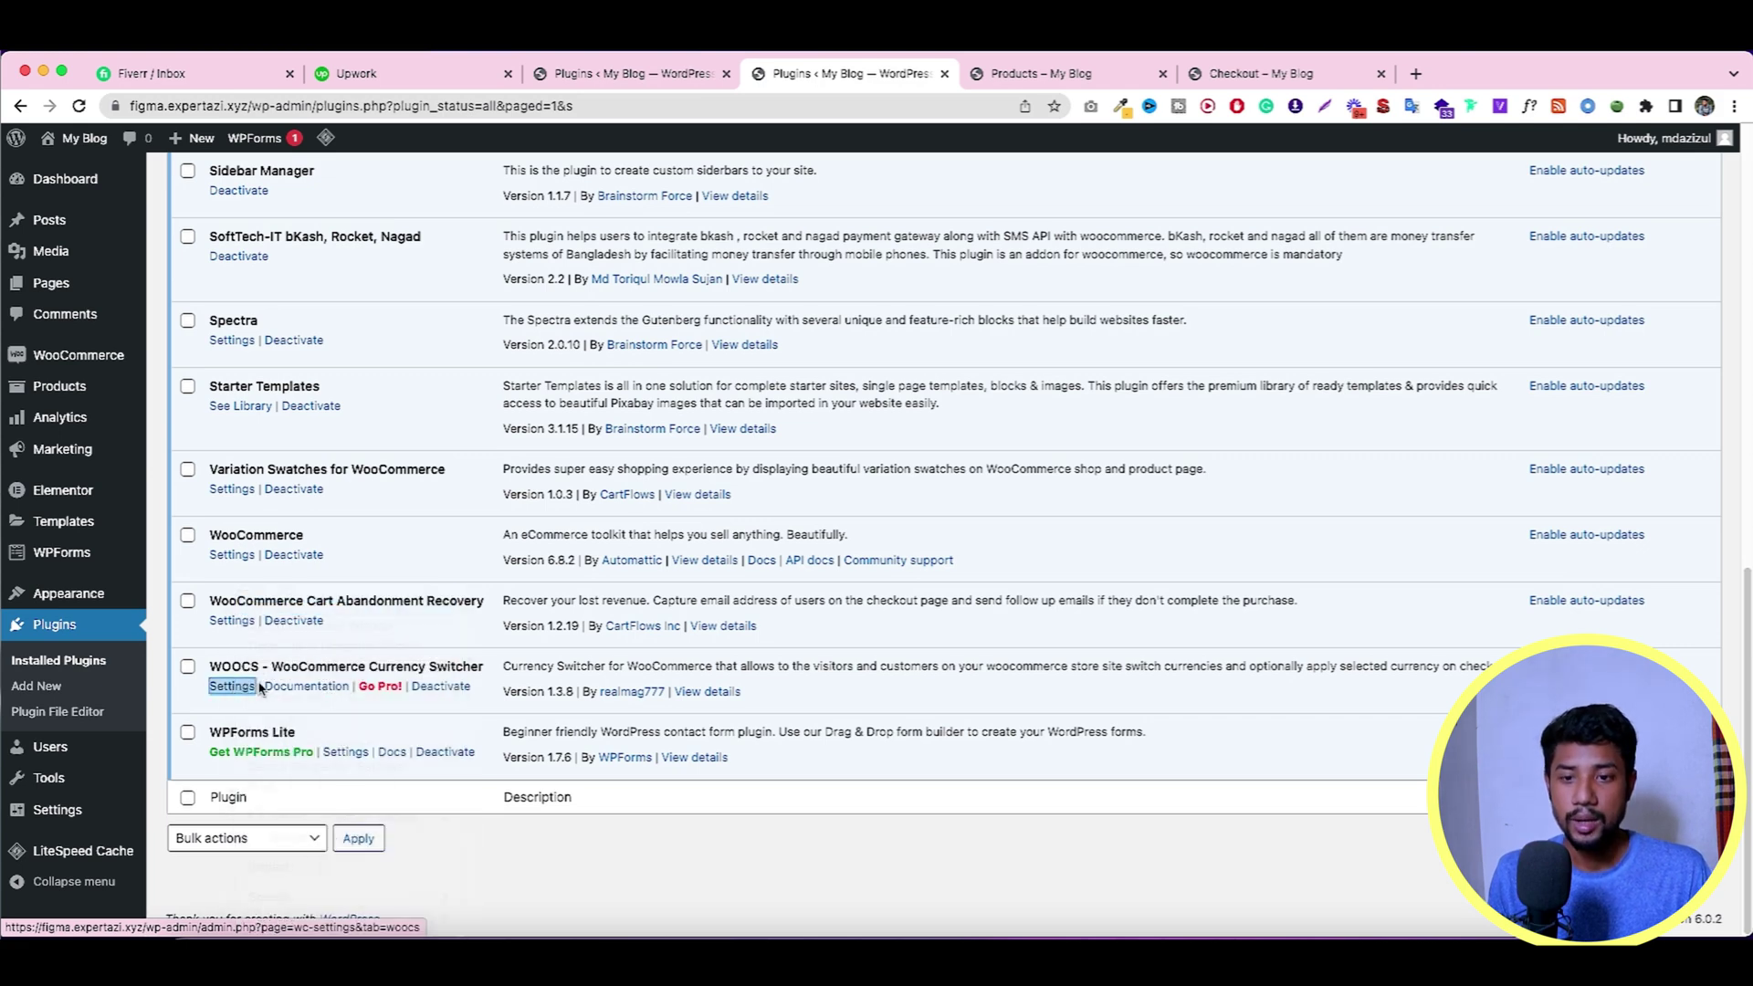
{"action": "scroll", "coordinate": [192, 542], "scroll_direction": "up", "scroll_amount": 1}
Open the general WooCommerce settings and their Currency section in the plugins browser tab, and close that duplicate tab.
{"action": "mouse_move", "coordinate": [69, 359]}
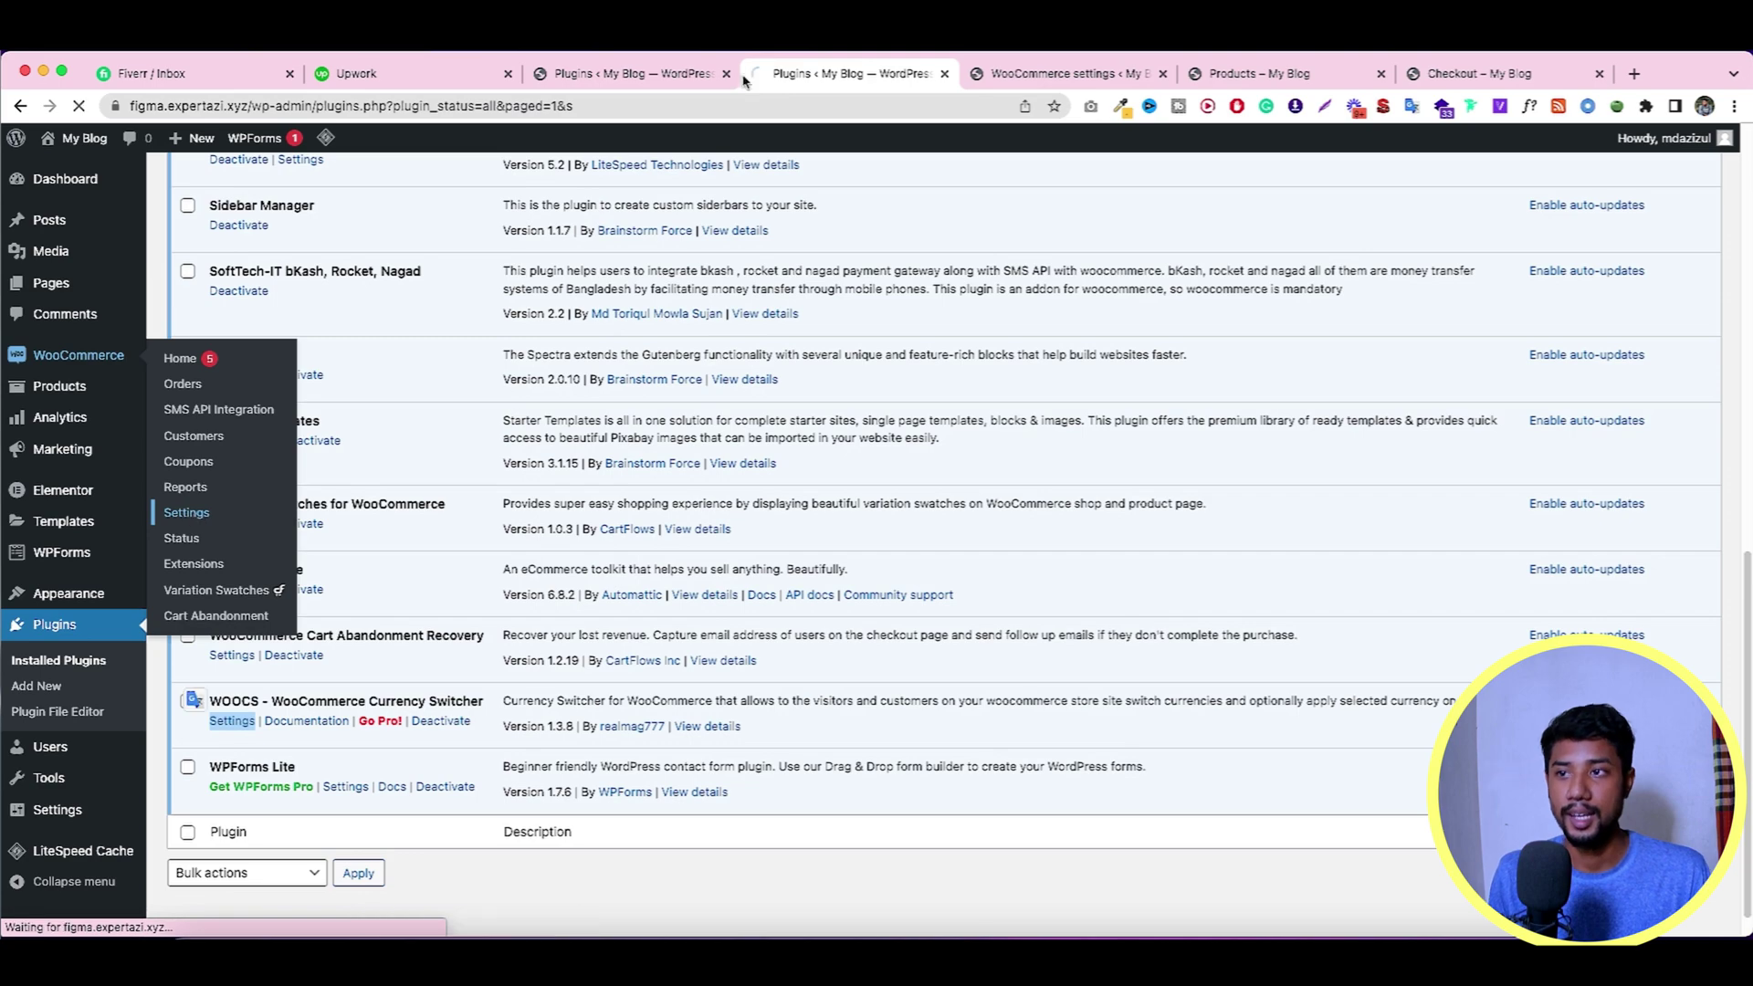
{"action": "left_click", "coordinate": [183, 512]}
{"action": "left_click", "coordinate": [1030, 75]}
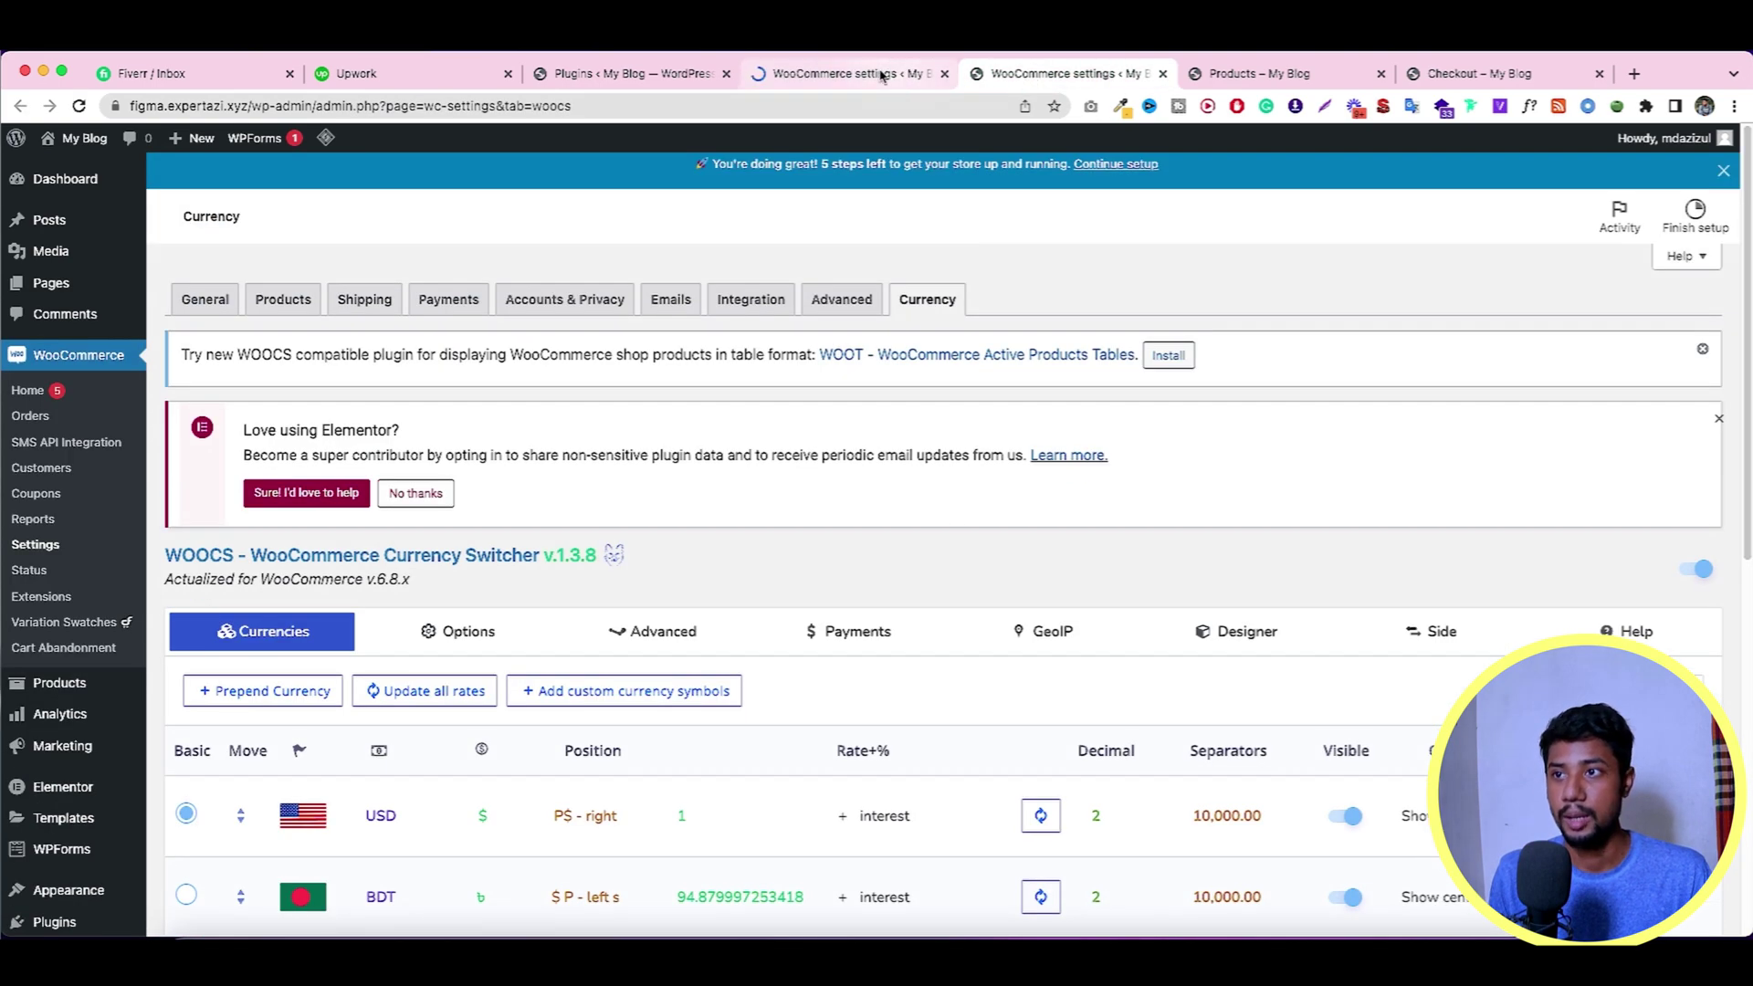
{"action": "left_click", "coordinate": [849, 73]}
{"action": "left_click", "coordinate": [929, 260]}
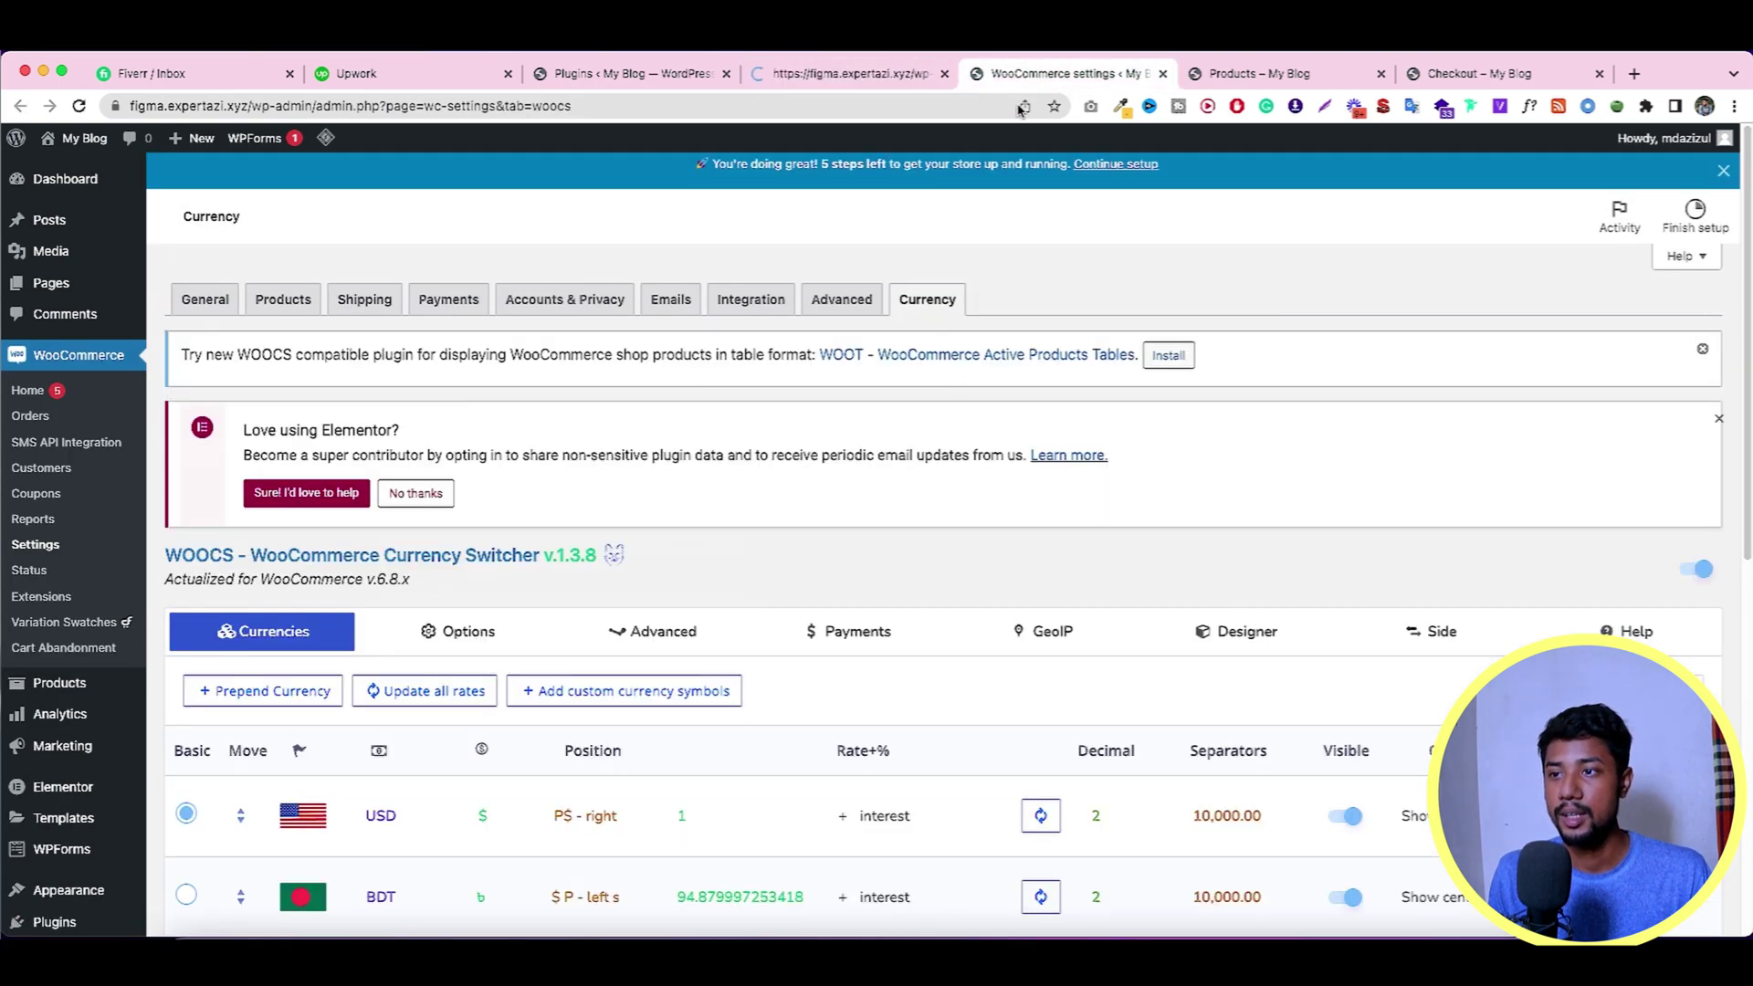
{"action": "left_click", "coordinate": [944, 73]}
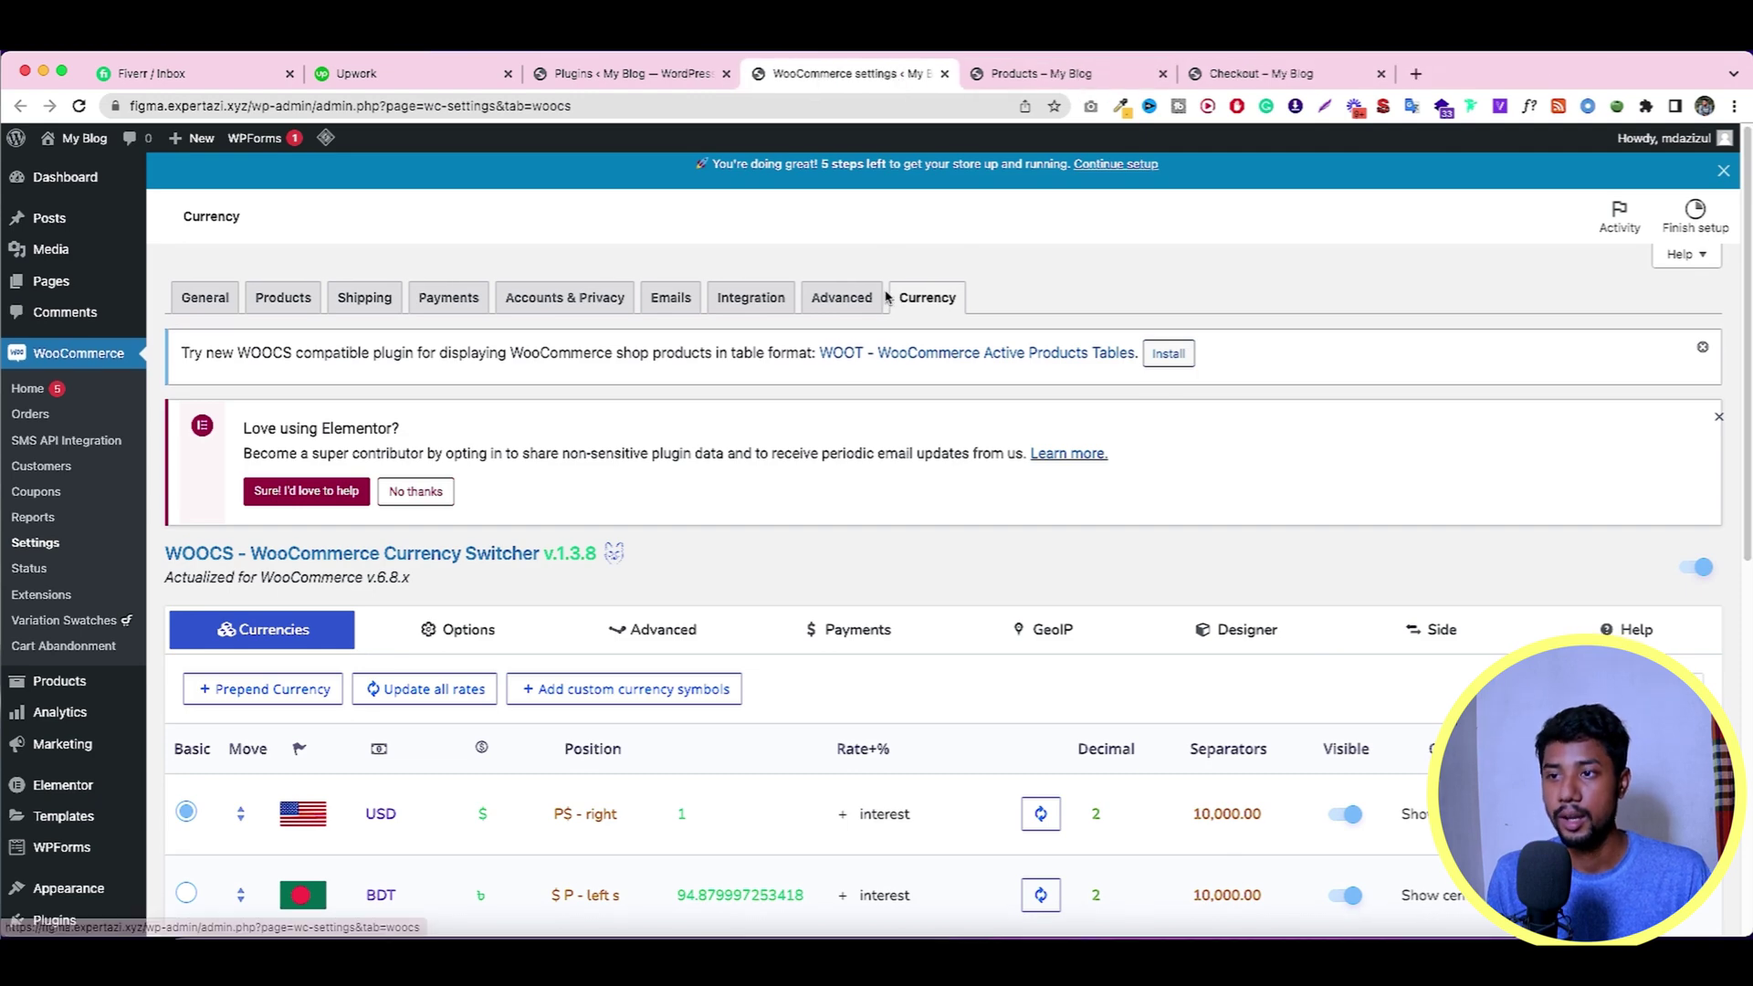
Examine the USD and BDT rows in the WOOCS currencies table, including the BDT code field and the USD flag selector.
{"action": "scroll", "coordinate": [897, 297], "scroll_direction": "down", "scroll_amount": 1}
{"action": "scroll", "coordinate": [898, 296], "scroll_direction": "down", "scroll_amount": 1}
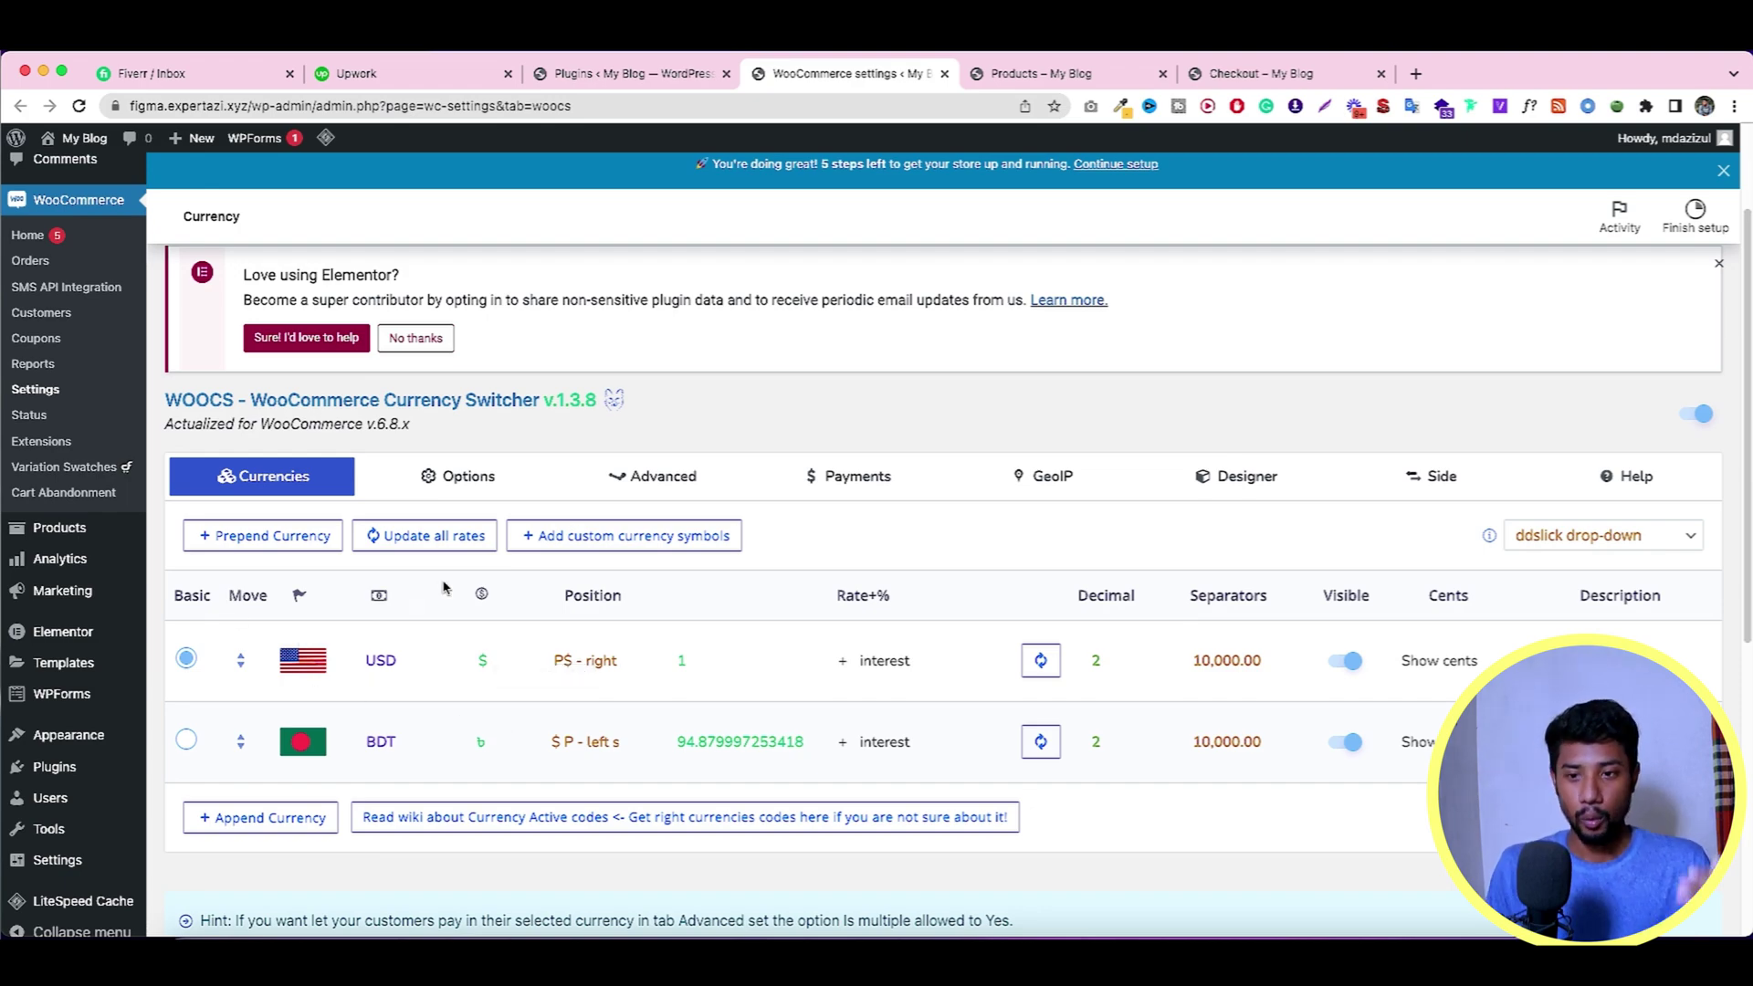
{"action": "scroll", "coordinate": [678, 645], "scroll_direction": "down", "scroll_amount": 2}
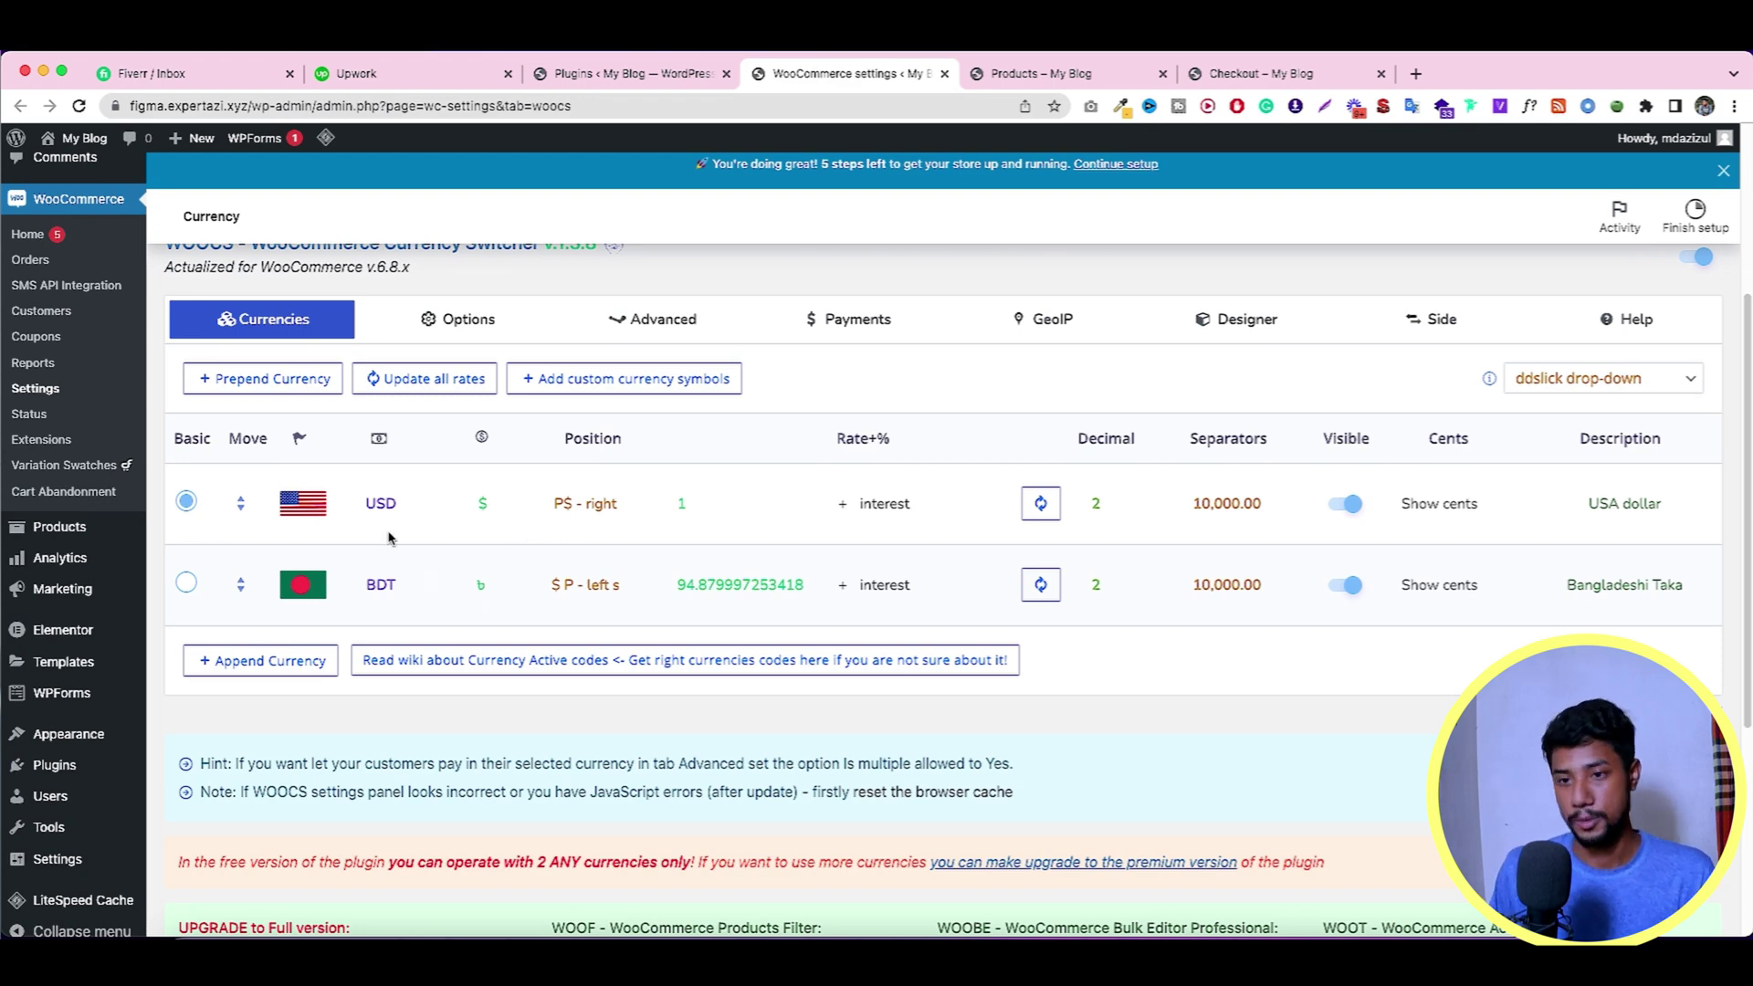
{"action": "left_click", "coordinate": [392, 576]}
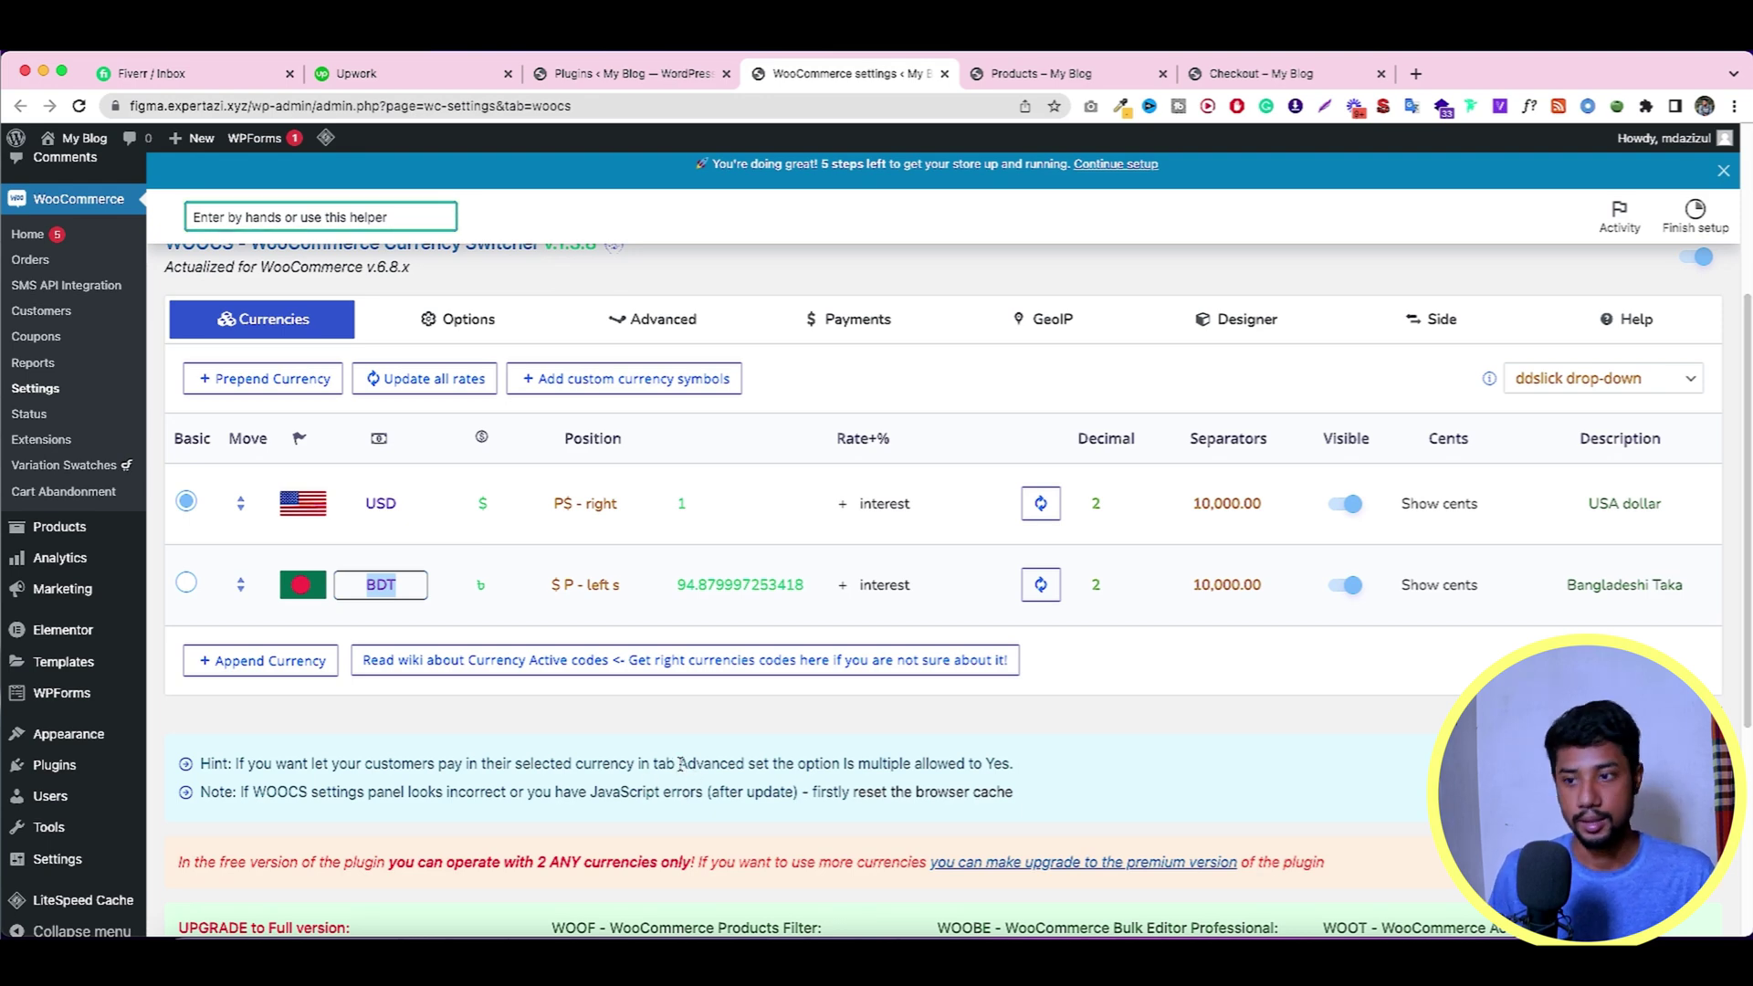
{"action": "scroll", "coordinate": [958, 732], "scroll_direction": "up", "scroll_amount": 1}
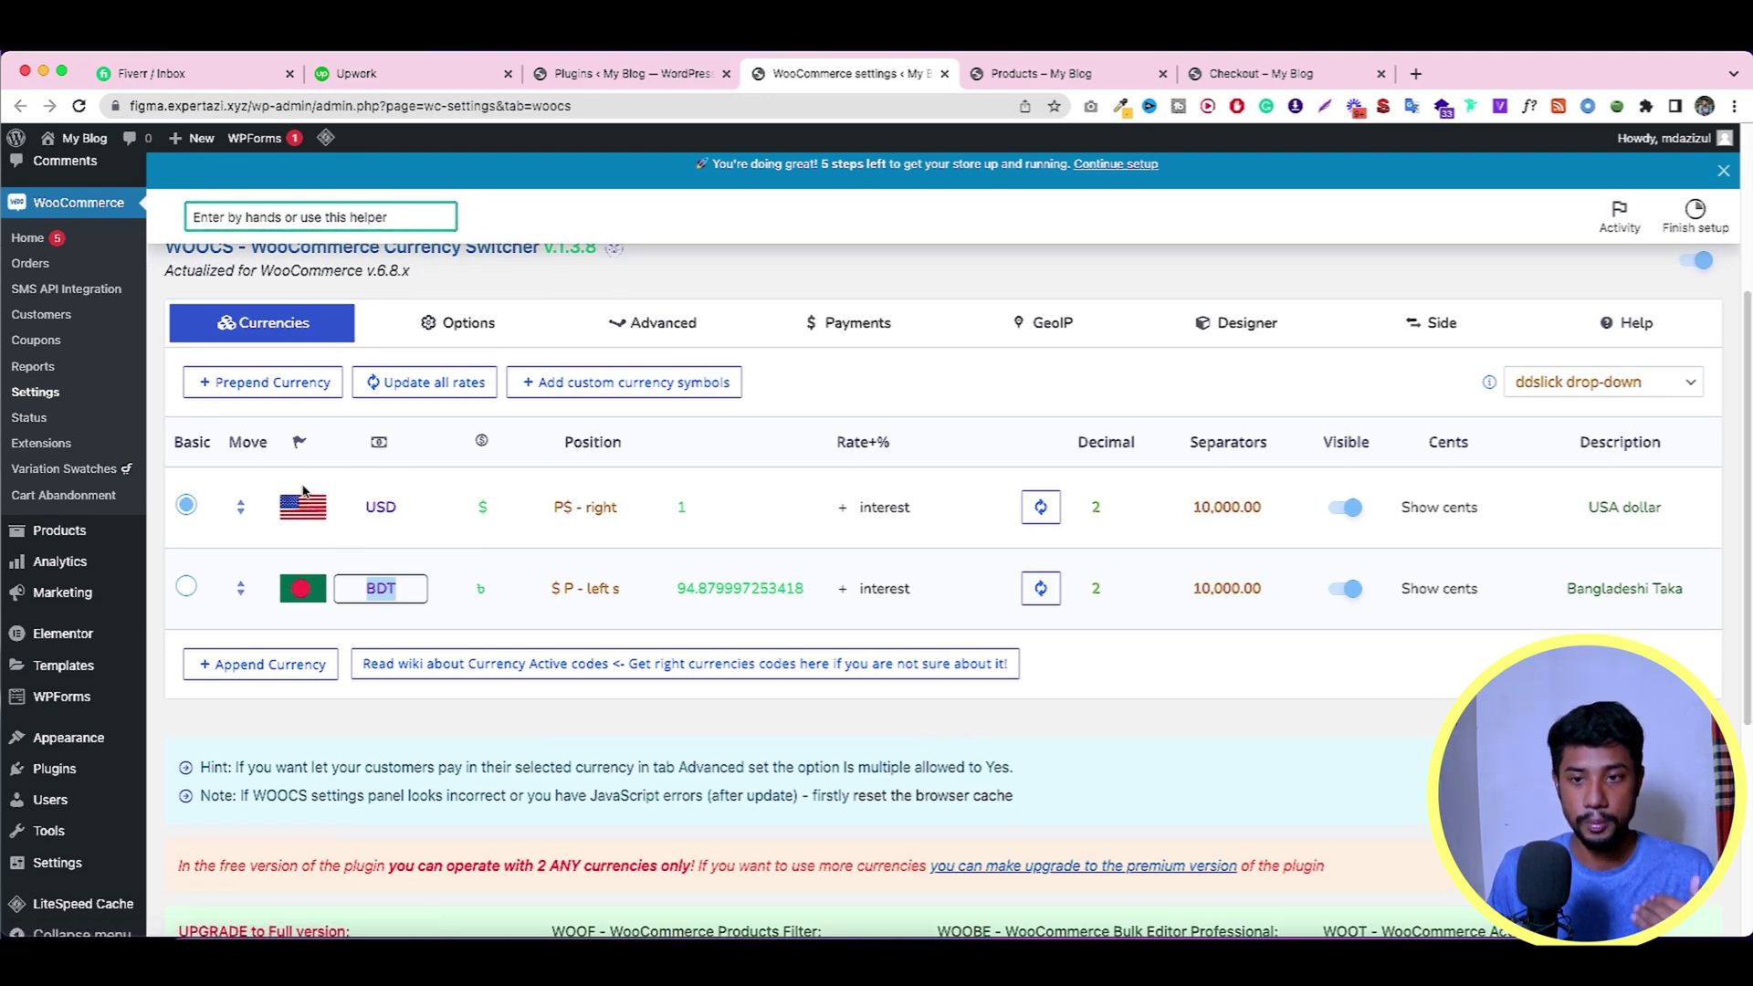
{"action": "left_click", "coordinate": [305, 503]}
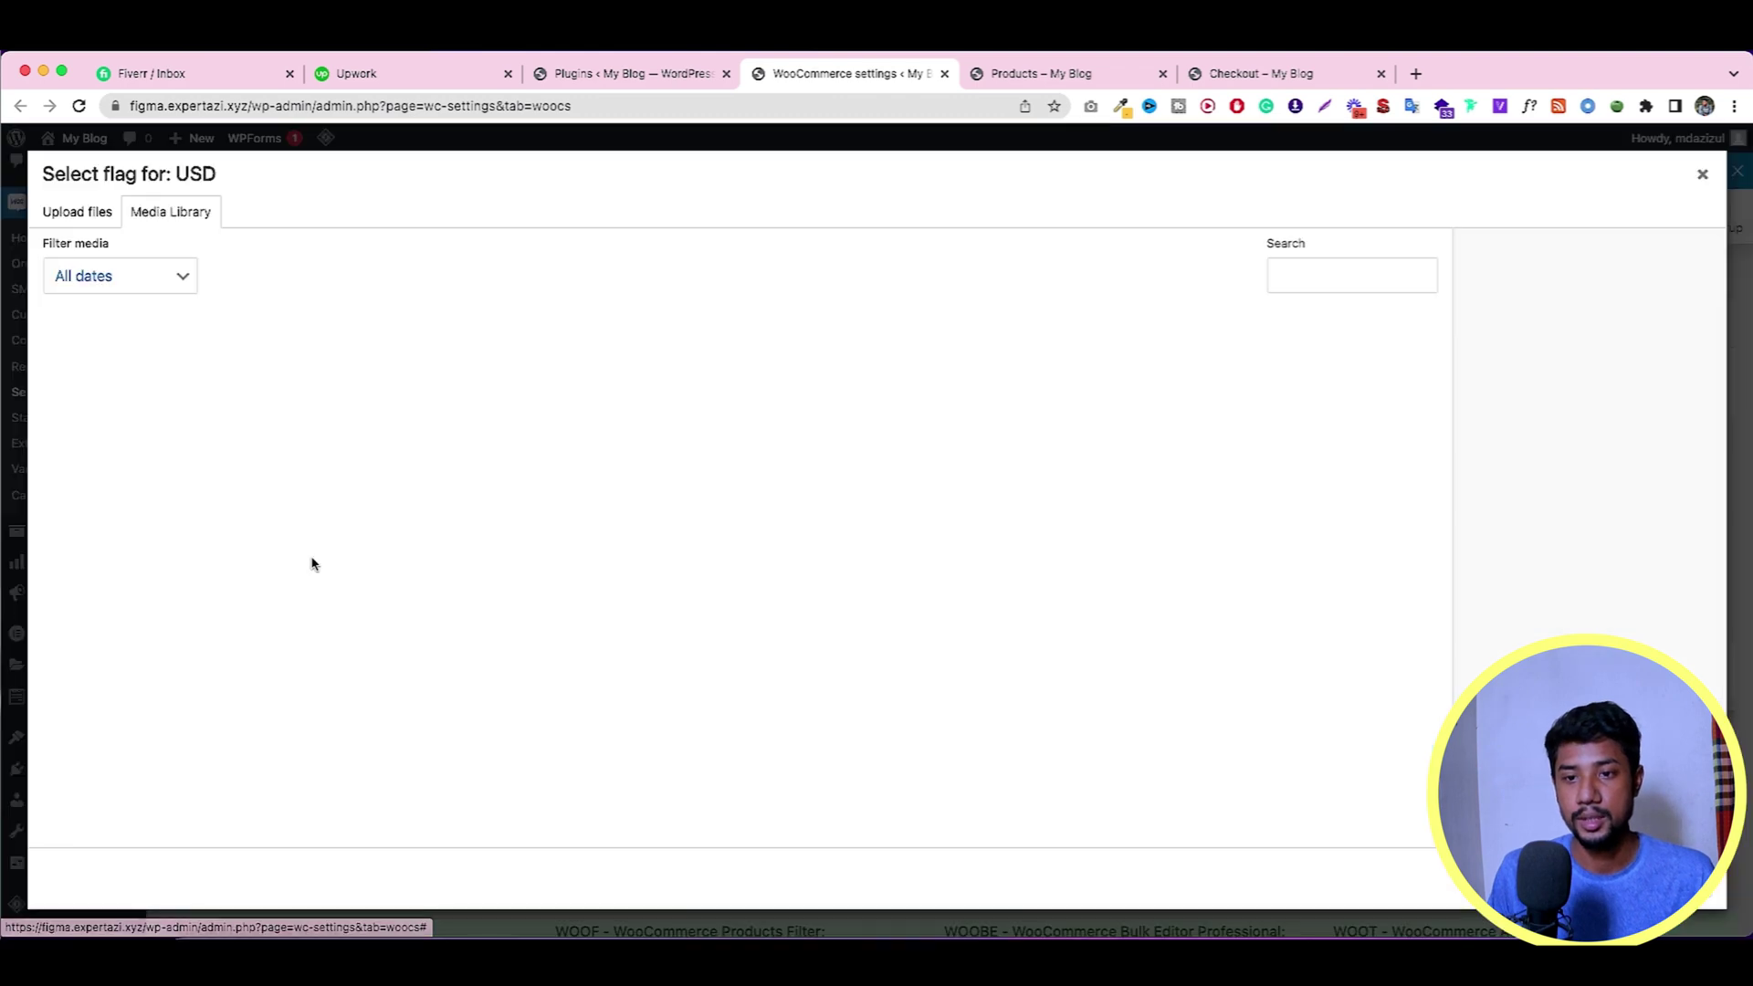
{"action": "left_click", "coordinate": [1703, 178]}
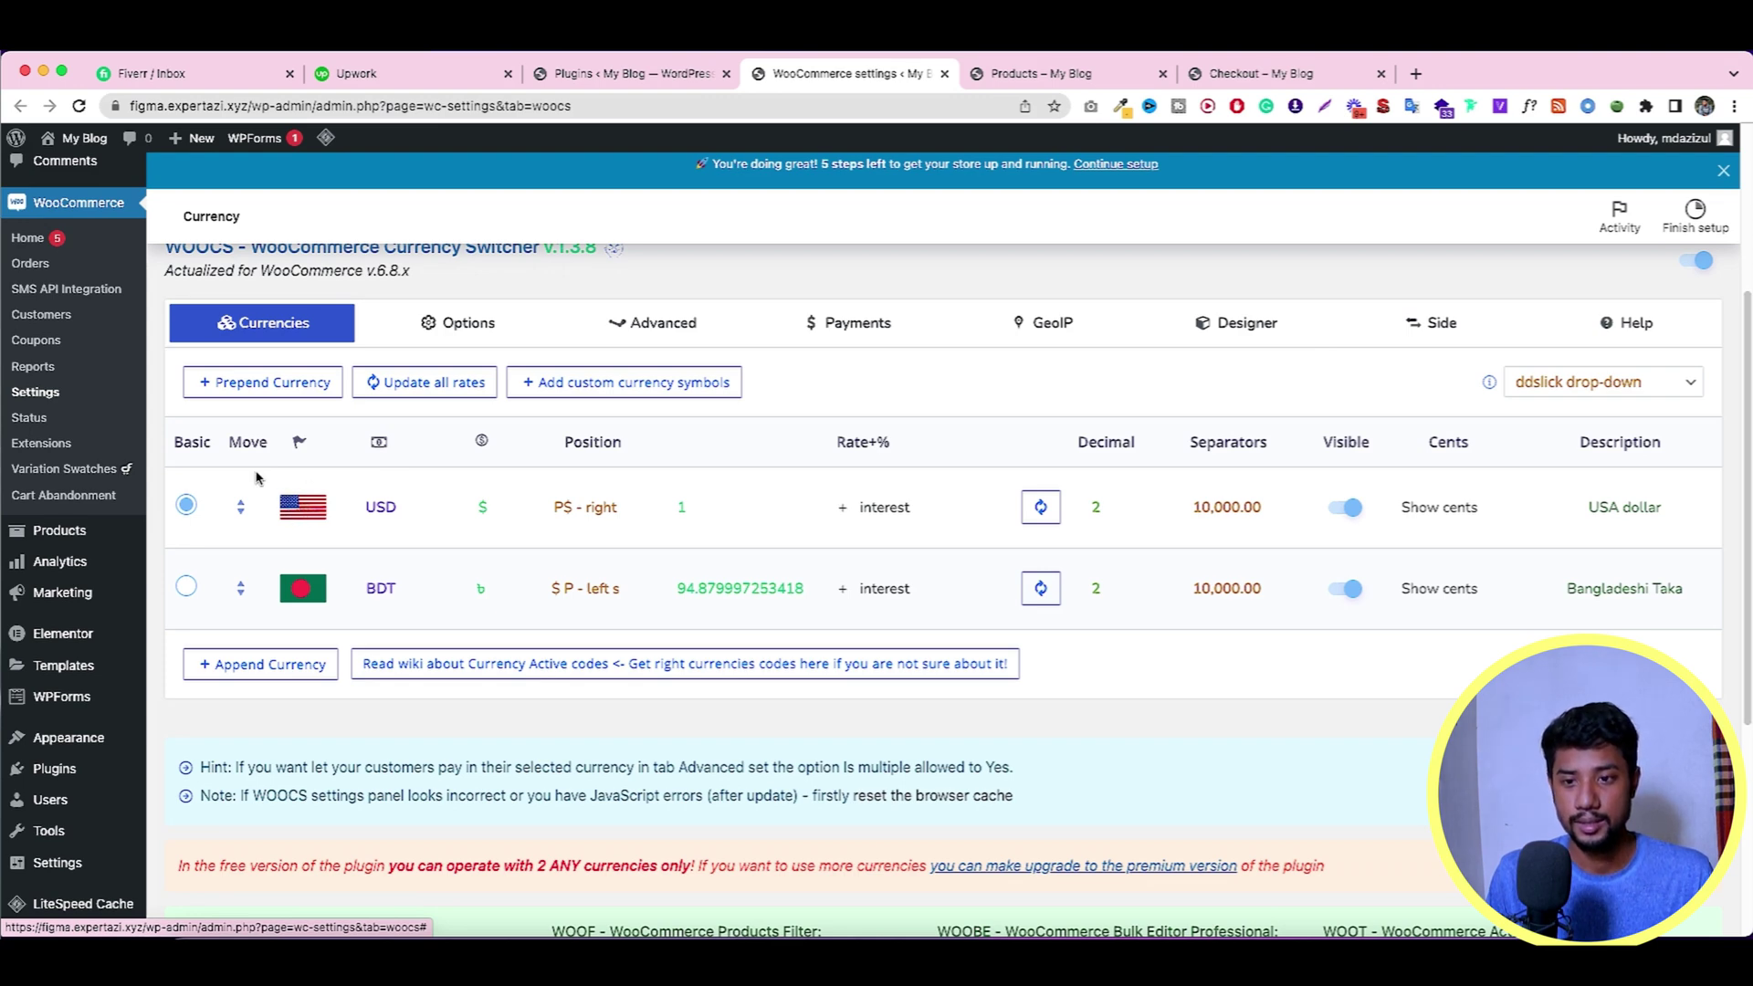
Annotate a screenshot of the WOOCS currencies table with arrows pointing at the USD and BDT flags, and discard it.
{"action": "key", "text": "ctrl+shift+s"}
{"action": "left_click_drag", "start_coordinate": [196, 274], "coordinate": [666, 696]}
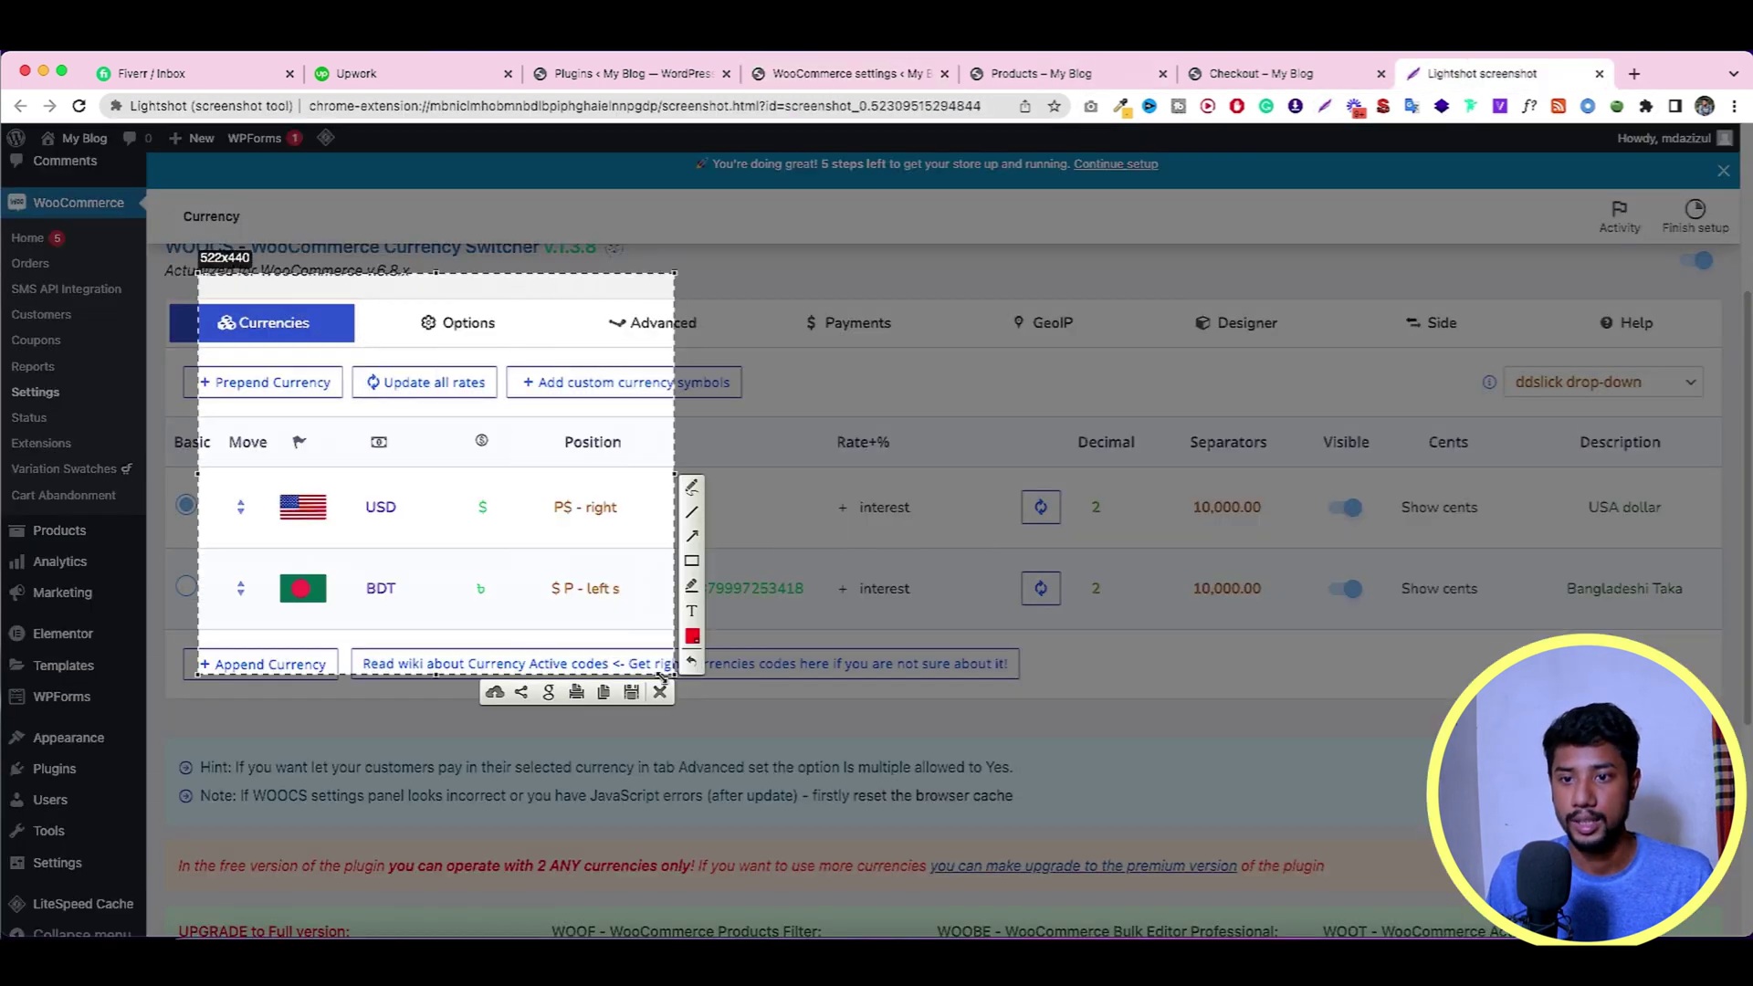
{"action": "left_click_drag", "start_coordinate": [672, 533], "coordinate": [620, 571]}
{"action": "left_click", "coordinate": [636, 575]}
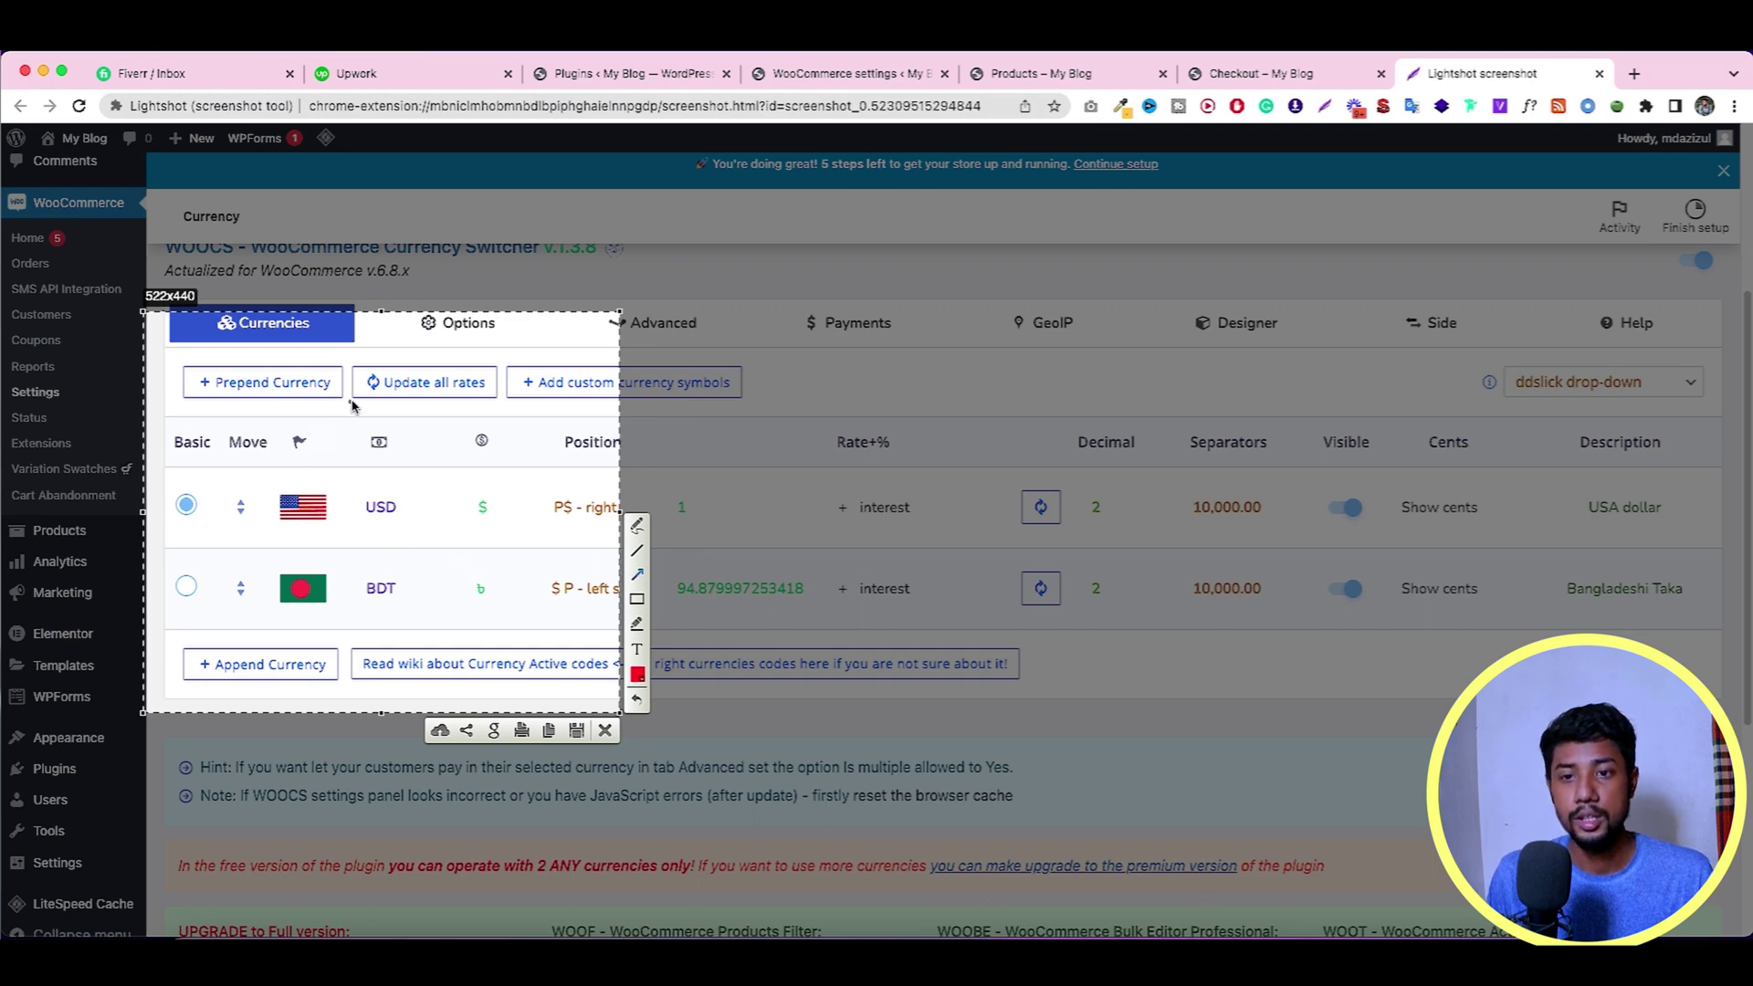
{"action": "mouse_move", "coordinate": [352, 401]}
{"action": "left_mouse_down"}
{"action": "mouse_move", "coordinate": [304, 478]}
{"action": "mouse_move", "coordinate": [305, 580]}
{"action": "left_mouse_up"}
{"action": "left_click_drag", "start_coordinate": [391, 423], "coordinate": [304, 516]}
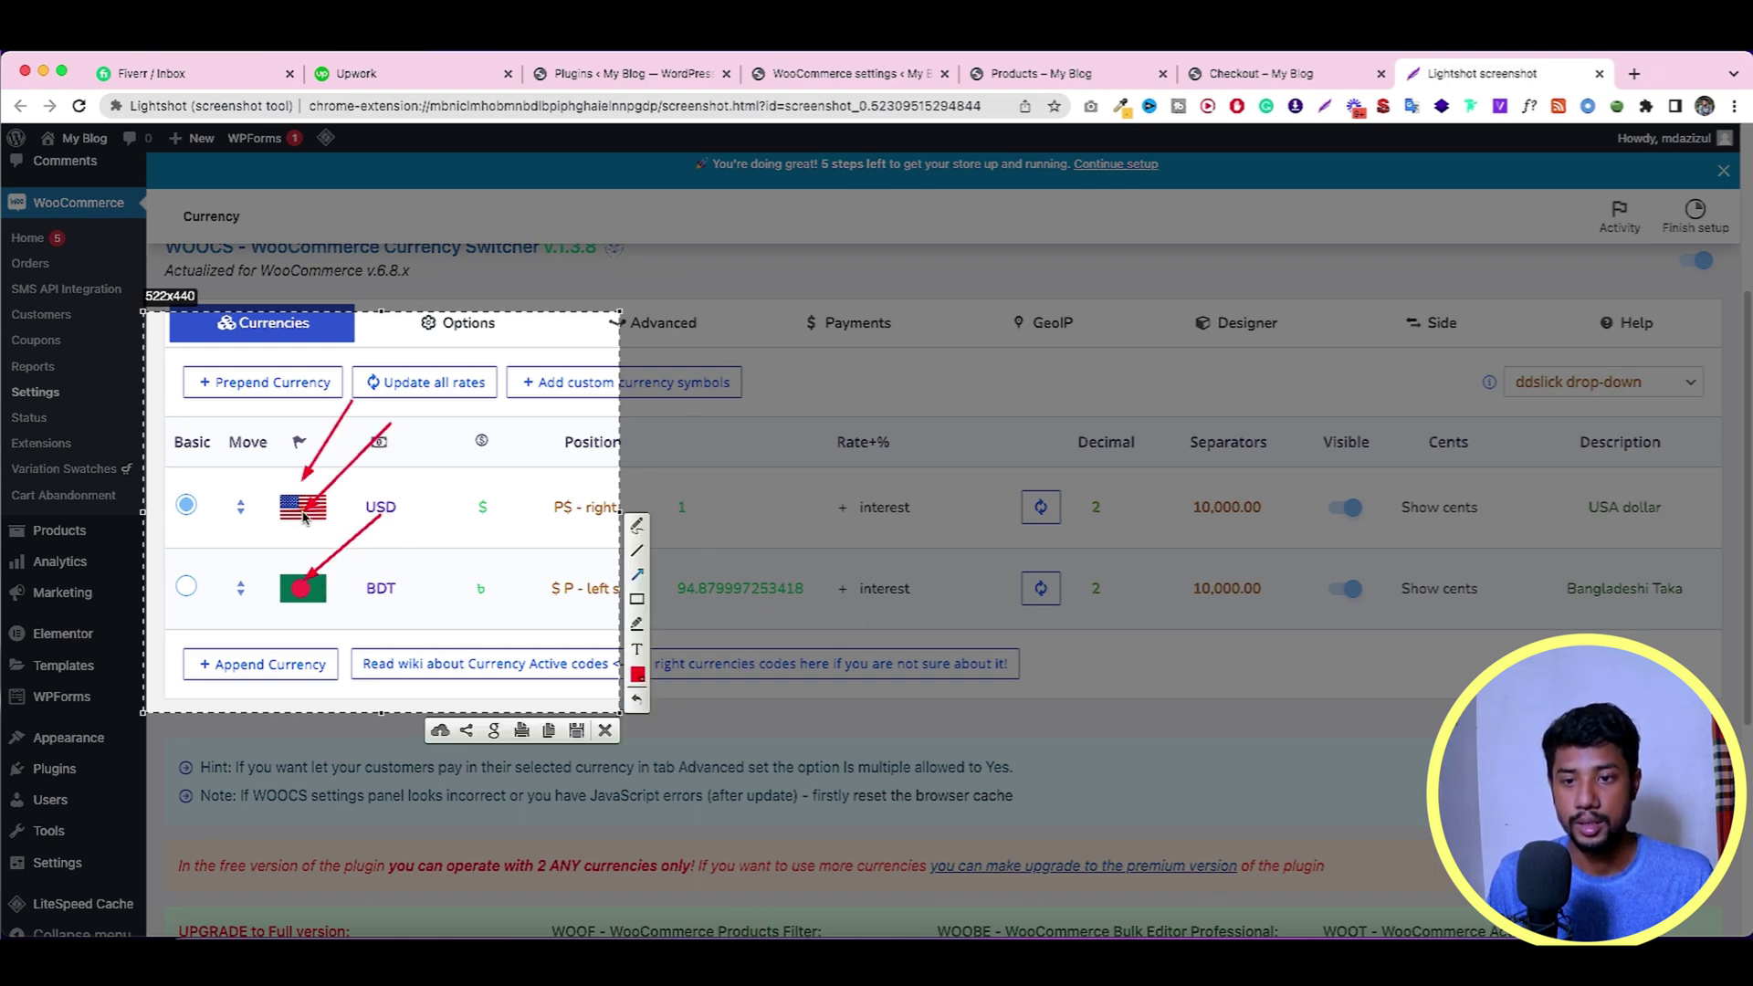
{"action": "left_click", "coordinate": [604, 730]}
{"action": "left_click", "coordinate": [844, 73]}
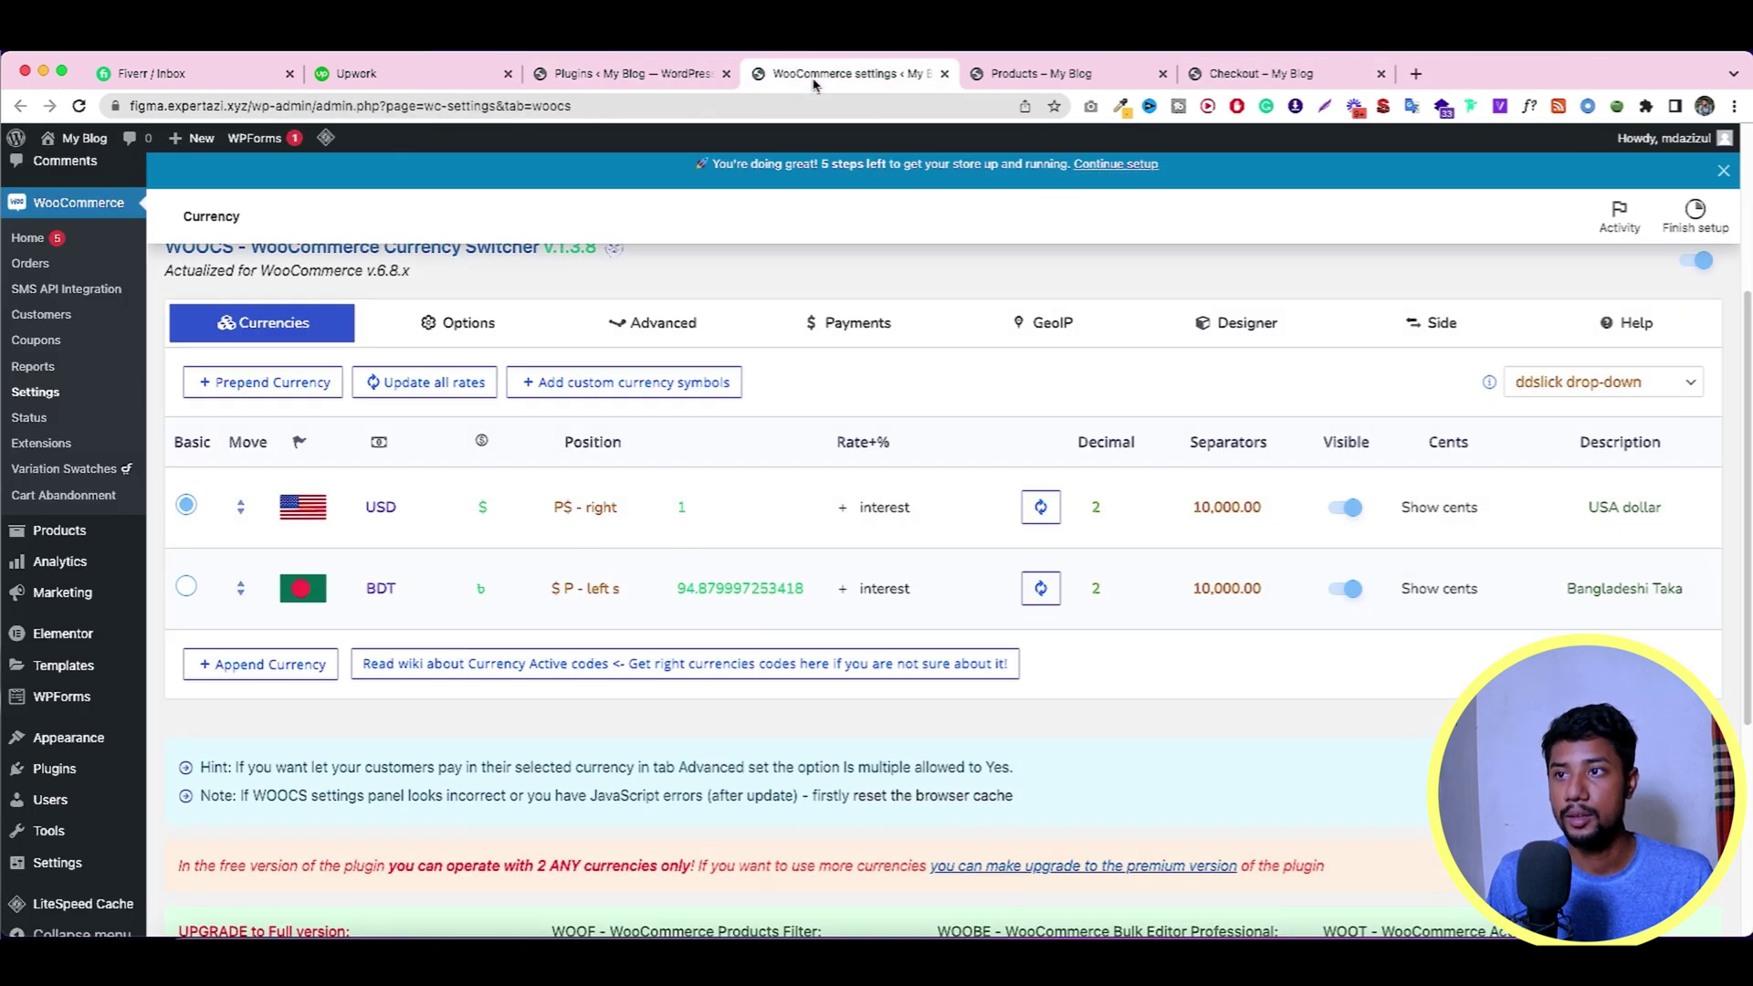
Open the flag selector for USD, and search Google Images in a new browser tab for "usa flag icon".
{"action": "left_click", "coordinate": [298, 507]}
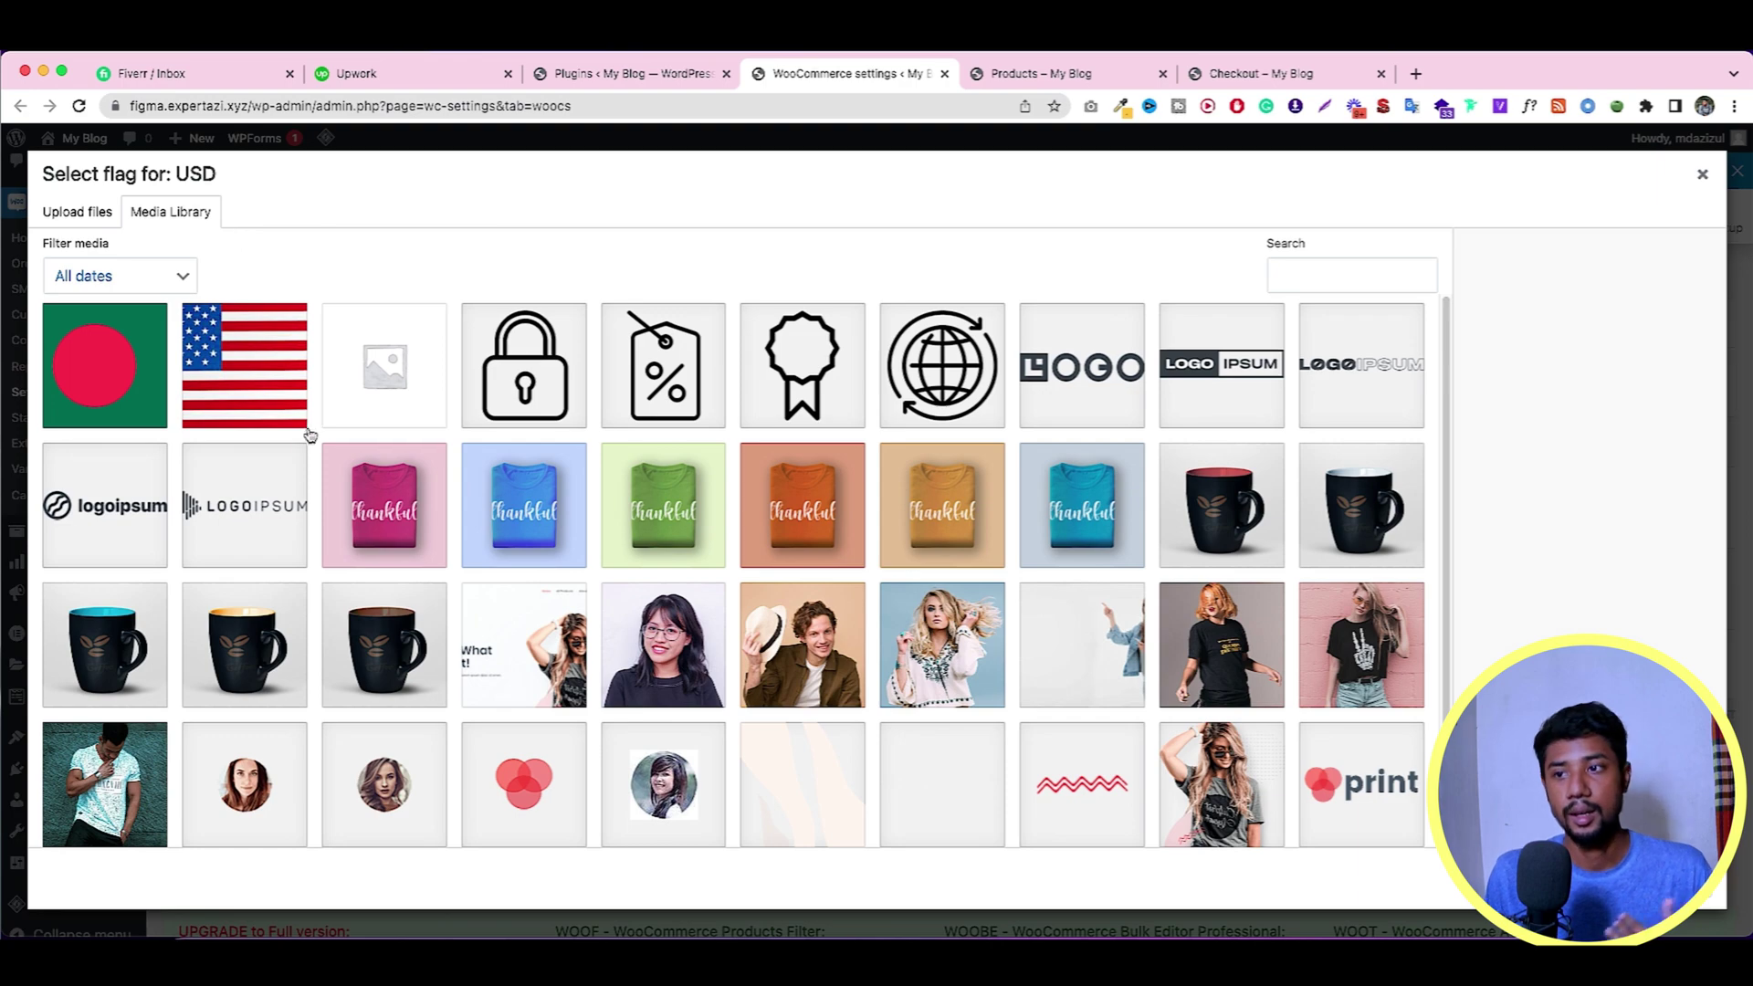
{"action": "left_click", "coordinate": [1416, 73]}
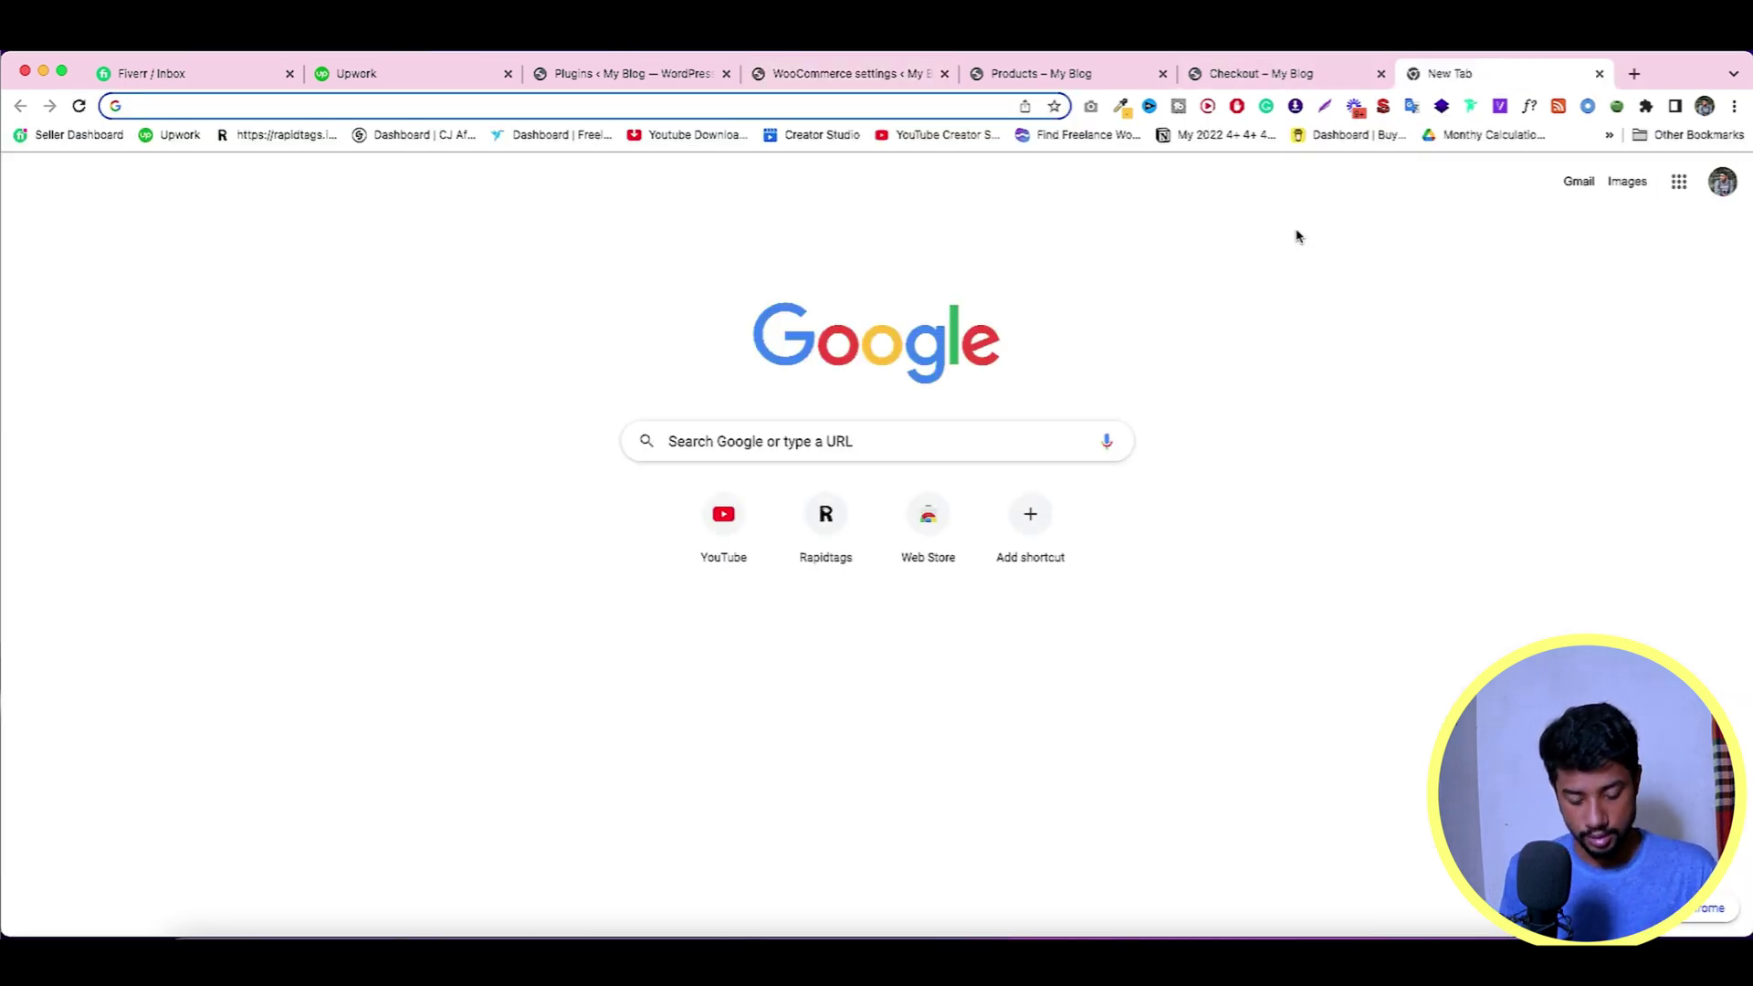
{"action": "type", "text": "usa"}
{"action": "key", "text": "BackSpace"}
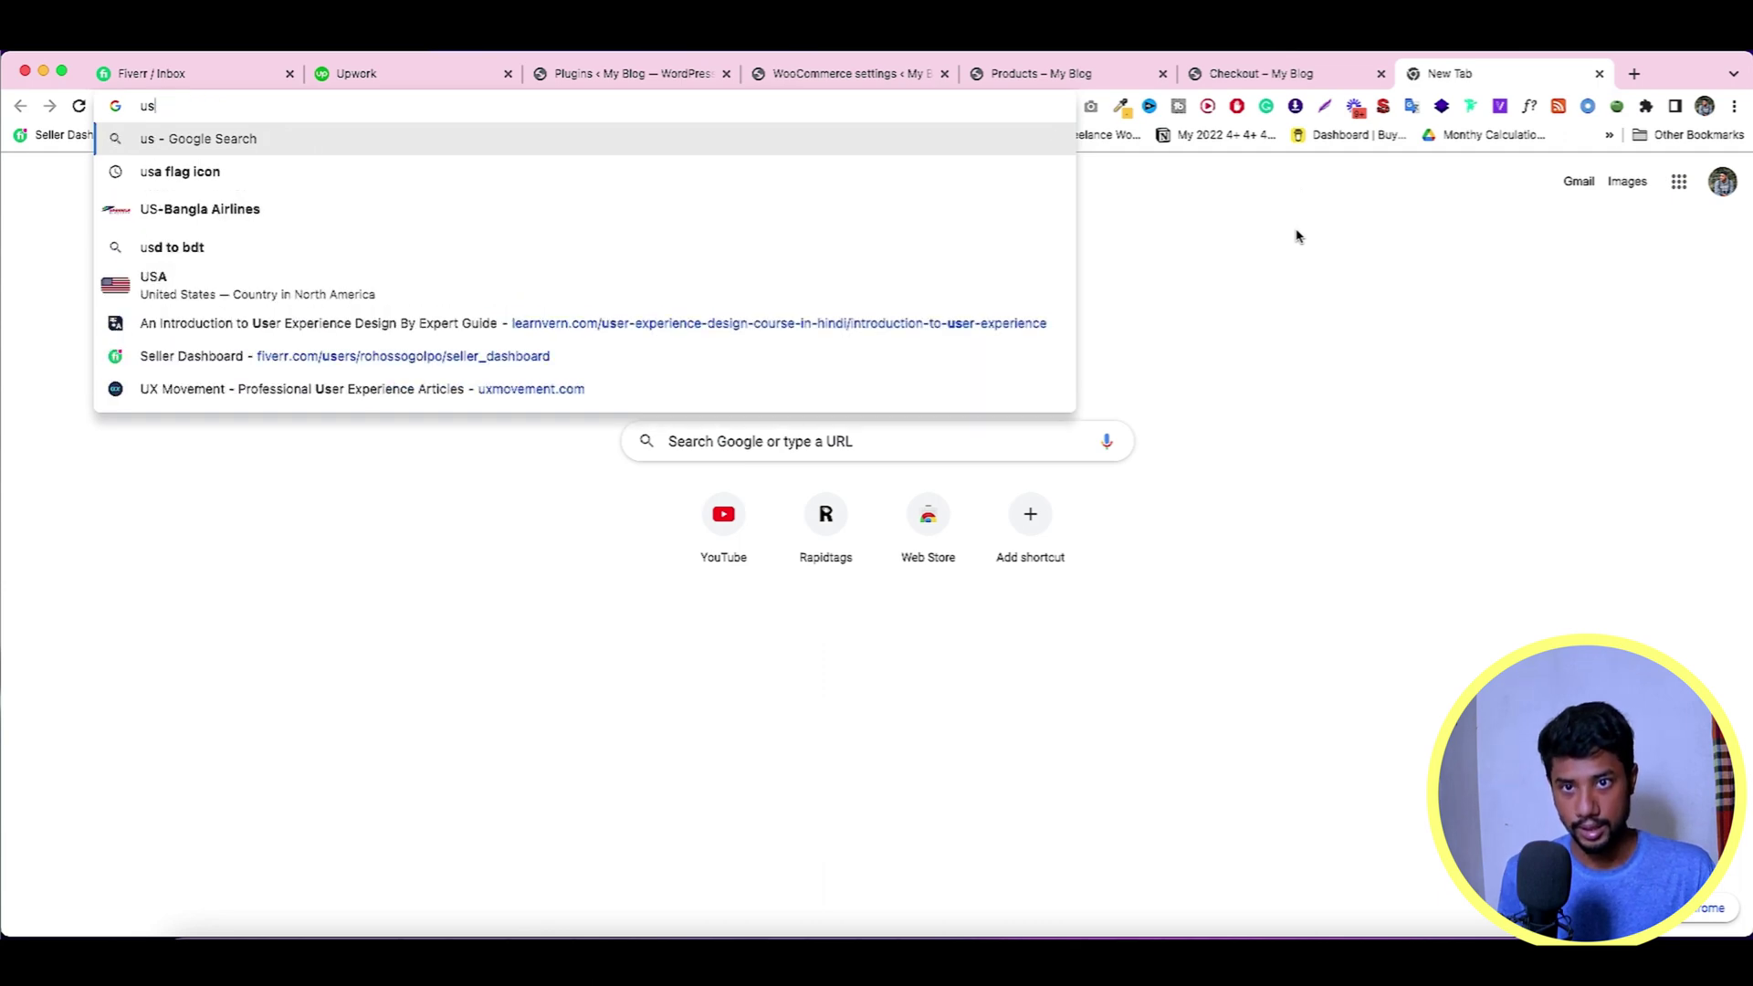
{"action": "key", "text": "Down"}
{"action": "key", "text": "Return"}
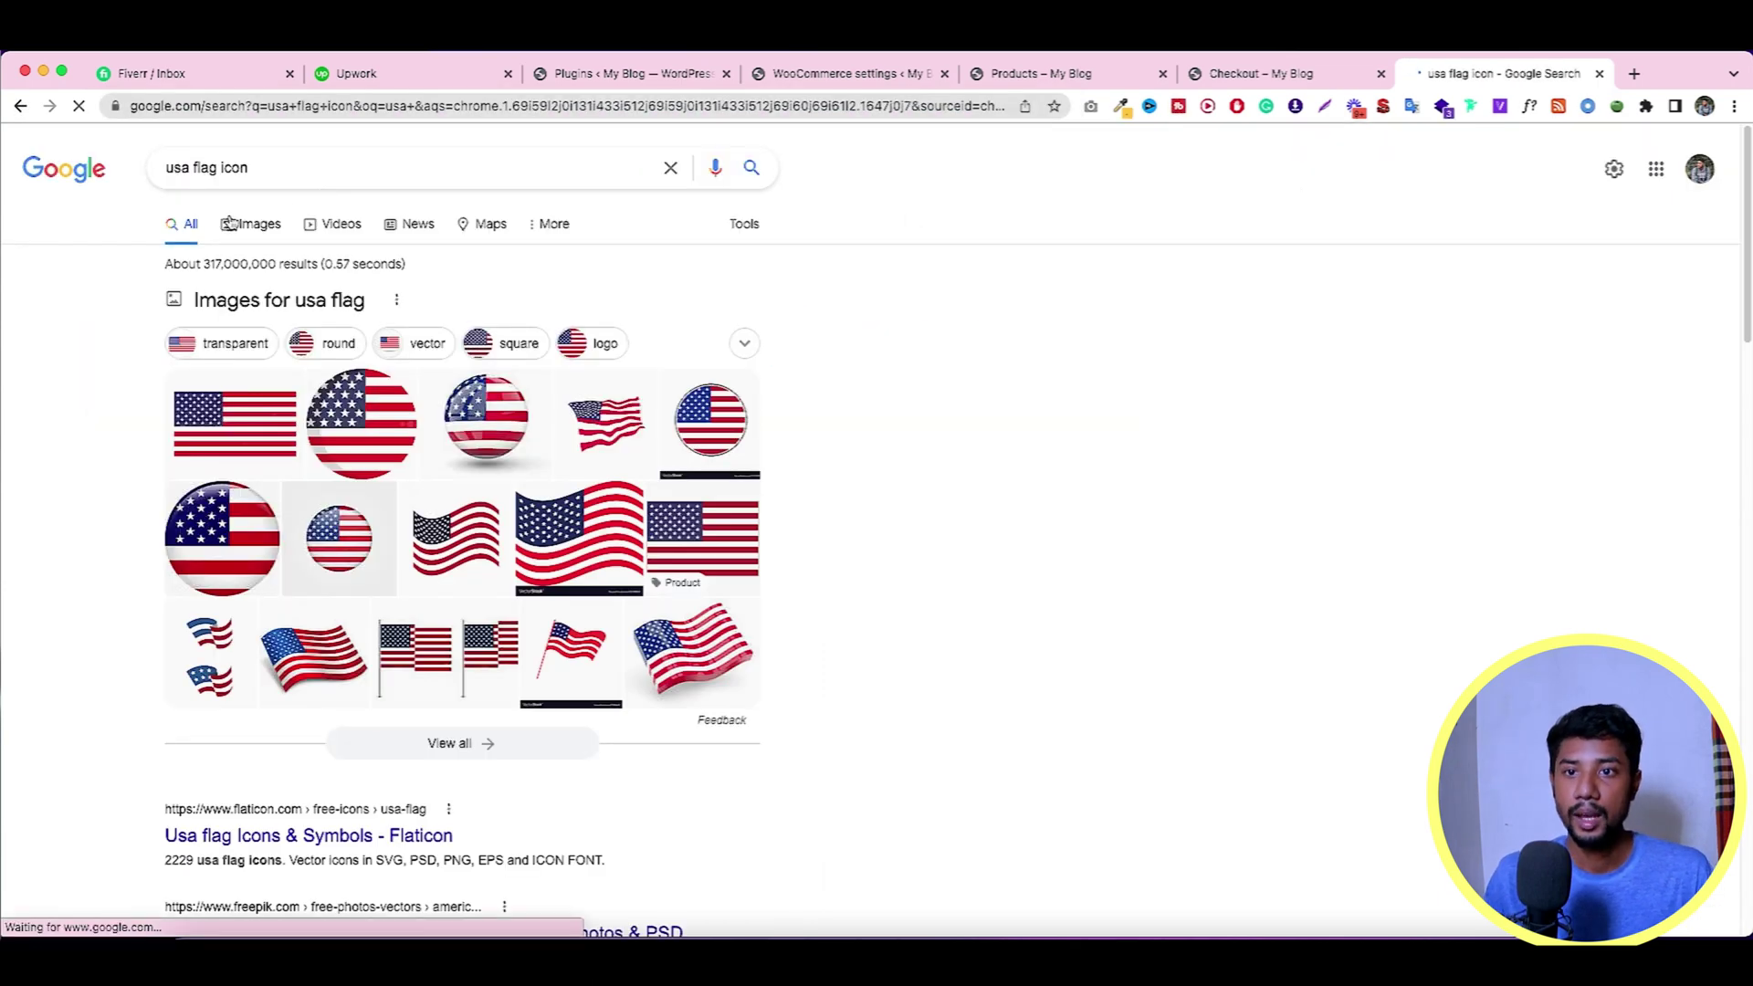
{"action": "left_click", "coordinate": [230, 224]}
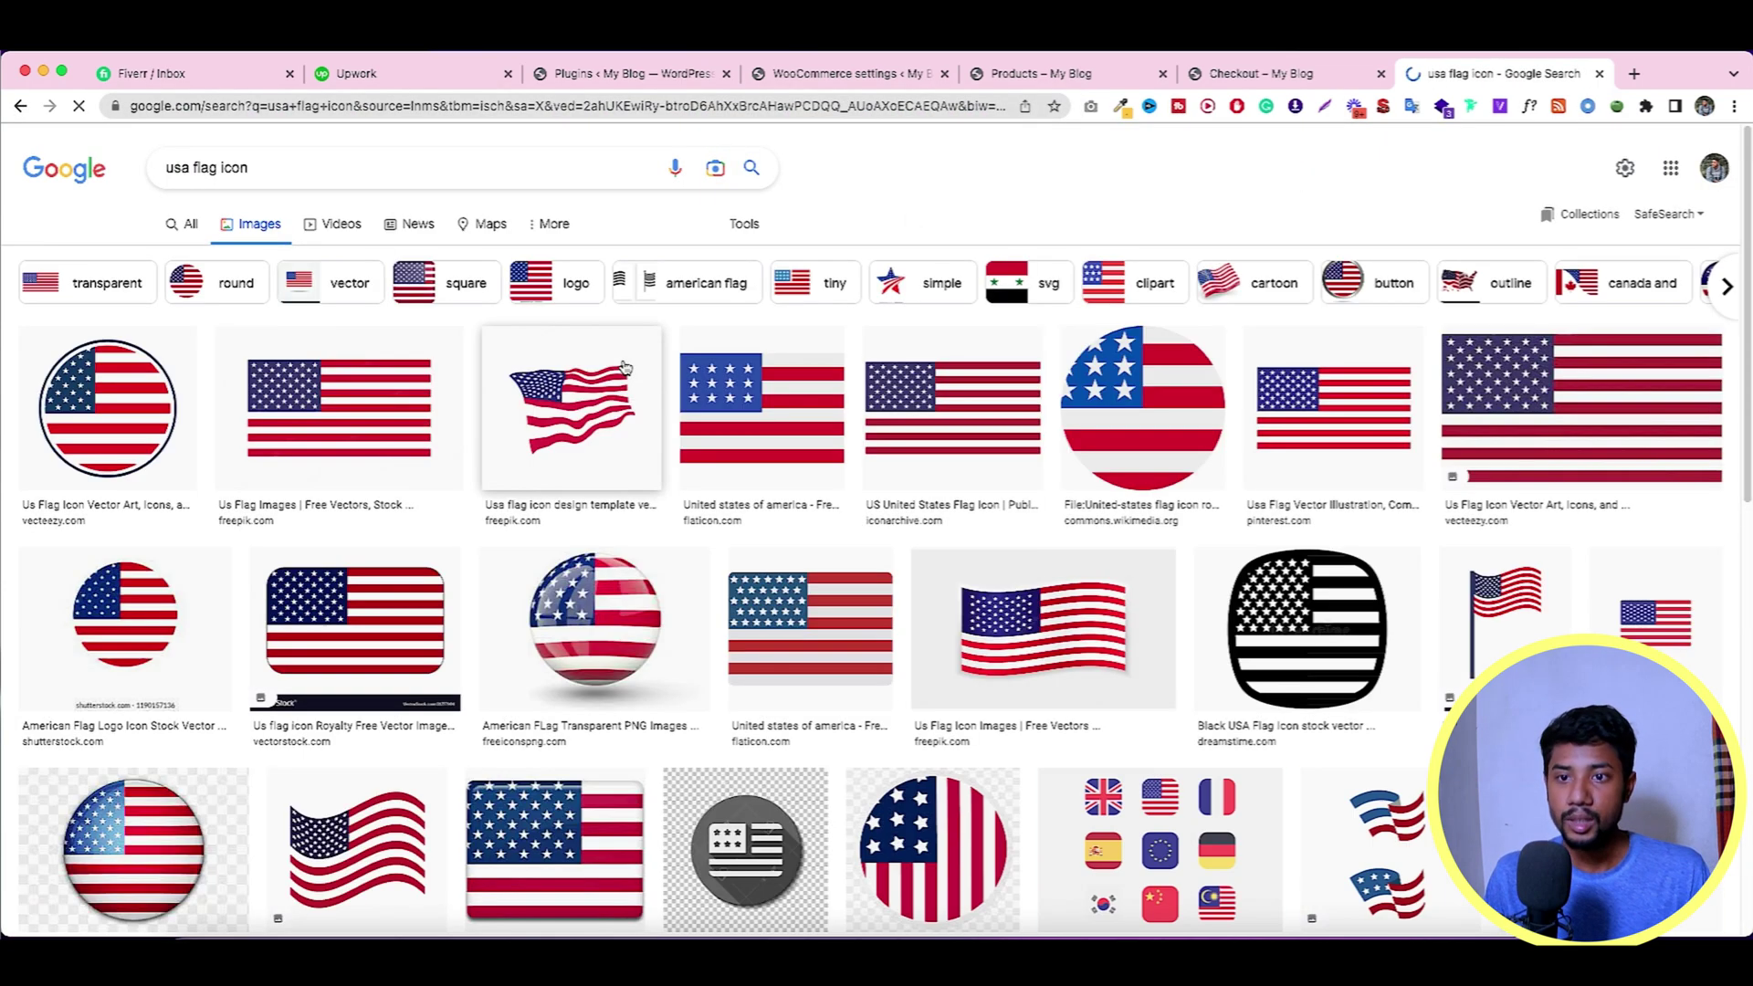
Preview the Freepik US flag image, annotate a screenshot of its white margins with arrows, and discard the screenshot.
{"action": "left_click", "coordinate": [339, 402]}
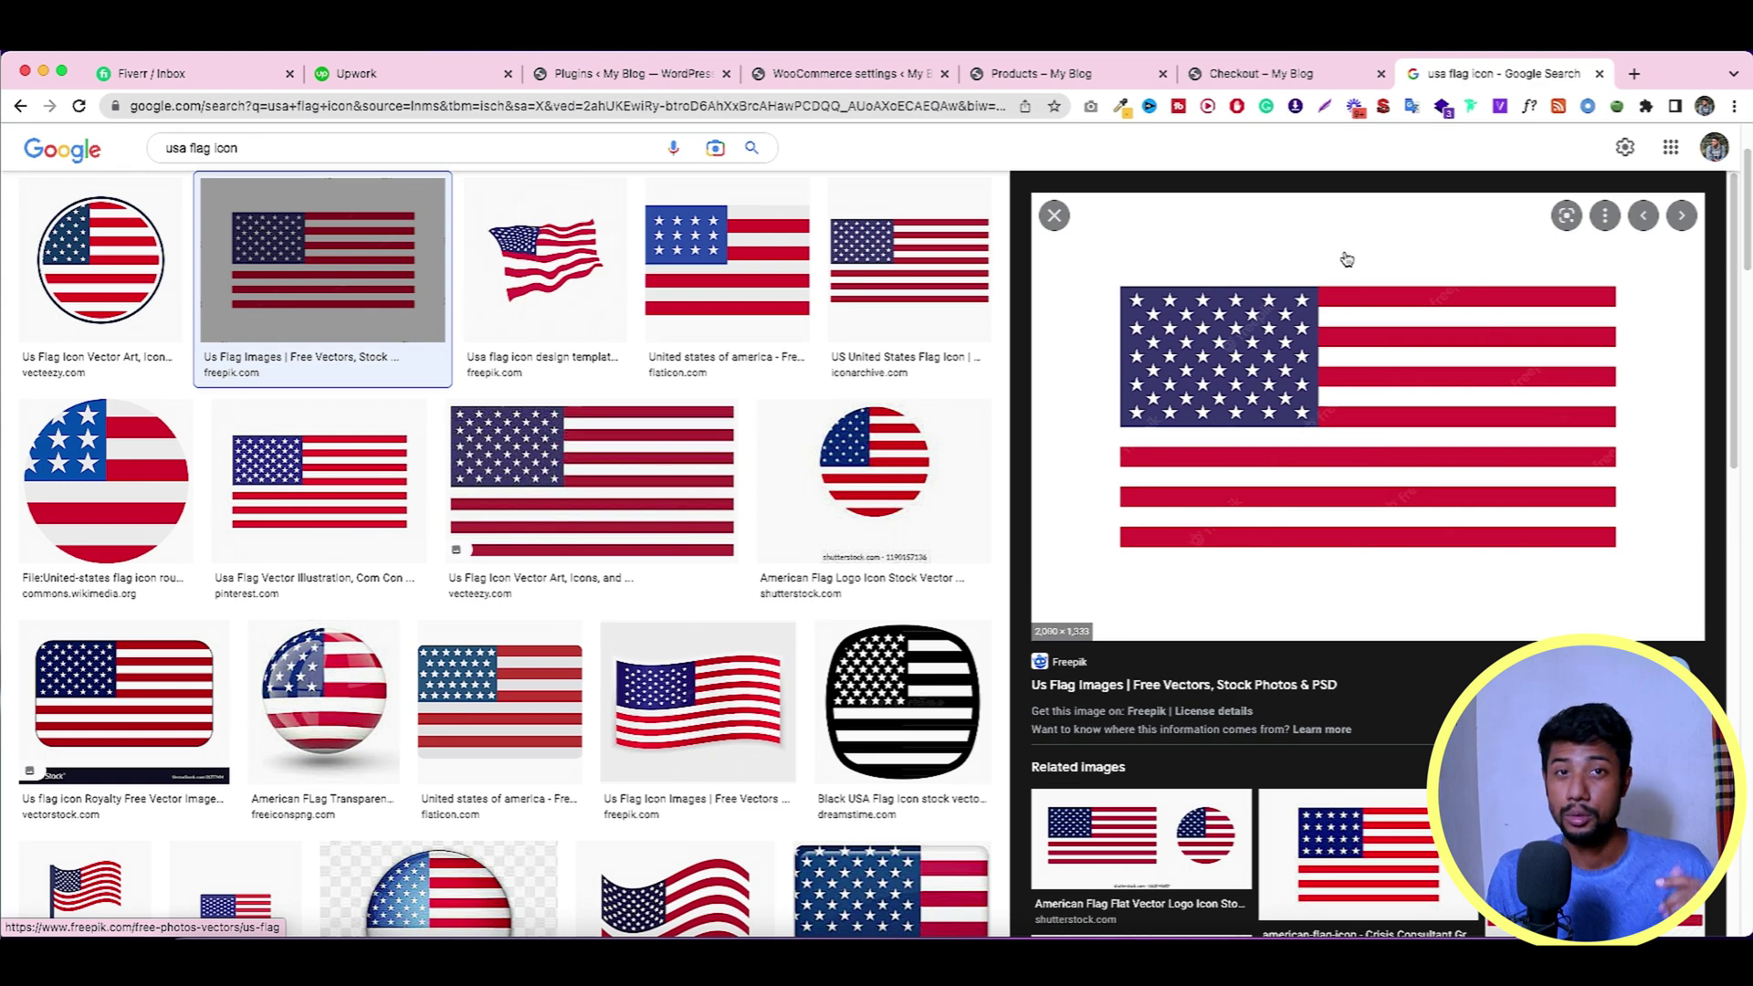
{"action": "left_click", "coordinate": [1325, 106]}
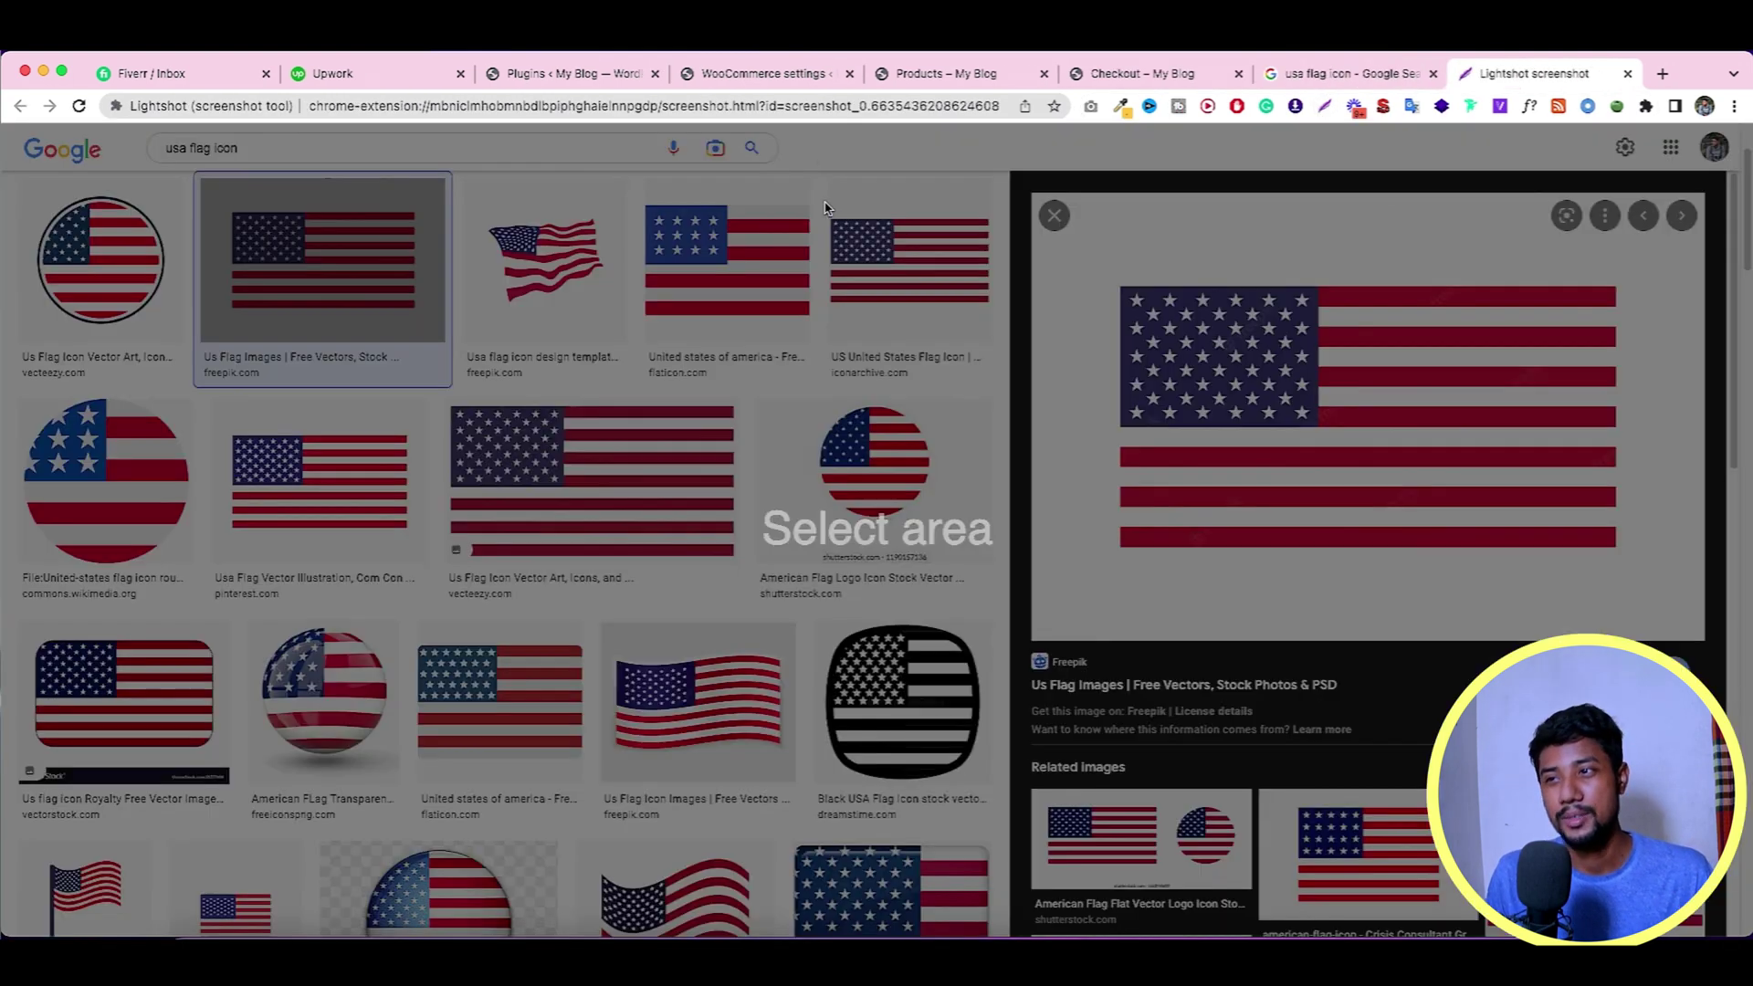
{"action": "left_click_drag", "start_coordinate": [817, 142], "coordinate": [1737, 762]}
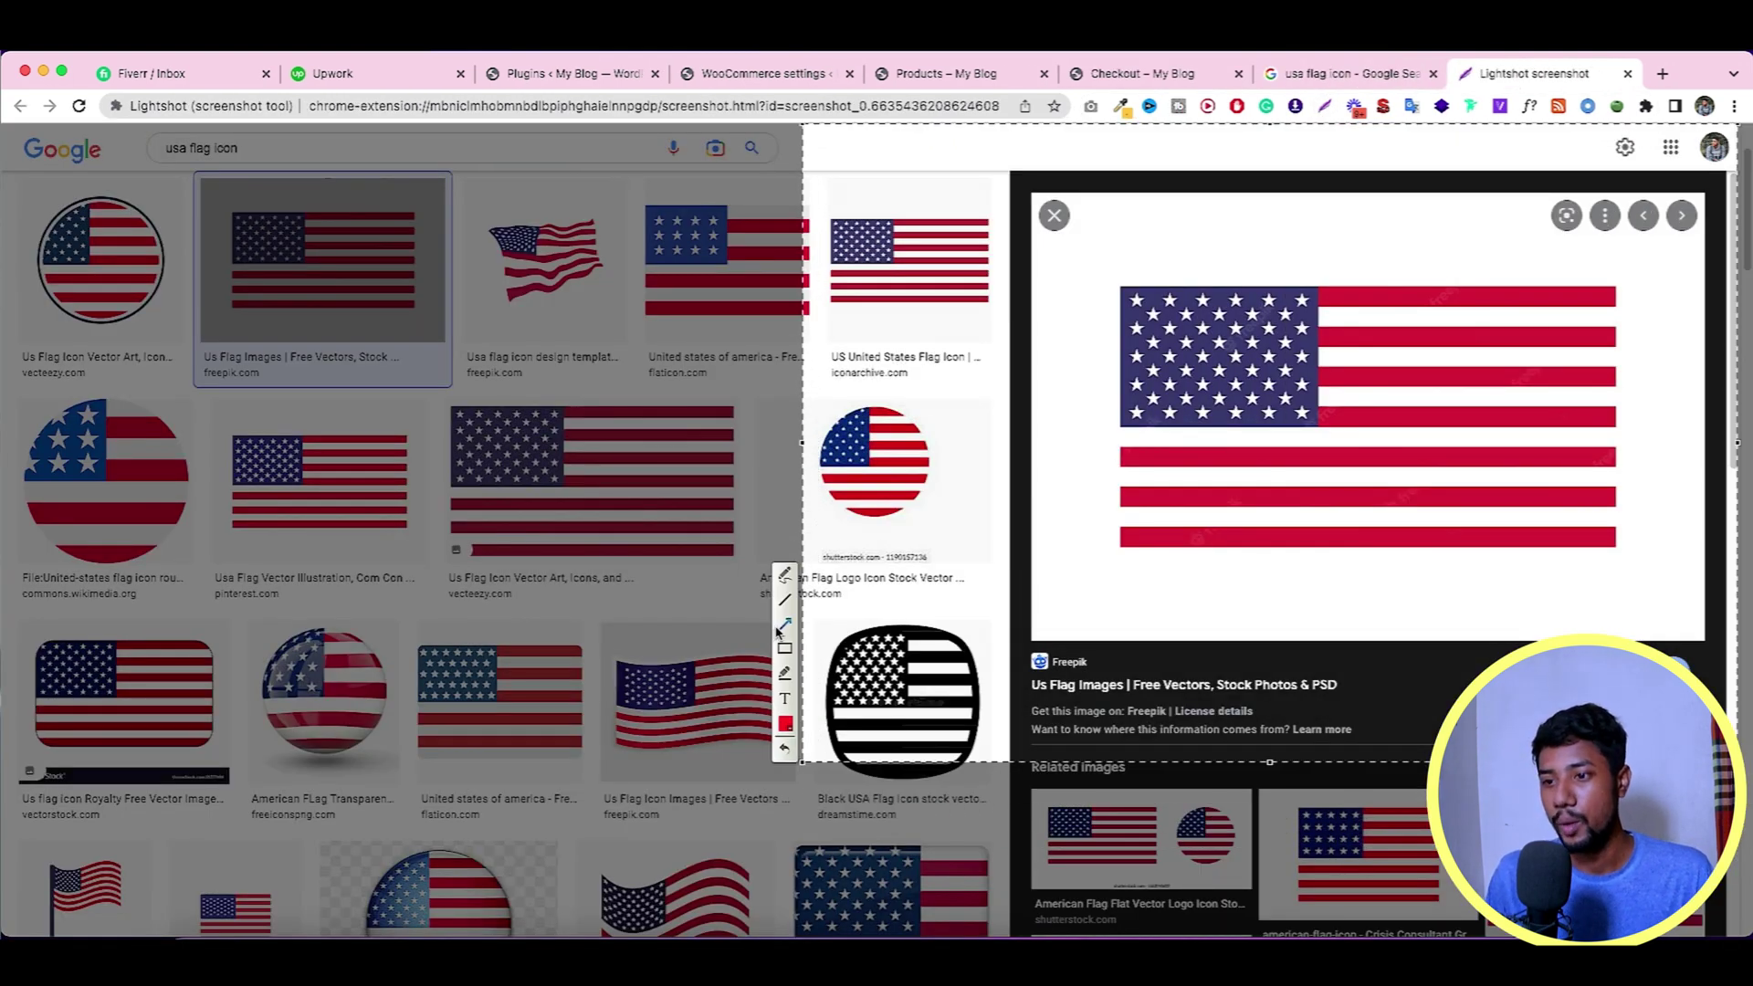
{"action": "left_click_drag", "start_coordinate": [1175, 210], "coordinate": [1275, 242]}
{"action": "left_click_drag", "start_coordinate": [1065, 280], "coordinate": [1076, 392]}
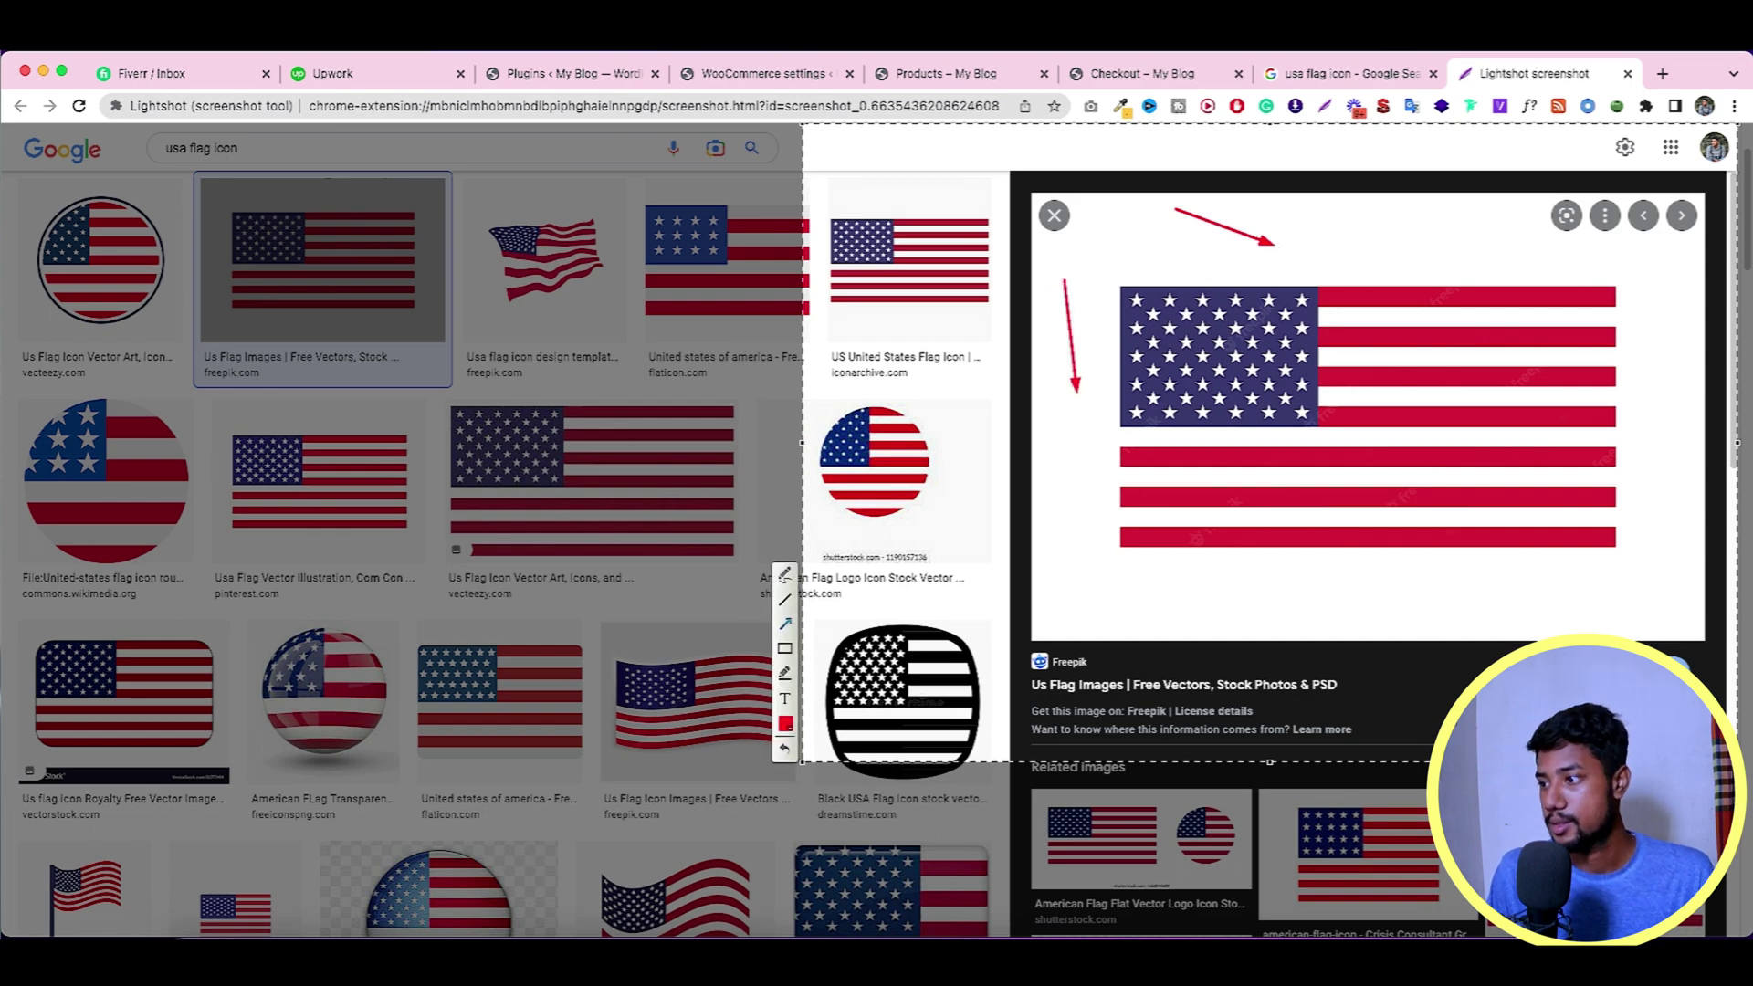
{"action": "key", "text": "ctrl+c"}
{"action": "scroll", "coordinate": [987, 531], "scroll_direction": "down", "scroll_amount": 1}
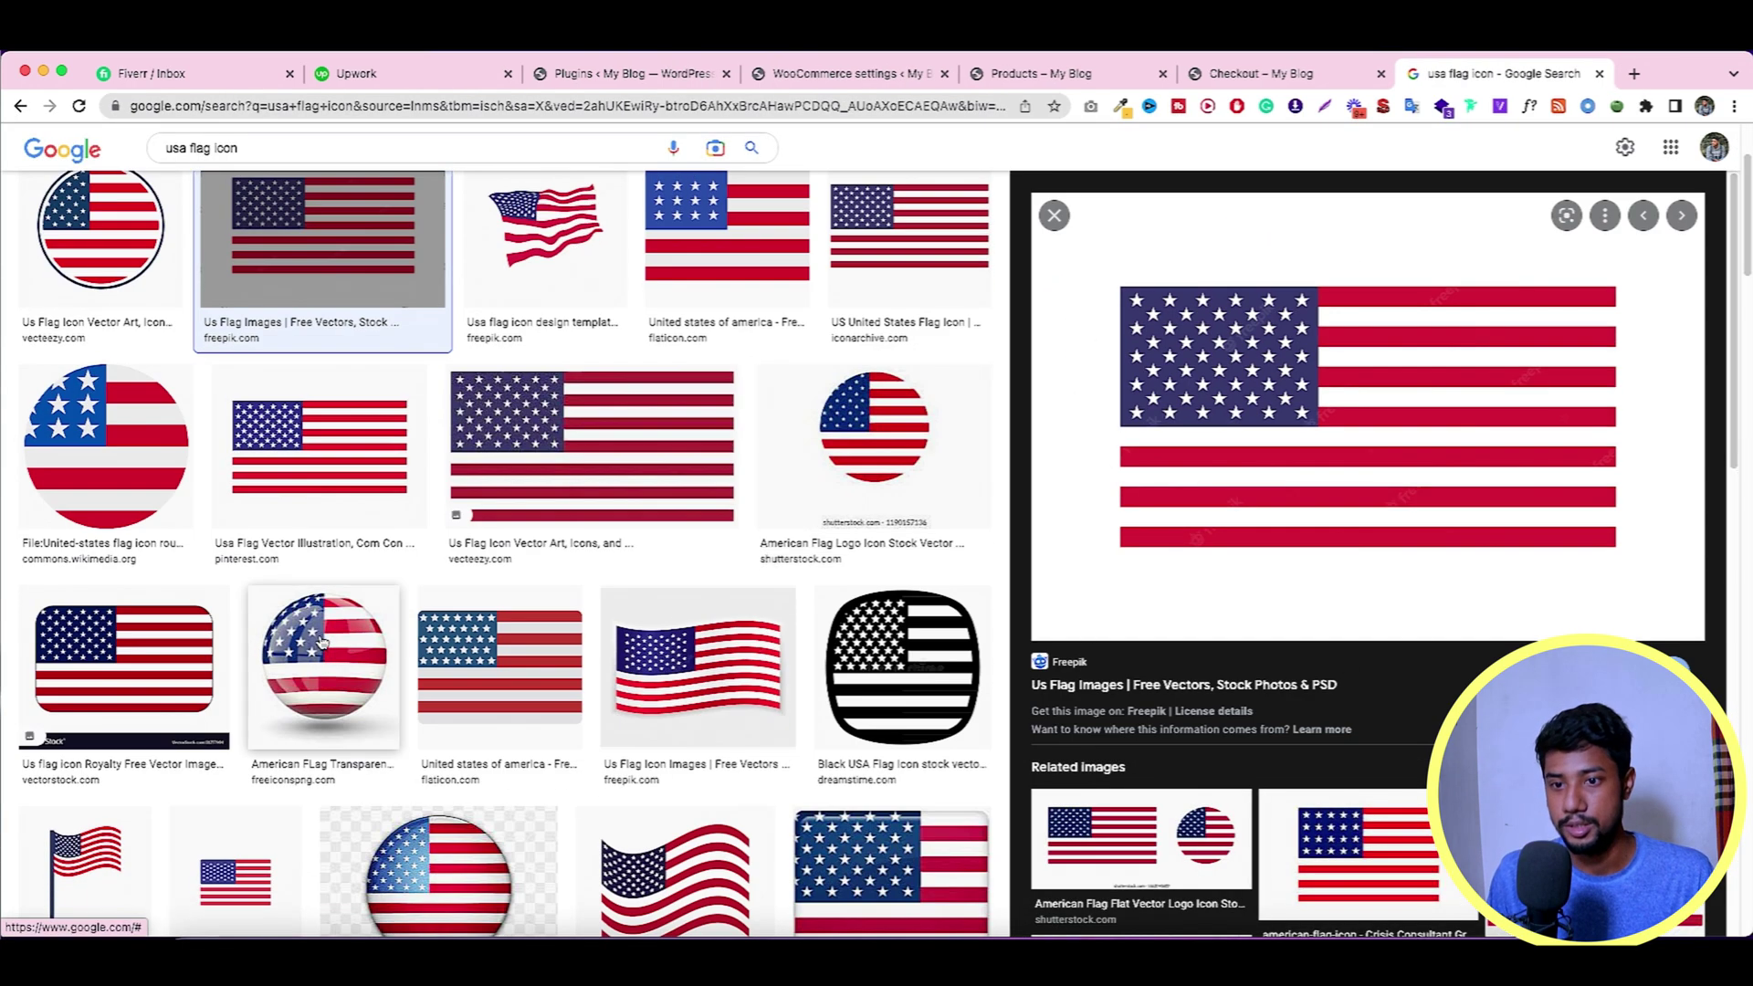
Preview the Vecteezy US flag image and save it to the Downloads folder as usa-isolated-flag-vector.
{"action": "left_click", "coordinate": [623, 435]}
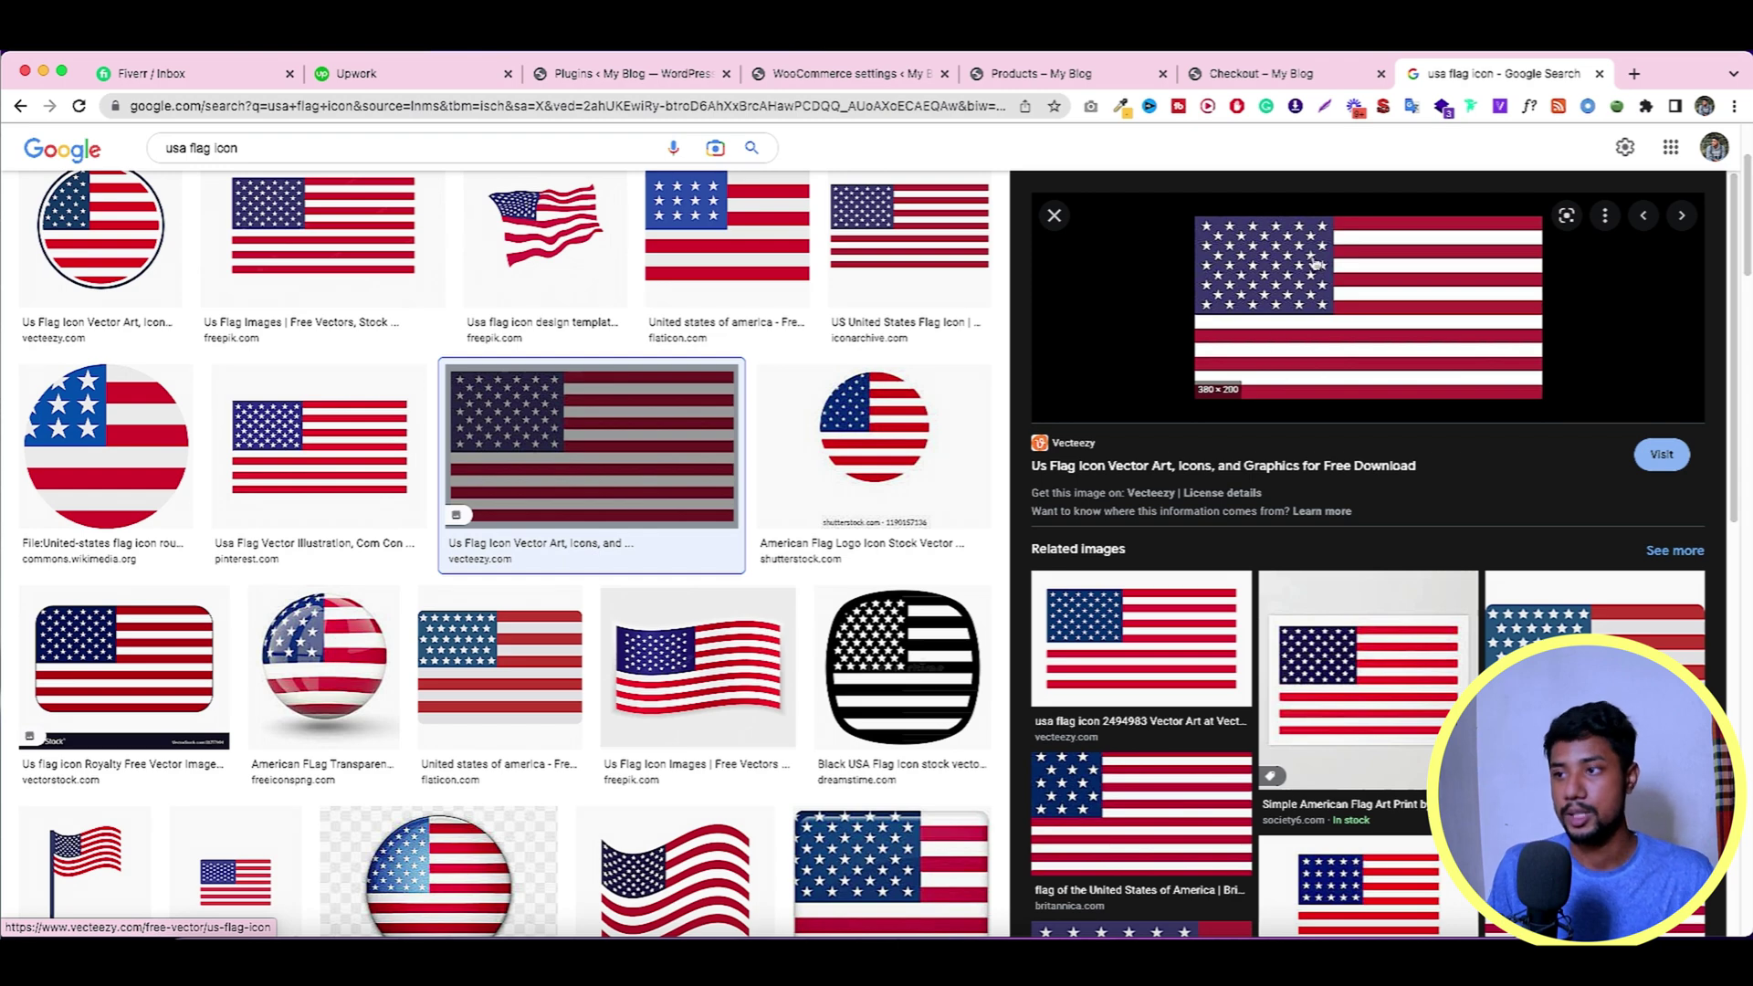
{"action": "right_click", "coordinate": [1314, 263]}
{"action": "left_click", "coordinate": [1386, 447]}
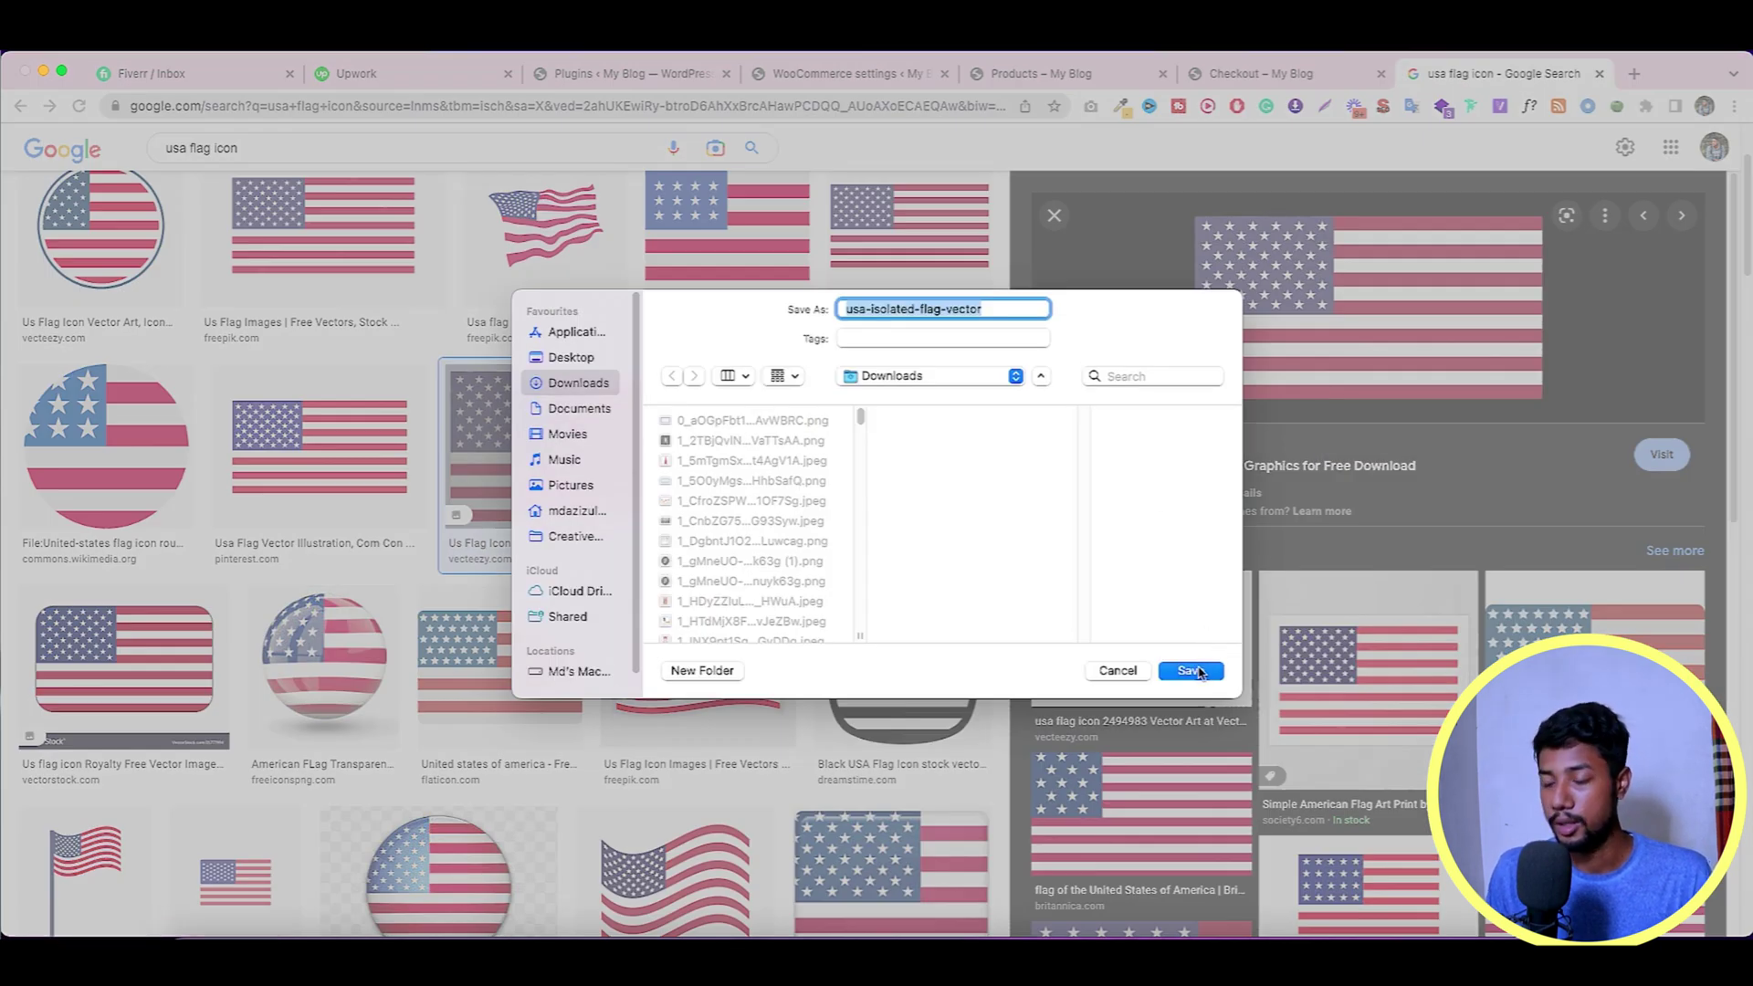
{"action": "left_click", "coordinate": [1191, 671]}
{"action": "left_click", "coordinate": [961, 598]}
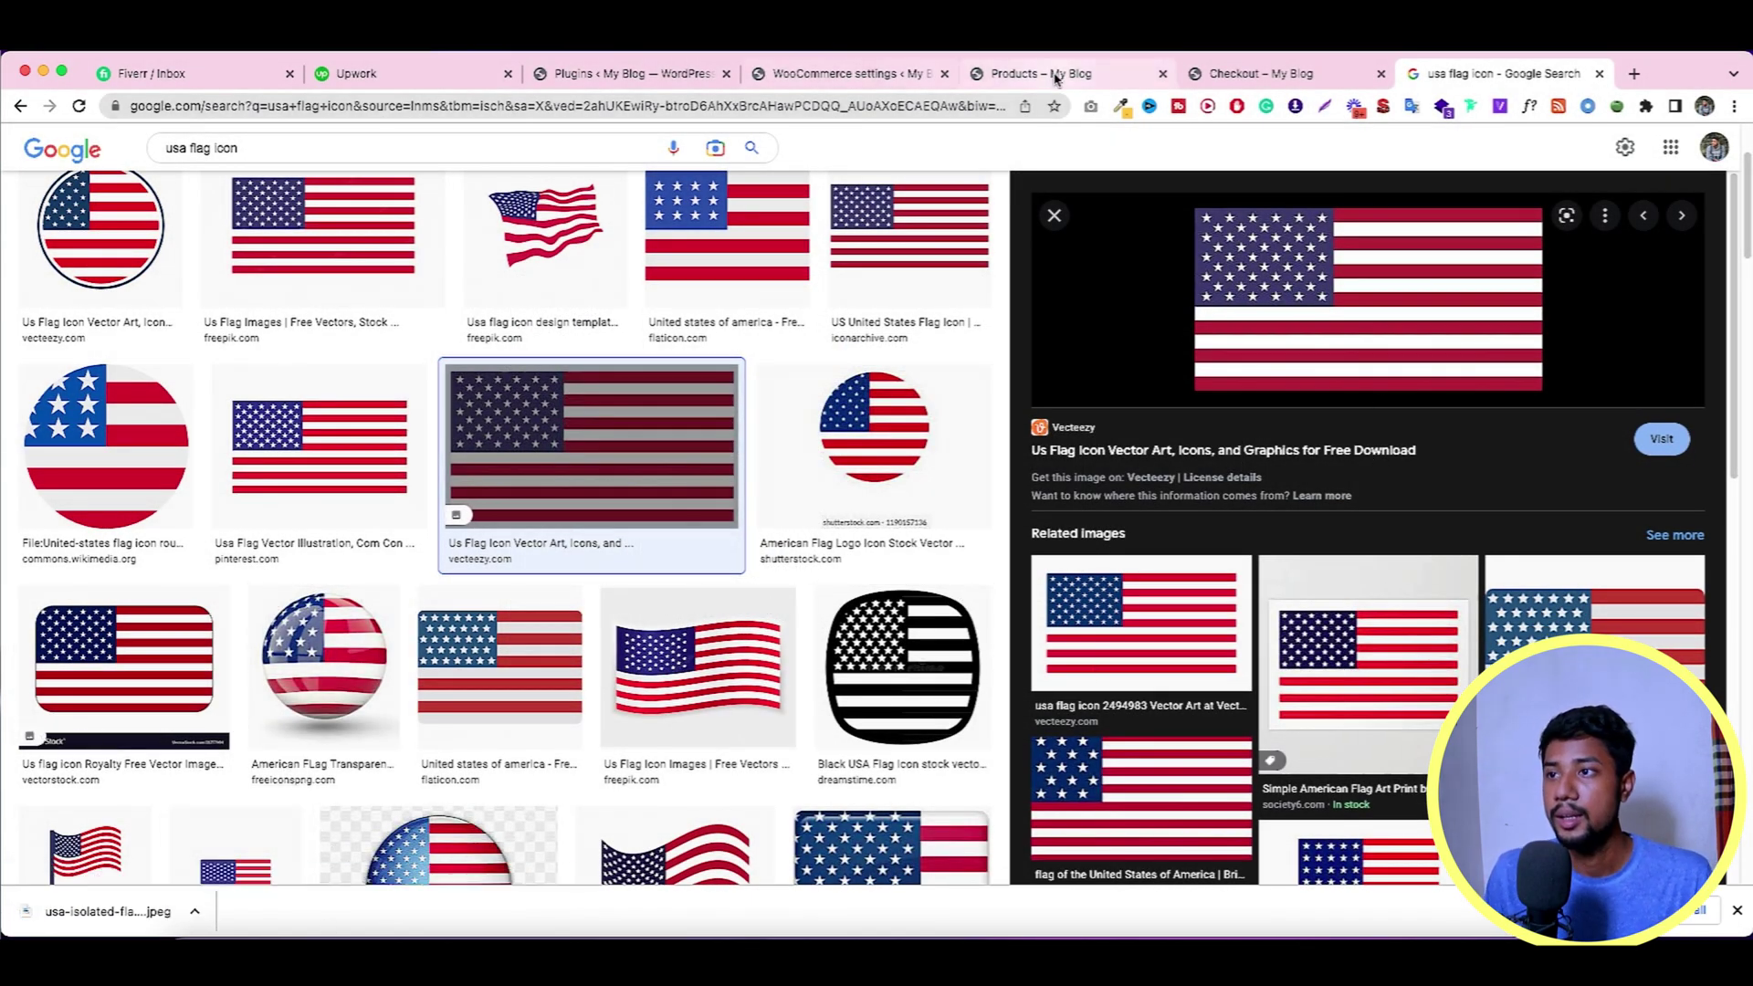
Upload the downloaded usa-isolated-flag-vector.jpeg to the media library in the USD flag selector and apply it as the USD flag.
{"action": "left_click", "coordinate": [1226, 73]}
{"action": "left_click", "coordinate": [1099, 82]}
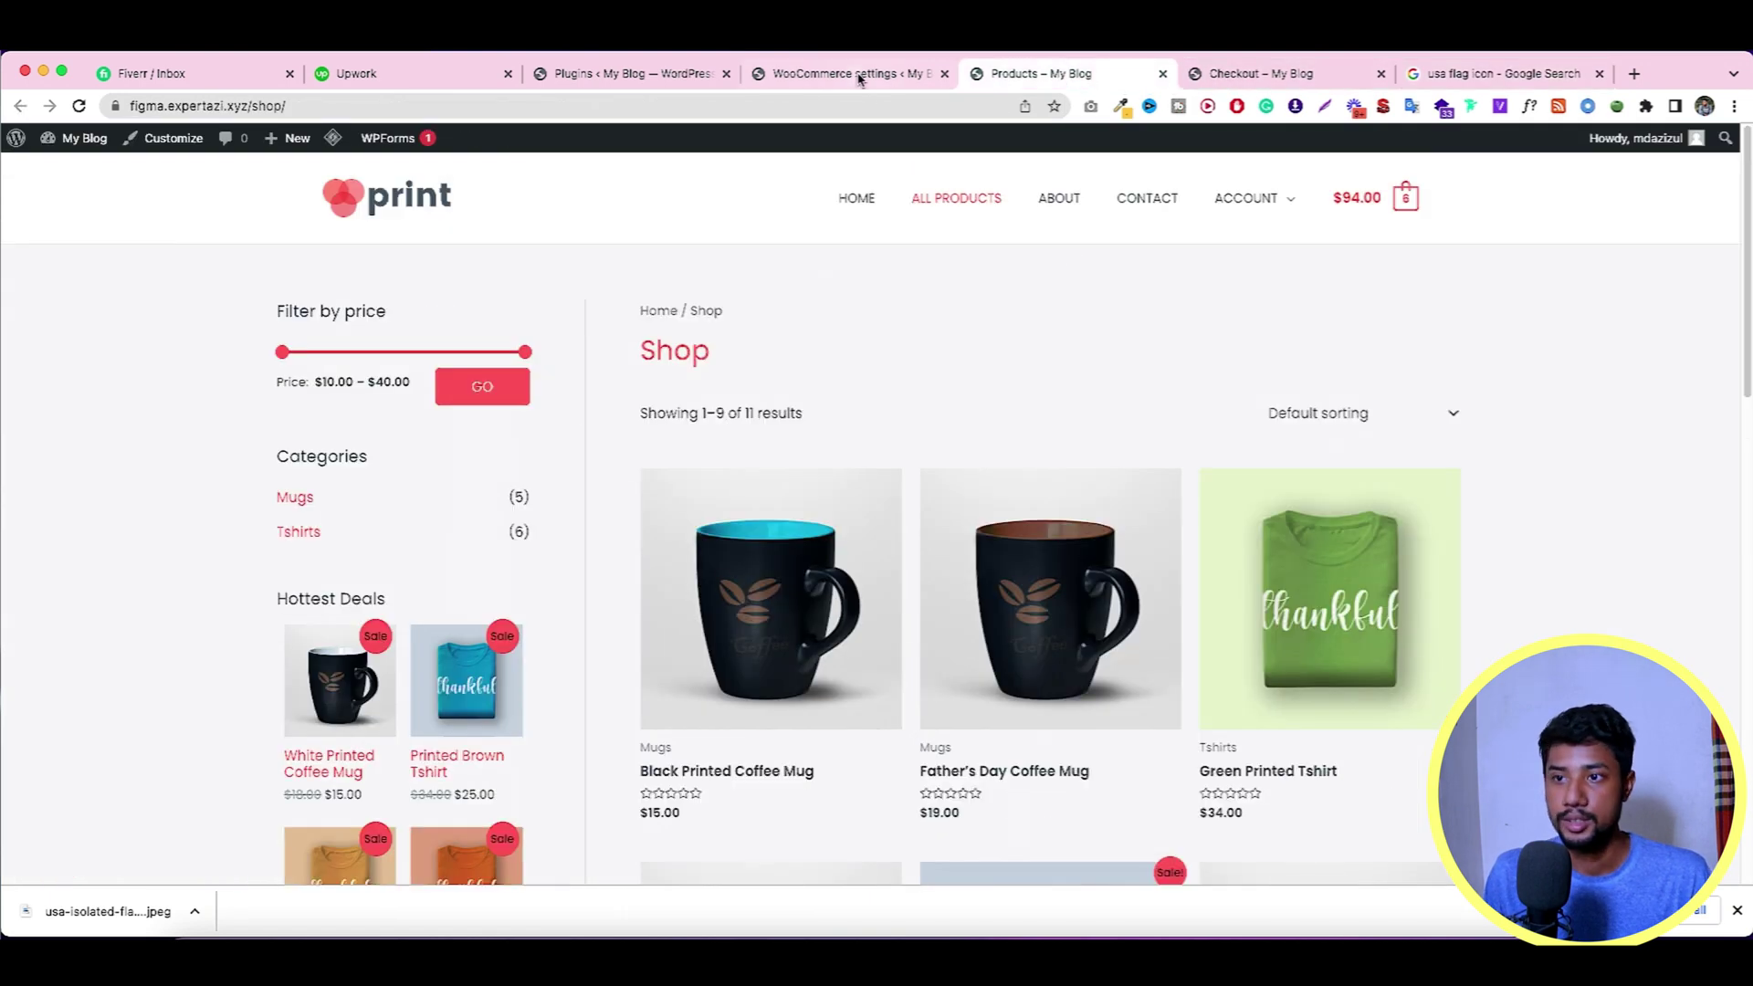
{"action": "left_click", "coordinate": [861, 79]}
{"action": "left_click_drag", "start_coordinate": [158, 915], "coordinate": [849, 422]}
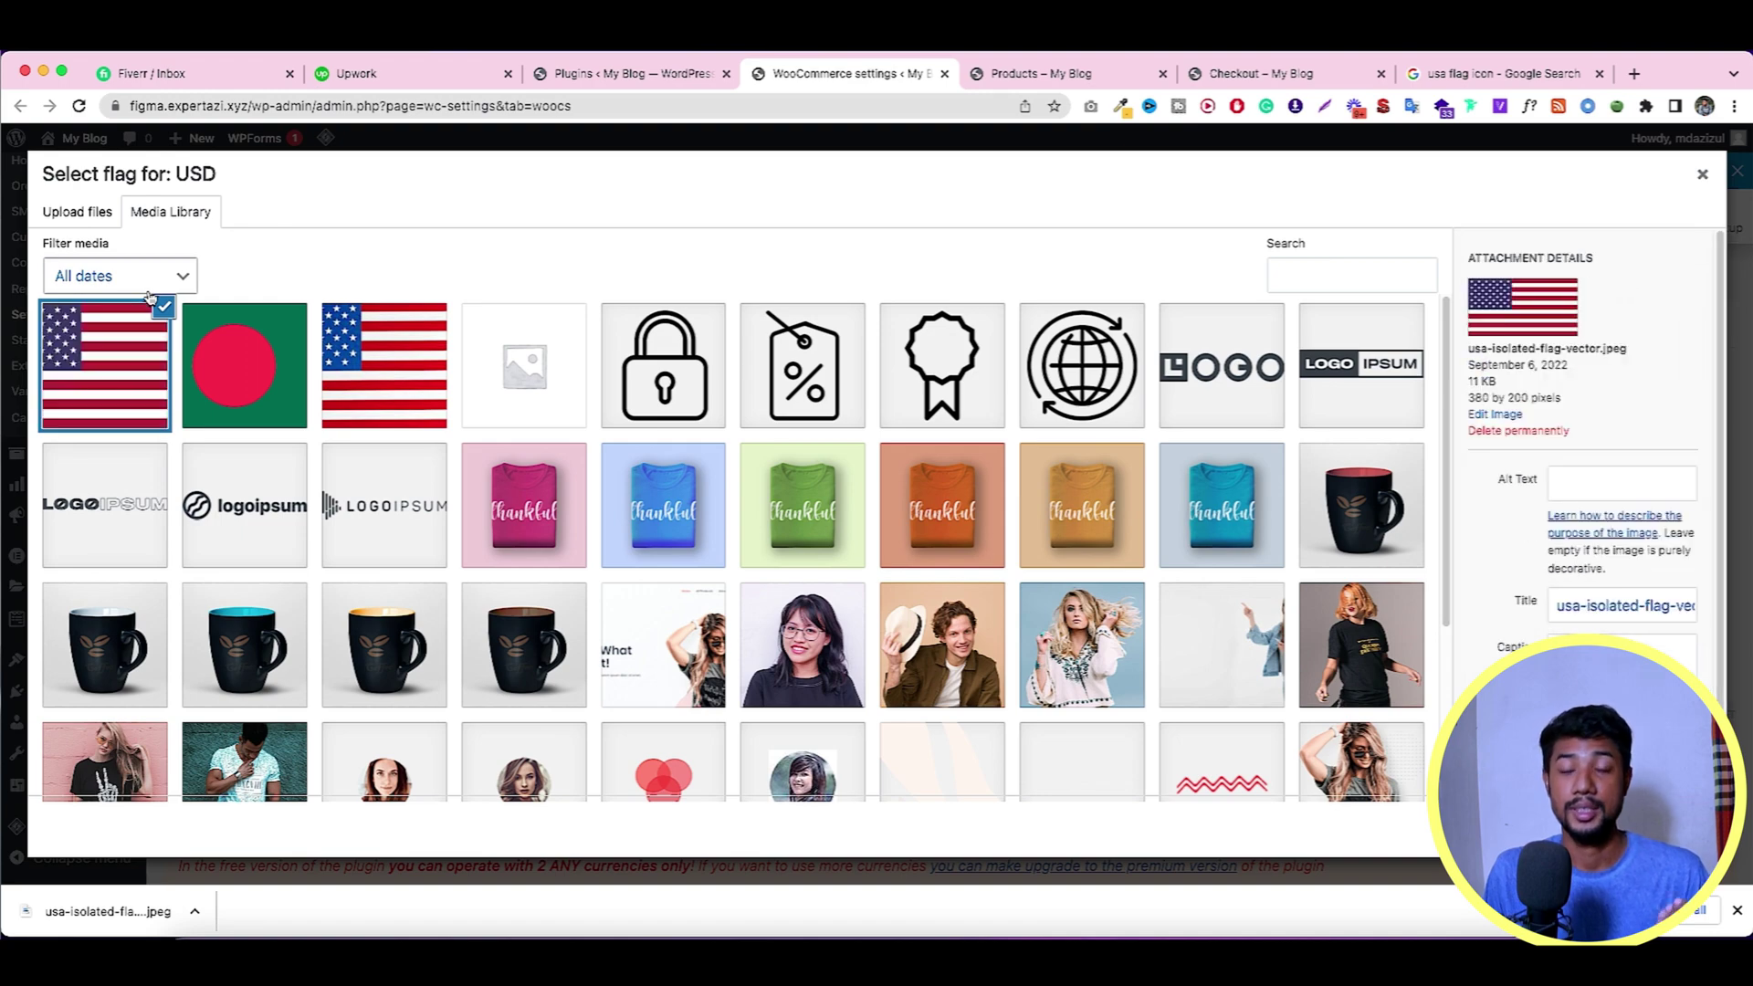
{"action": "left_click", "coordinate": [1657, 829]}
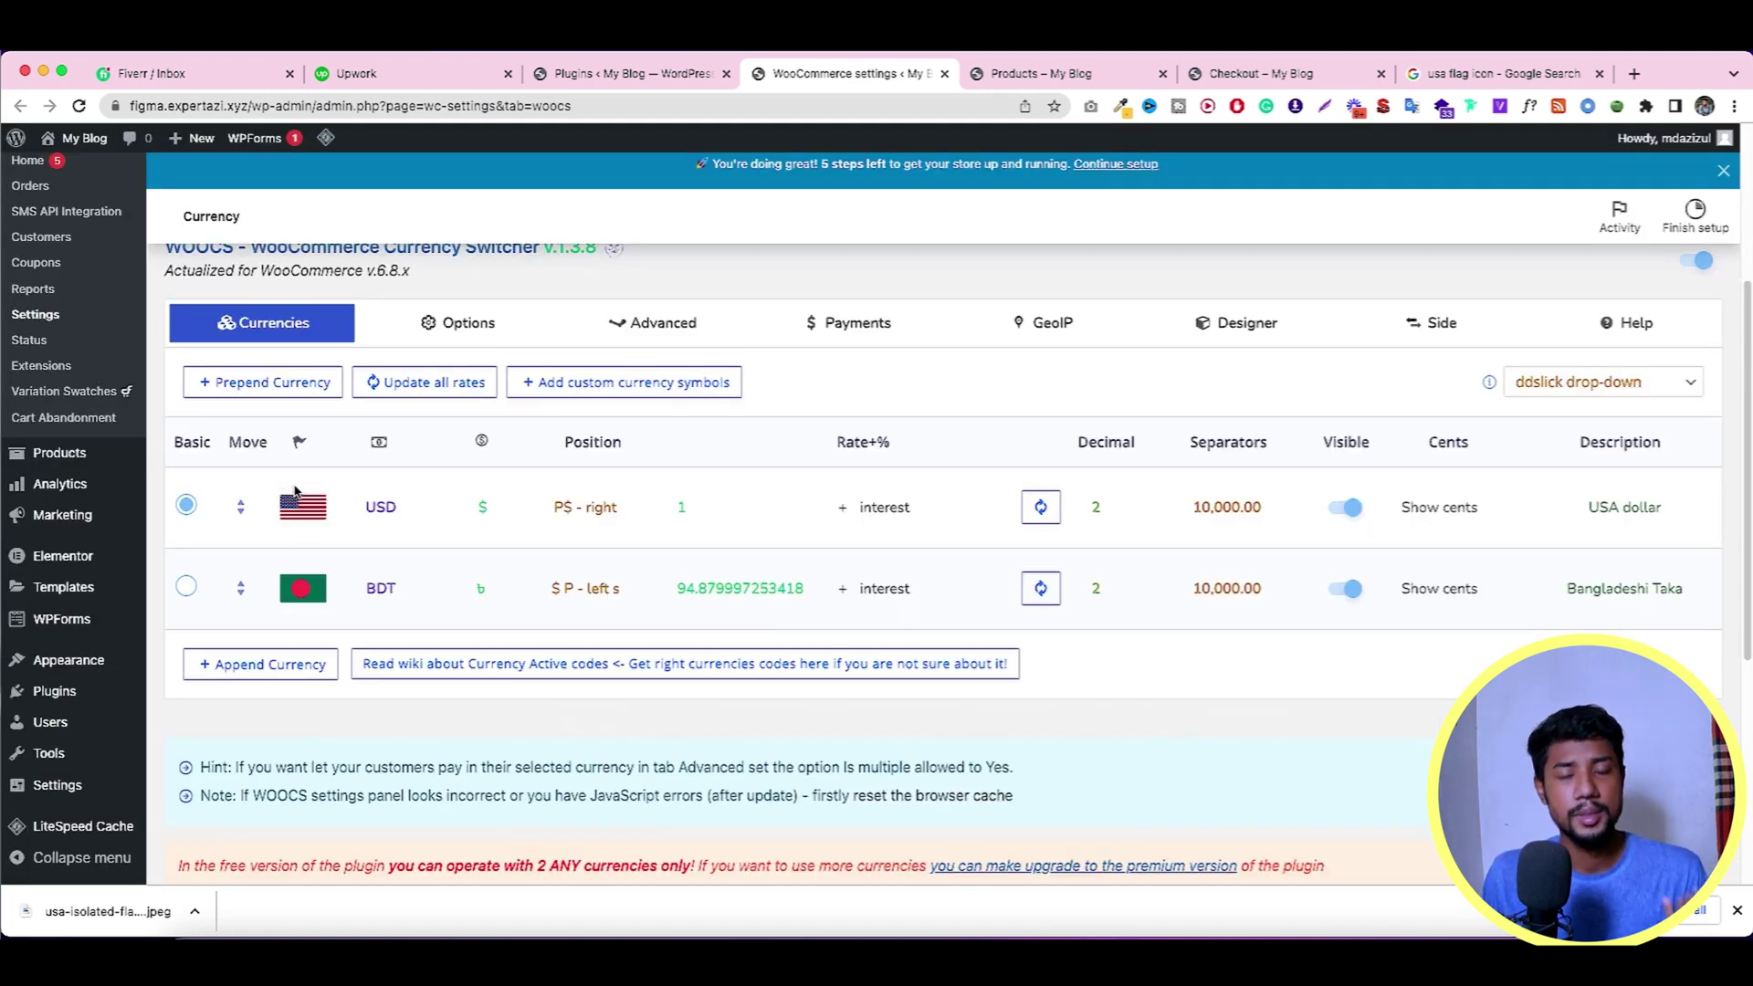
Try the Bangladesh flag image as the USD flag, and reopen the USD flag selector to replace it.
{"action": "left_click", "coordinate": [295, 517]}
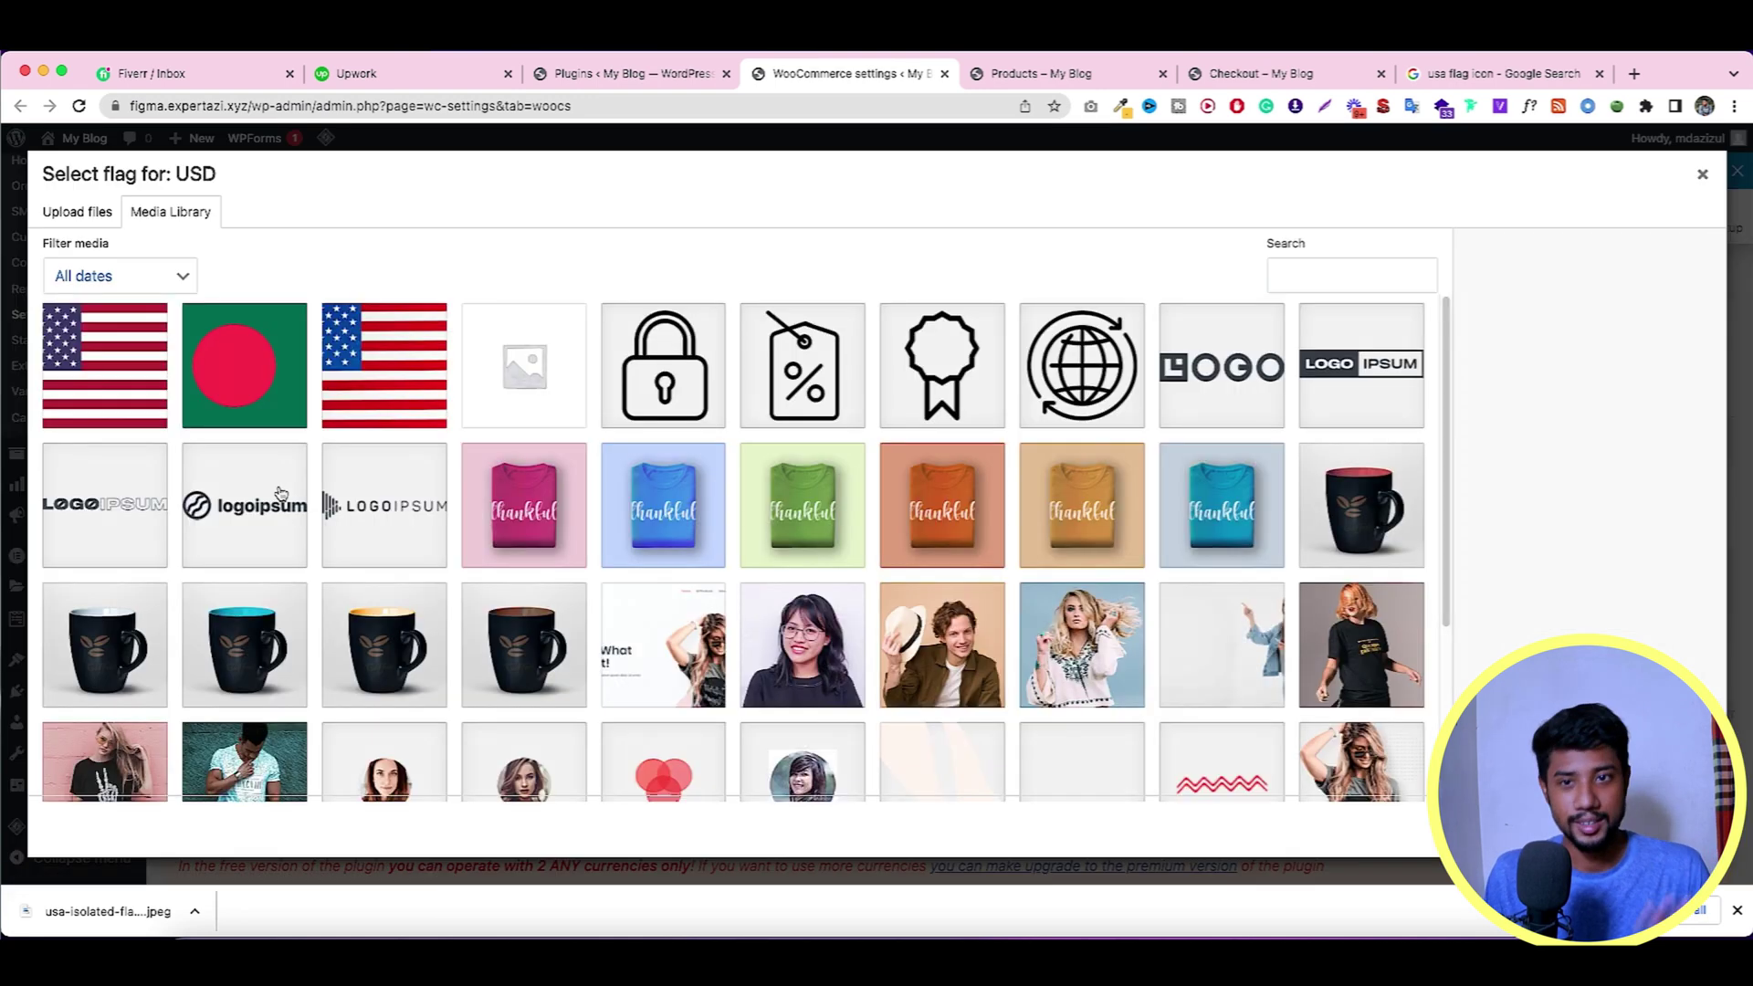
{"action": "left_click", "coordinate": [274, 402]}
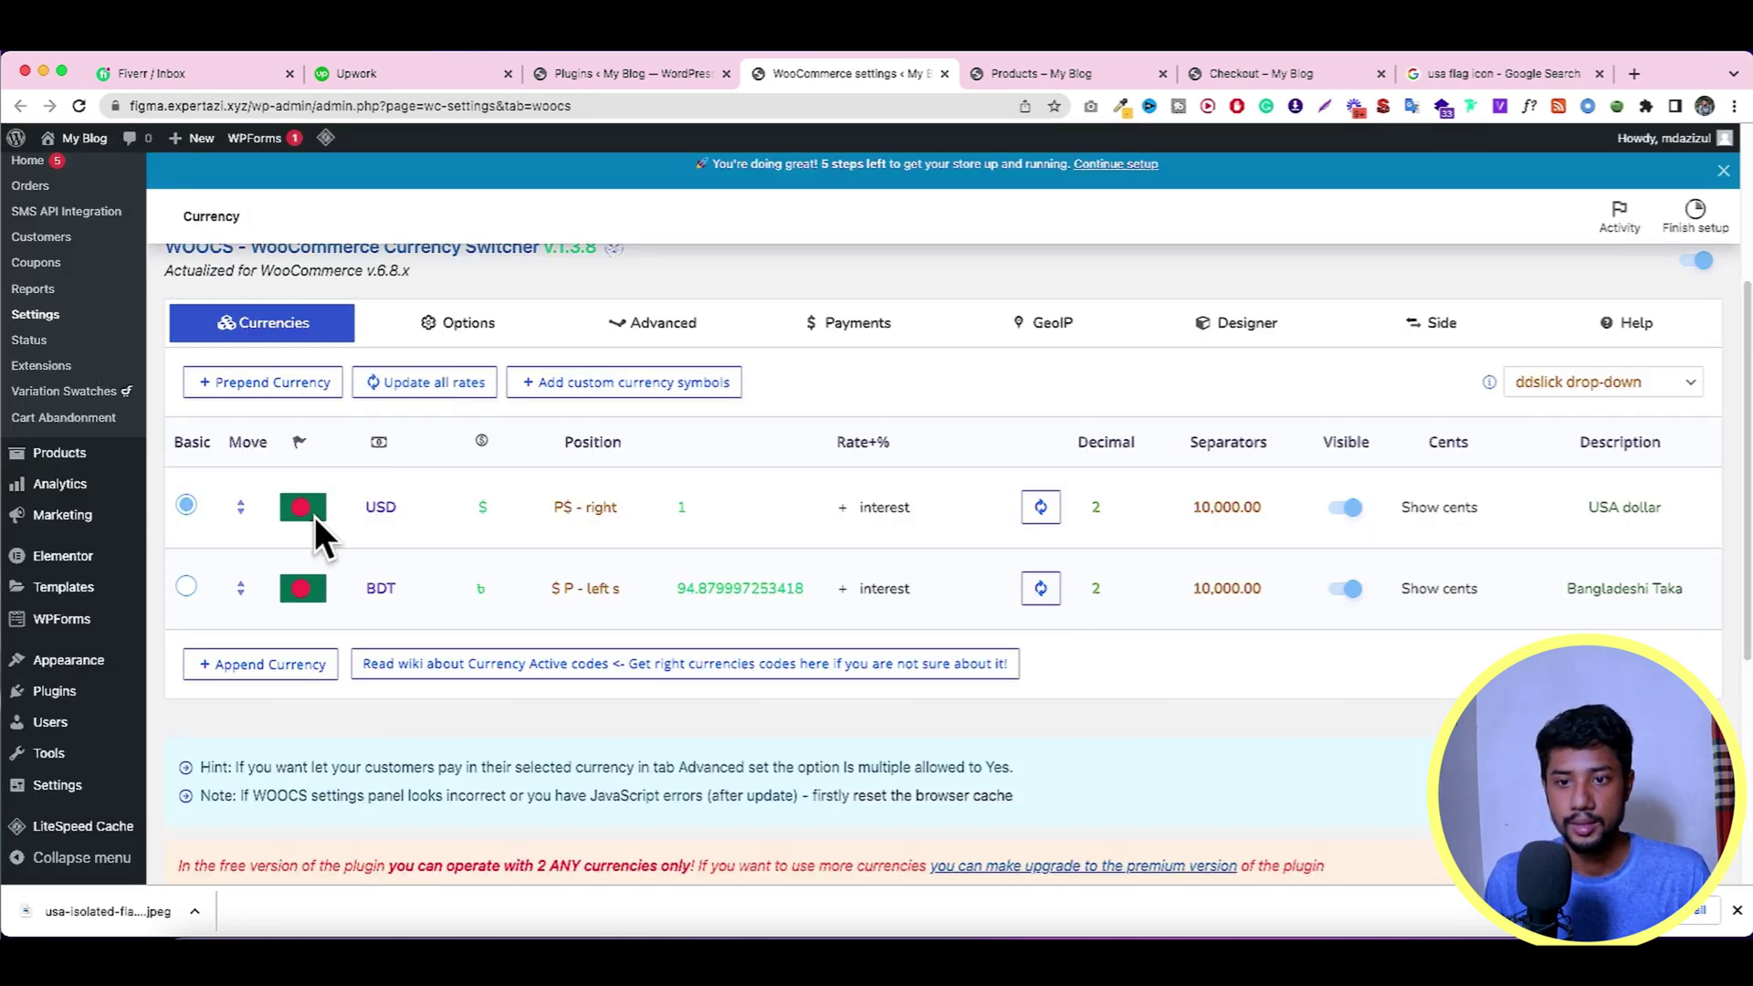
{"action": "left_click", "coordinate": [312, 515]}
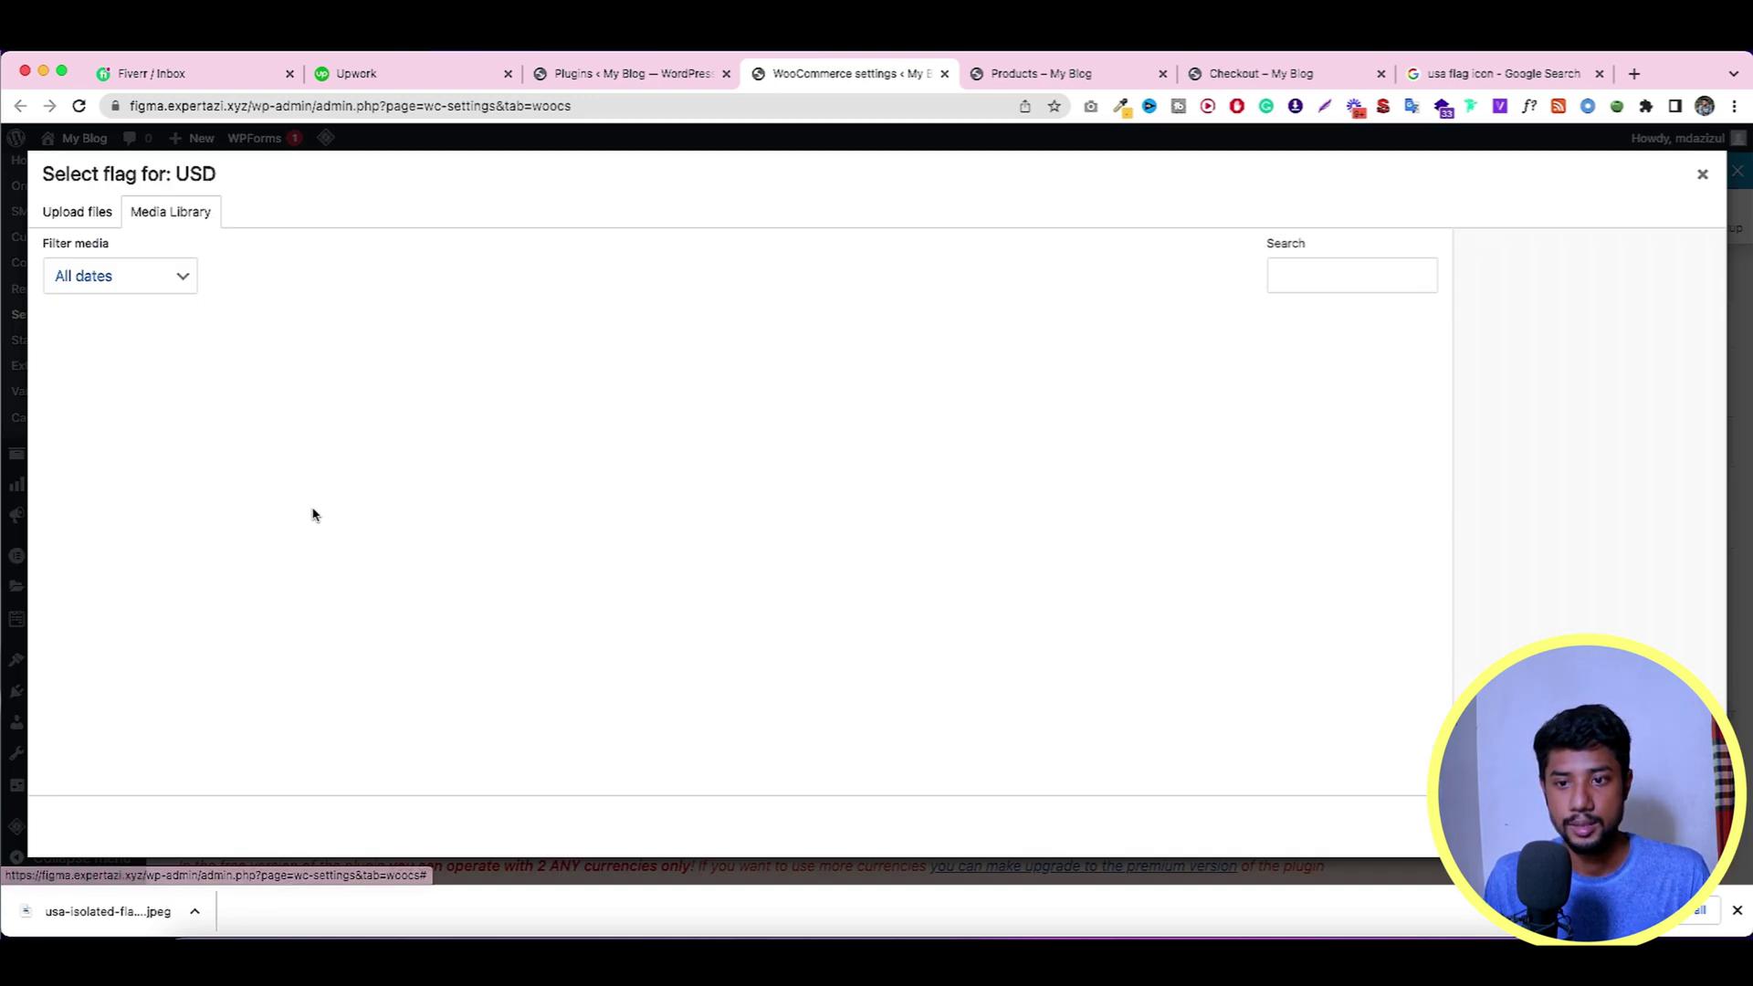
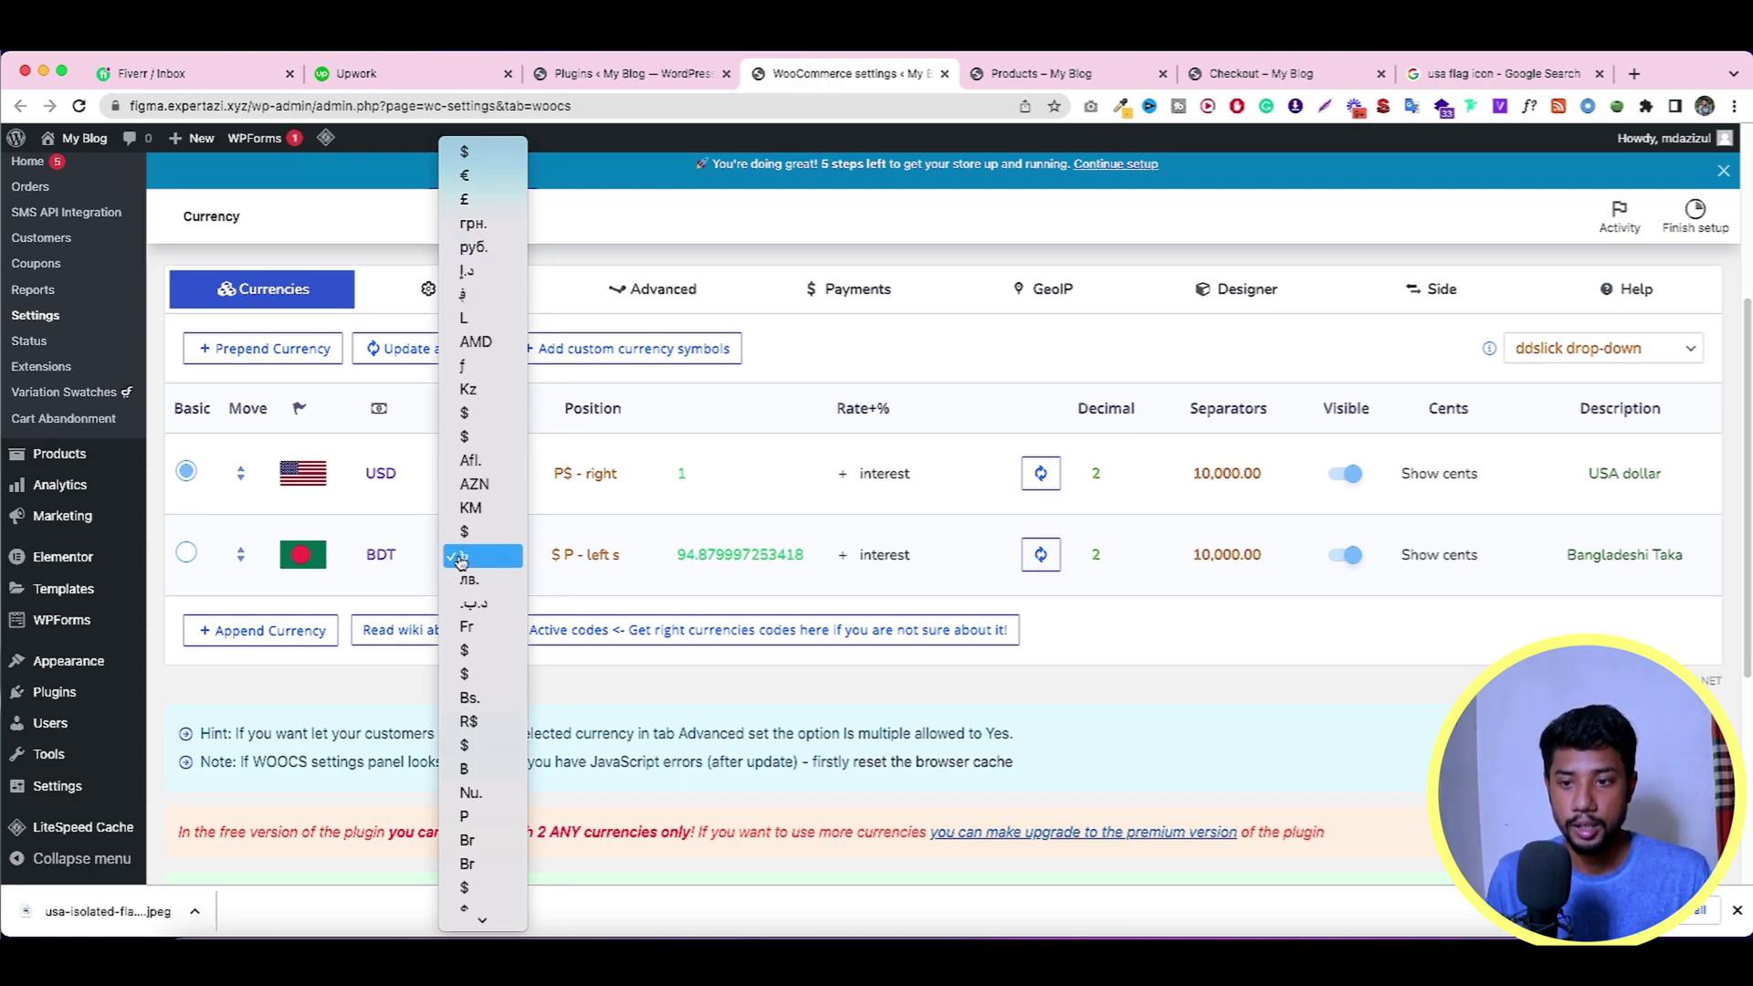
Keep the taka sign as the BDT currency symbol and refresh the BDT exchange rate.
{"action": "left_click", "coordinate": [465, 559]}
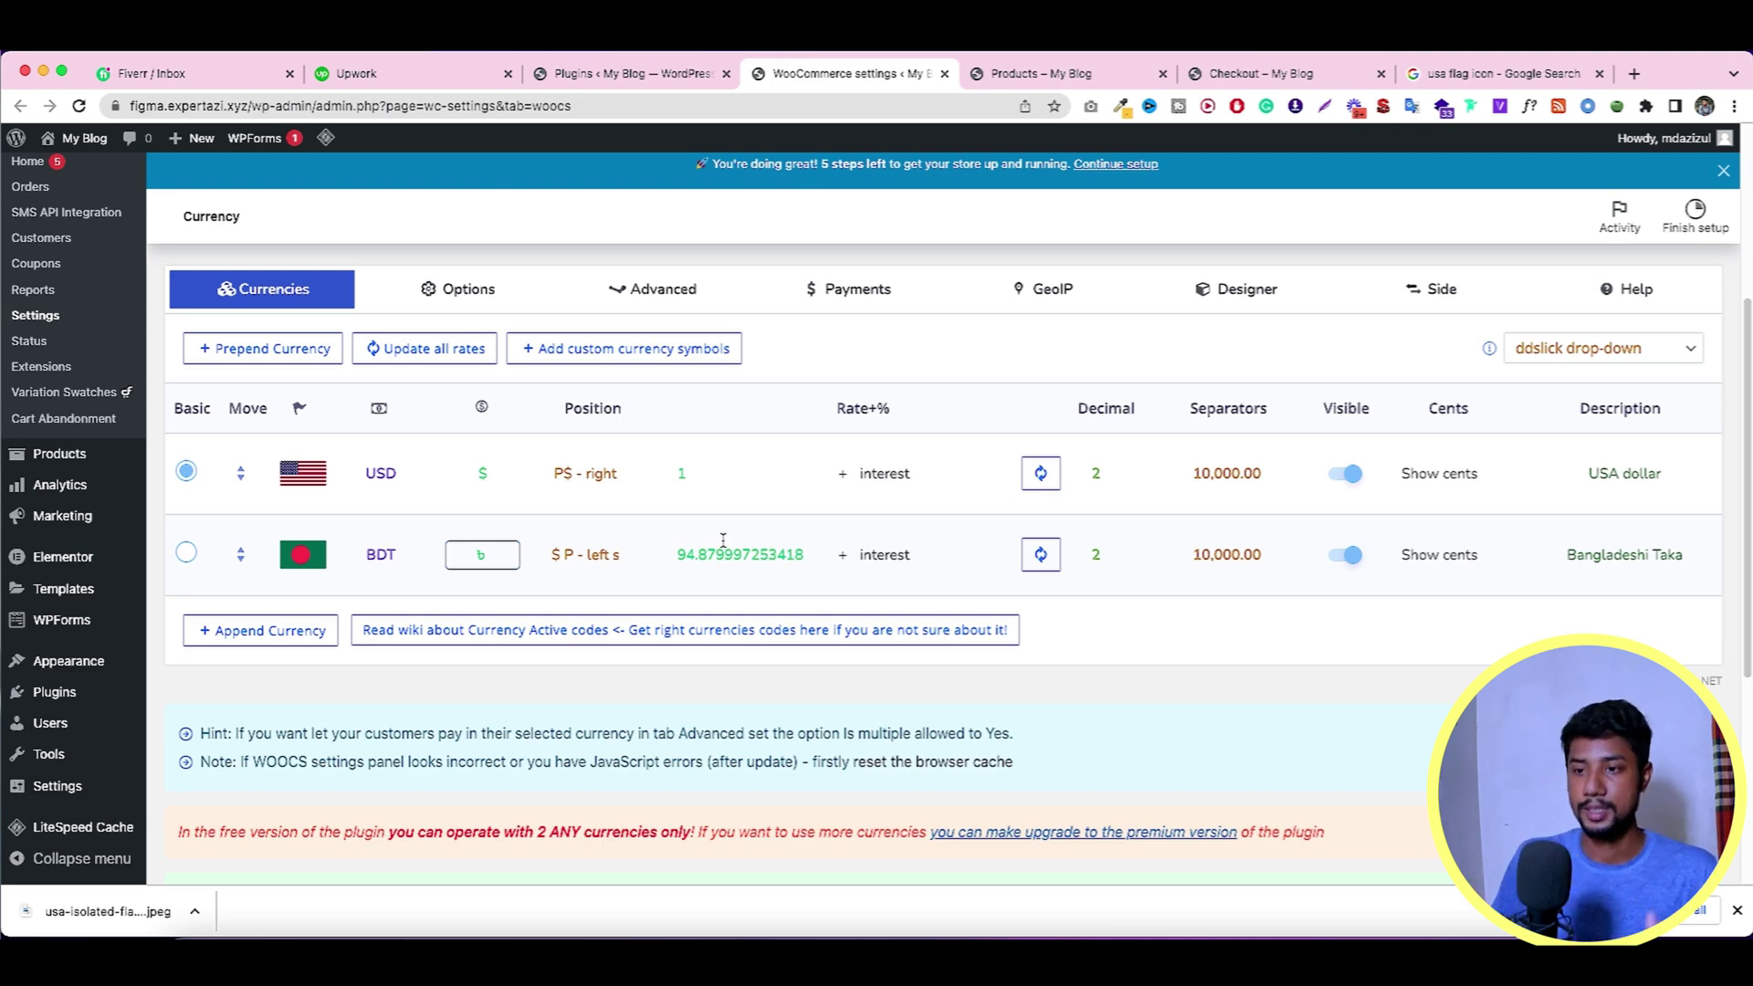
{"action": "left_click", "coordinate": [1042, 554]}
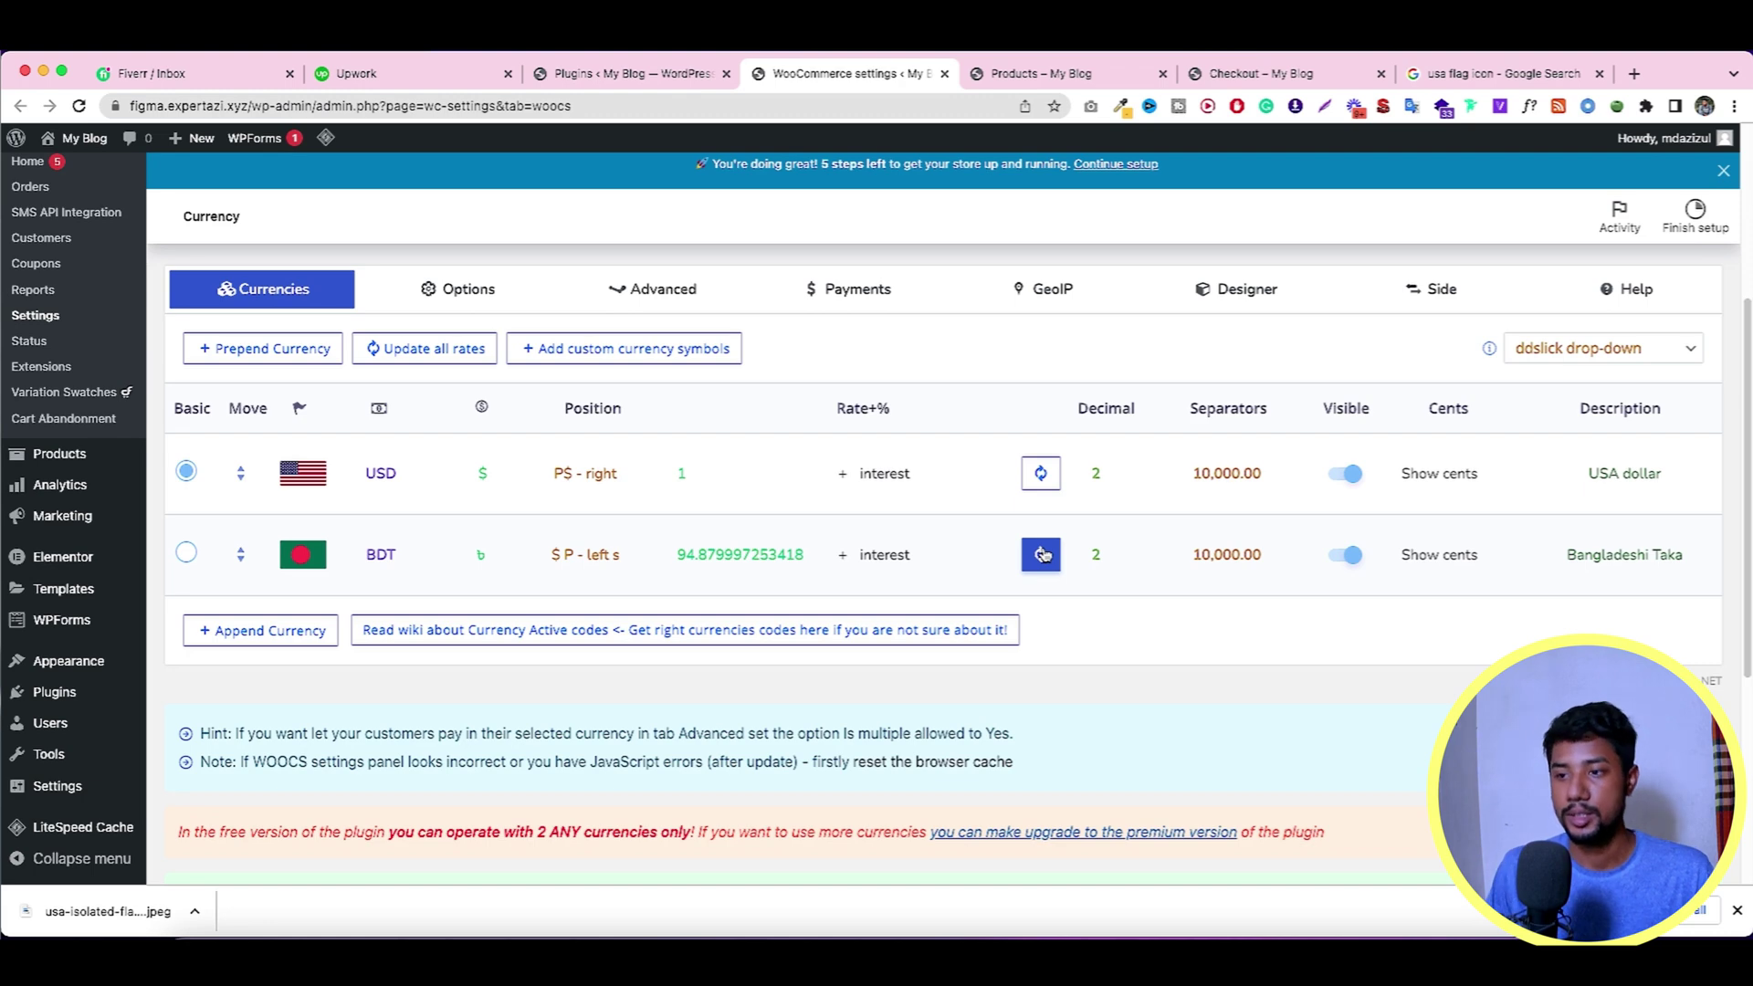
{"action": "left_click", "coordinate": [1041, 554]}
Change the BDT currency description to "BD Taka" and save the currency settings.
{"action": "left_click", "coordinate": [1636, 542]}
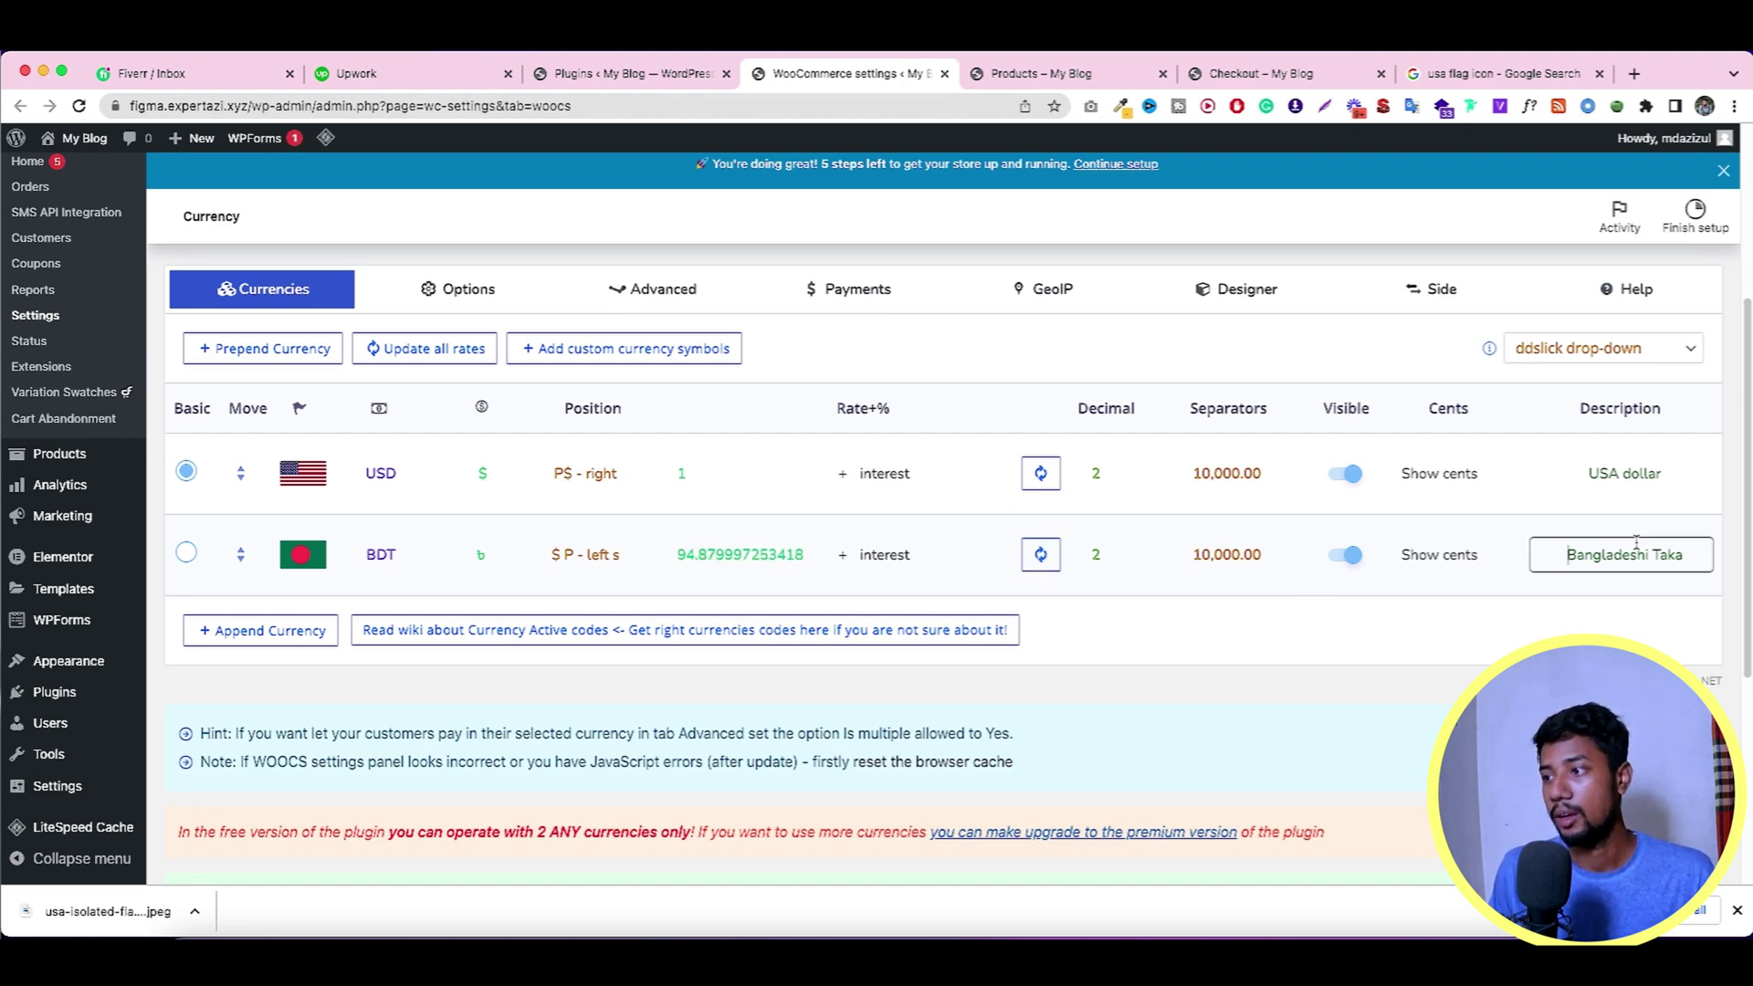
{"action": "key", "text": "ctrl+a"}
{"action": "left_click", "coordinate": [1630, 556]}
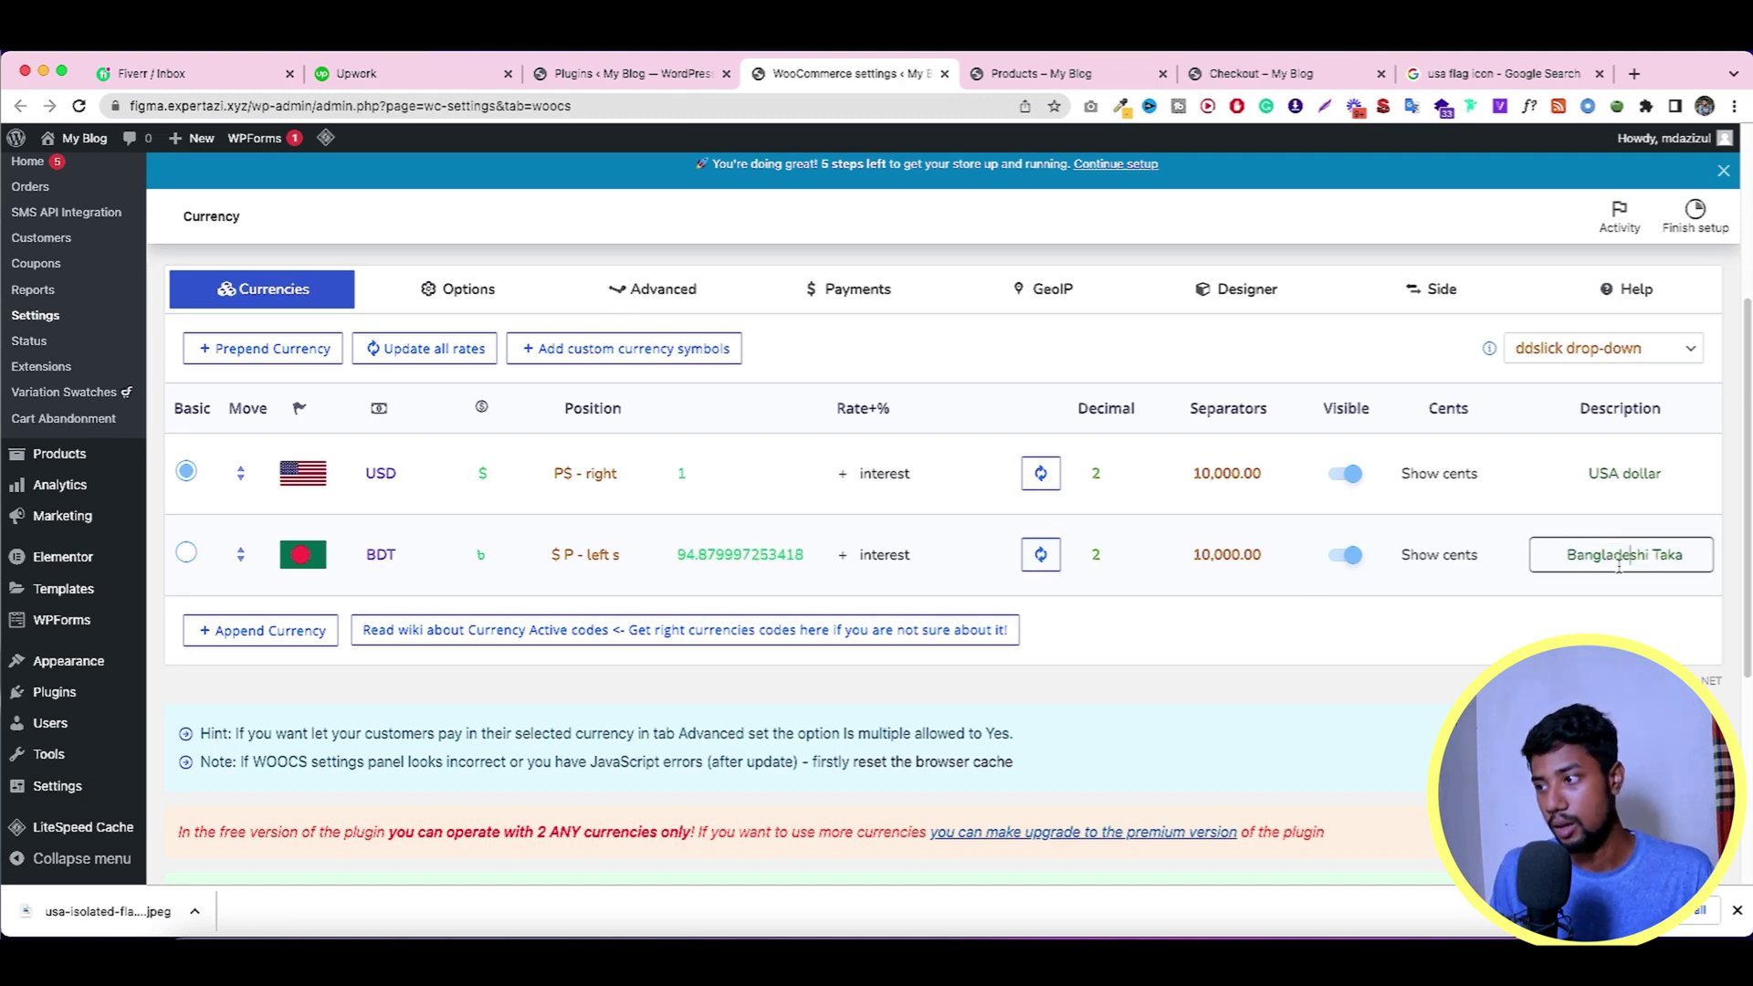
{"action": "double_click", "coordinate": [1611, 554]}
{"action": "type", "text": "Bd"}
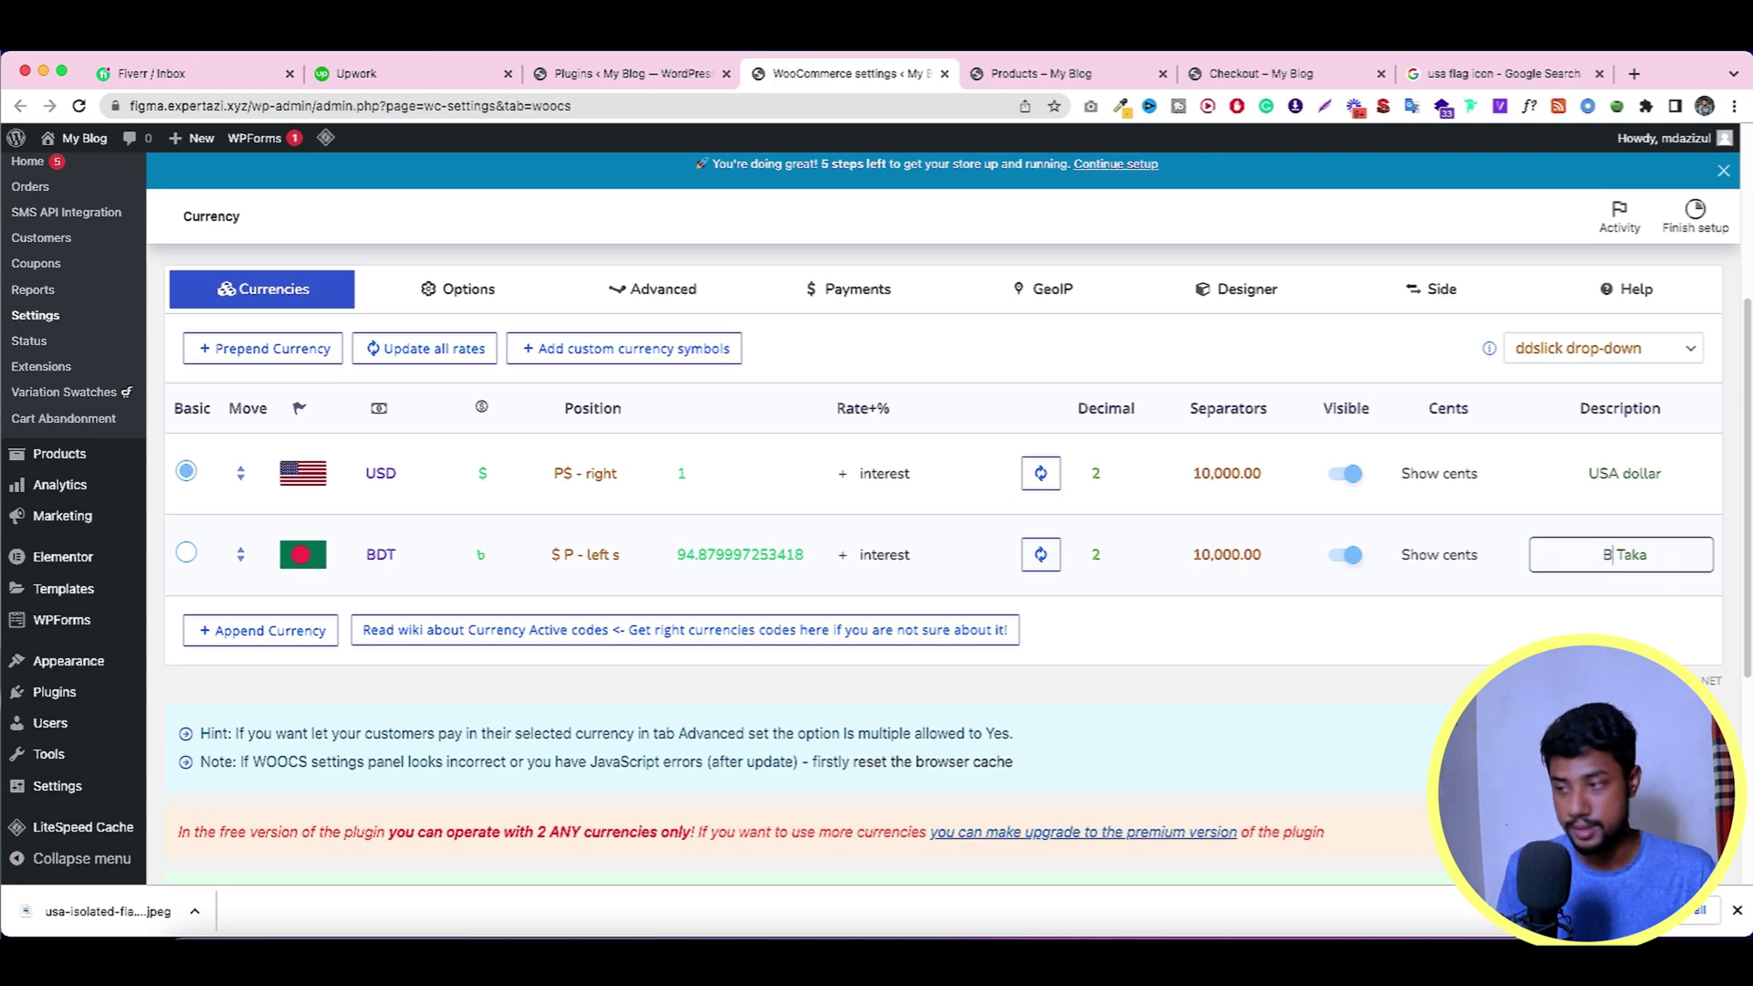
{"action": "key", "text": "BackSpace"}
{"action": "type", "text": "D"}
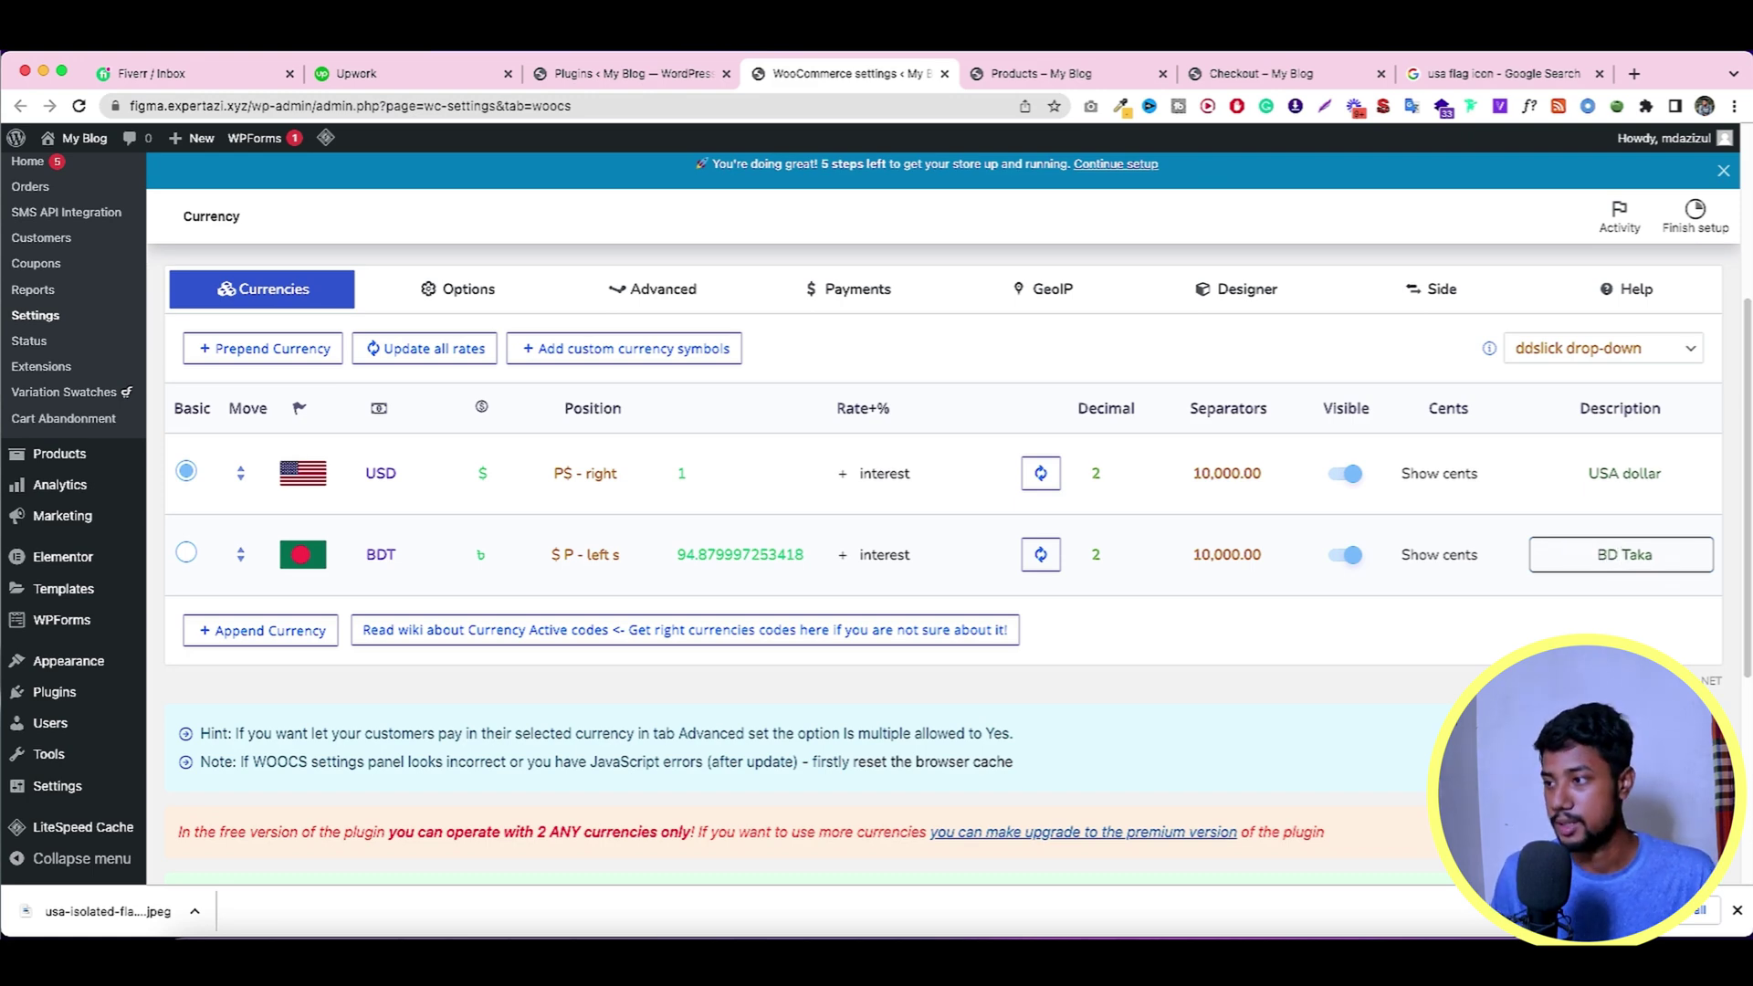
{"action": "left_click", "coordinate": [1422, 626]}
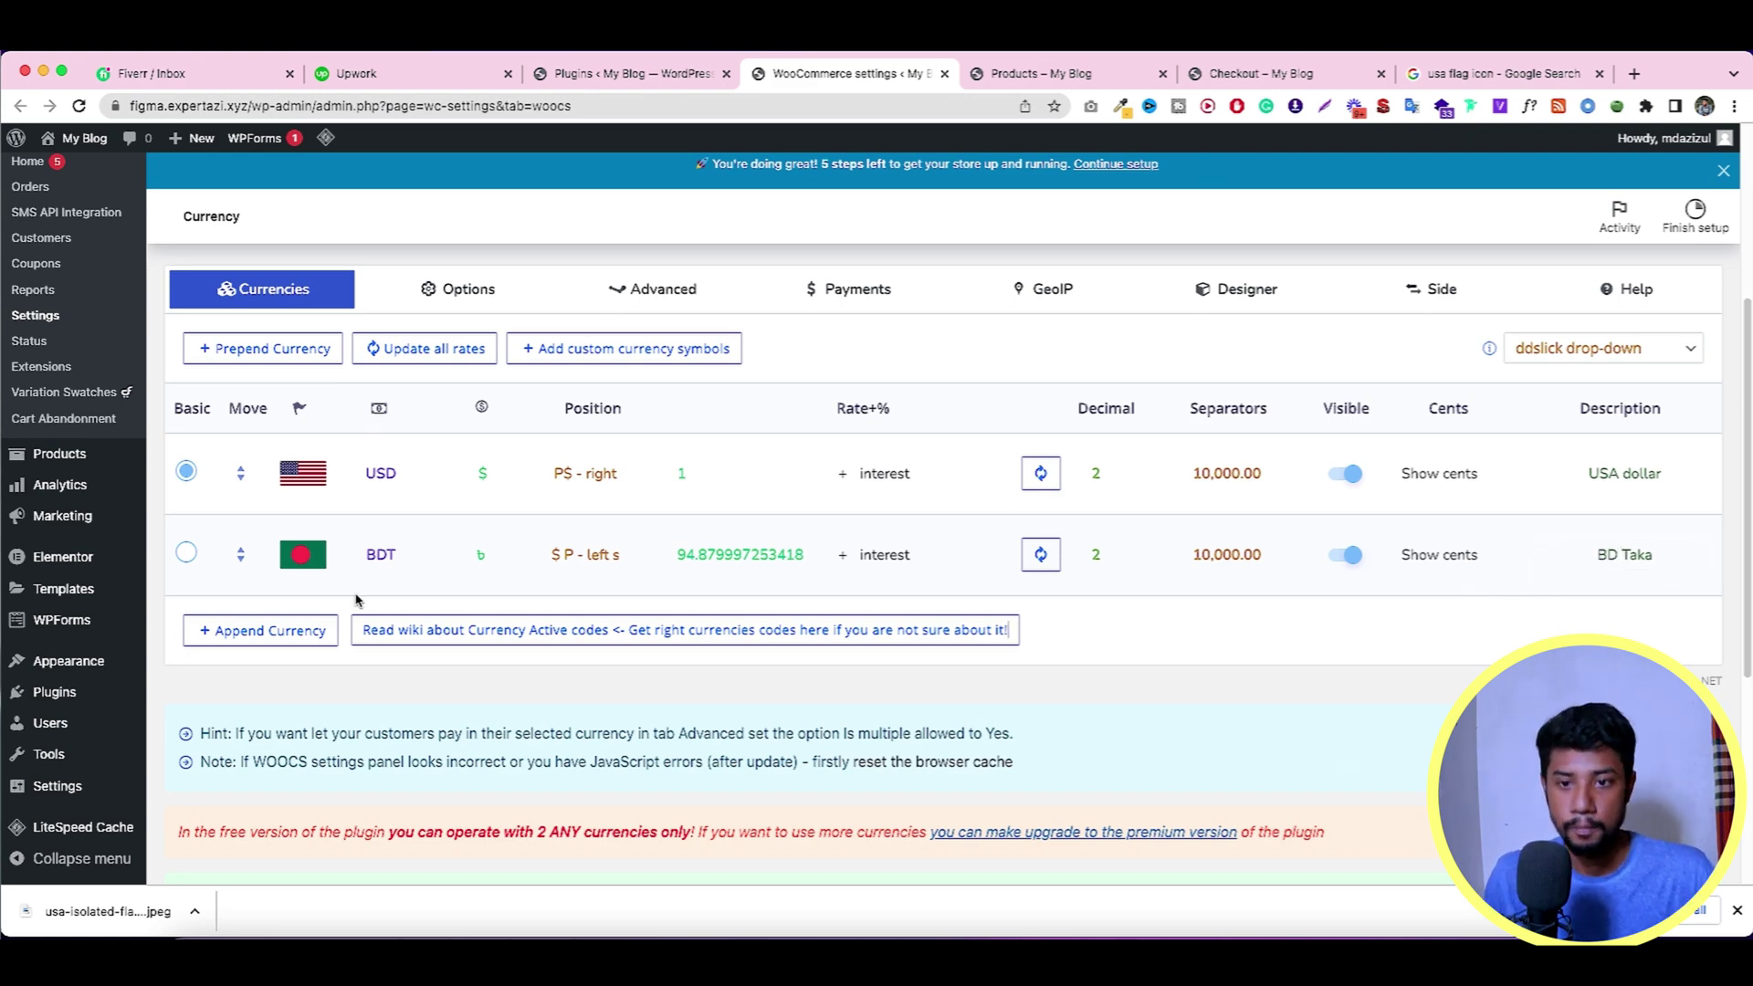
{"action": "scroll", "coordinate": [288, 753], "scroll_direction": "down", "scroll_amount": 4}
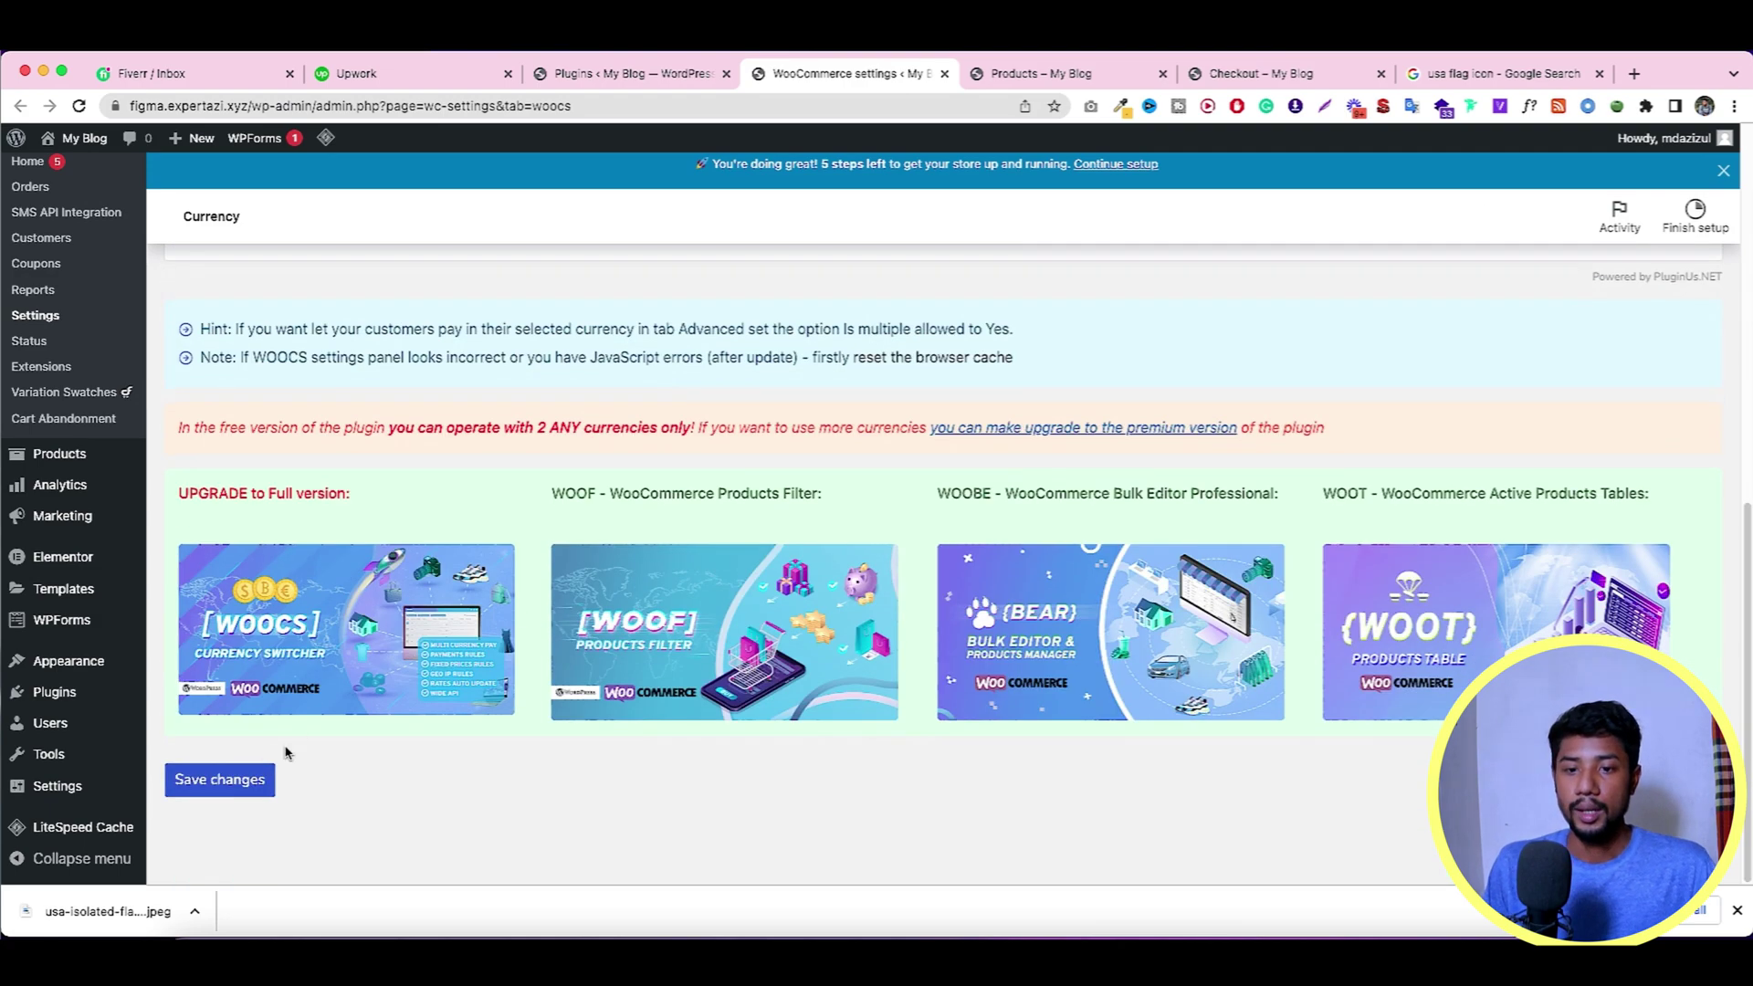
{"action": "left_click", "coordinate": [239, 780]}
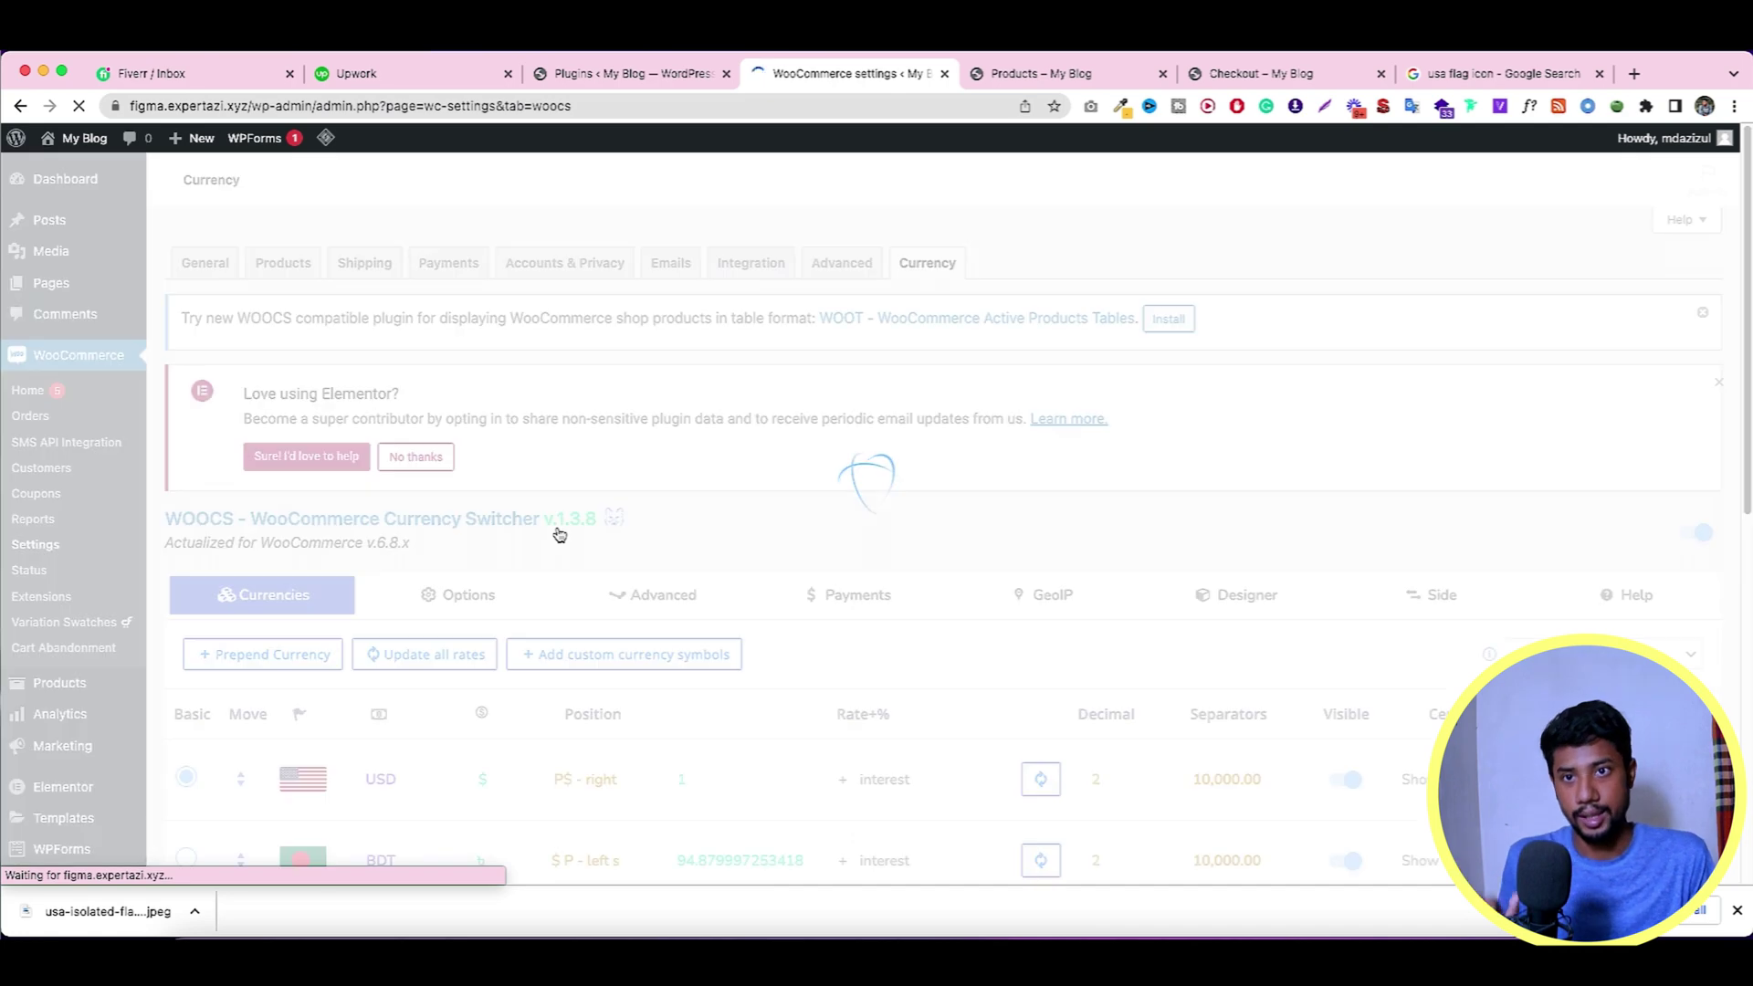
Open the All Products list in a new browser tab and compare the currency shown in its prices with the WOOCS currency list.
{"action": "scroll", "coordinate": [365, 621], "scroll_direction": "down", "scroll_amount": 2}
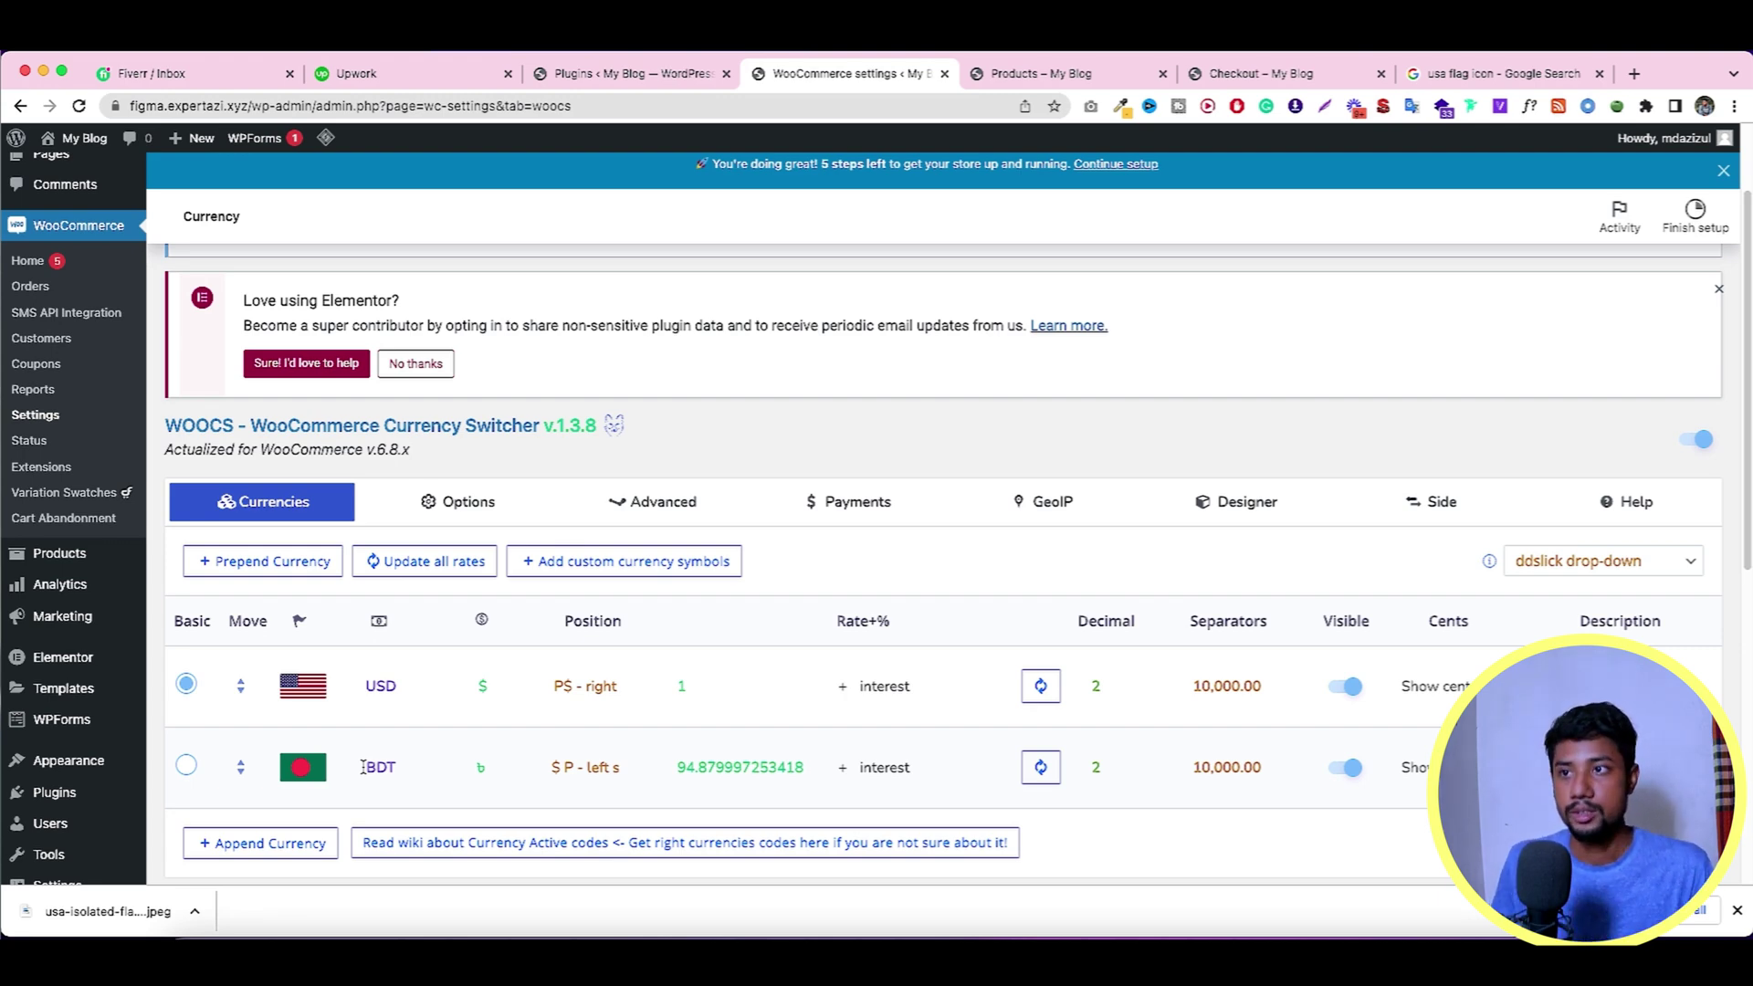
{"action": "mouse_move", "coordinate": [73, 553]}
{"action": "right_click", "coordinate": [239, 564]}
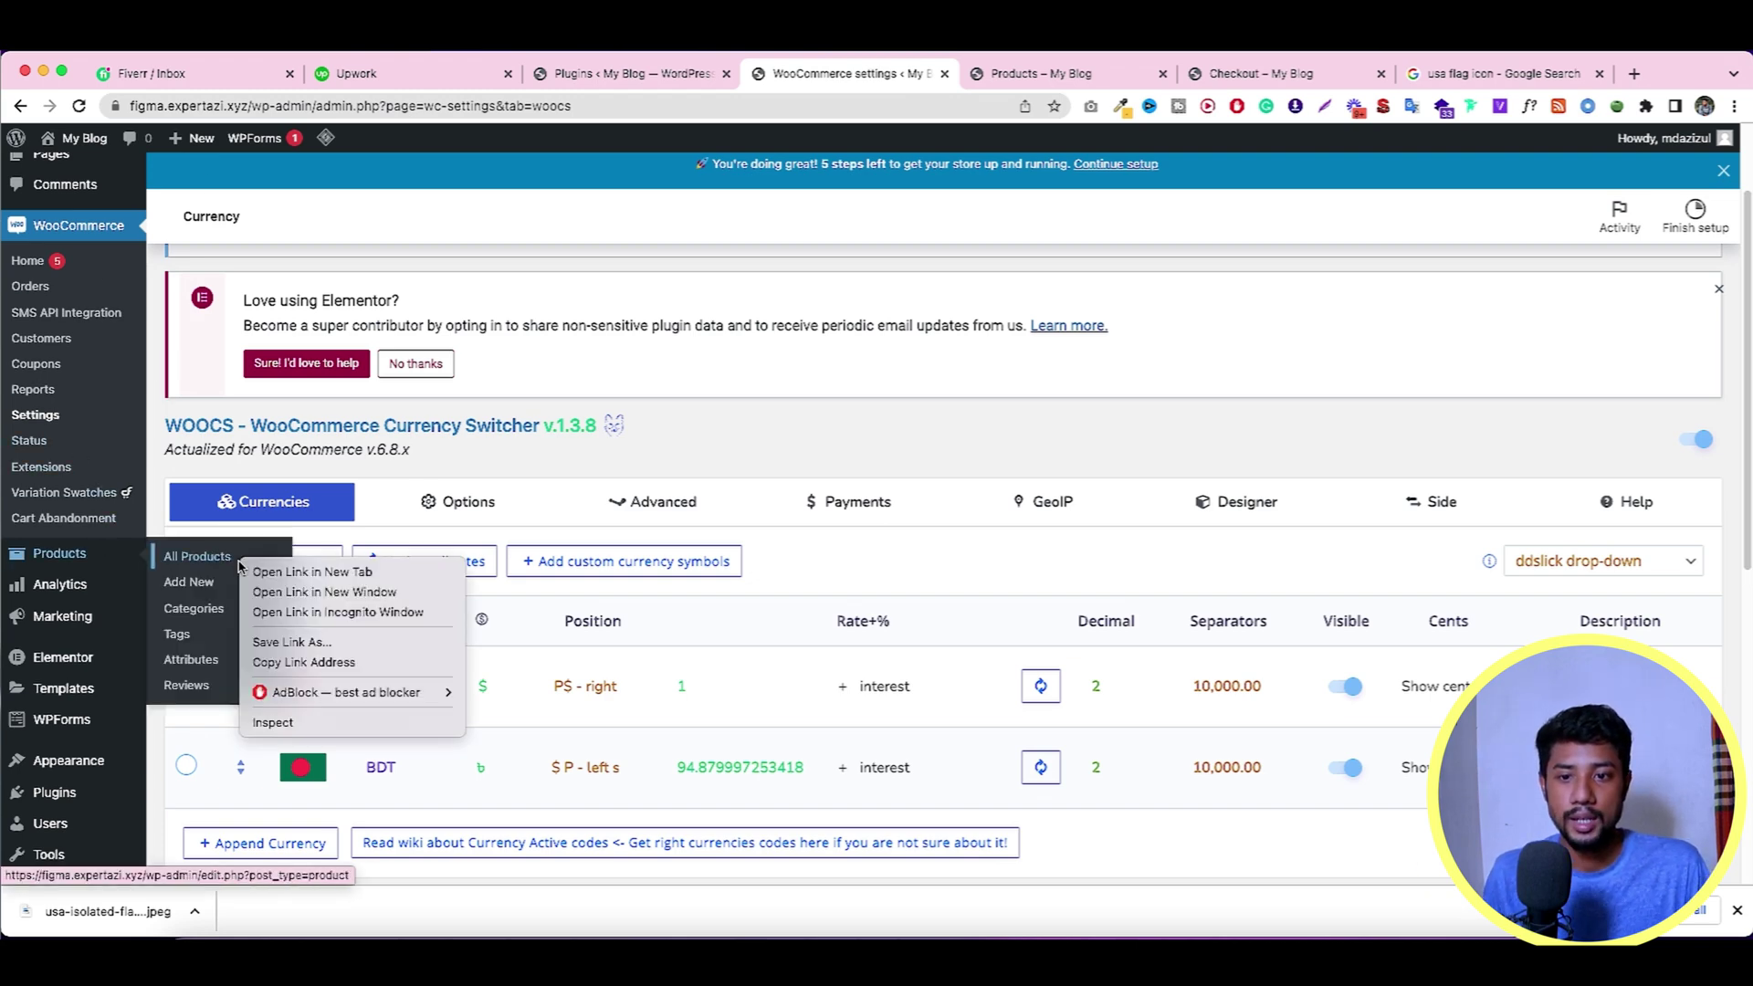
{"action": "left_click", "coordinate": [306, 571]}
{"action": "left_click", "coordinate": [996, 73]}
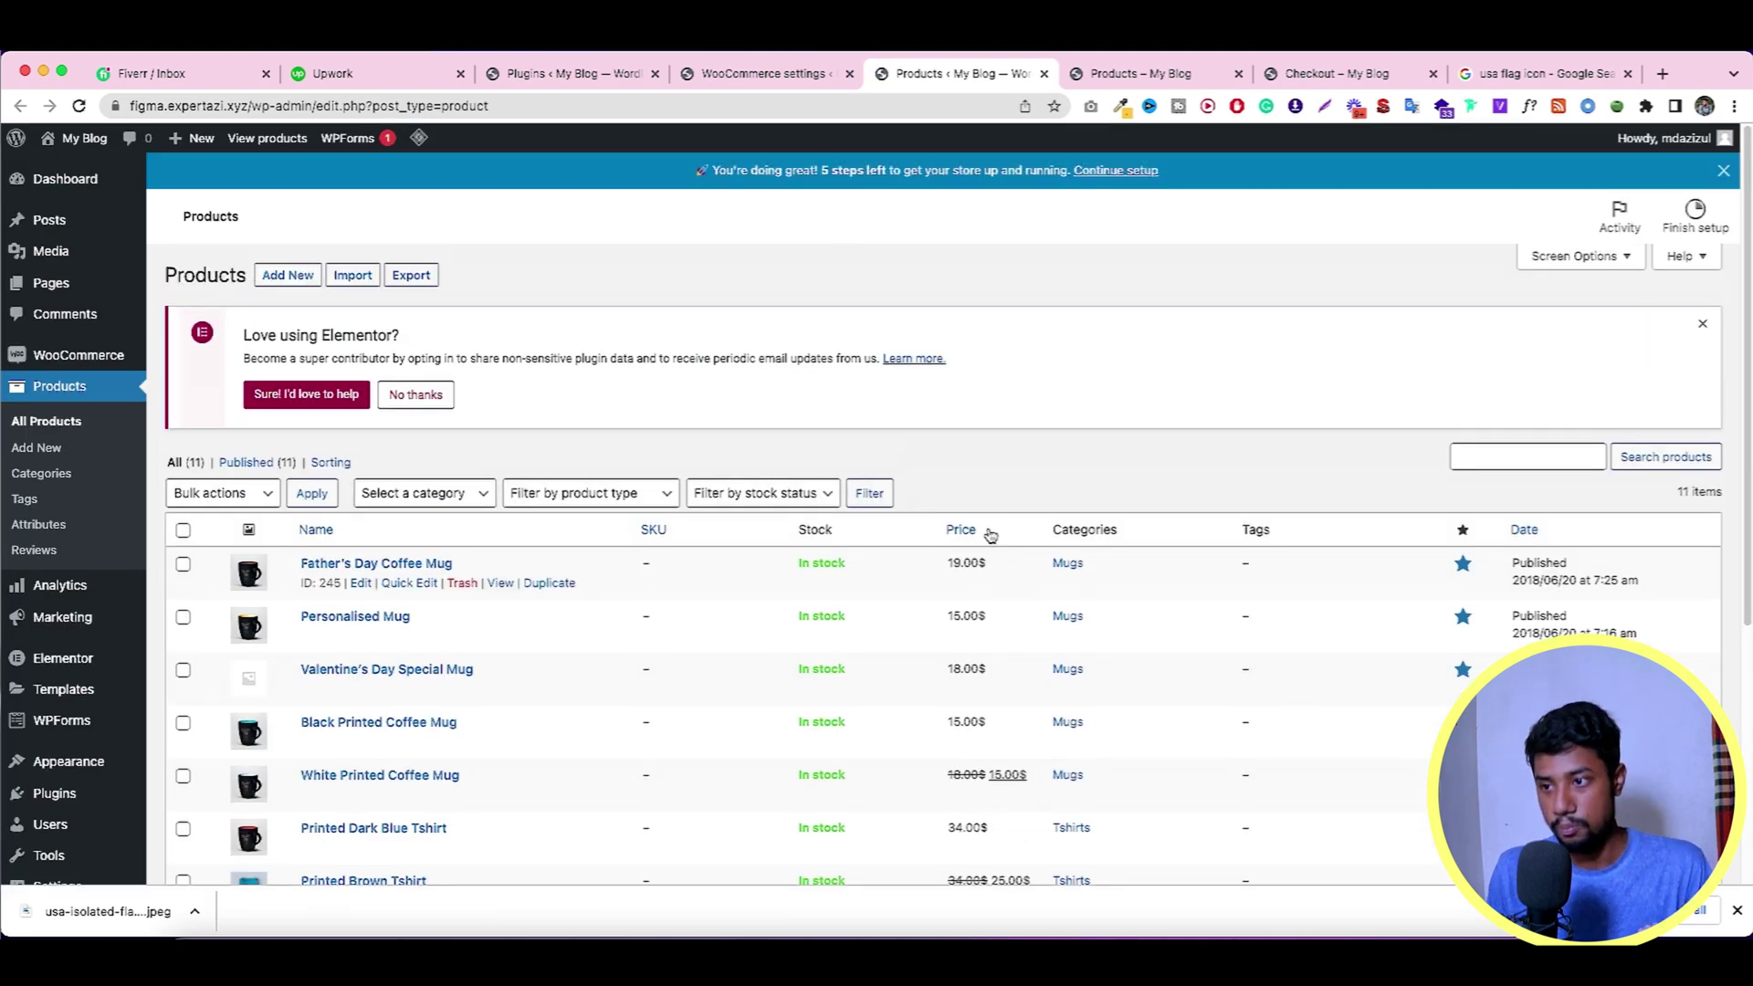
{"action": "left_click", "coordinate": [765, 73]}
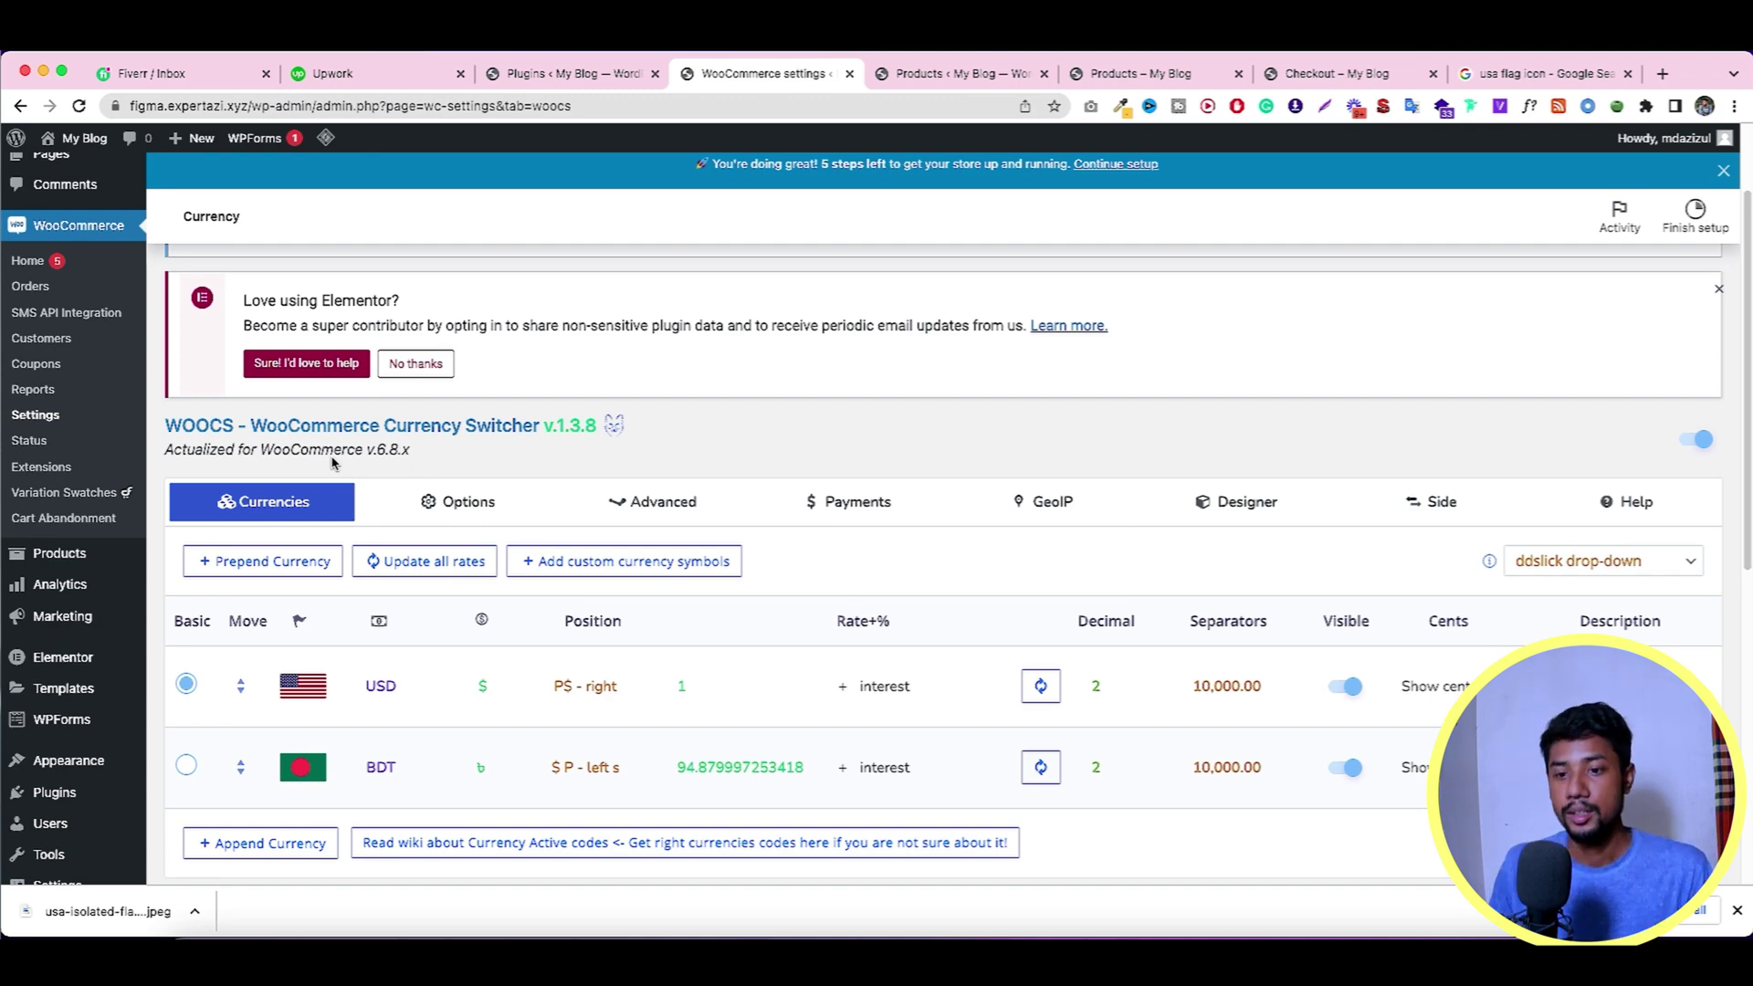
{"action": "left_click", "coordinate": [954, 73]}
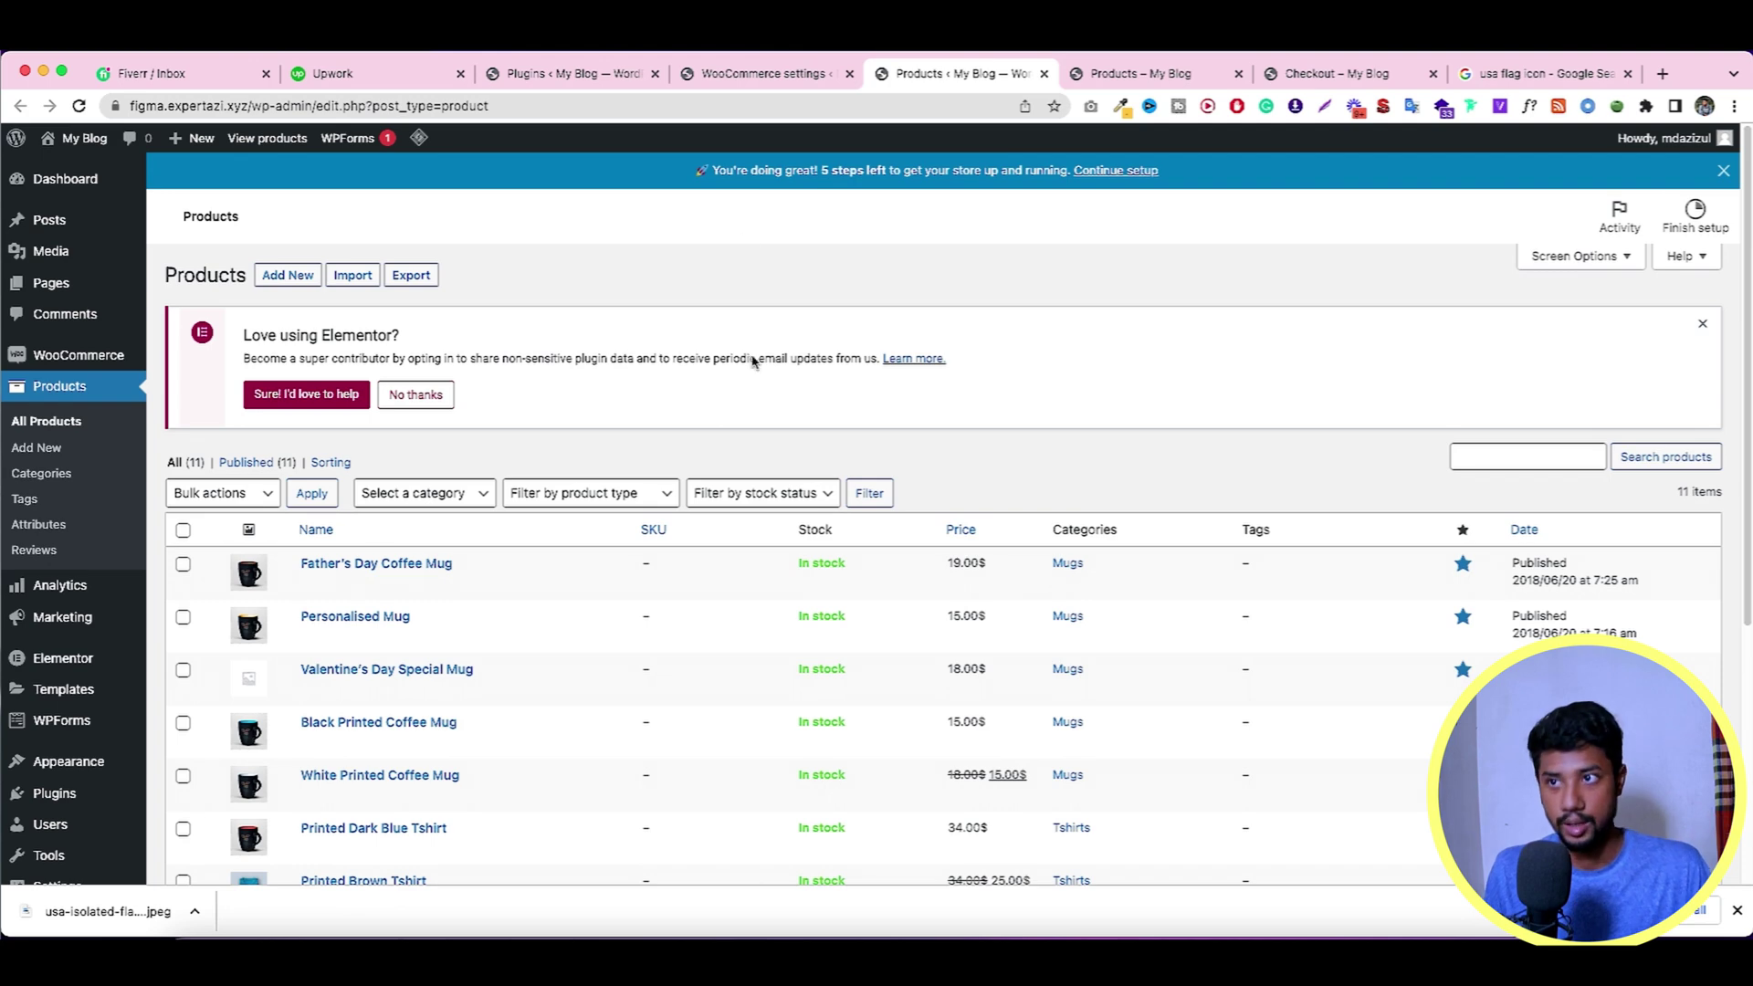
{"action": "left_click", "coordinate": [803, 75]}
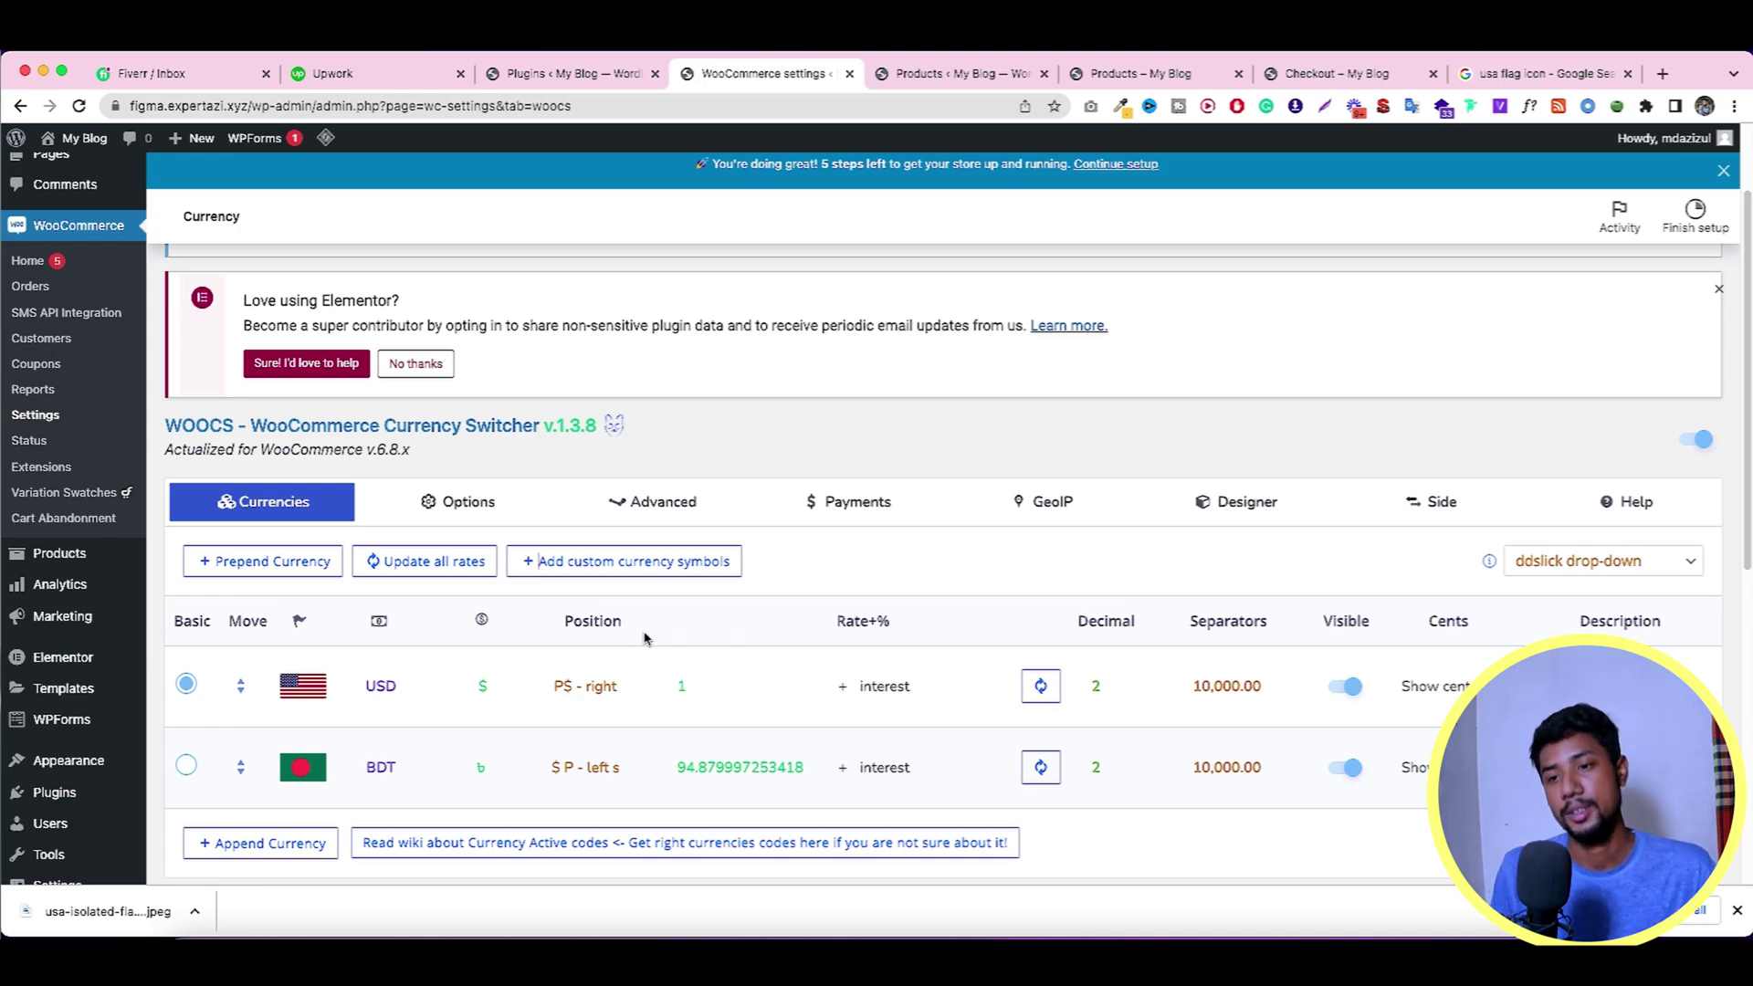
Review the WOOCS general options, comparing the welcome currency with the currency of the prices in the product list.
{"action": "scroll", "coordinate": [451, 472], "scroll_direction": "down", "scroll_amount": 6}
{"action": "scroll", "coordinate": [451, 472], "scroll_direction": "up", "scroll_amount": 6}
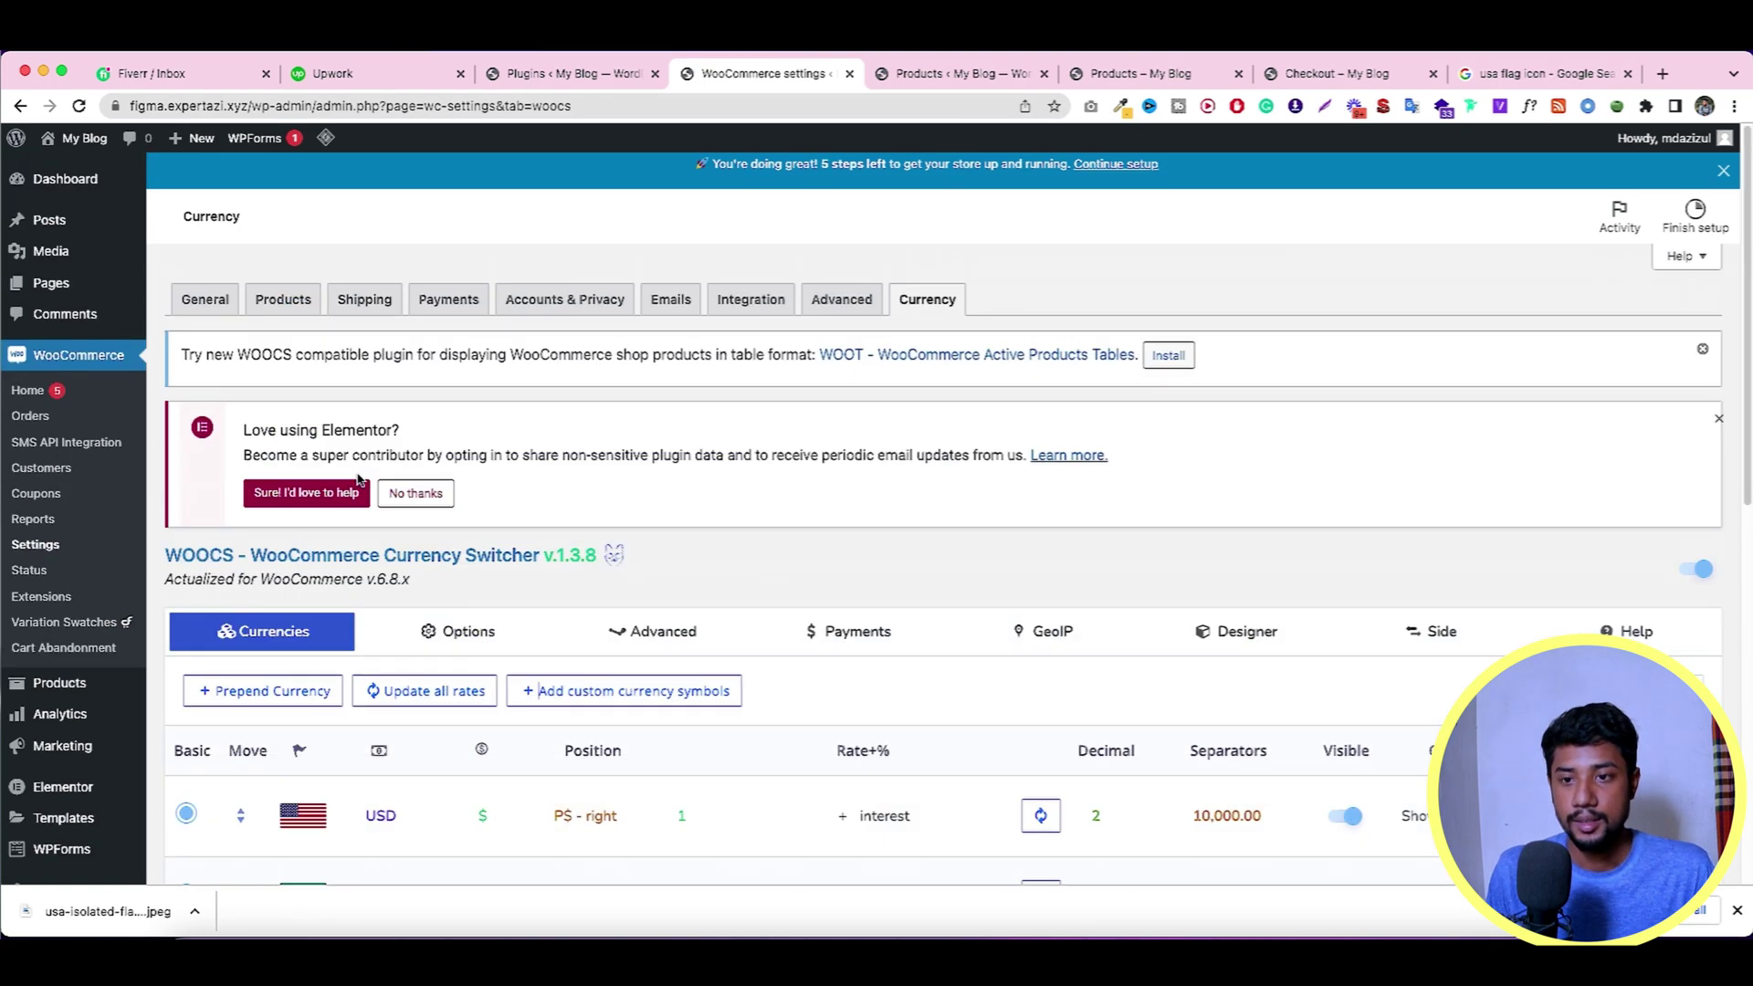
{"action": "left_click", "coordinate": [466, 630]}
{"action": "scroll", "coordinate": [571, 561], "scroll_direction": "down", "scroll_amount": 2}
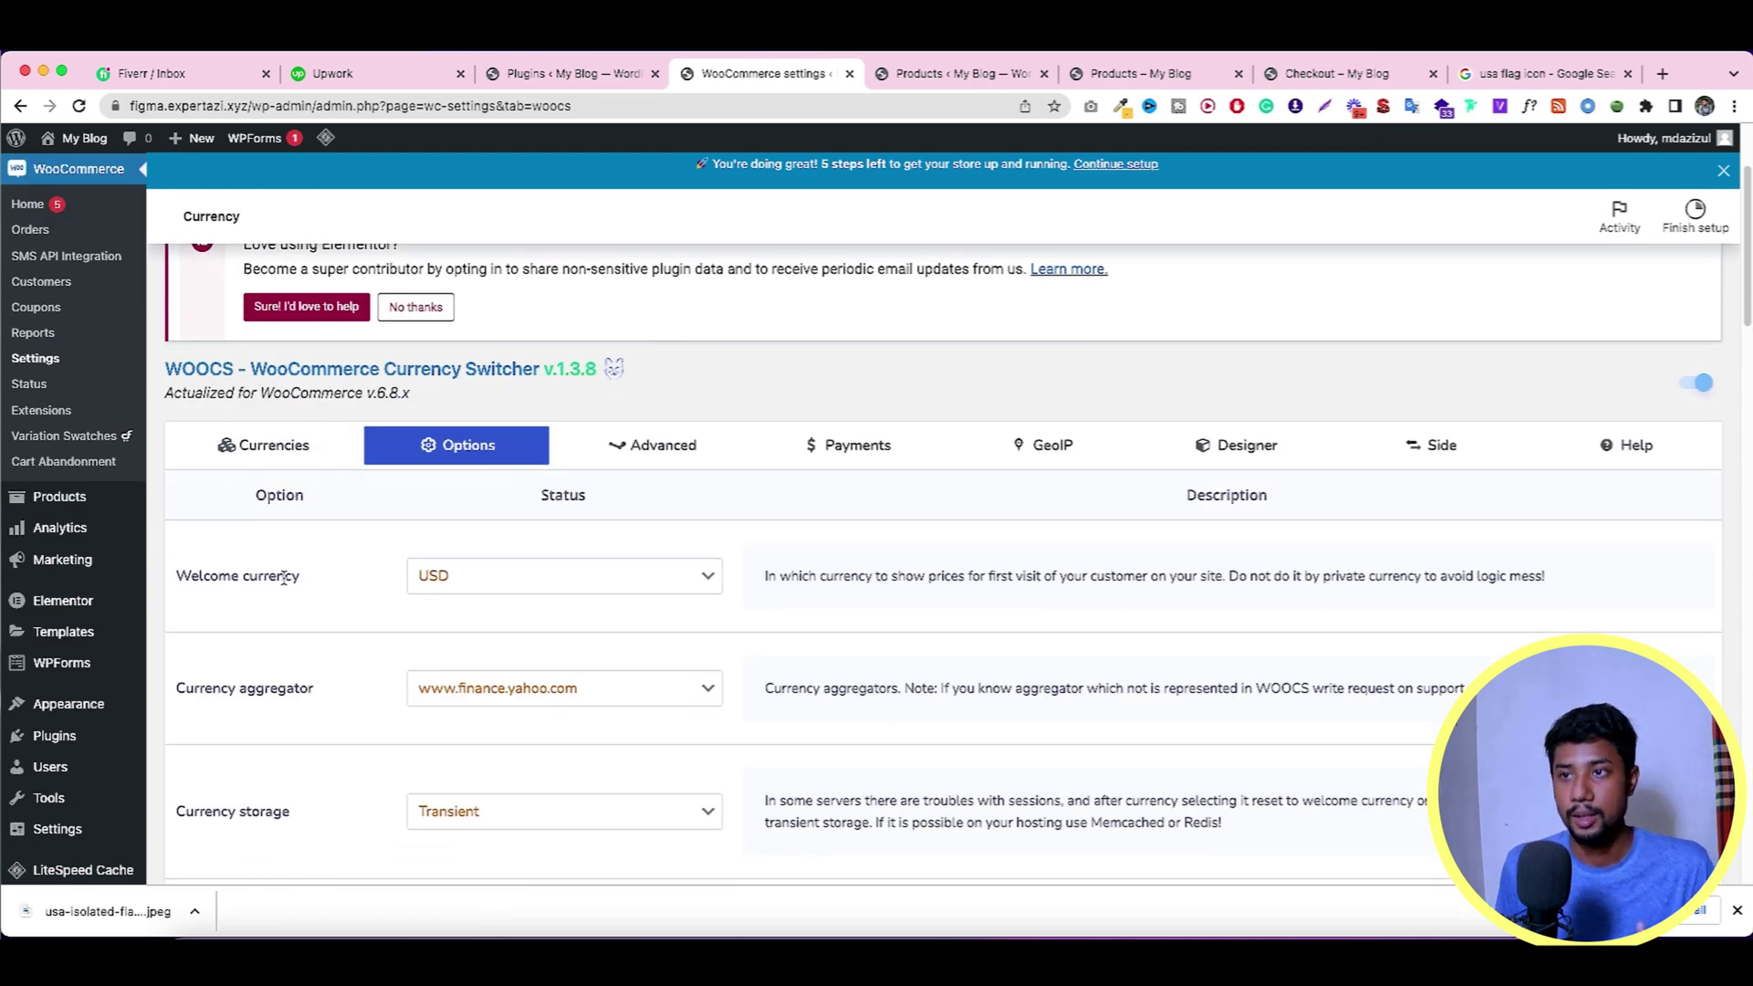
{"action": "left_click", "coordinate": [954, 73]}
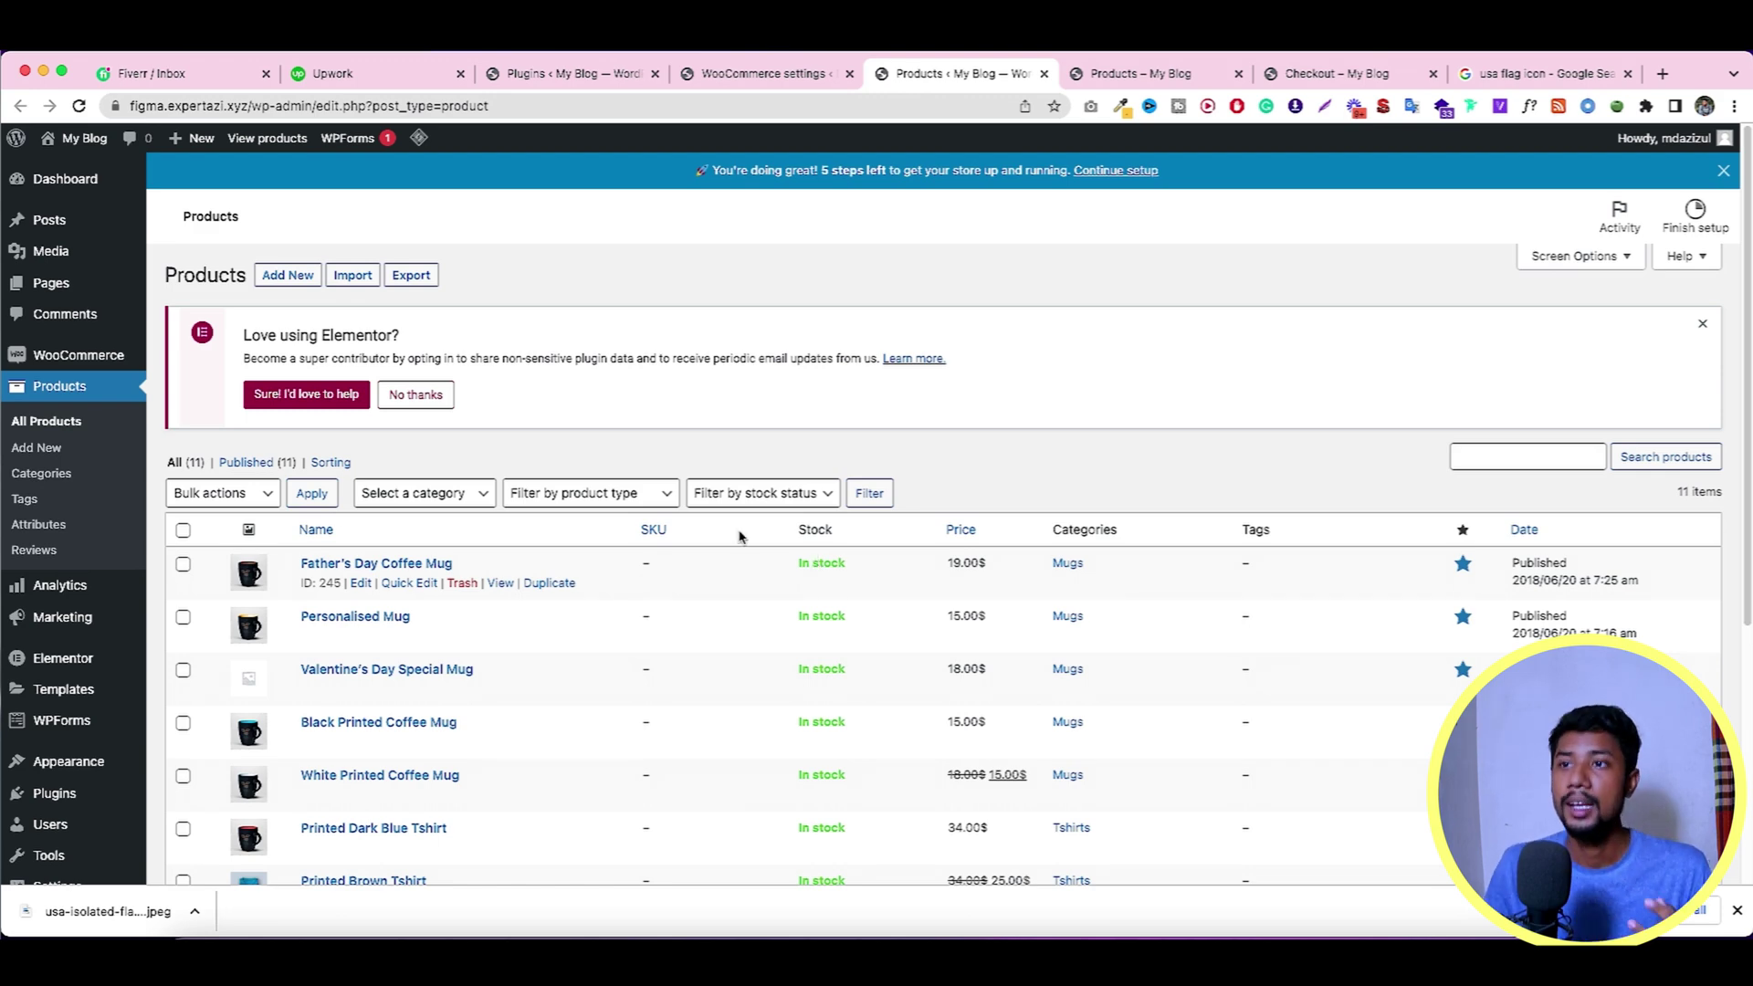
{"action": "left_click", "coordinate": [804, 73]}
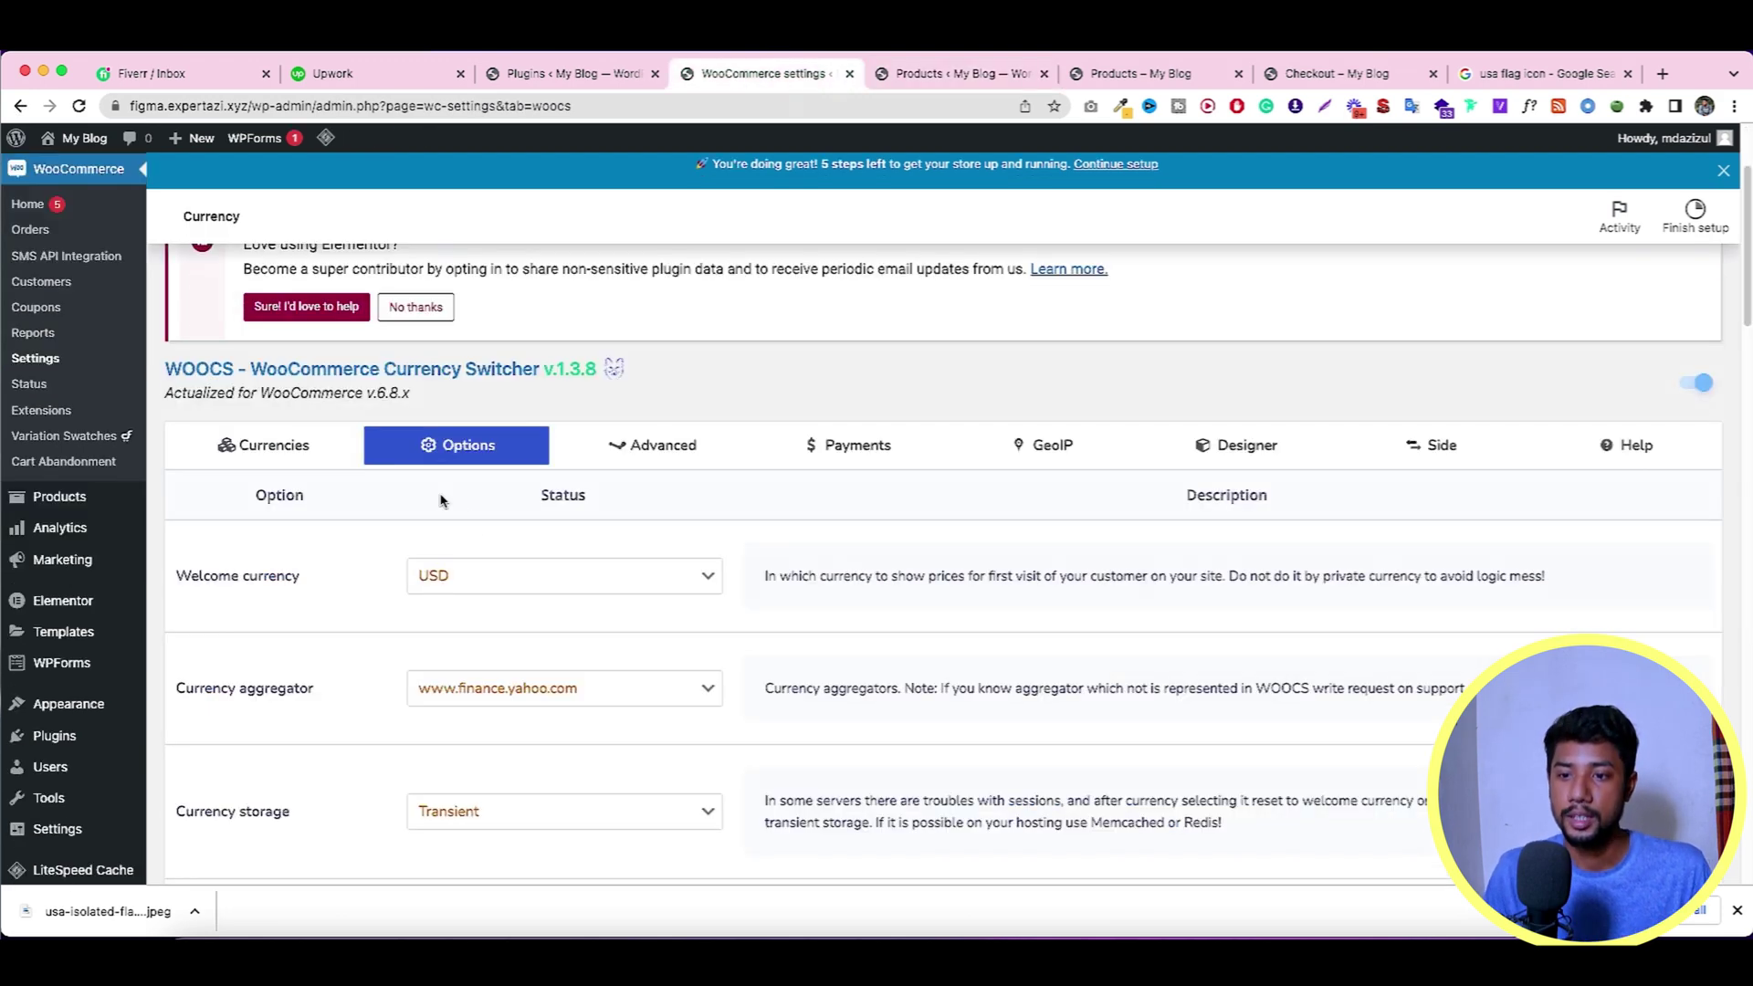
{"action": "left_click", "coordinate": [986, 73]}
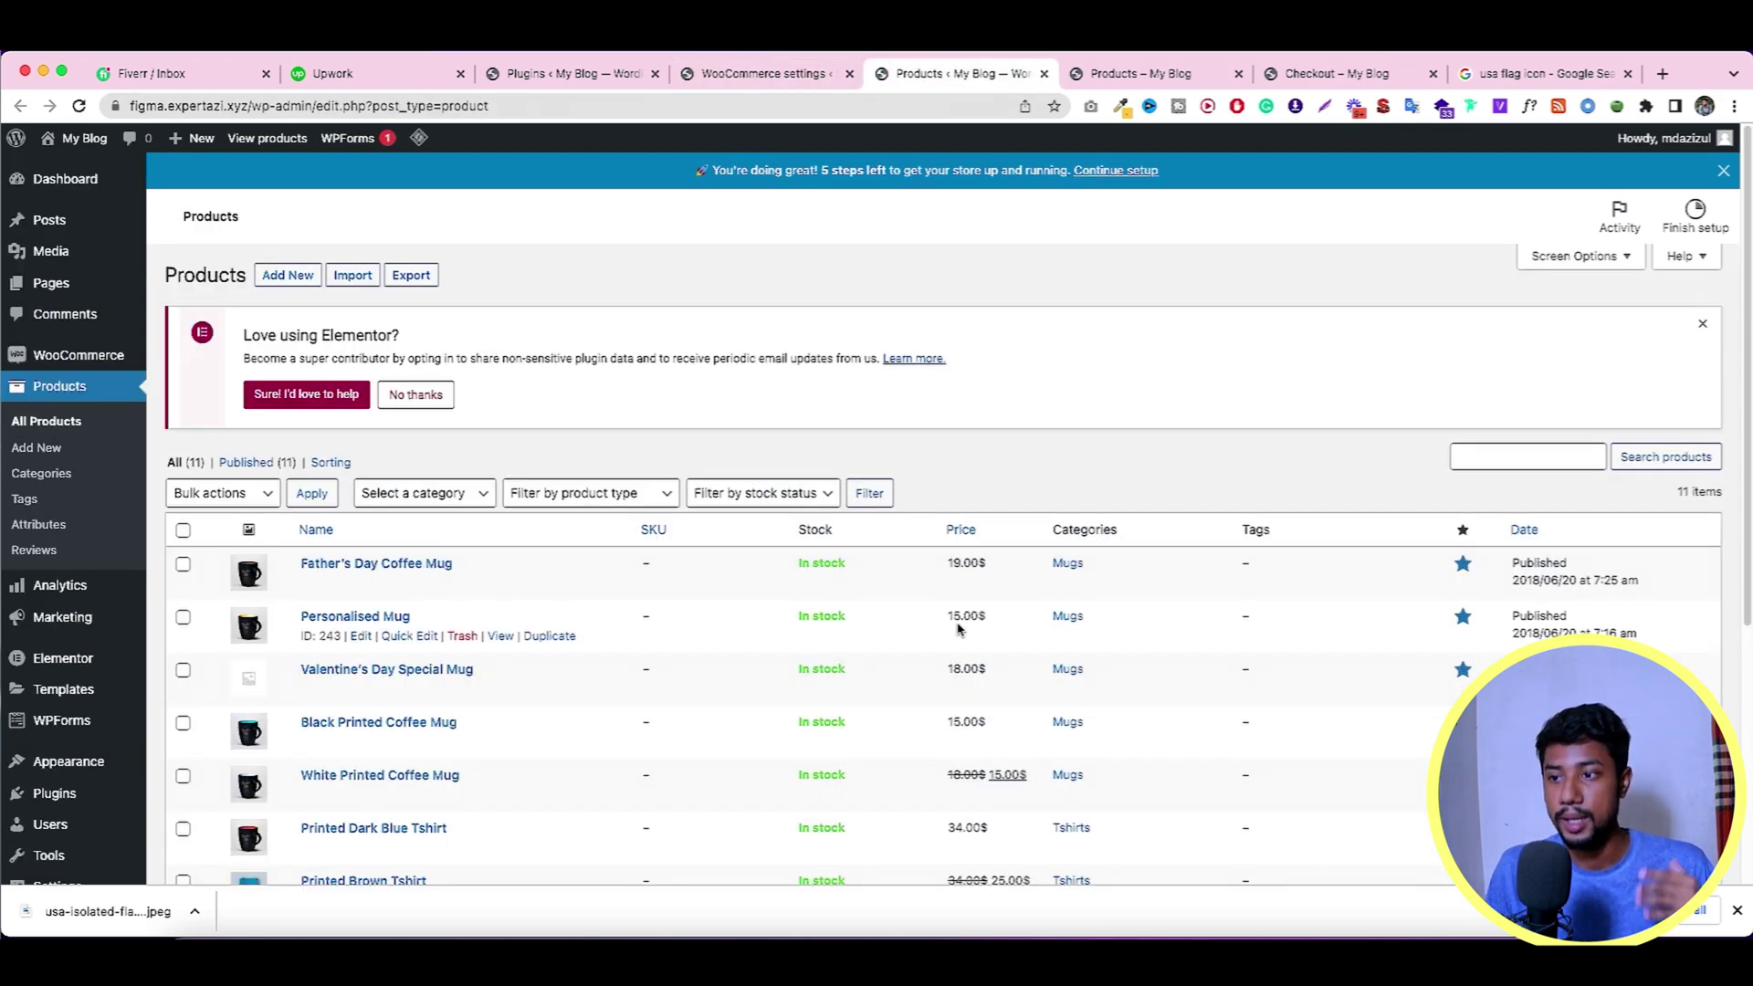
{"action": "left_click", "coordinate": [768, 75]}
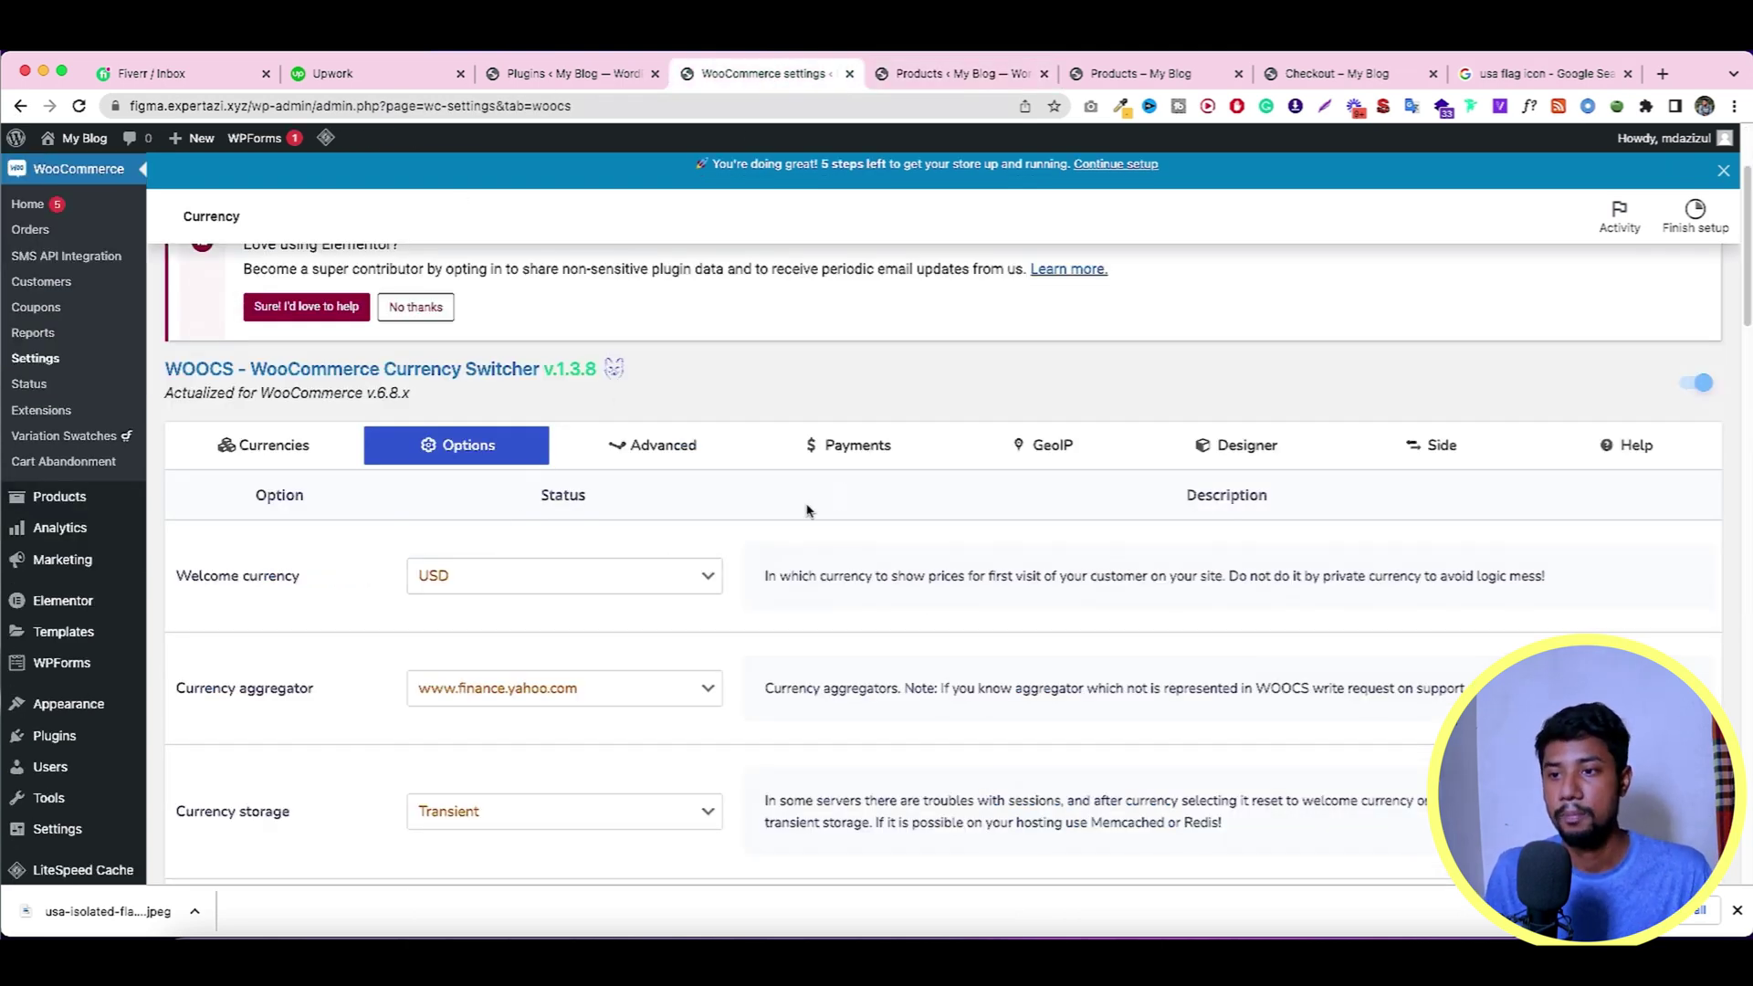
Review the advanced WOOCS settings, checking whether multiple currencies are allowed and whether Payments rules is enabled.
{"action": "left_click", "coordinate": [699, 456]}
{"action": "scroll", "coordinate": [702, 459], "scroll_direction": "down", "scroll_amount": 6}
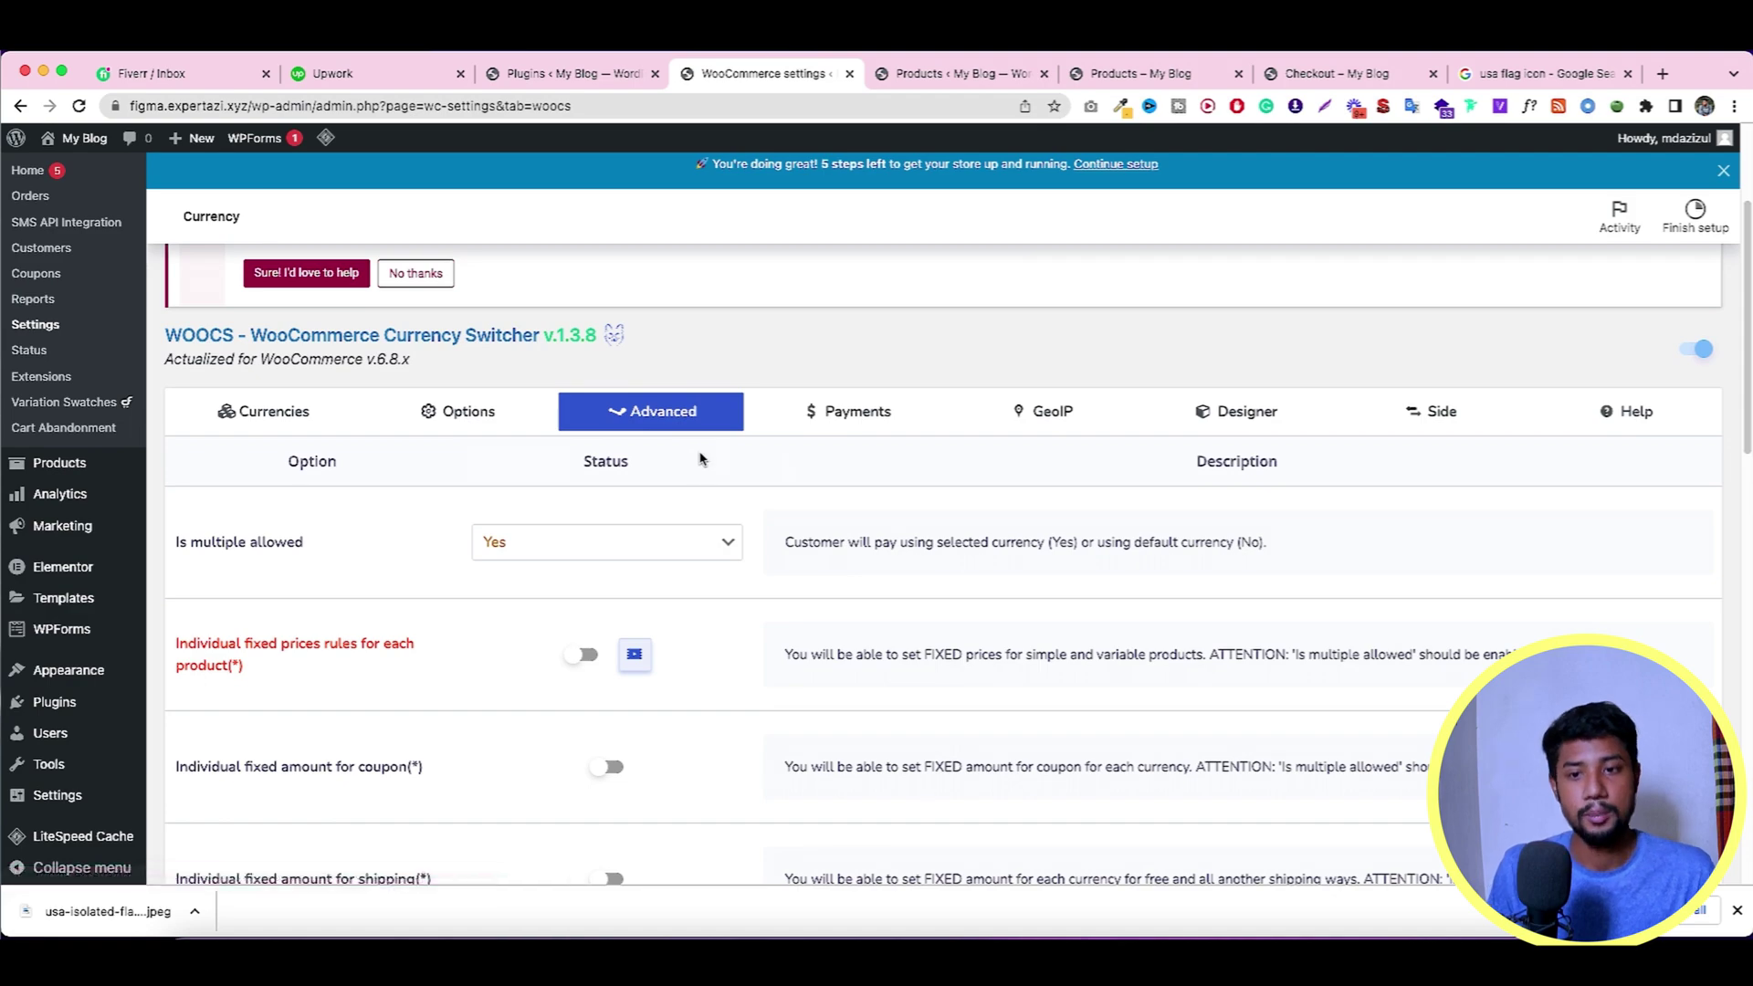
{"action": "scroll", "coordinate": [701, 459], "scroll_direction": "down", "scroll_amount": 2}
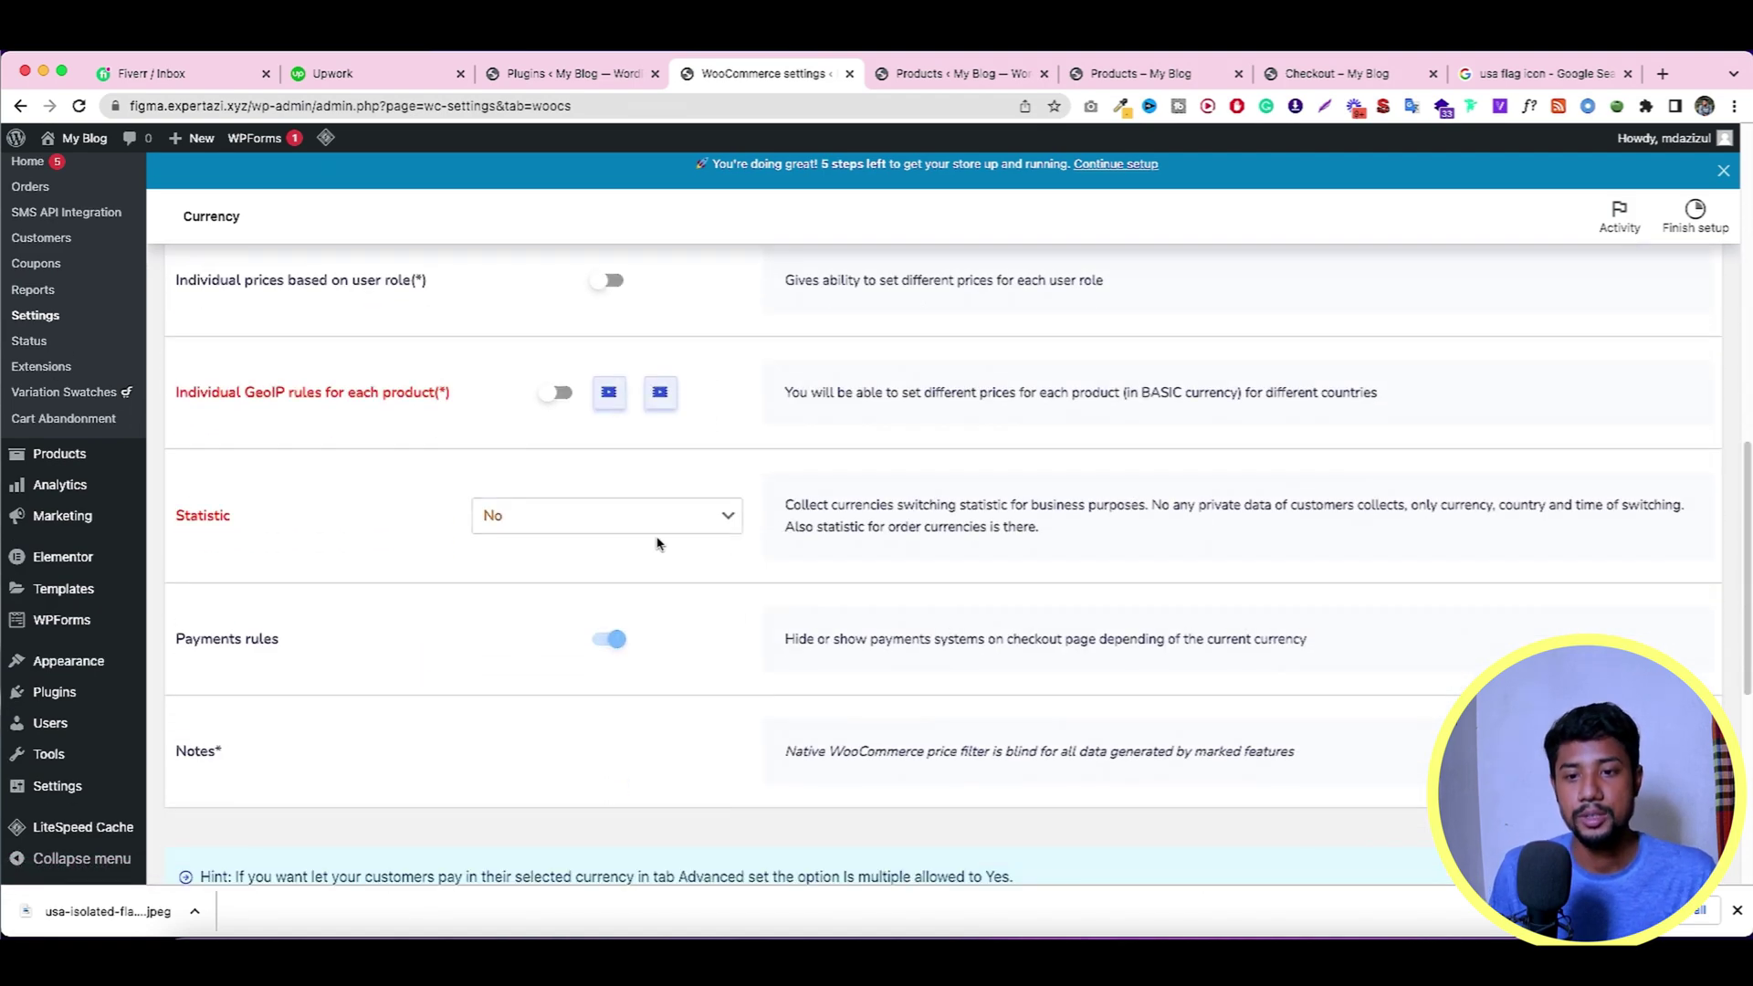
{"action": "double_click", "coordinate": [233, 635]}
{"action": "triple_click", "coordinate": [233, 634]}
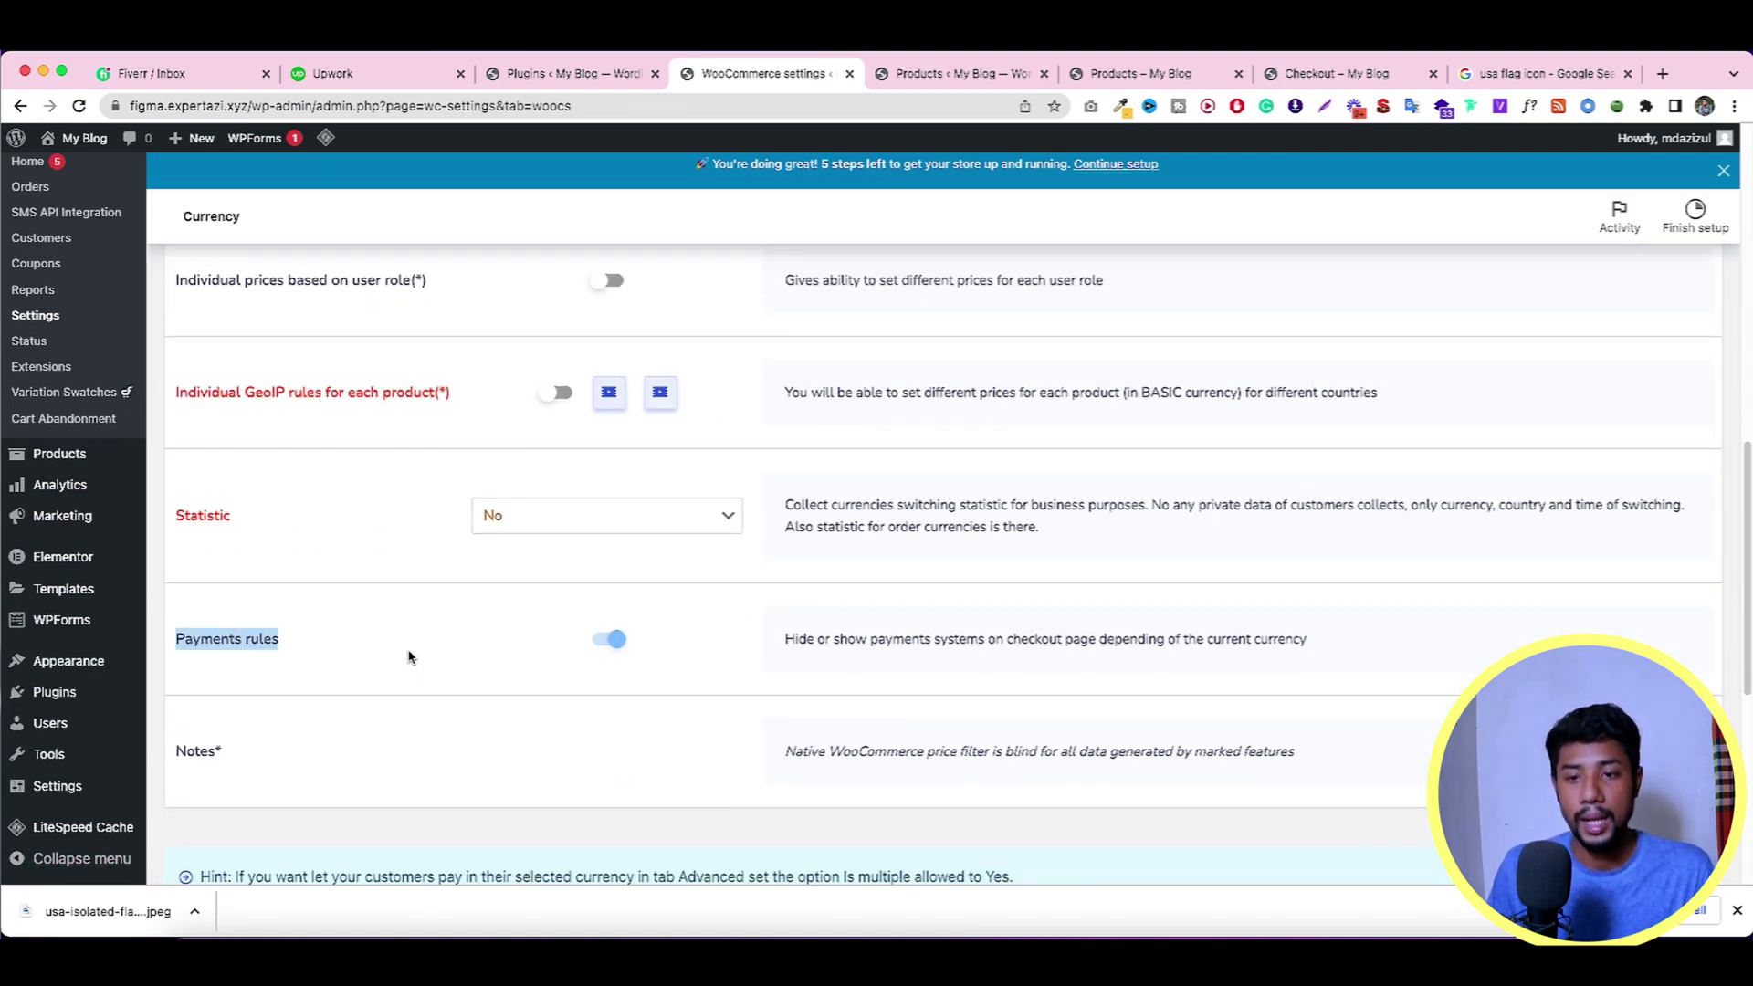
{"action": "scroll", "coordinate": [654, 582], "scroll_direction": "up", "scroll_amount": 8}
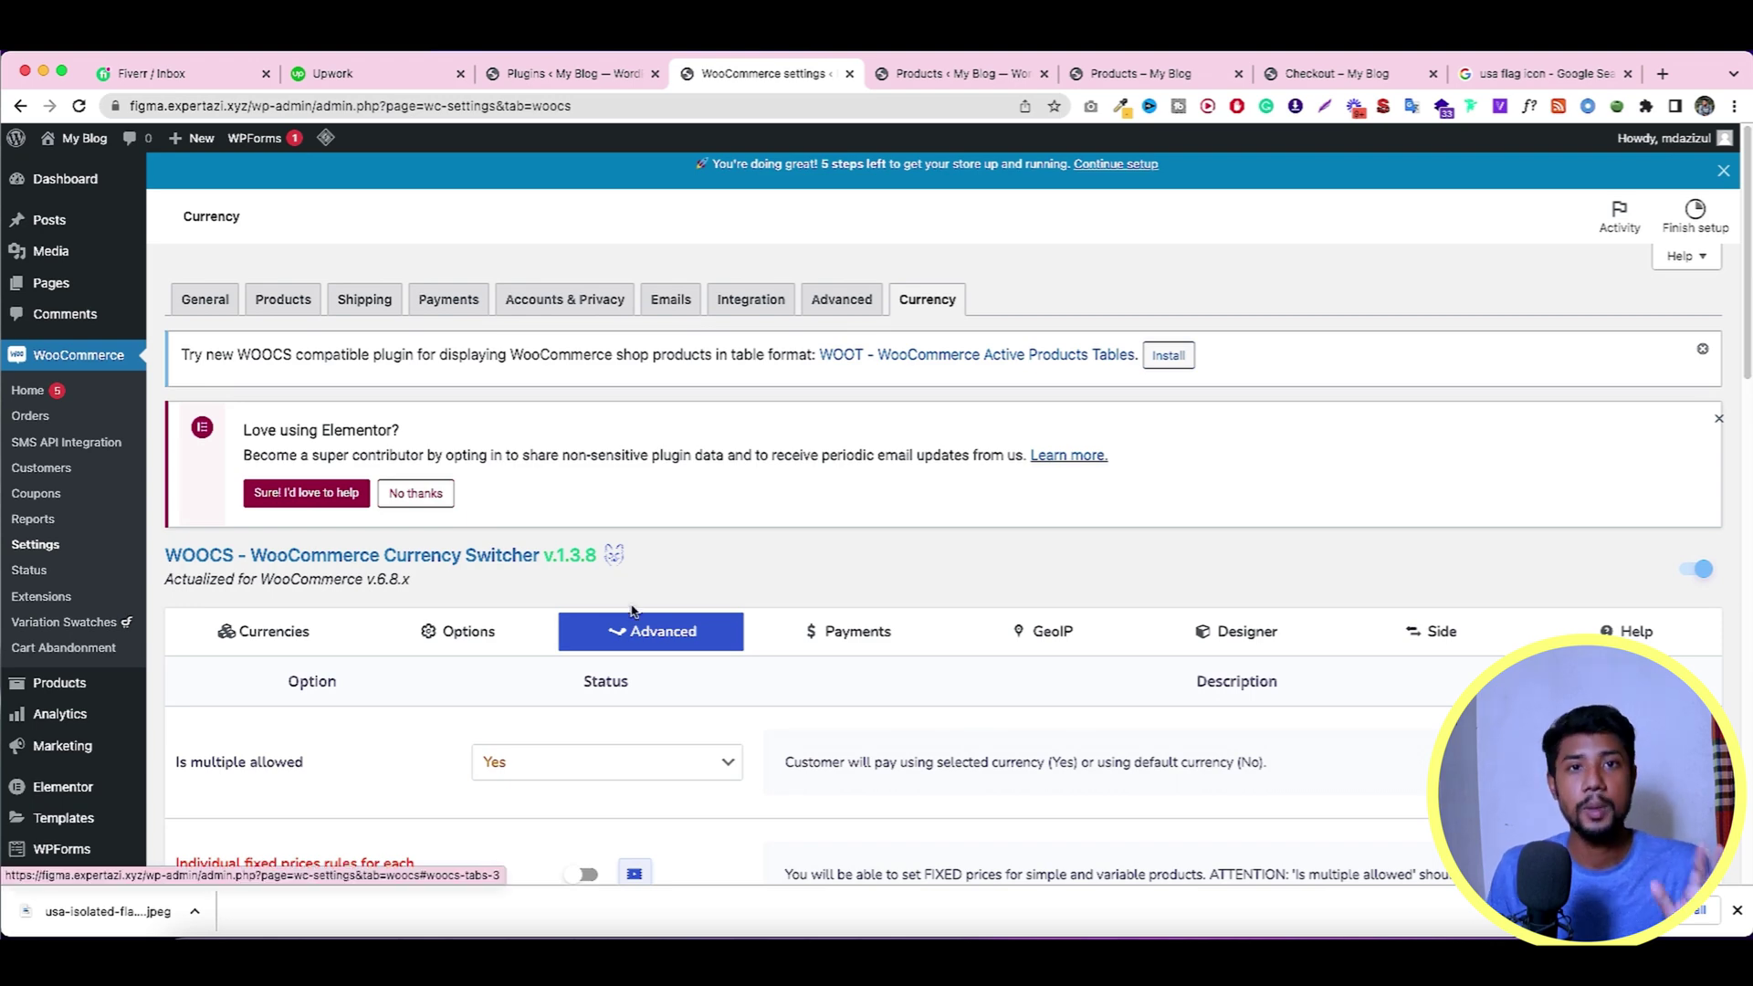
Keep the WOOCS payments behavior at "Is shown" and review which currency is assigned to each payment method.
{"action": "left_click", "coordinate": [875, 639]}
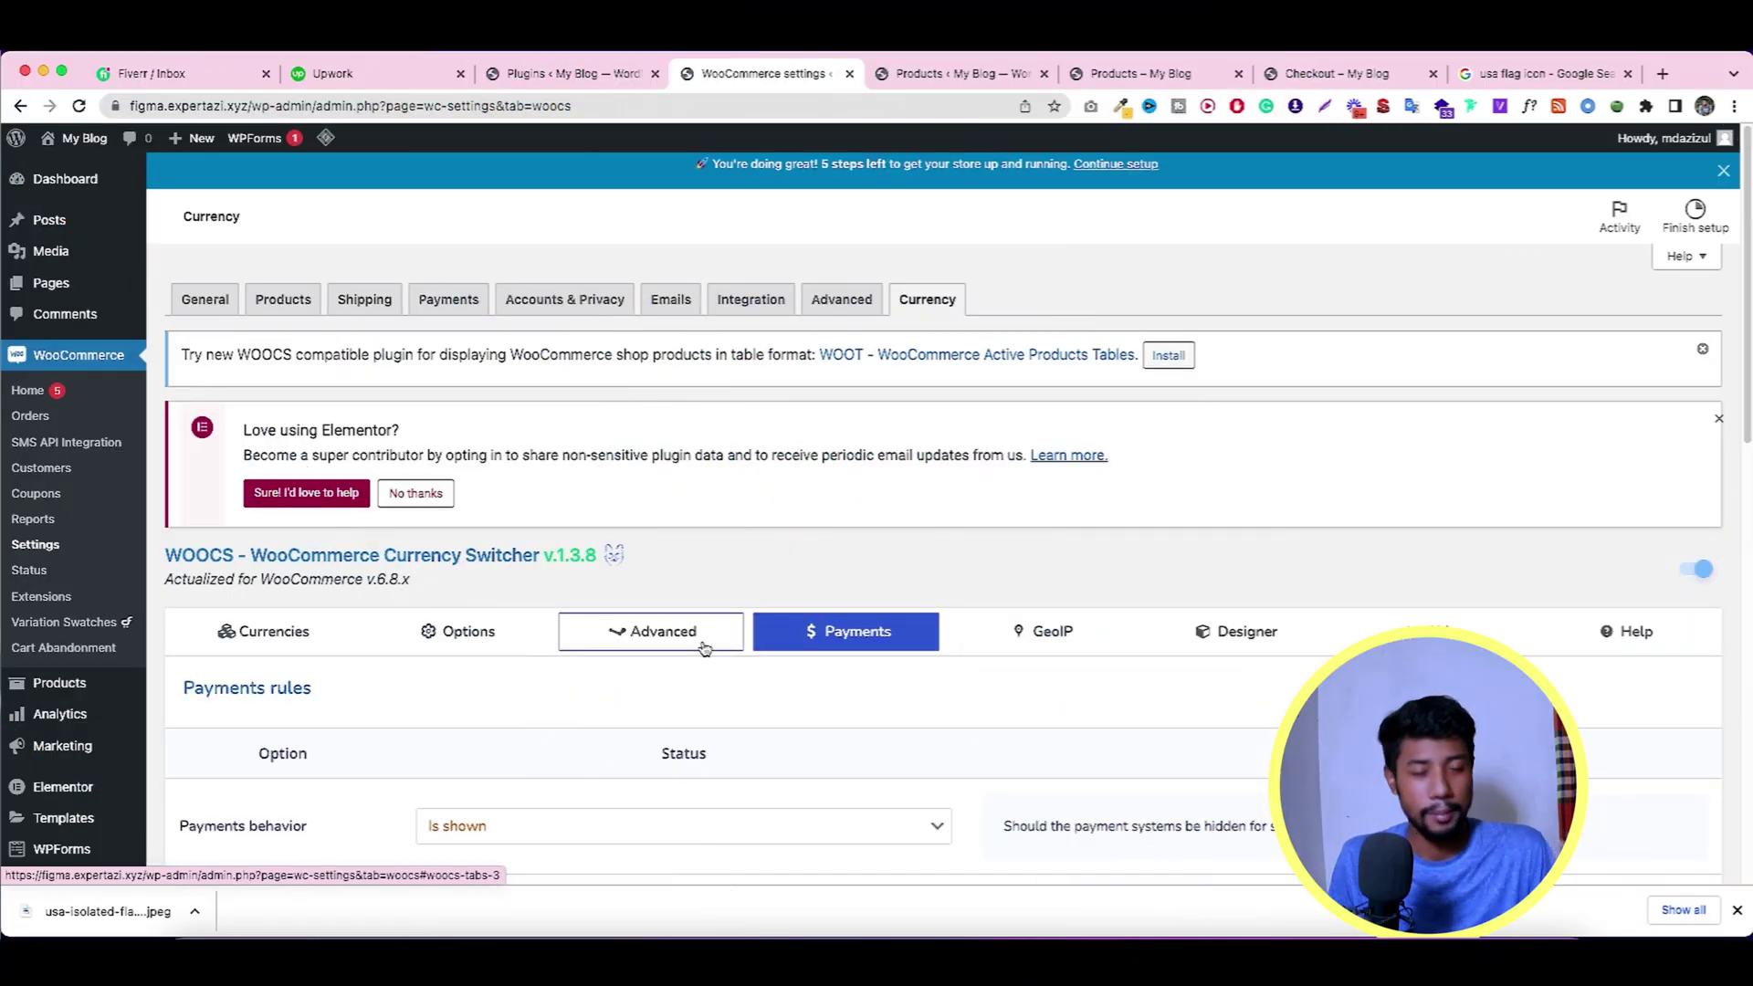
{"action": "scroll", "coordinate": [785, 511], "scroll_direction": "down", "scroll_amount": 3}
{"action": "scroll", "coordinate": [830, 402], "scroll_direction": "down", "scroll_amount": 3}
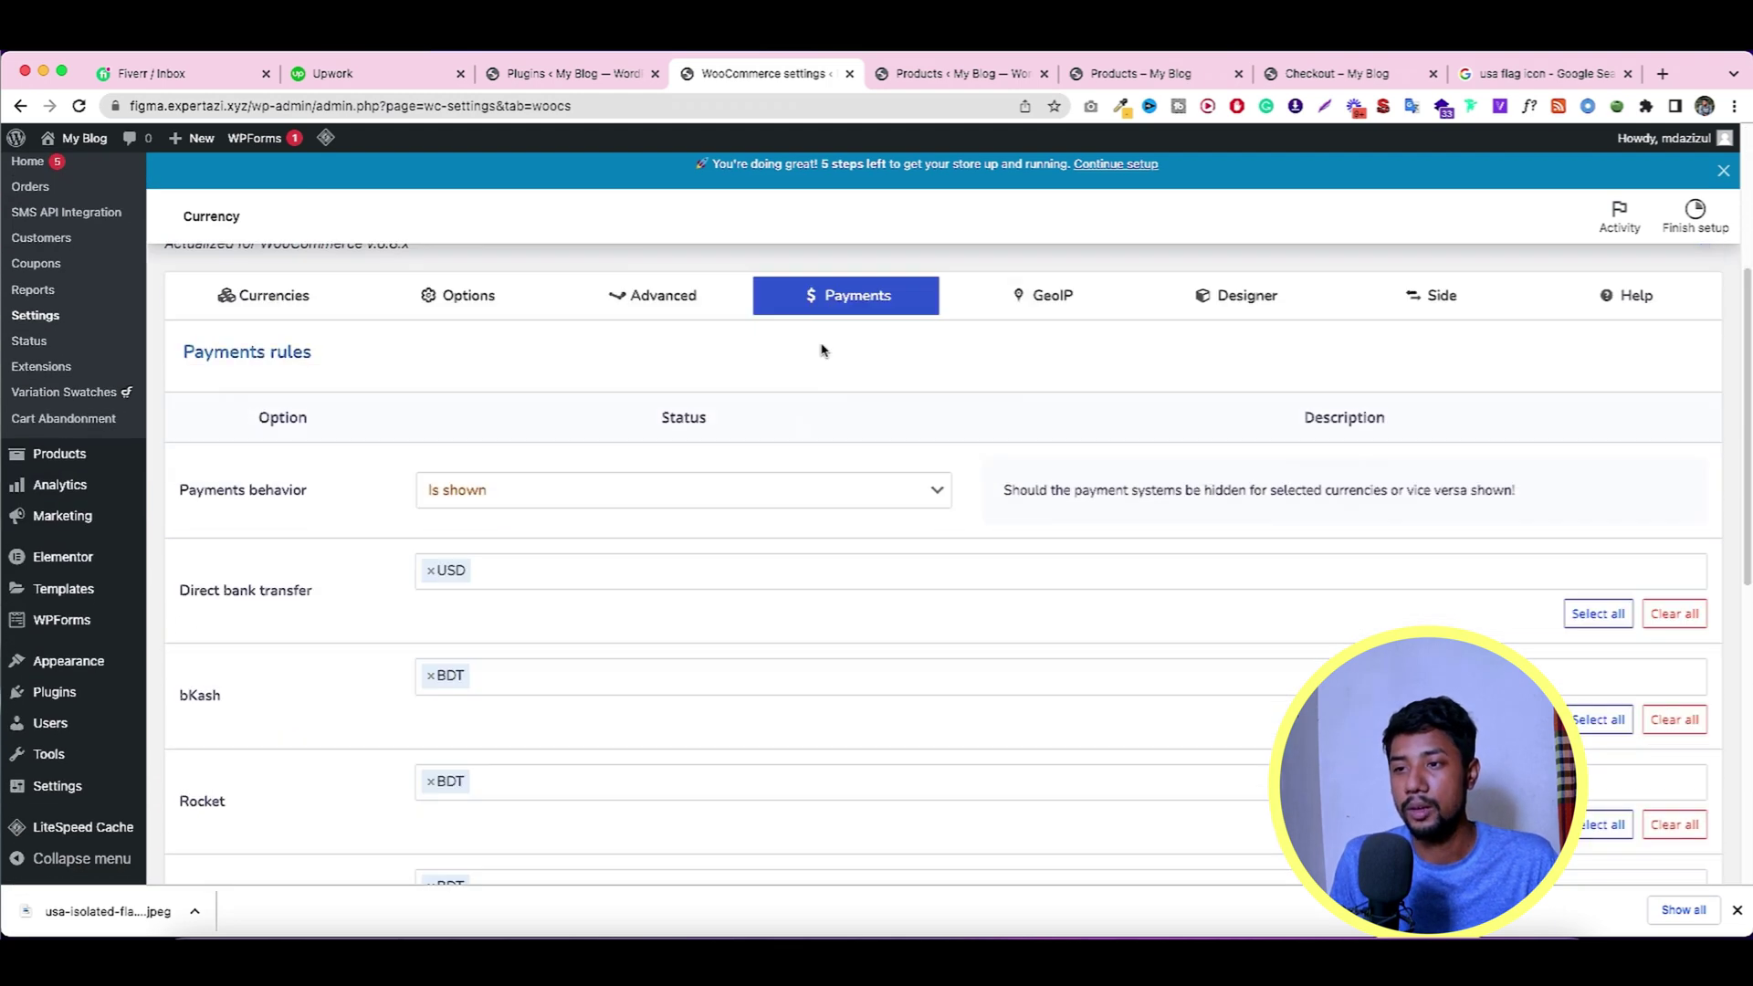
{"action": "left_click", "coordinate": [688, 491]}
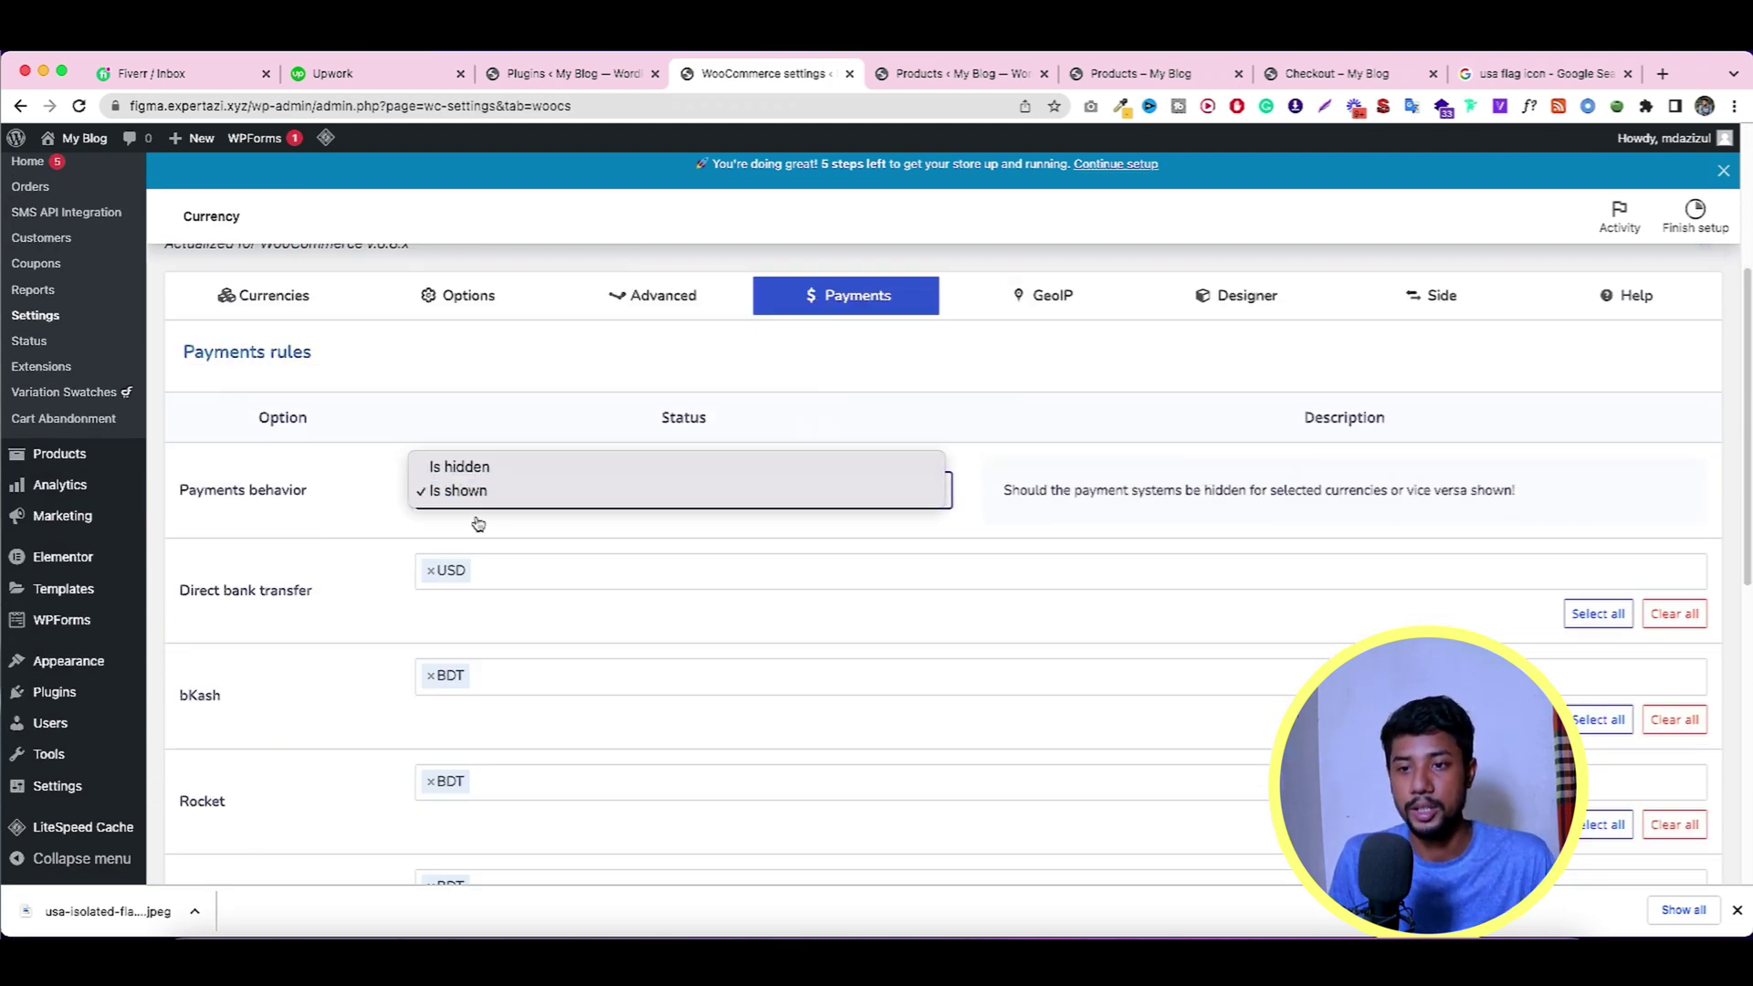
{"action": "left_click", "coordinate": [478, 523]}
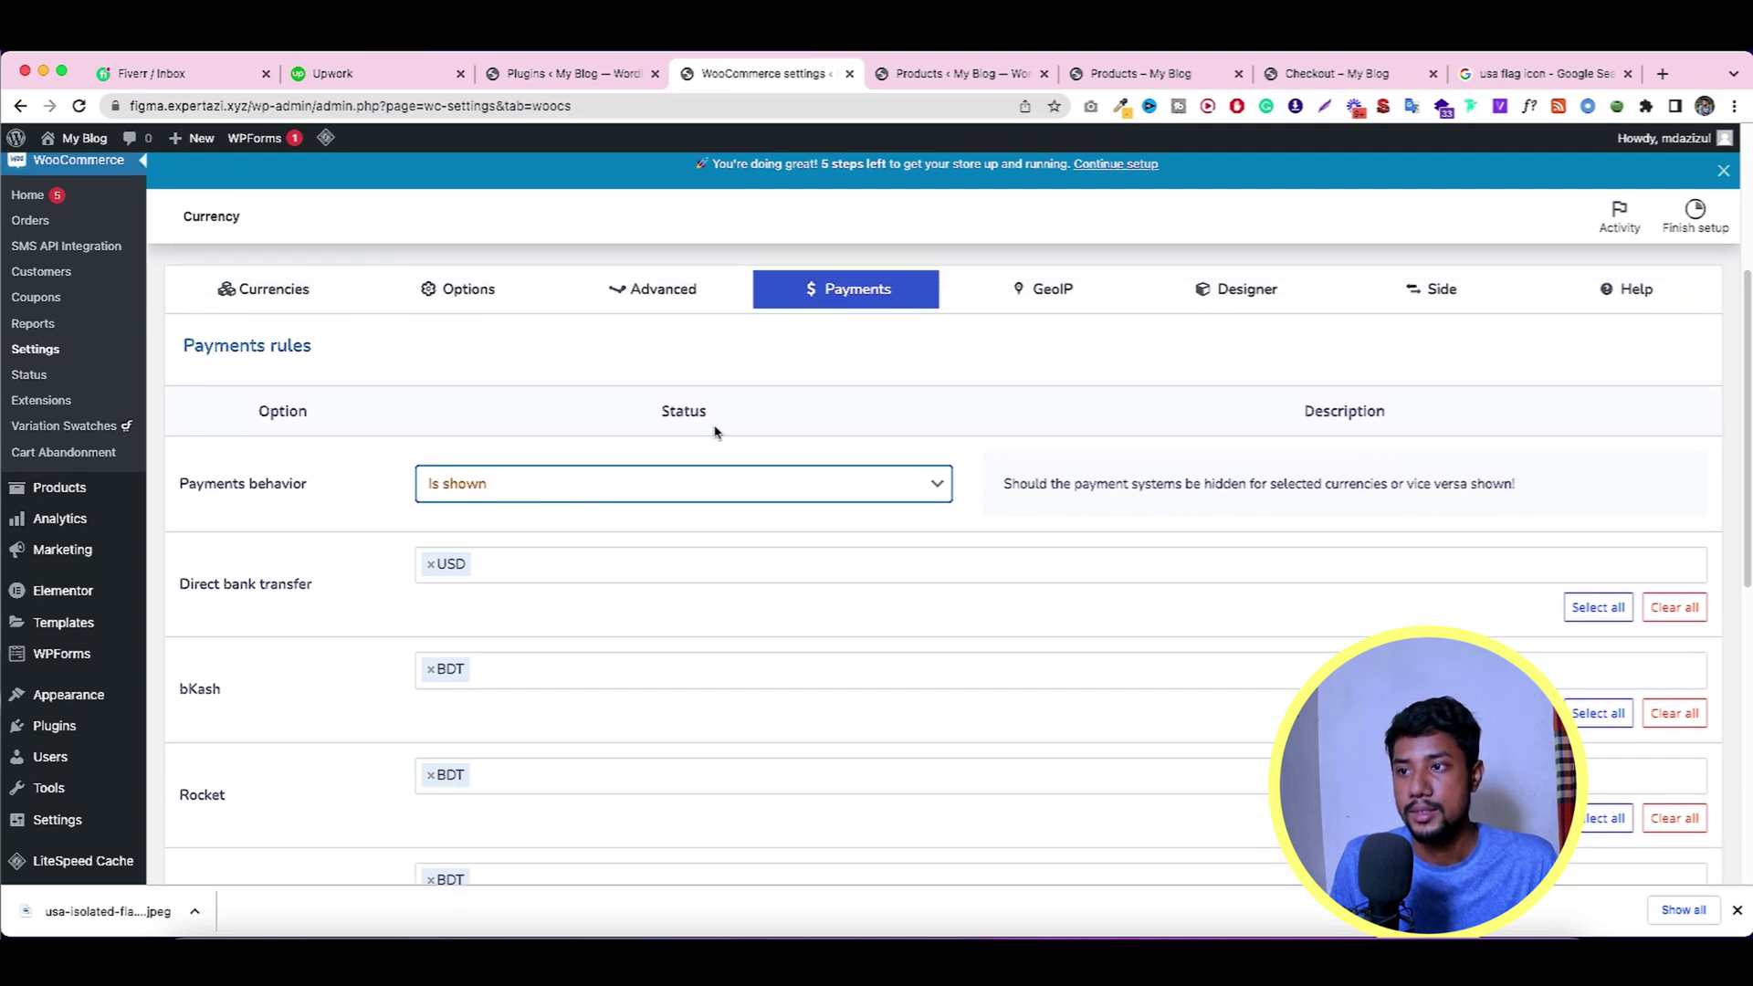
{"action": "scroll", "coordinate": [746, 454], "scroll_direction": "down", "scroll_amount": 2}
{"action": "left_click", "coordinate": [255, 420]}
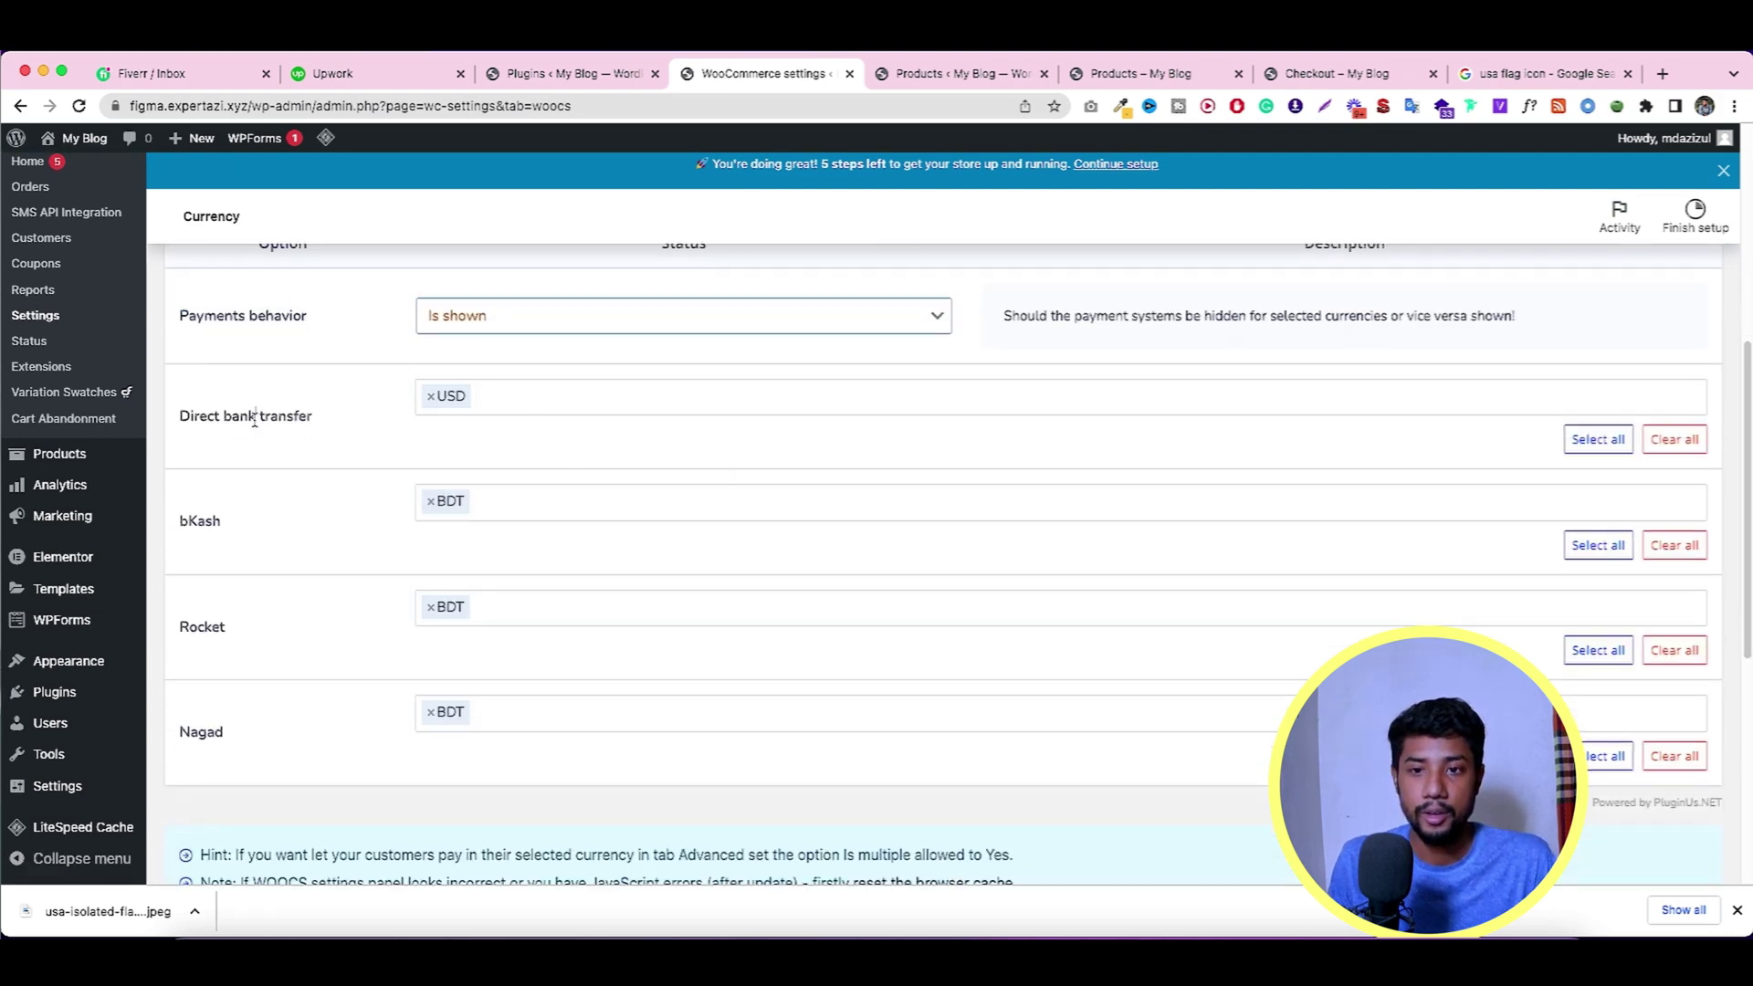
{"action": "triple_click", "coordinate": [255, 420]}
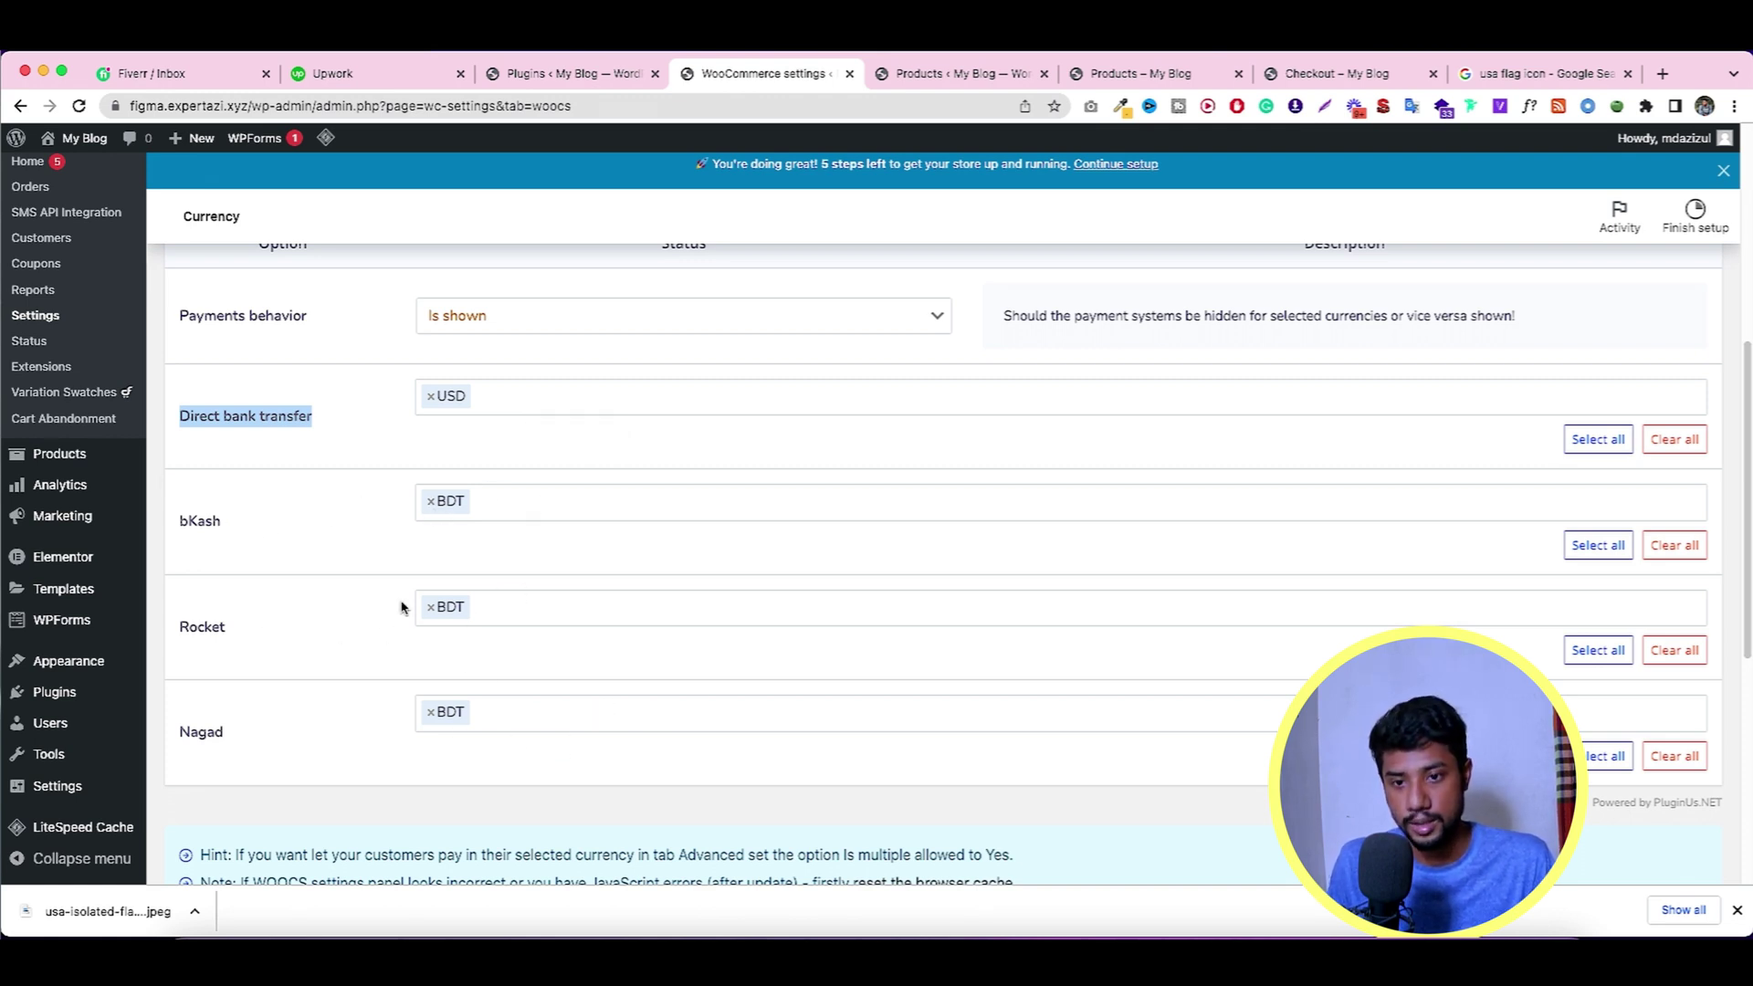
Open WooCommerce's payment method settings in a new browser tab and check which methods are enabled.
{"action": "scroll", "coordinate": [273, 470], "scroll_direction": "up", "scroll_amount": 10}
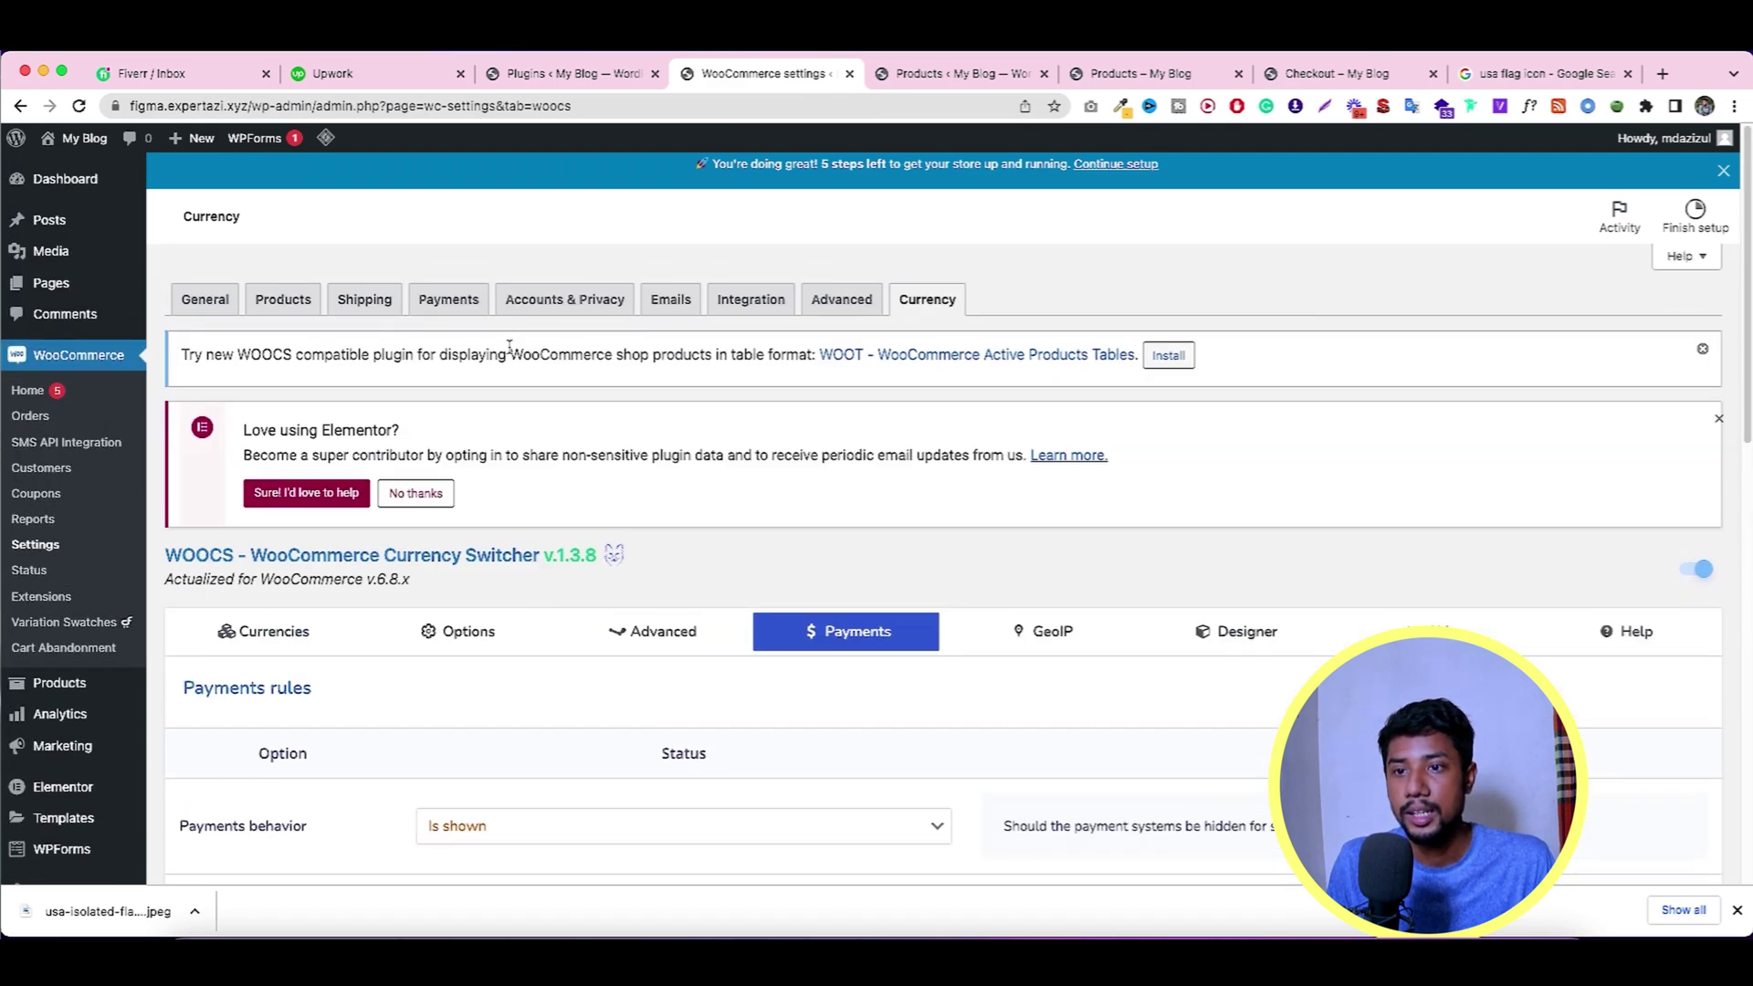
{"action": "right_click", "coordinate": [446, 290]}
{"action": "left_click", "coordinate": [484, 304]}
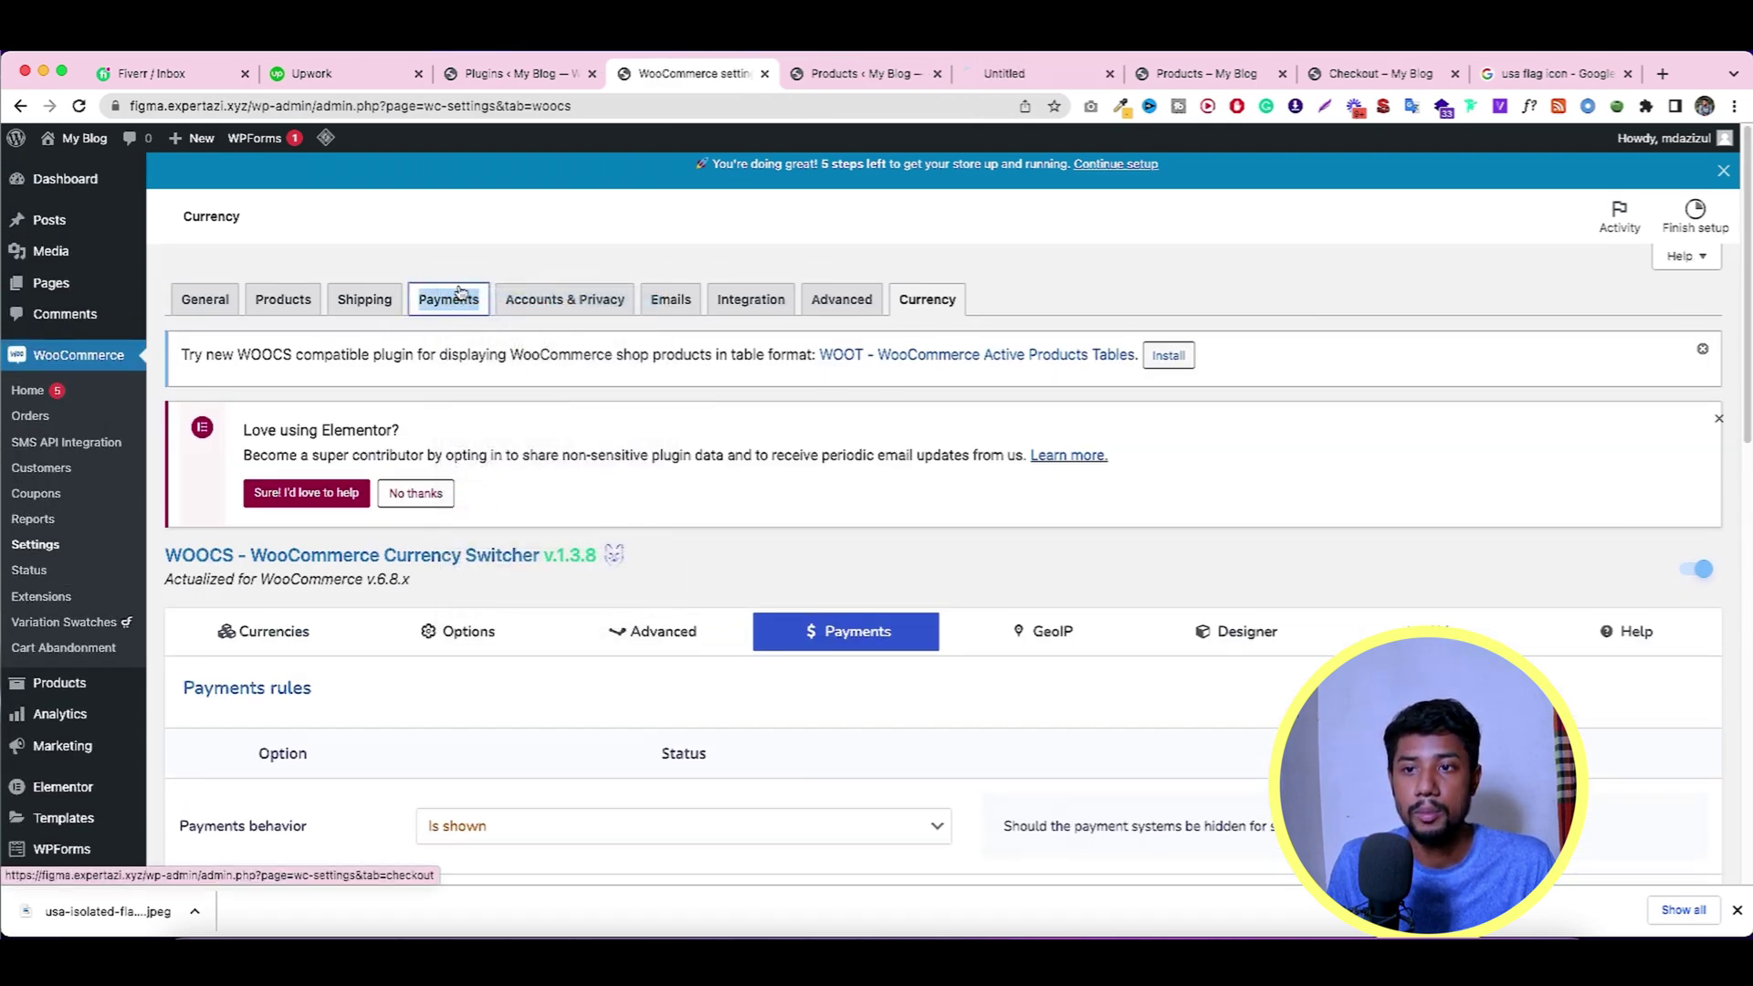
{"action": "left_click", "coordinate": [1065, 82]}
{"action": "scroll", "coordinate": [547, 365], "scroll_direction": "down", "scroll_amount": 2}
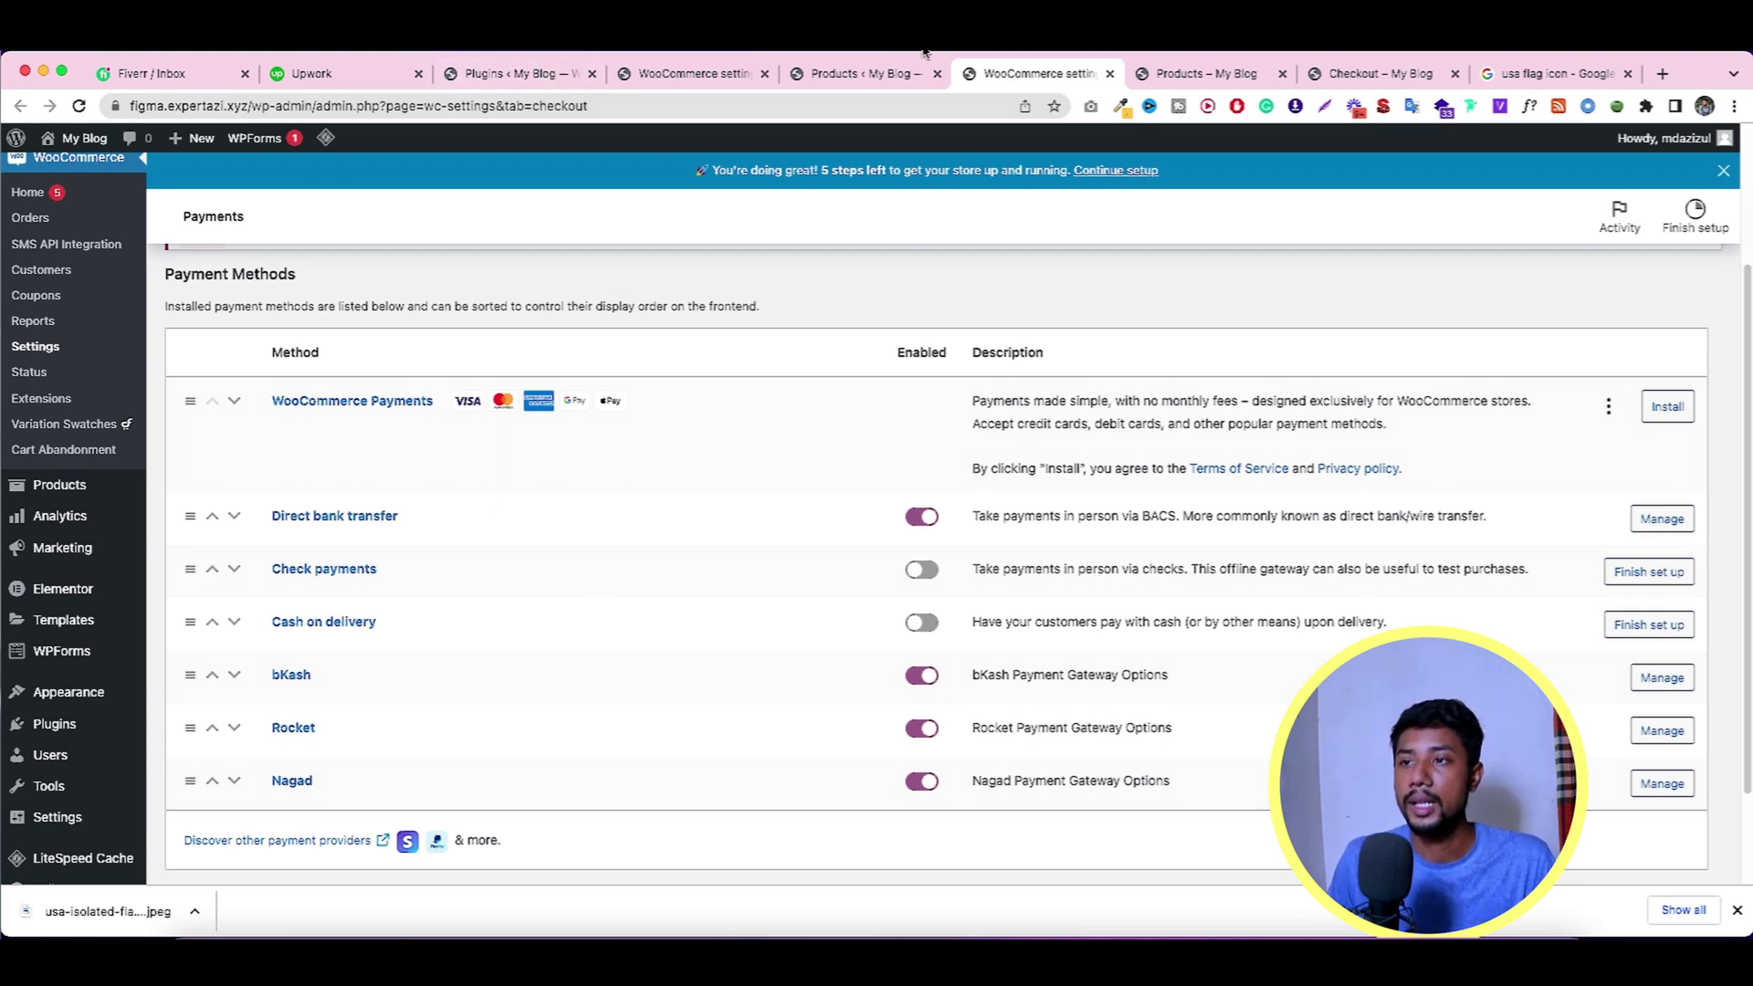
Return to the WOOCS payments rules and save the settings.
{"action": "left_click", "coordinate": [858, 73]}
{"action": "left_click", "coordinate": [1205, 73]}
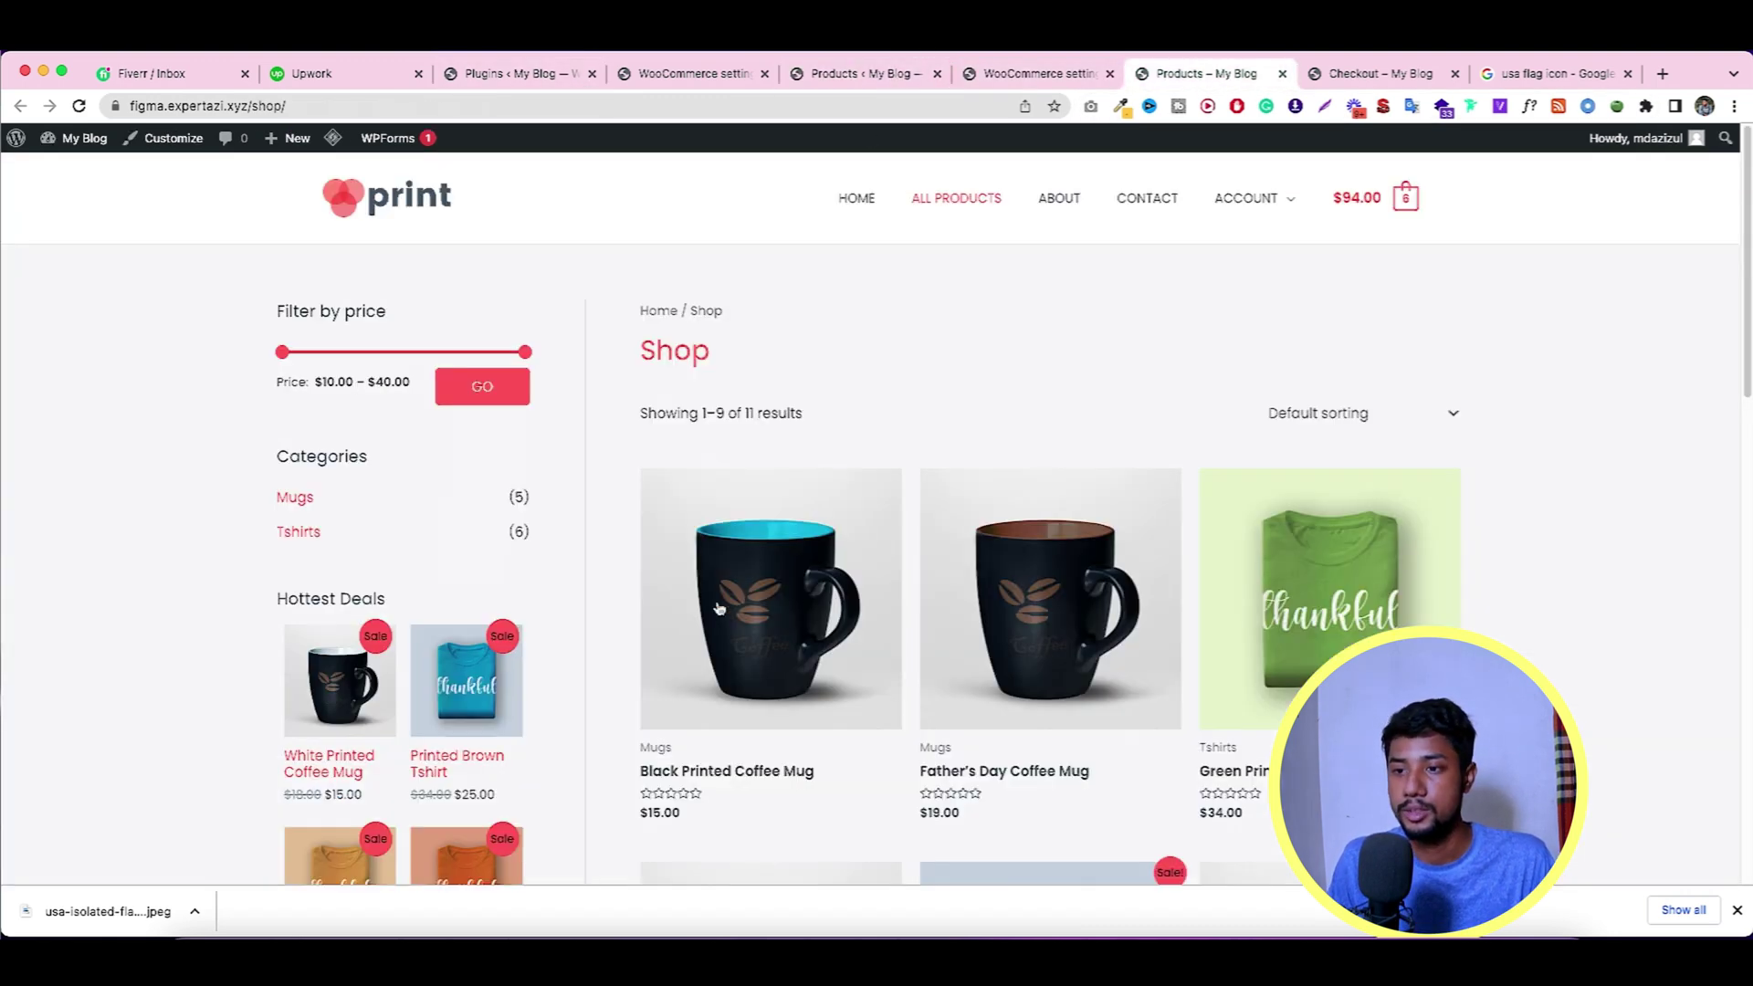
{"action": "left_click", "coordinate": [1374, 73]}
{"action": "left_click", "coordinate": [693, 73]}
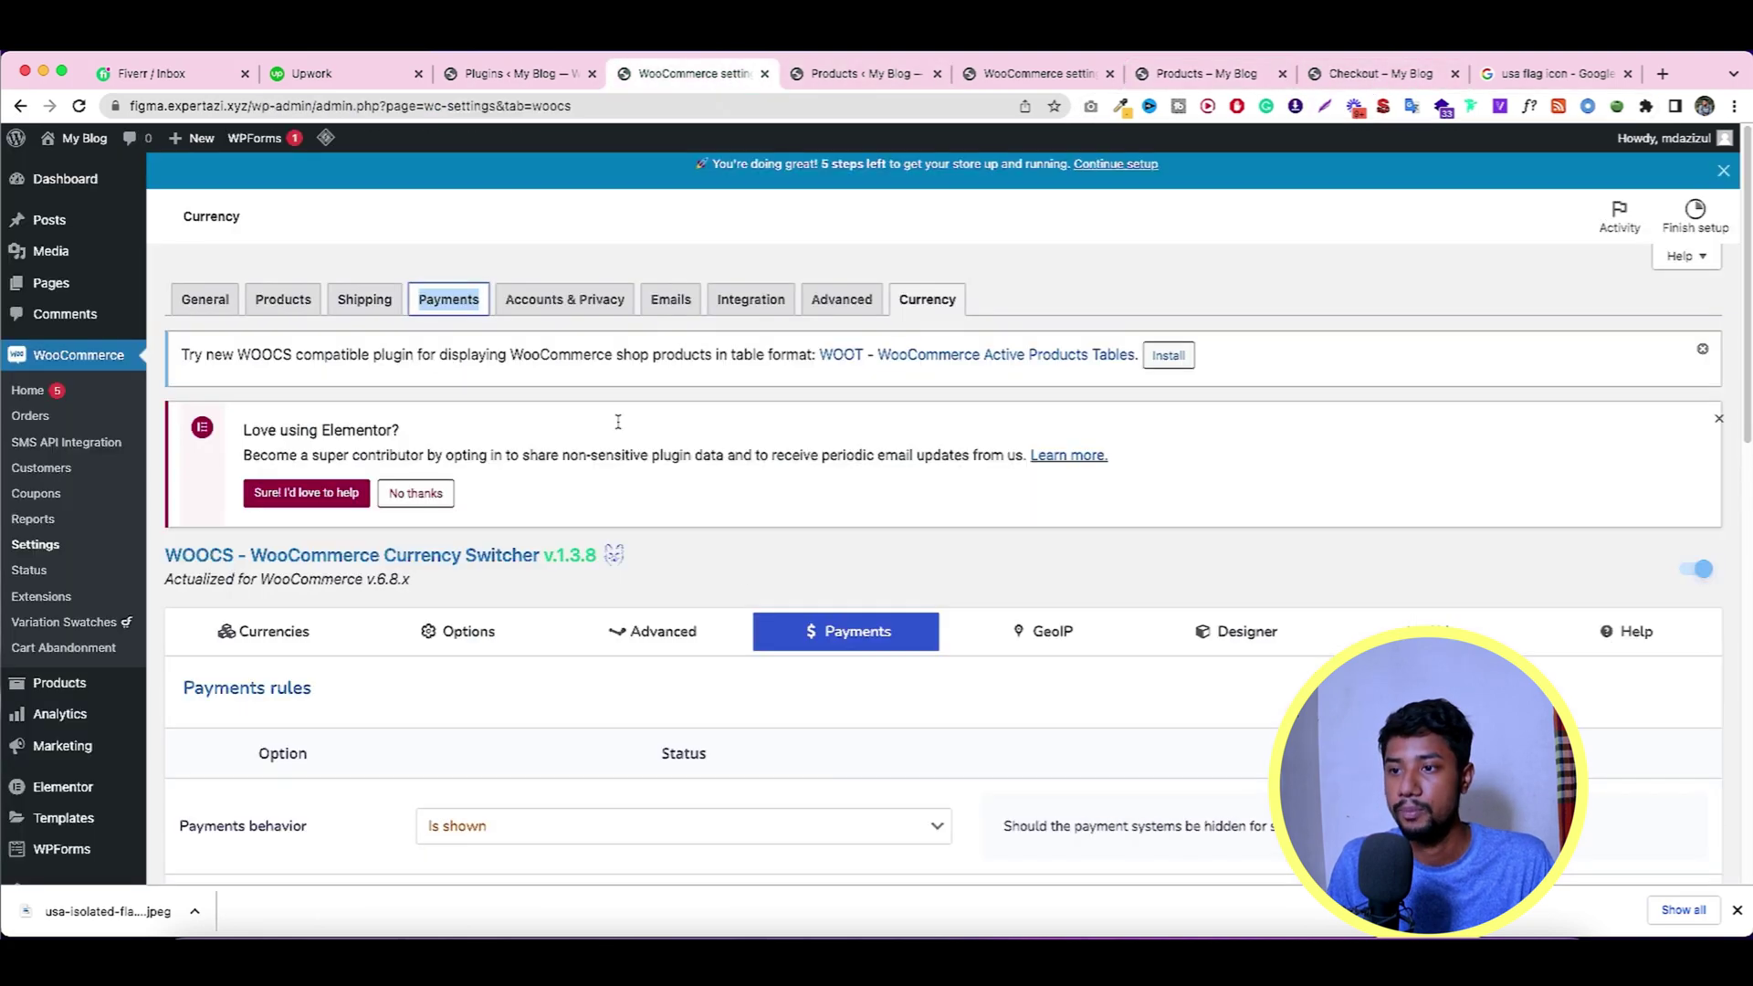
{"action": "scroll", "coordinate": [760, 591], "scroll_direction": "down", "scroll_amount": 2}
{"action": "scroll", "coordinate": [509, 662], "scroll_direction": "down", "scroll_amount": 5}
{"action": "scroll", "coordinate": [450, 607], "scroll_direction": "up", "scroll_amount": 5}
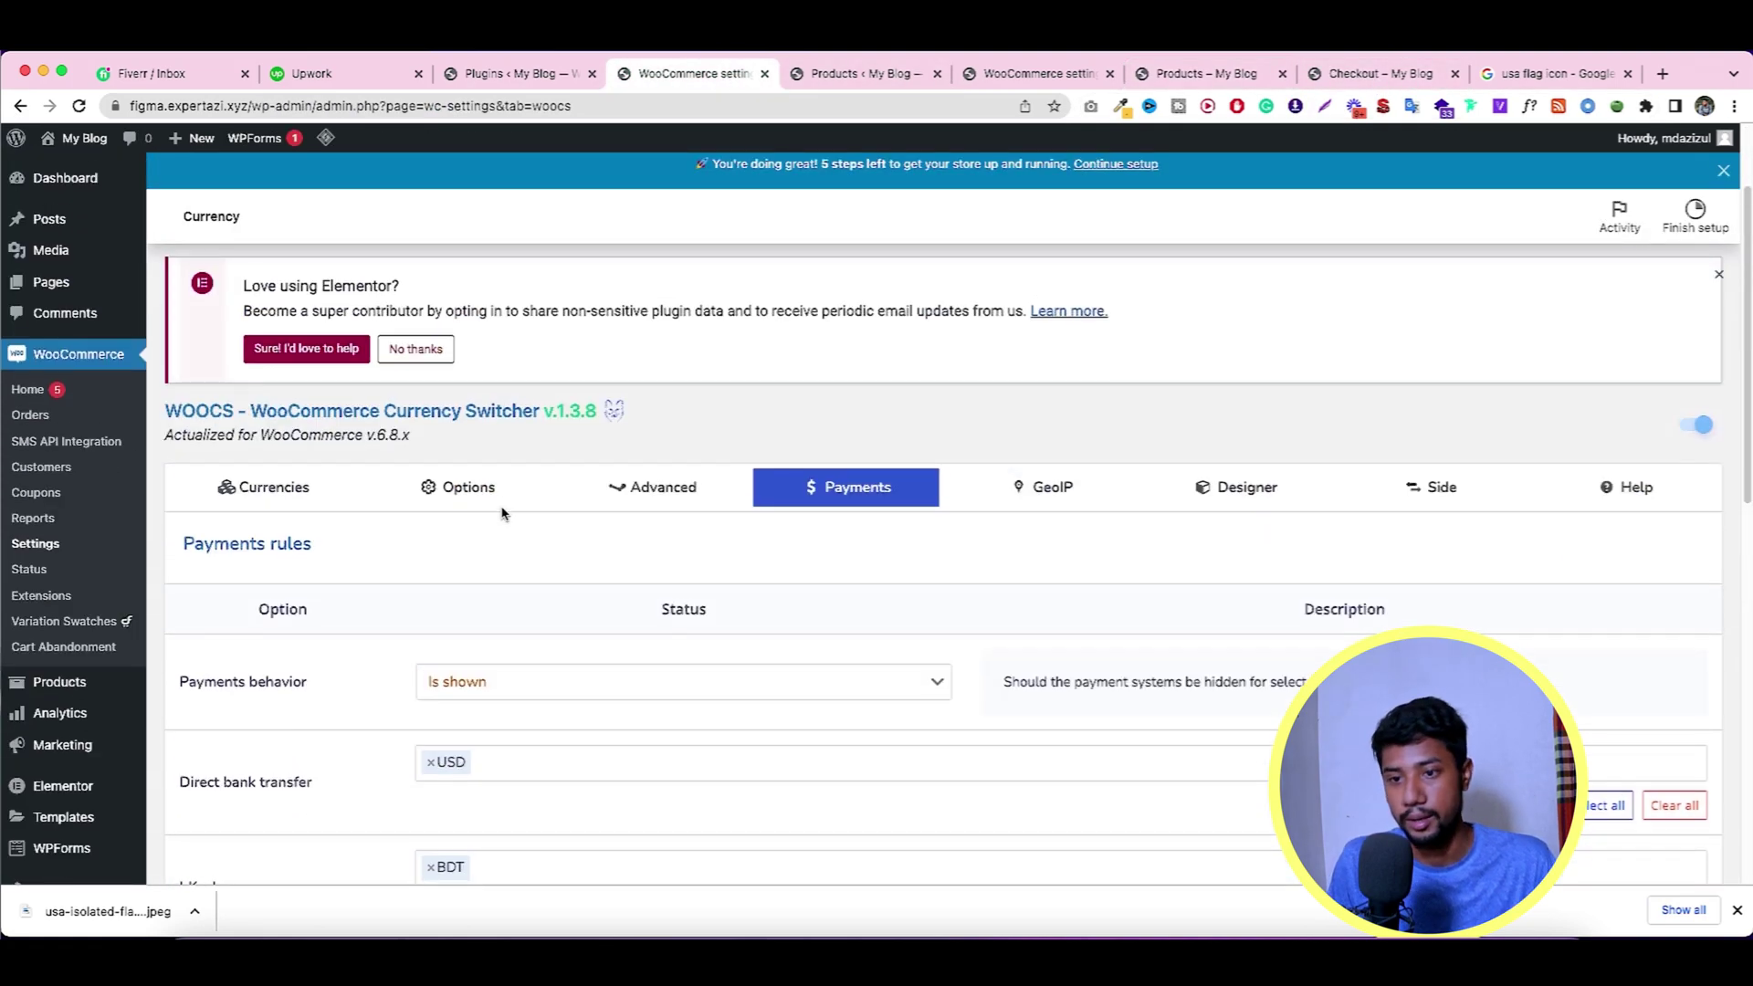
{"action": "scroll", "coordinate": [325, 683], "scroll_direction": "down", "scroll_amount": 10}
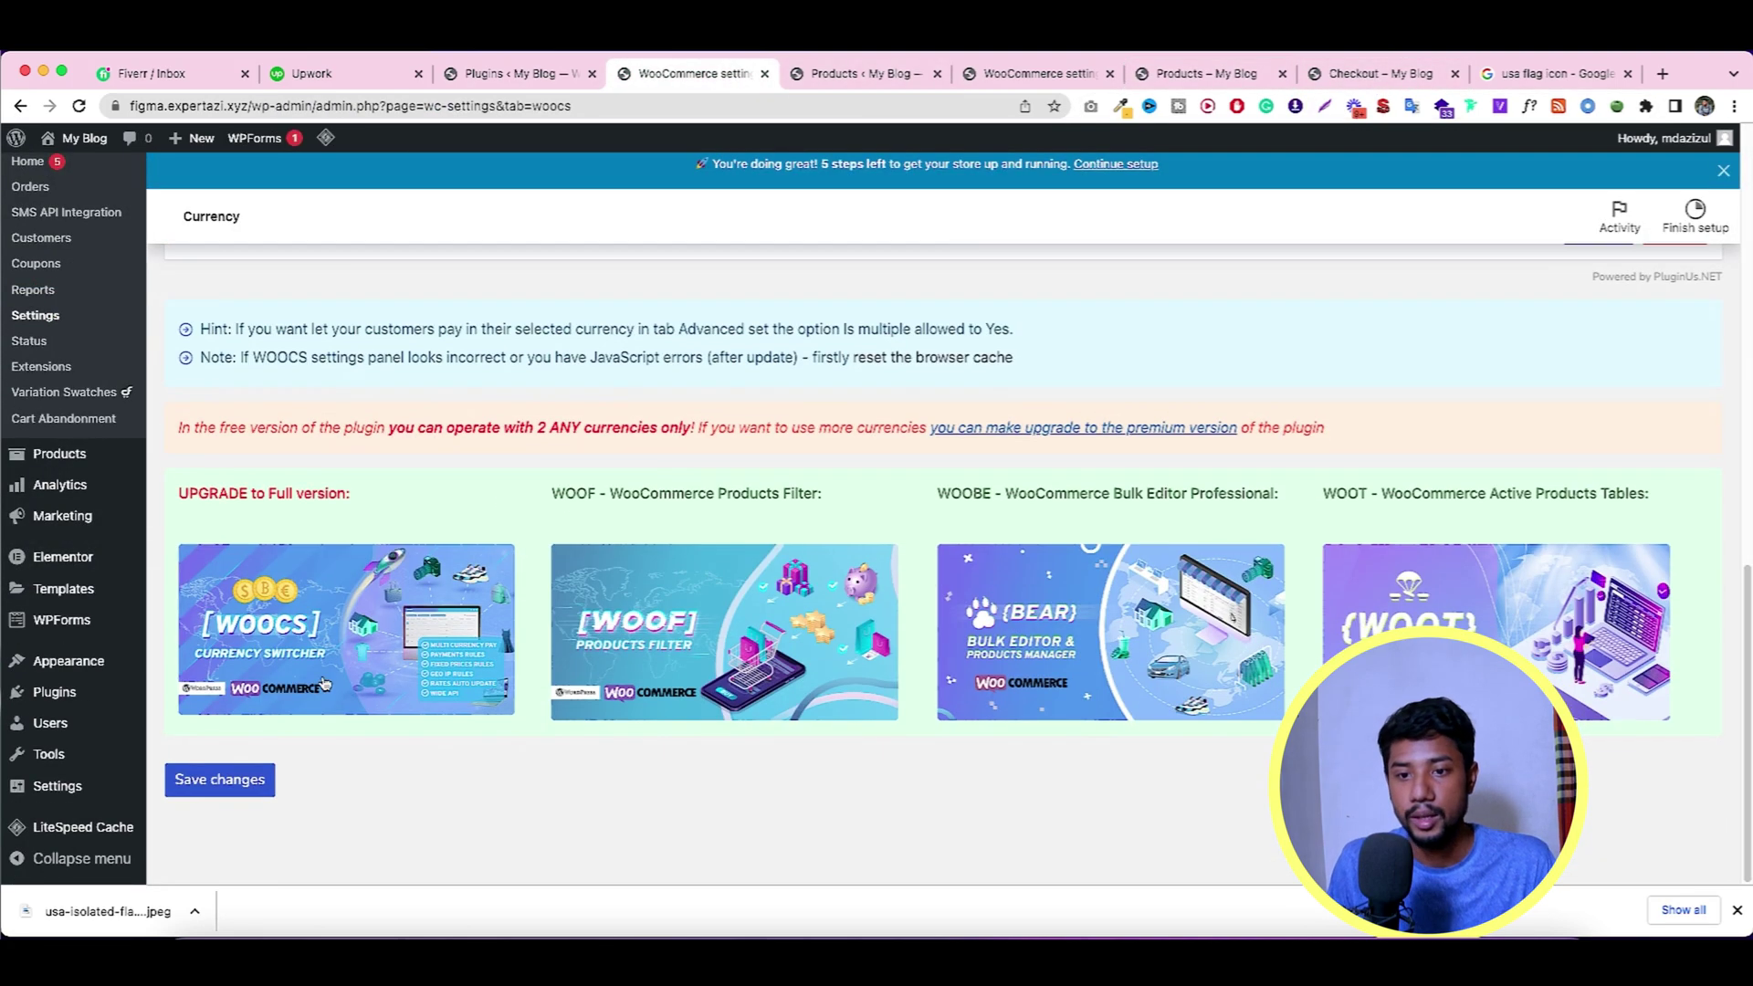
{"action": "left_click", "coordinate": [254, 783]}
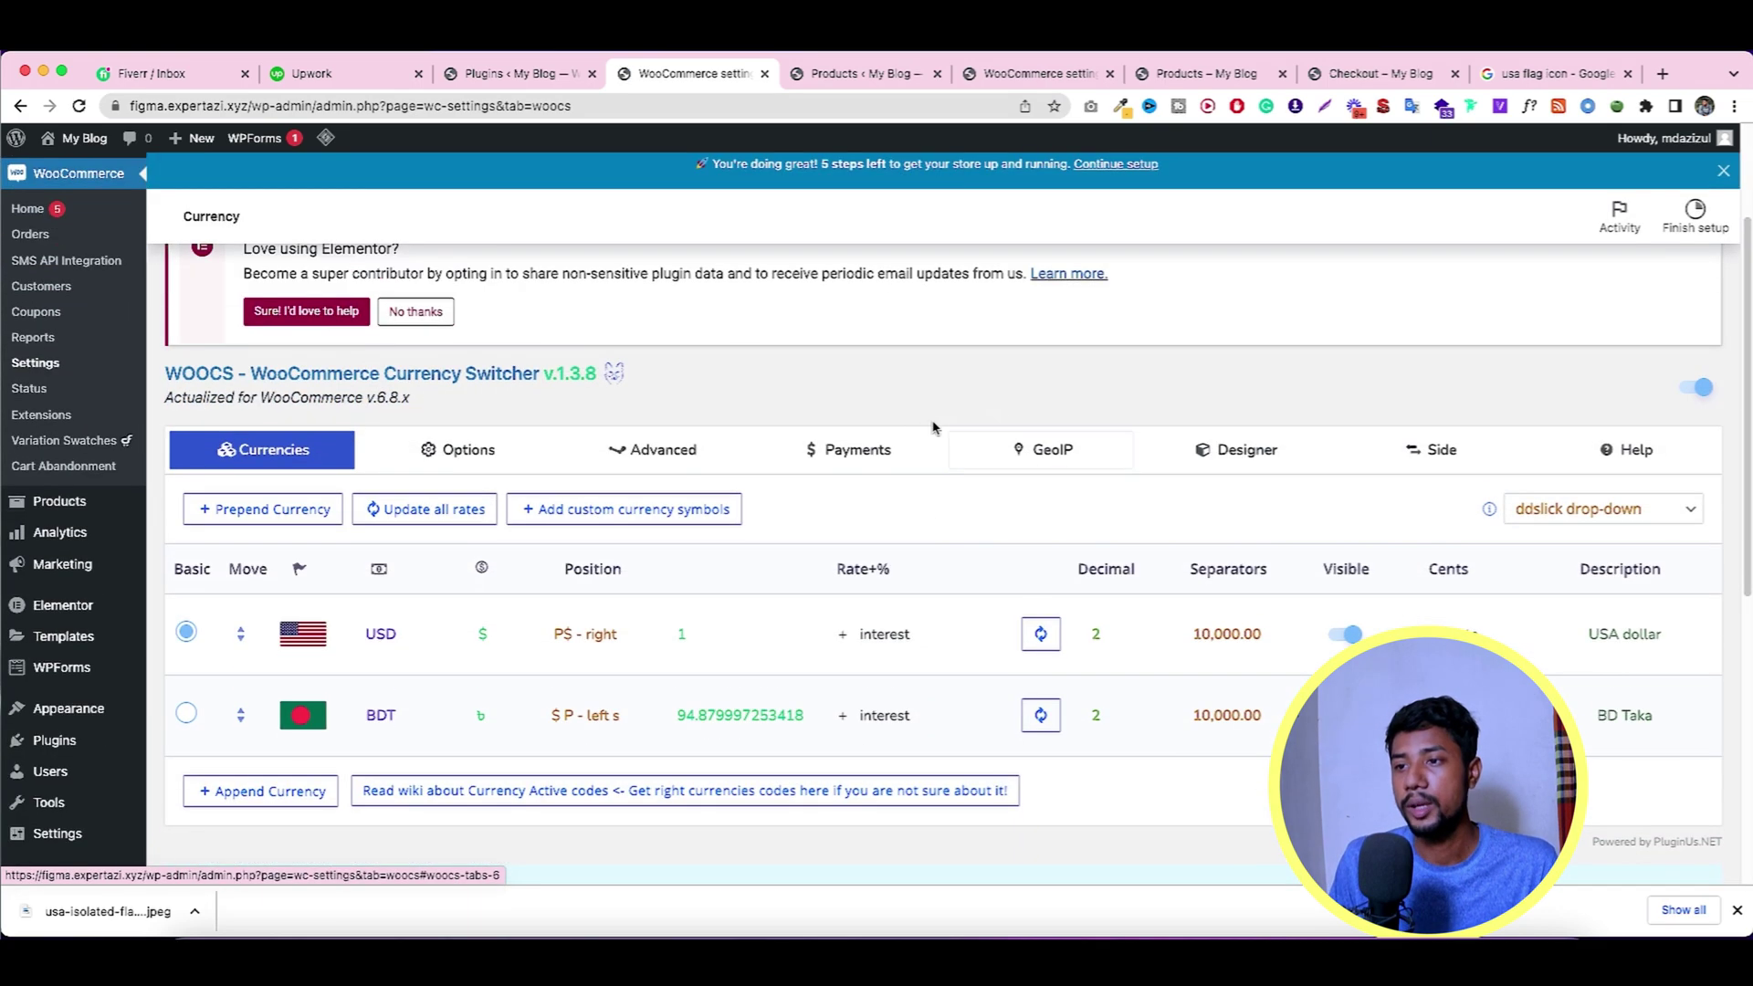
Check the GeoIP rules for the countries assigned to USD and BDT.
{"action": "left_click", "coordinate": [1045, 449]}
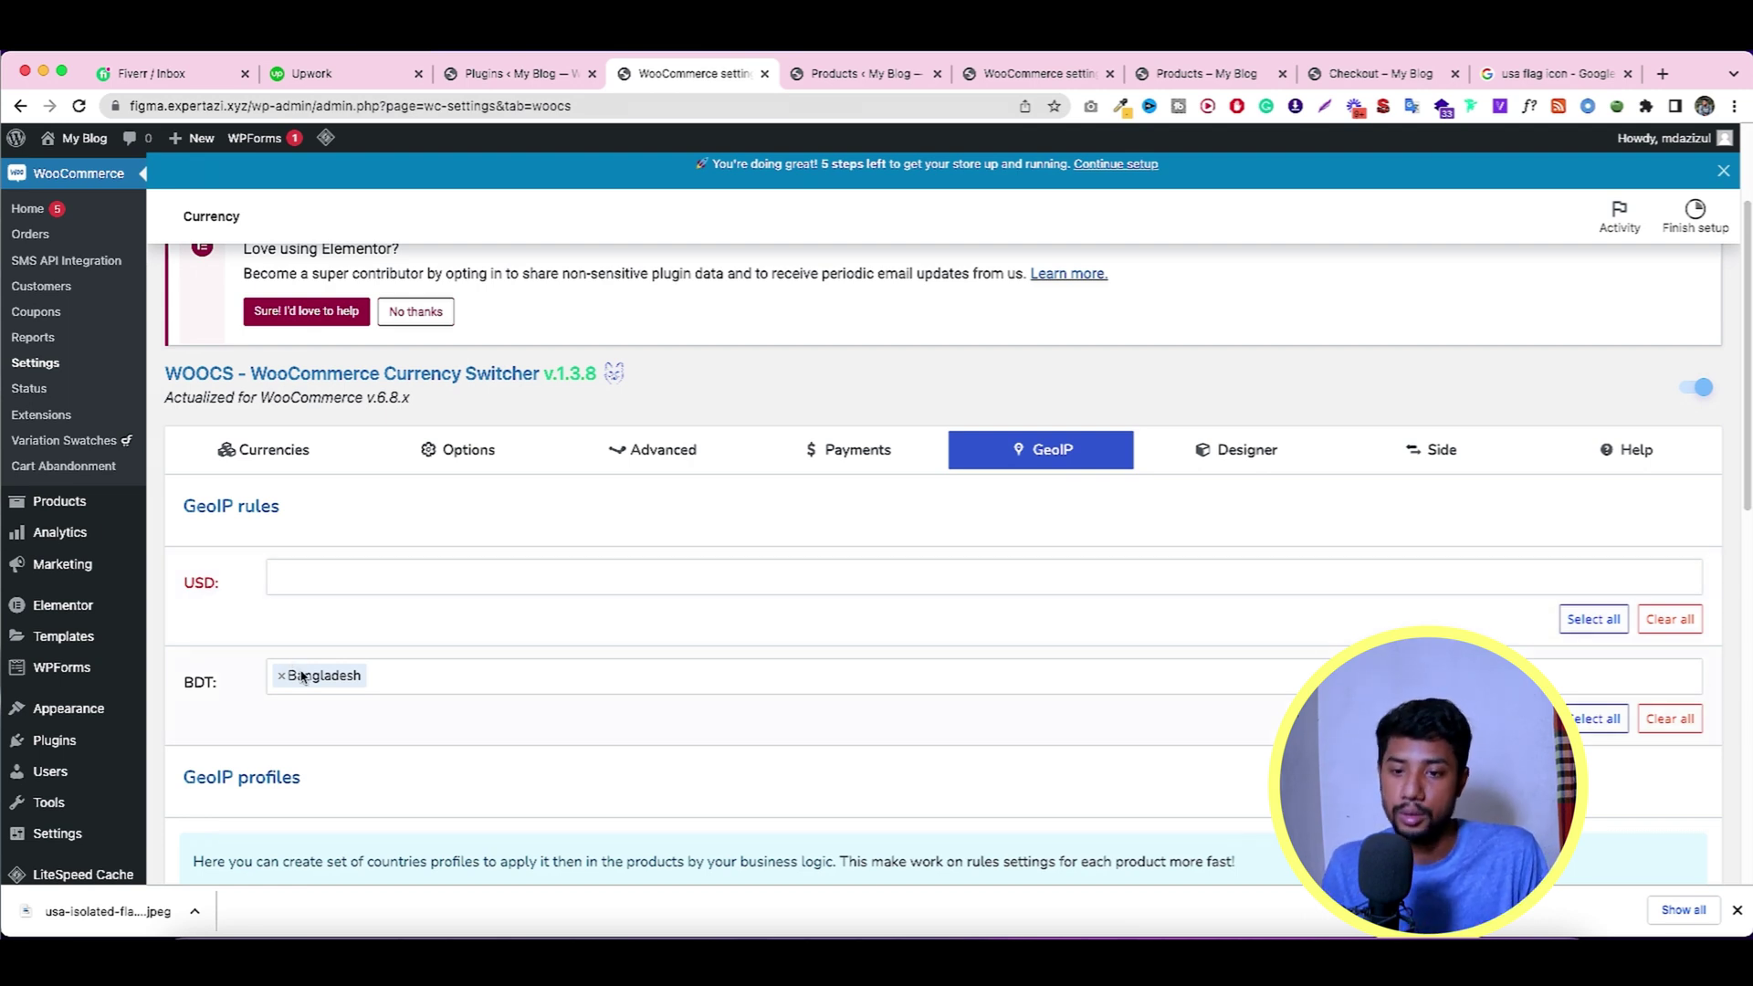
{"action": "scroll", "coordinate": [447, 664], "scroll_direction": "down", "scroll_amount": 2}
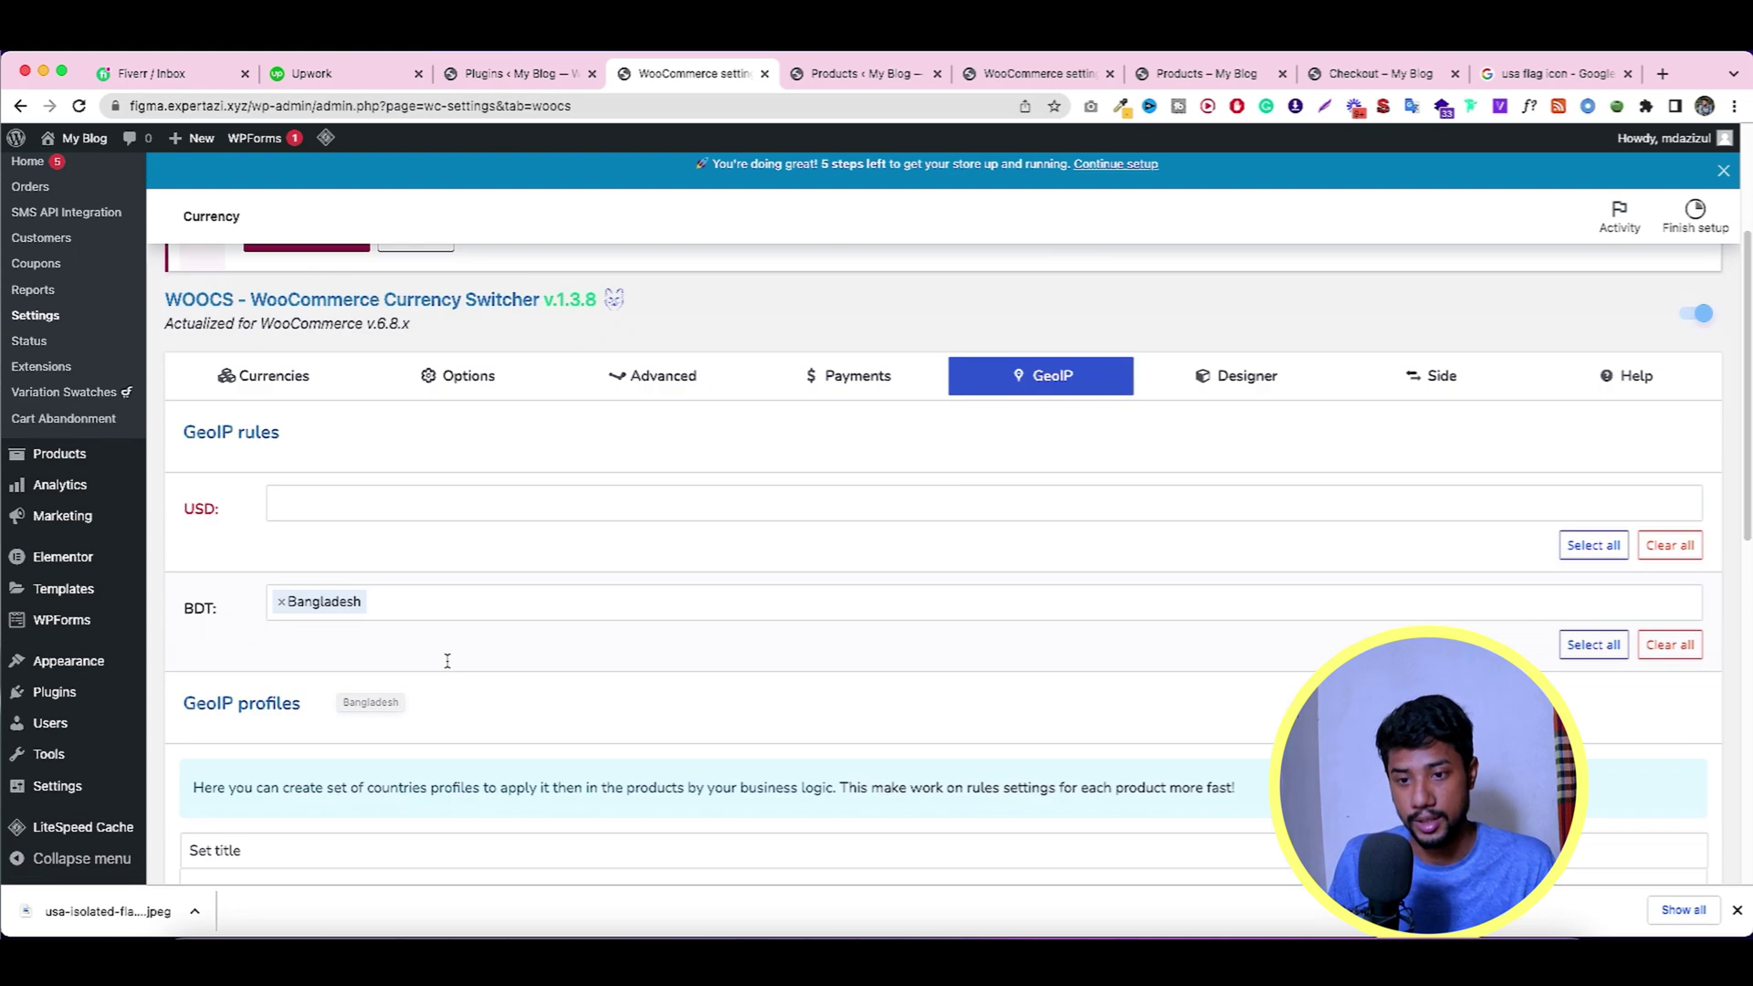
{"action": "scroll", "coordinate": [1299, 464], "scroll_direction": "up", "scroll_amount": 2}
Open the [woocs sd=1] currency switcher for editing in the Smart Designer and view its general settings.
{"action": "left_click", "coordinate": [1224, 435]}
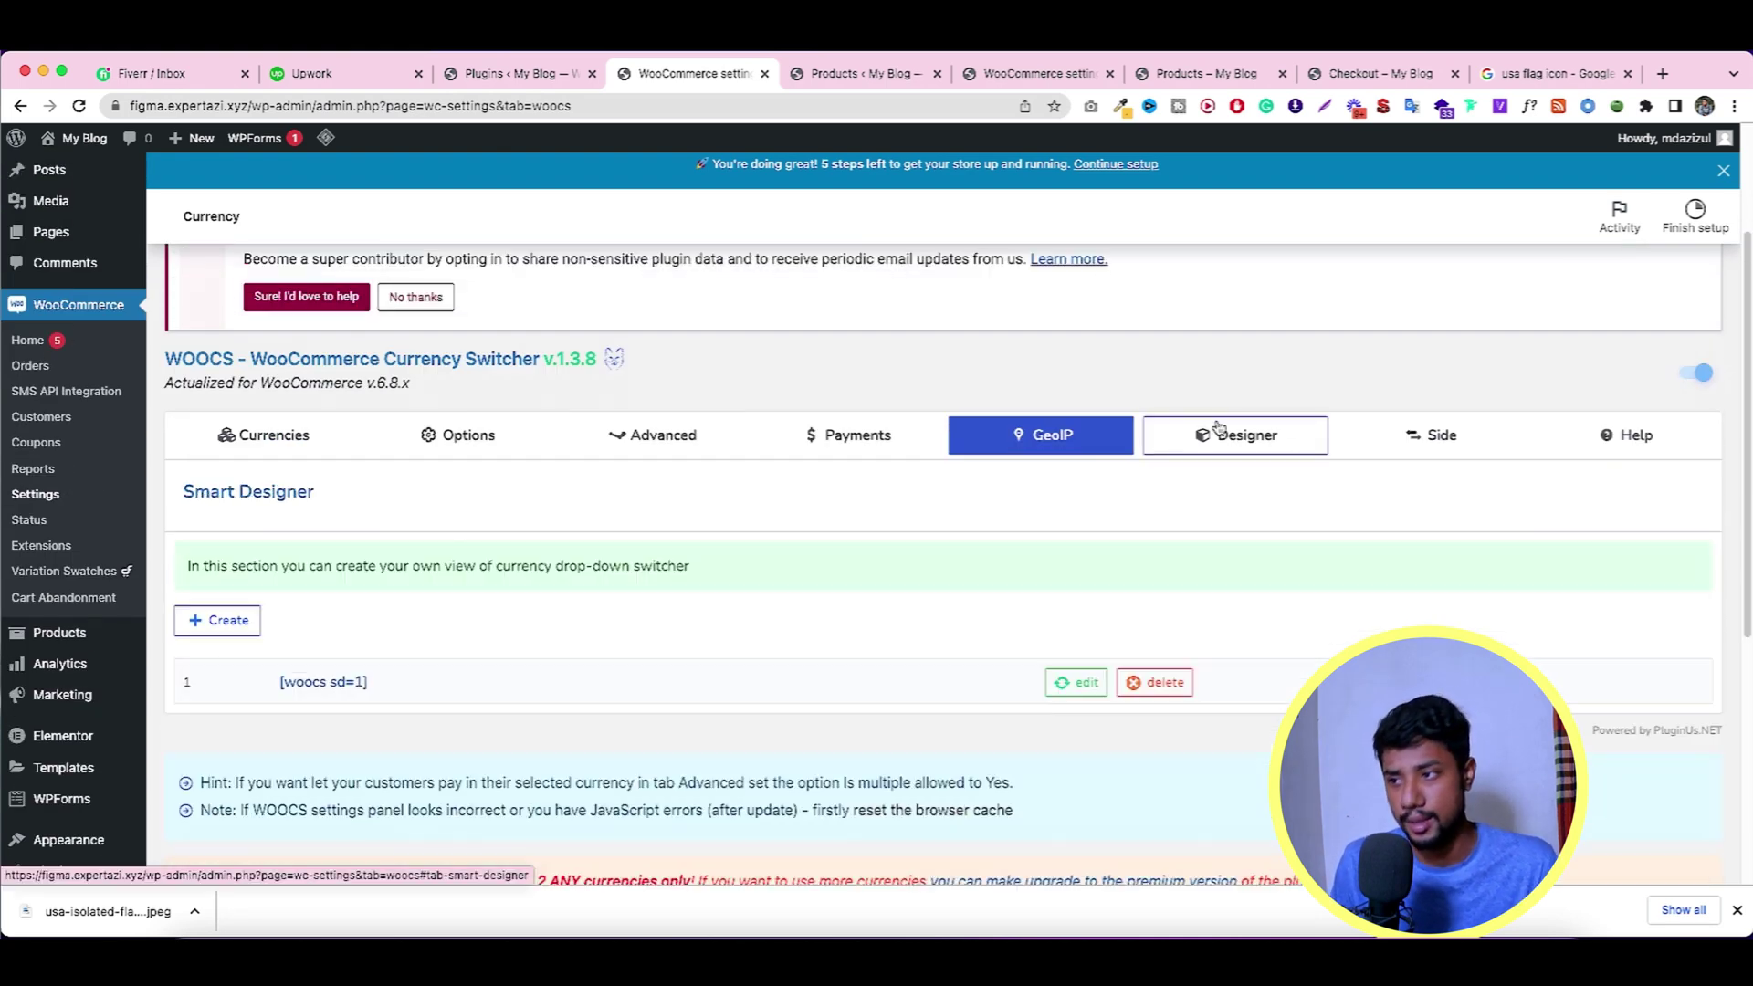
{"action": "left_click", "coordinate": [1077, 682]}
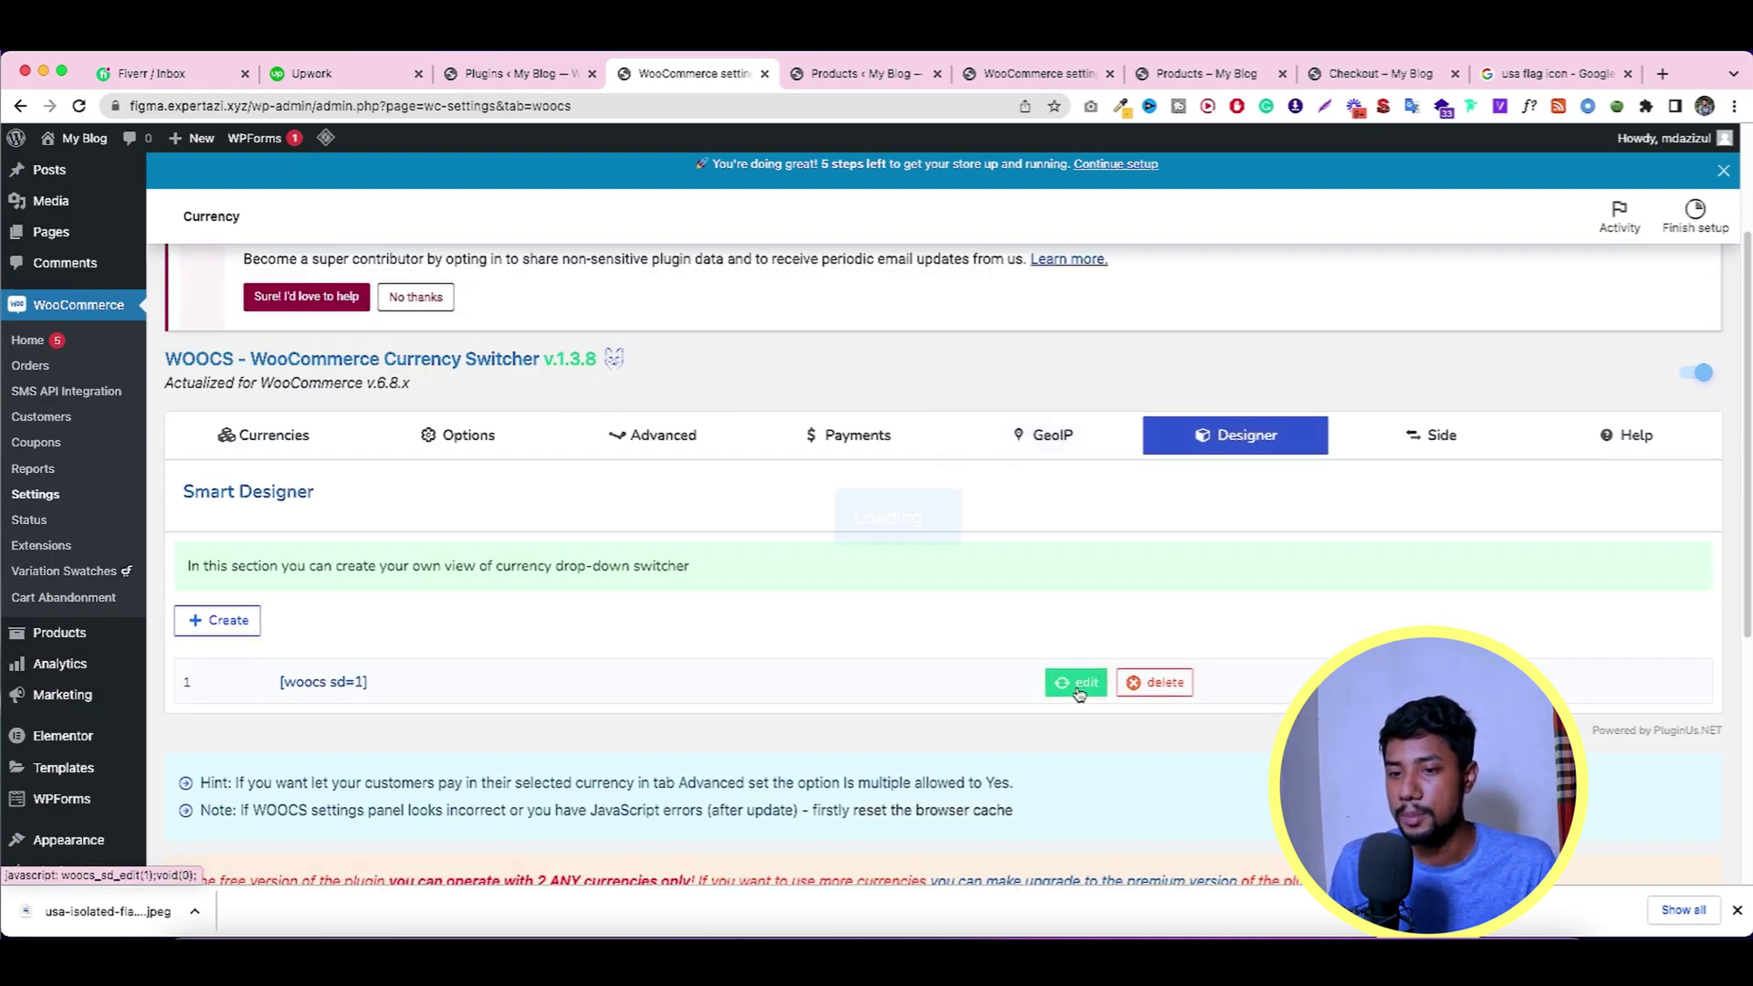
{"action": "scroll", "coordinate": [1077, 692], "scroll_direction": "down", "scroll_amount": 3}
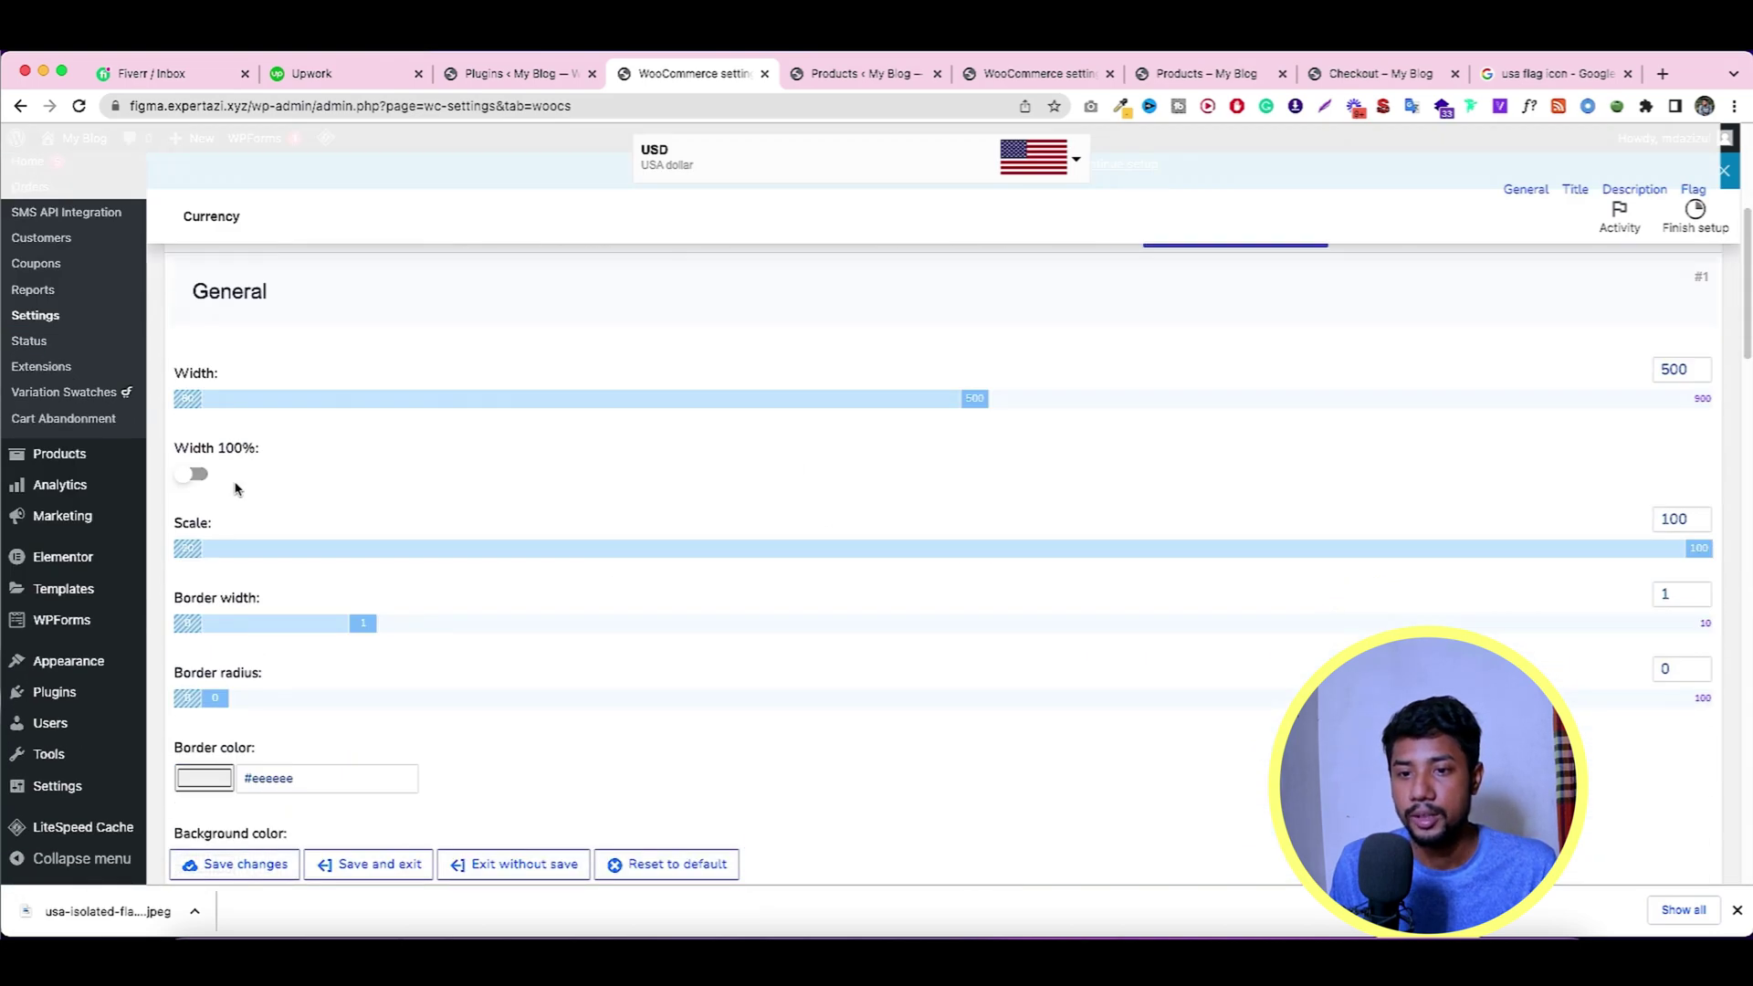
Leave the current editing view and reopen the [woocs sd=1] switcher for editing in the Smart Designer.
{"action": "left_click", "coordinate": [20, 105]}
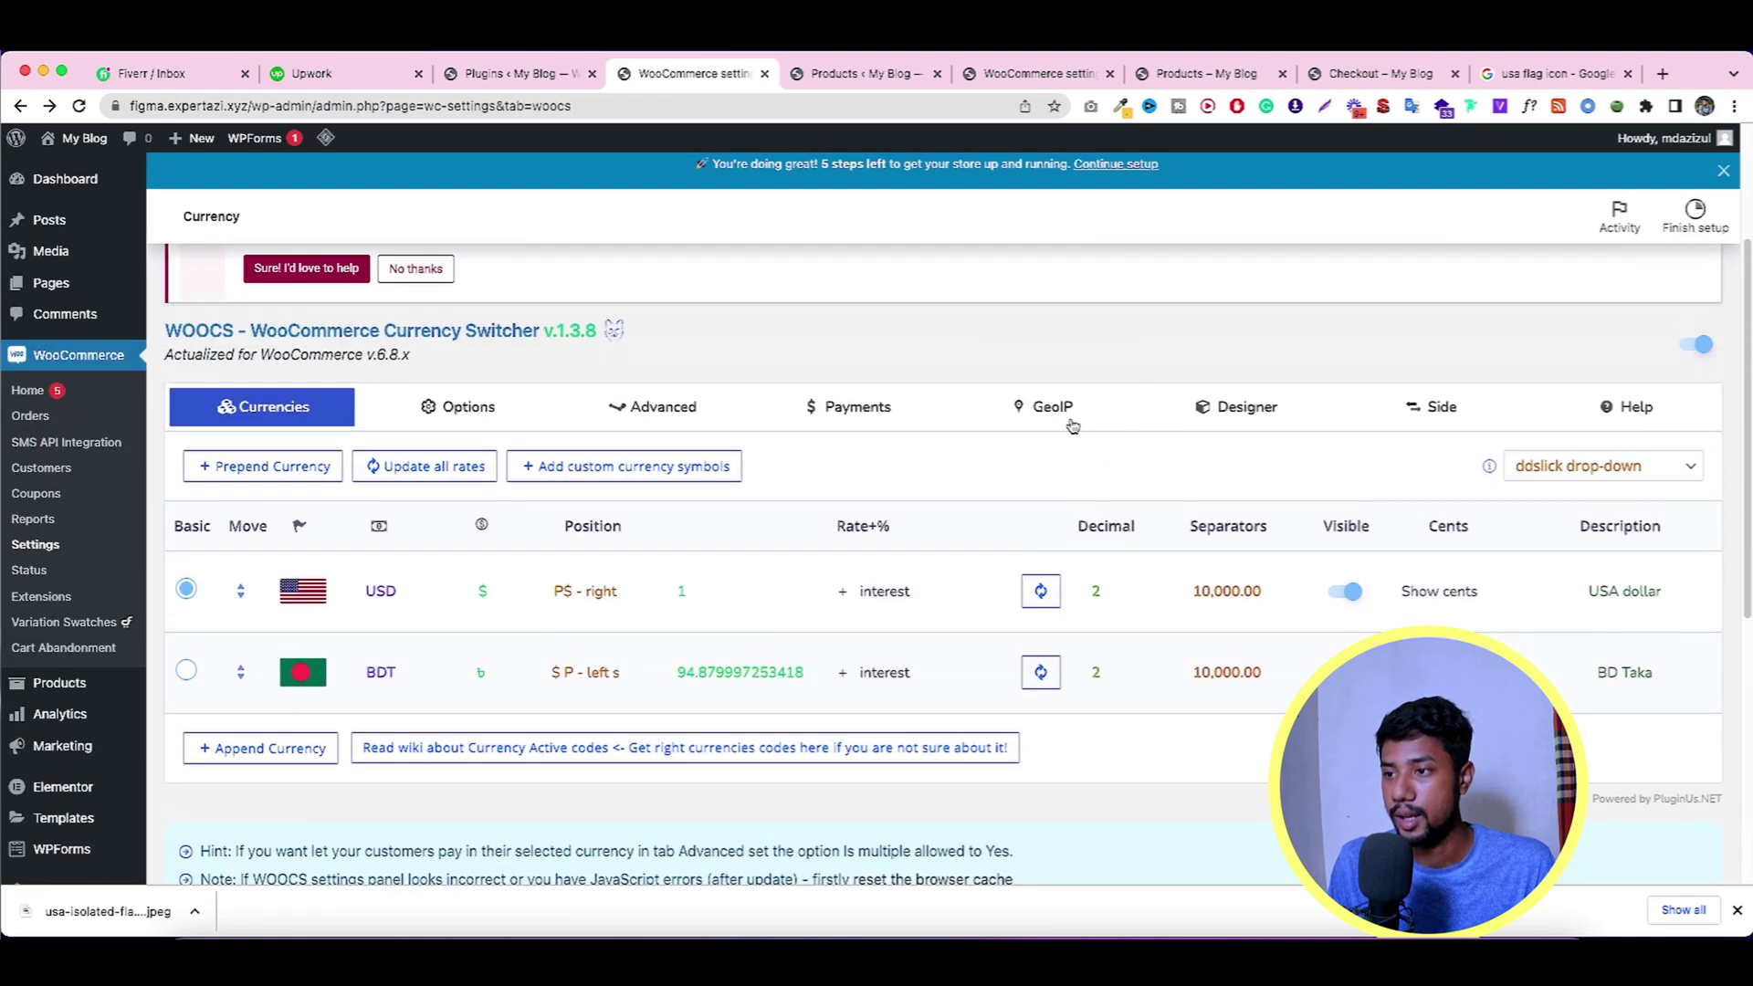
{"action": "left_click", "coordinate": [1228, 406]}
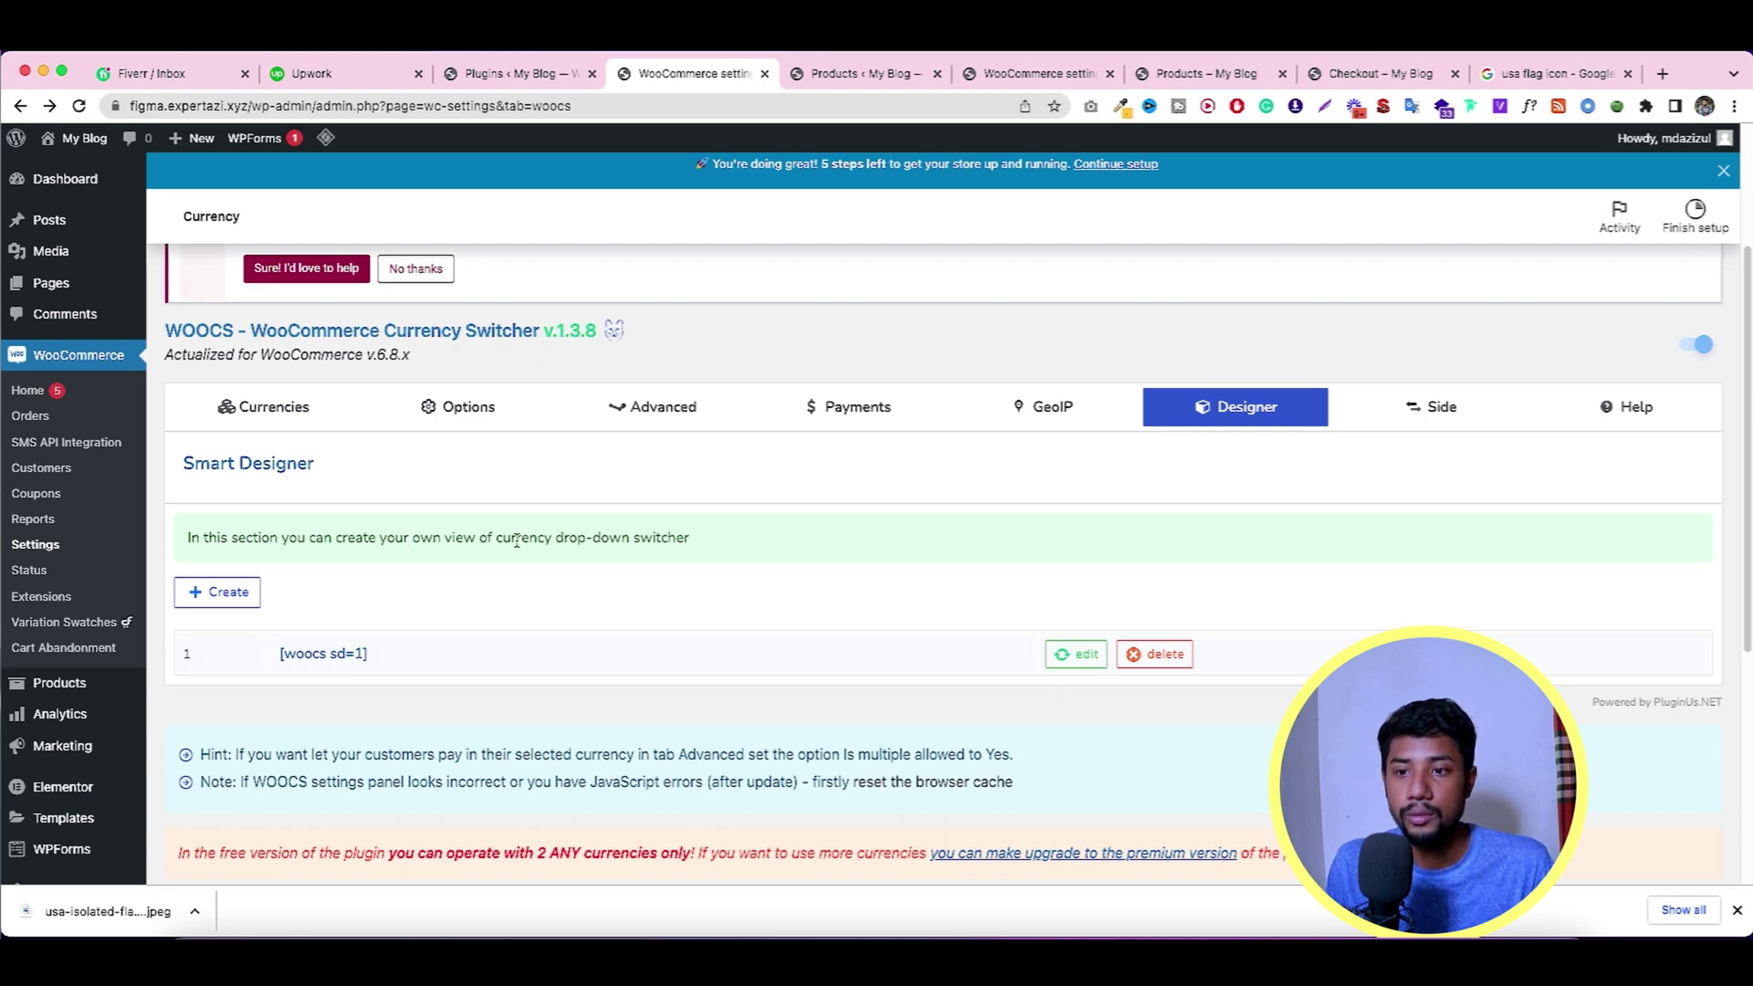
{"action": "left_click", "coordinate": [1080, 654]}
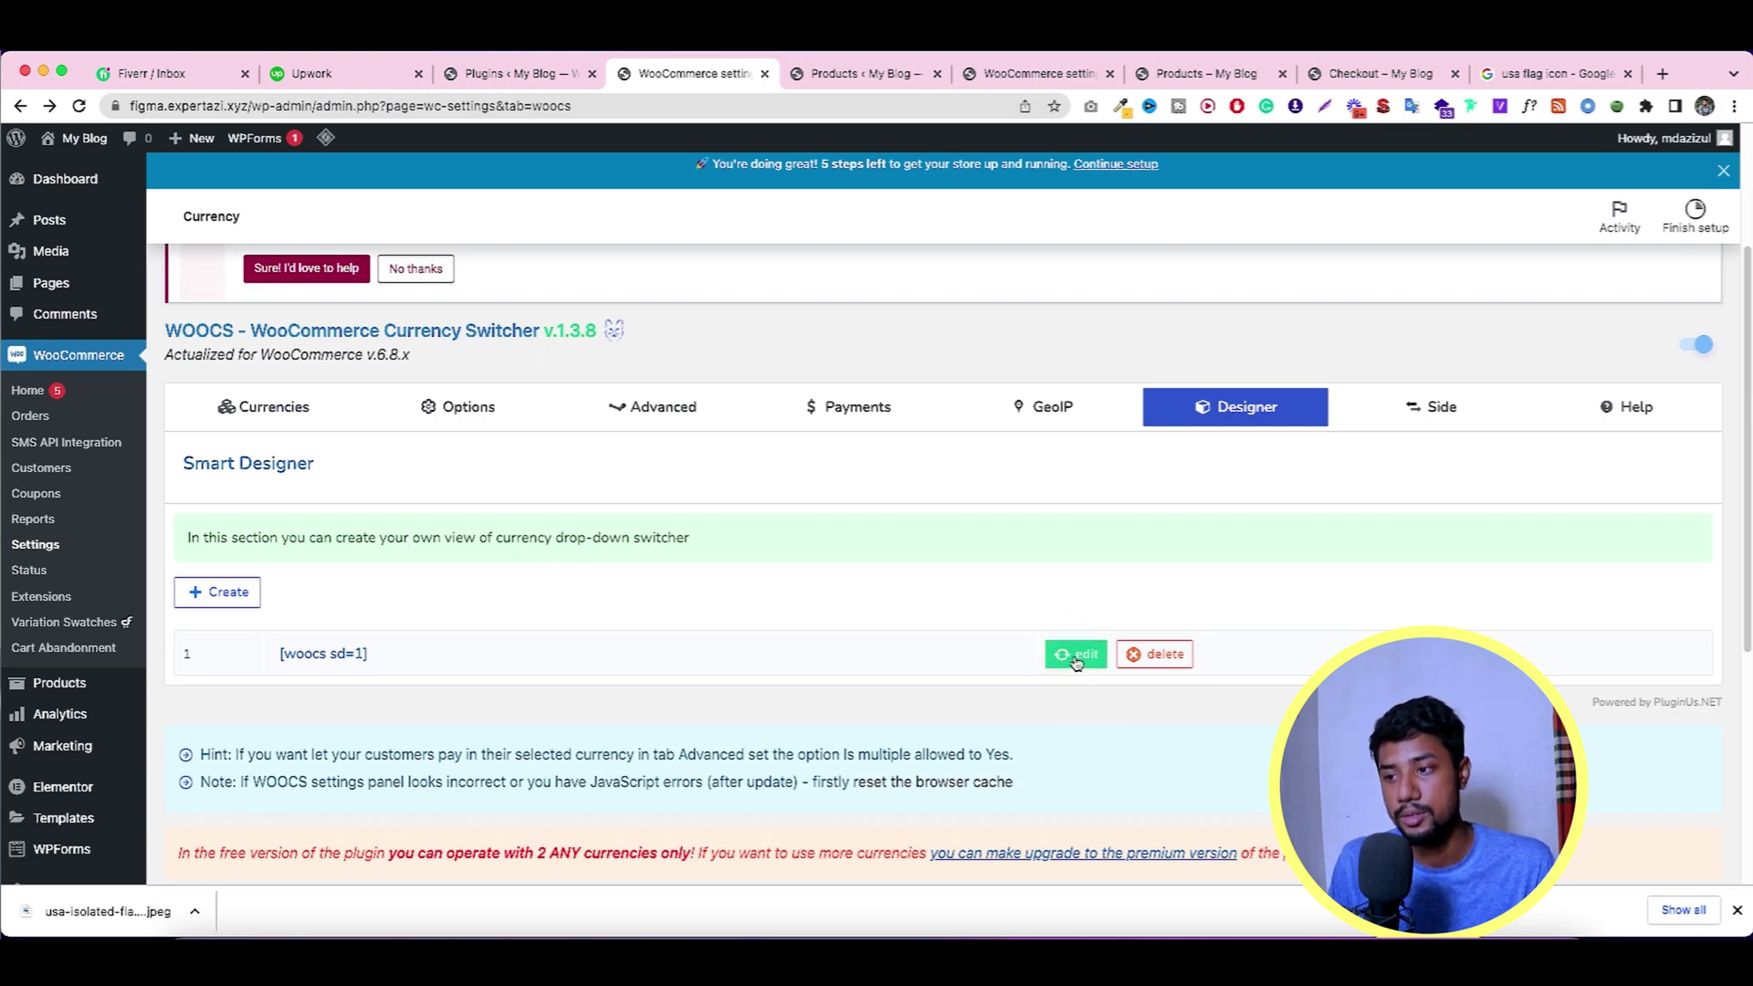
Check the currency switcher on the shop and checkout pages and return to the Smart Designer.
{"action": "left_click", "coordinate": [1207, 73]}
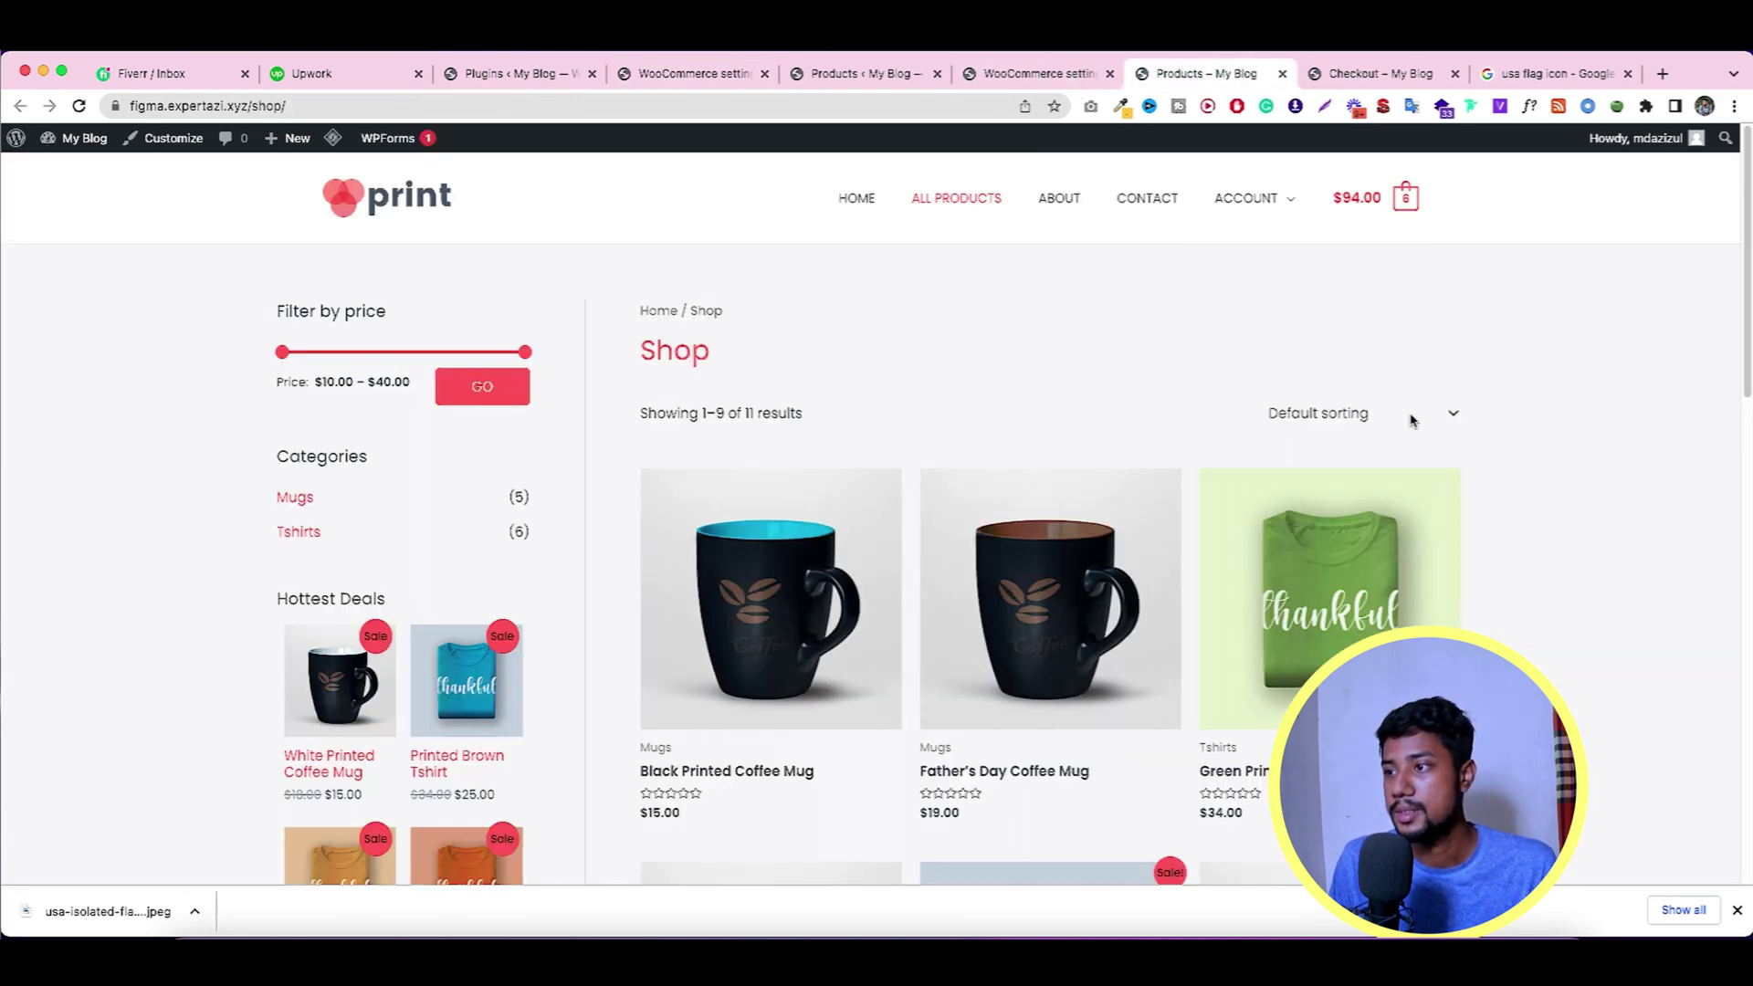
{"action": "key", "text": "ctrl+Tab"}
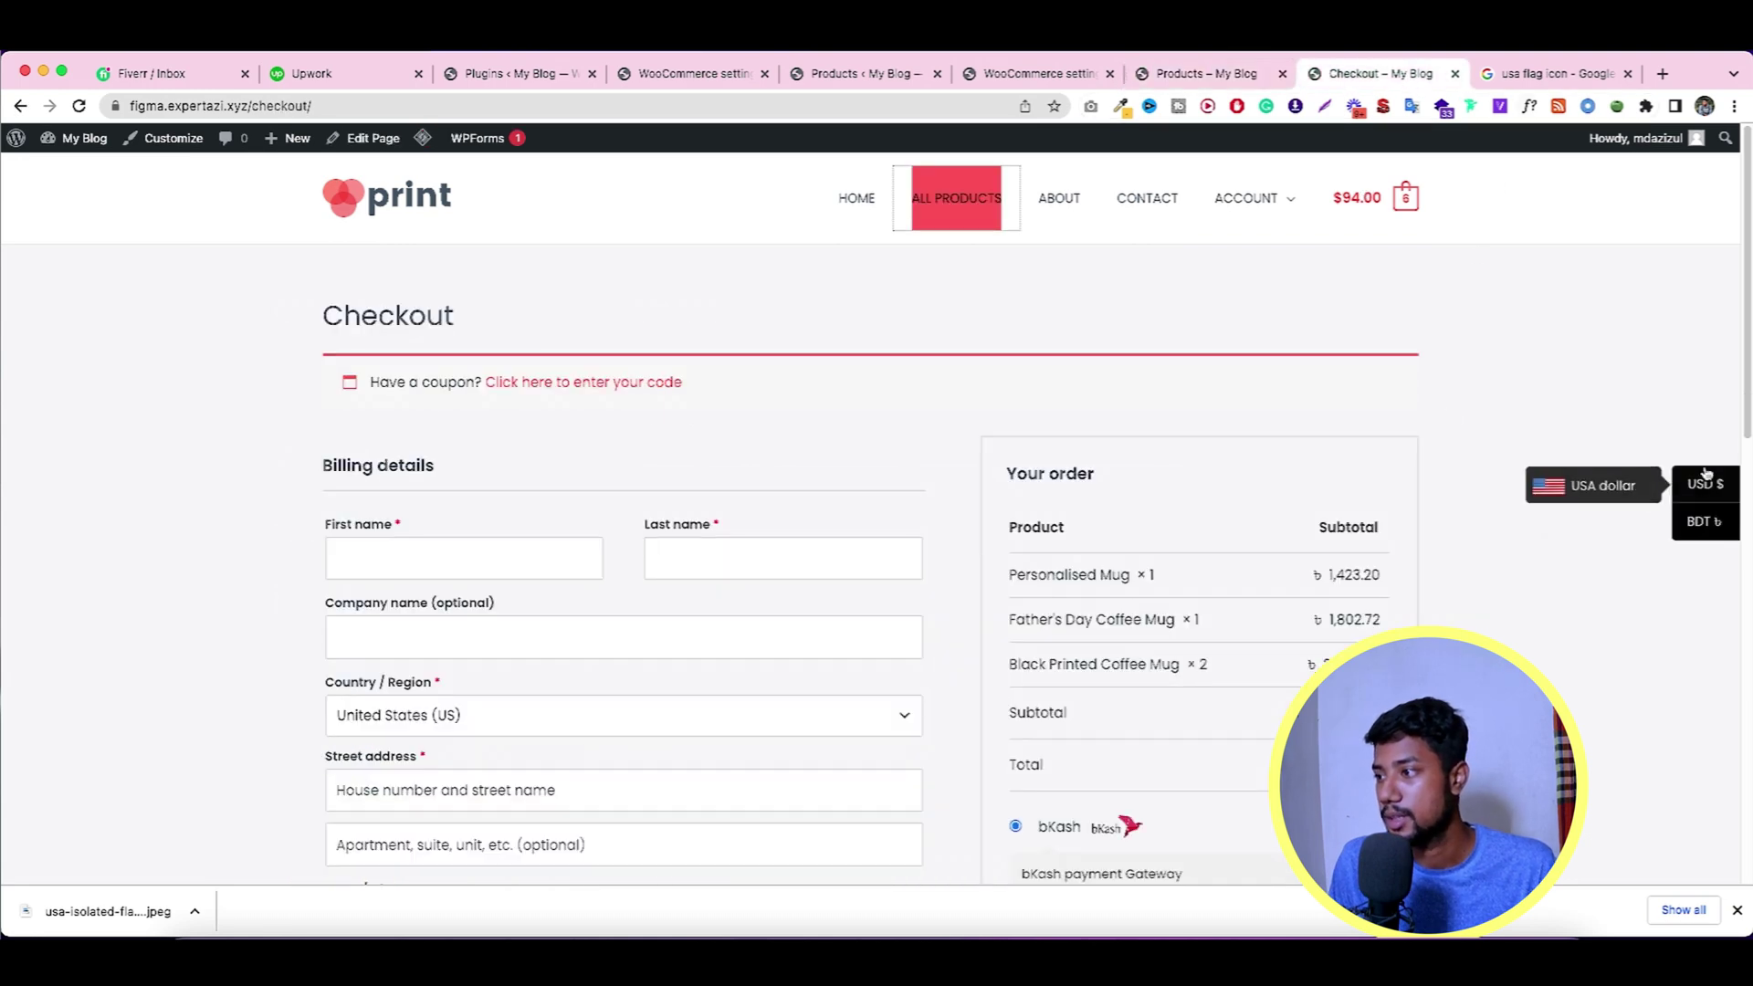
{"action": "left_click", "coordinate": [803, 79]}
{"action": "left_click", "coordinate": [712, 79]}
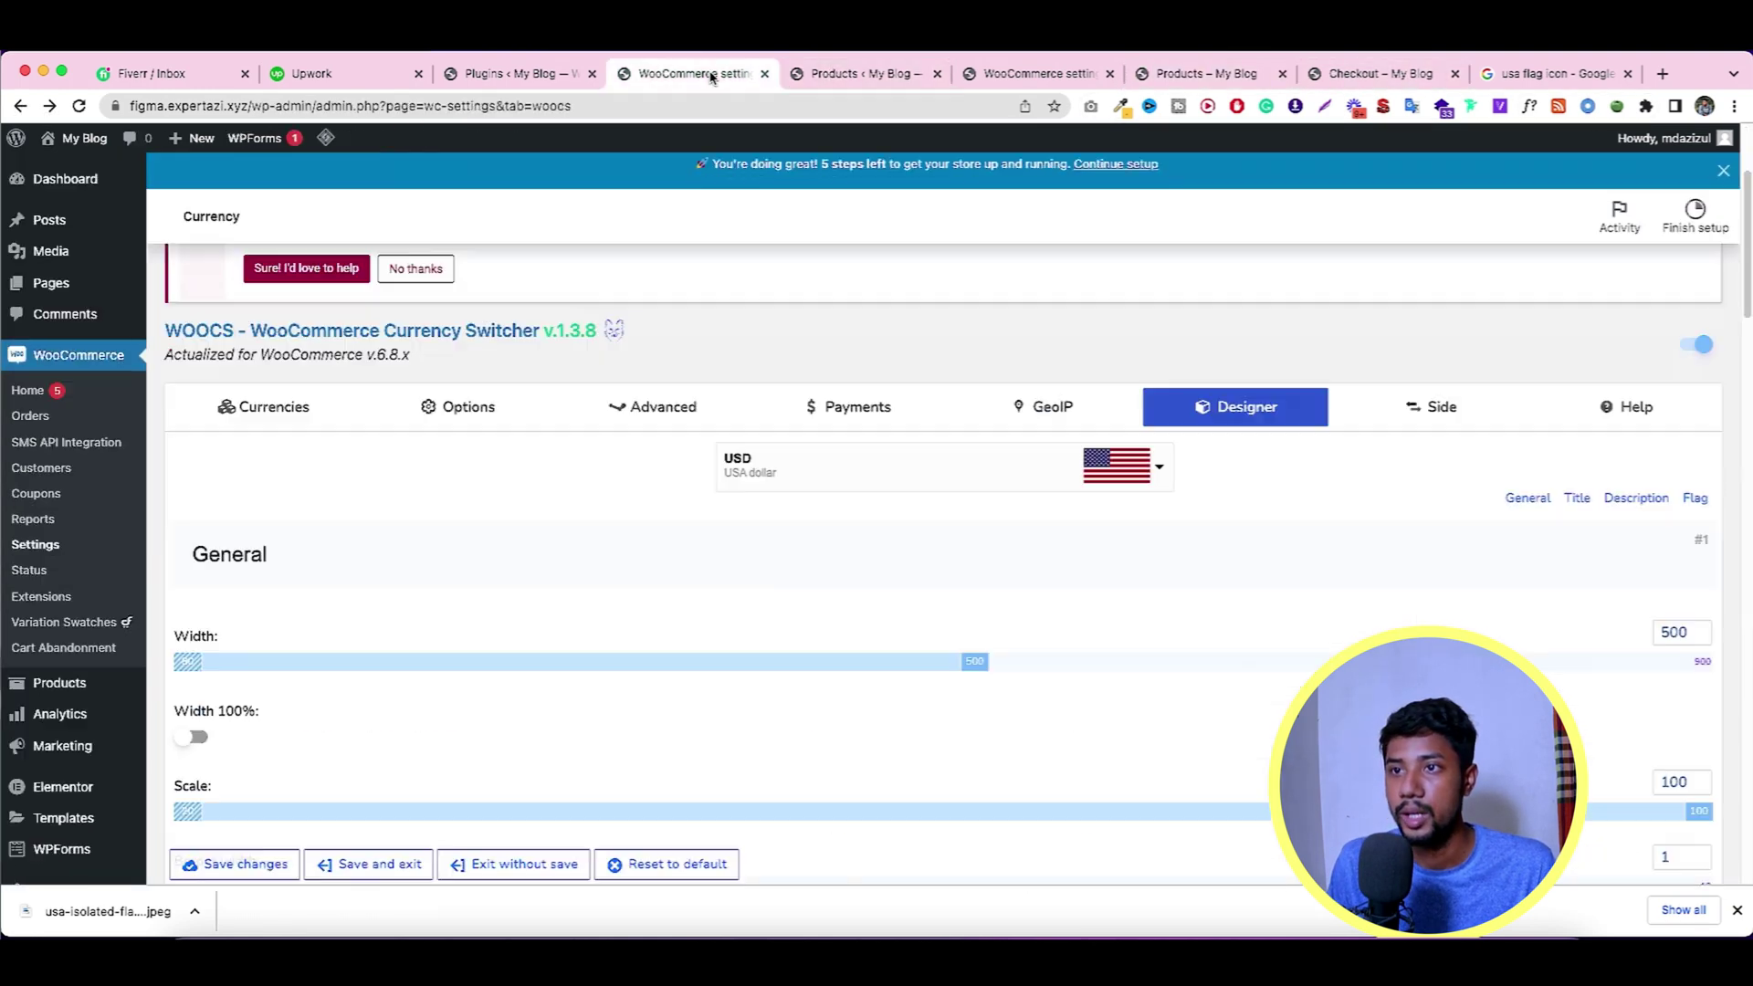
{"action": "left_click", "coordinate": [1029, 77]}
{"action": "left_click", "coordinate": [1137, 77]}
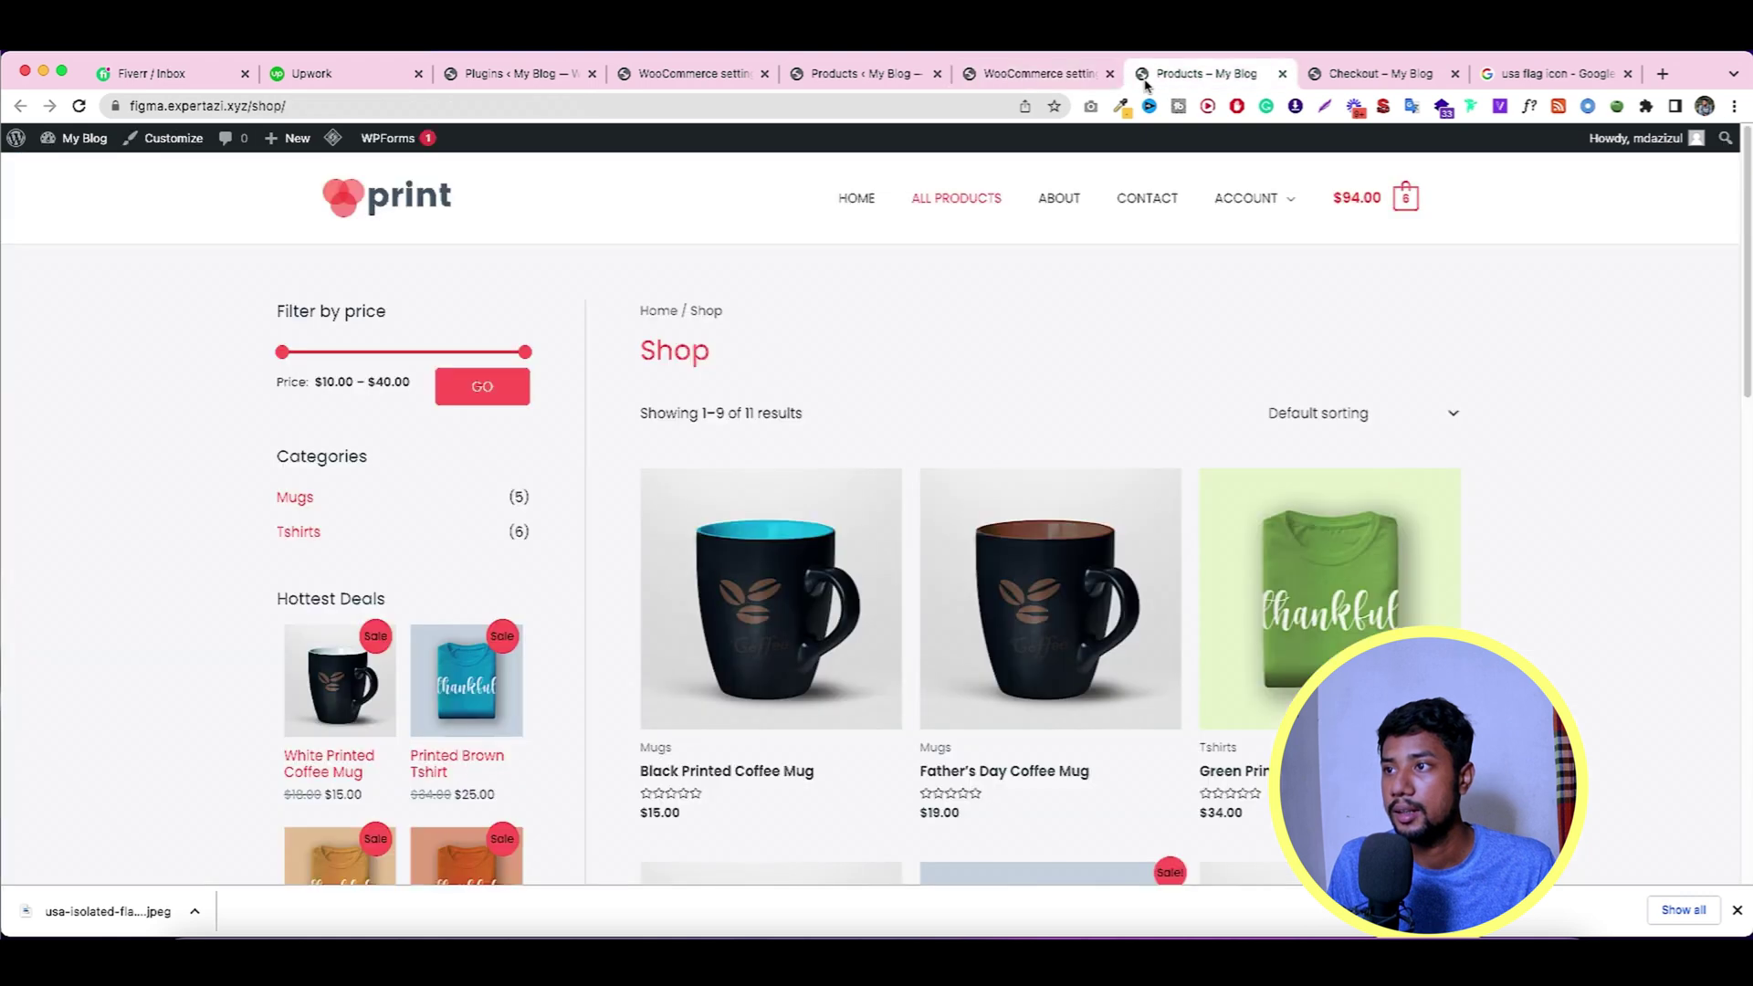
{"action": "left_click", "coordinate": [516, 73]}
{"action": "left_click", "coordinate": [694, 73]}
Test the drop-down of the designed currency switcher in the Smart Designer's preview.
{"action": "scroll", "coordinate": [993, 231], "scroll_direction": "down", "scroll_amount": 5}
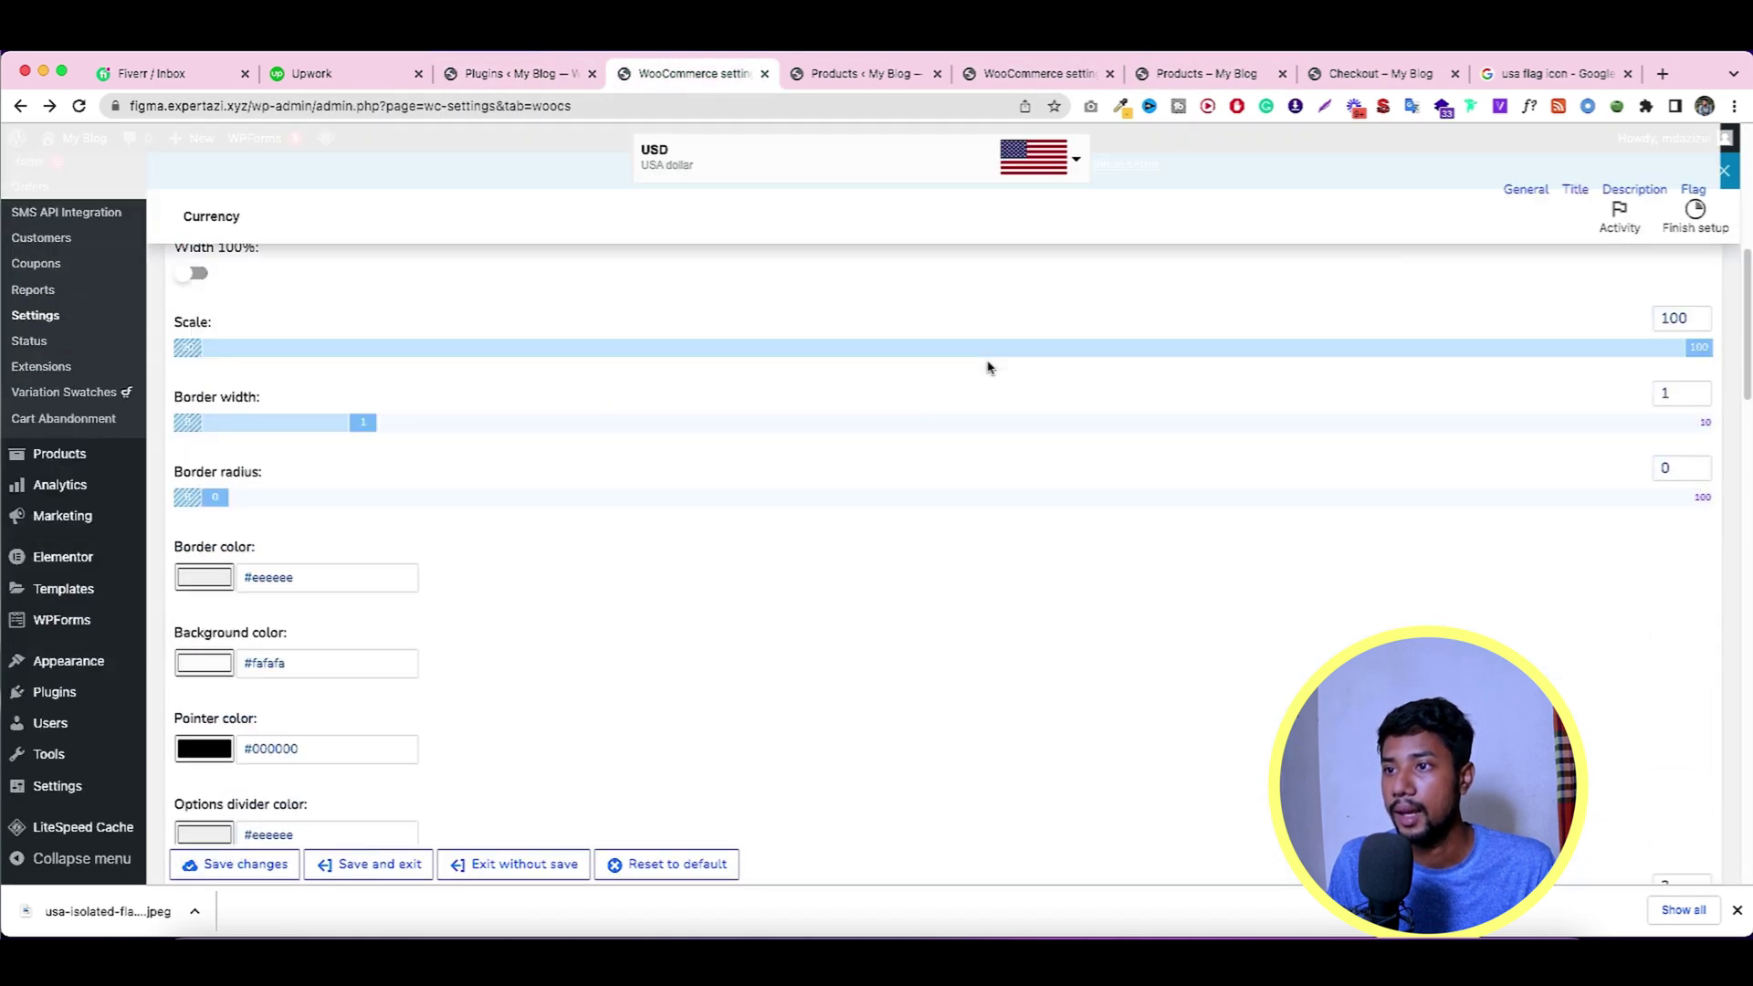
{"action": "left_click", "coordinate": [1078, 164]}
{"action": "left_click", "coordinate": [1078, 165]}
{"action": "left_click", "coordinate": [1078, 164]}
{"action": "left_click", "coordinate": [1078, 164]}
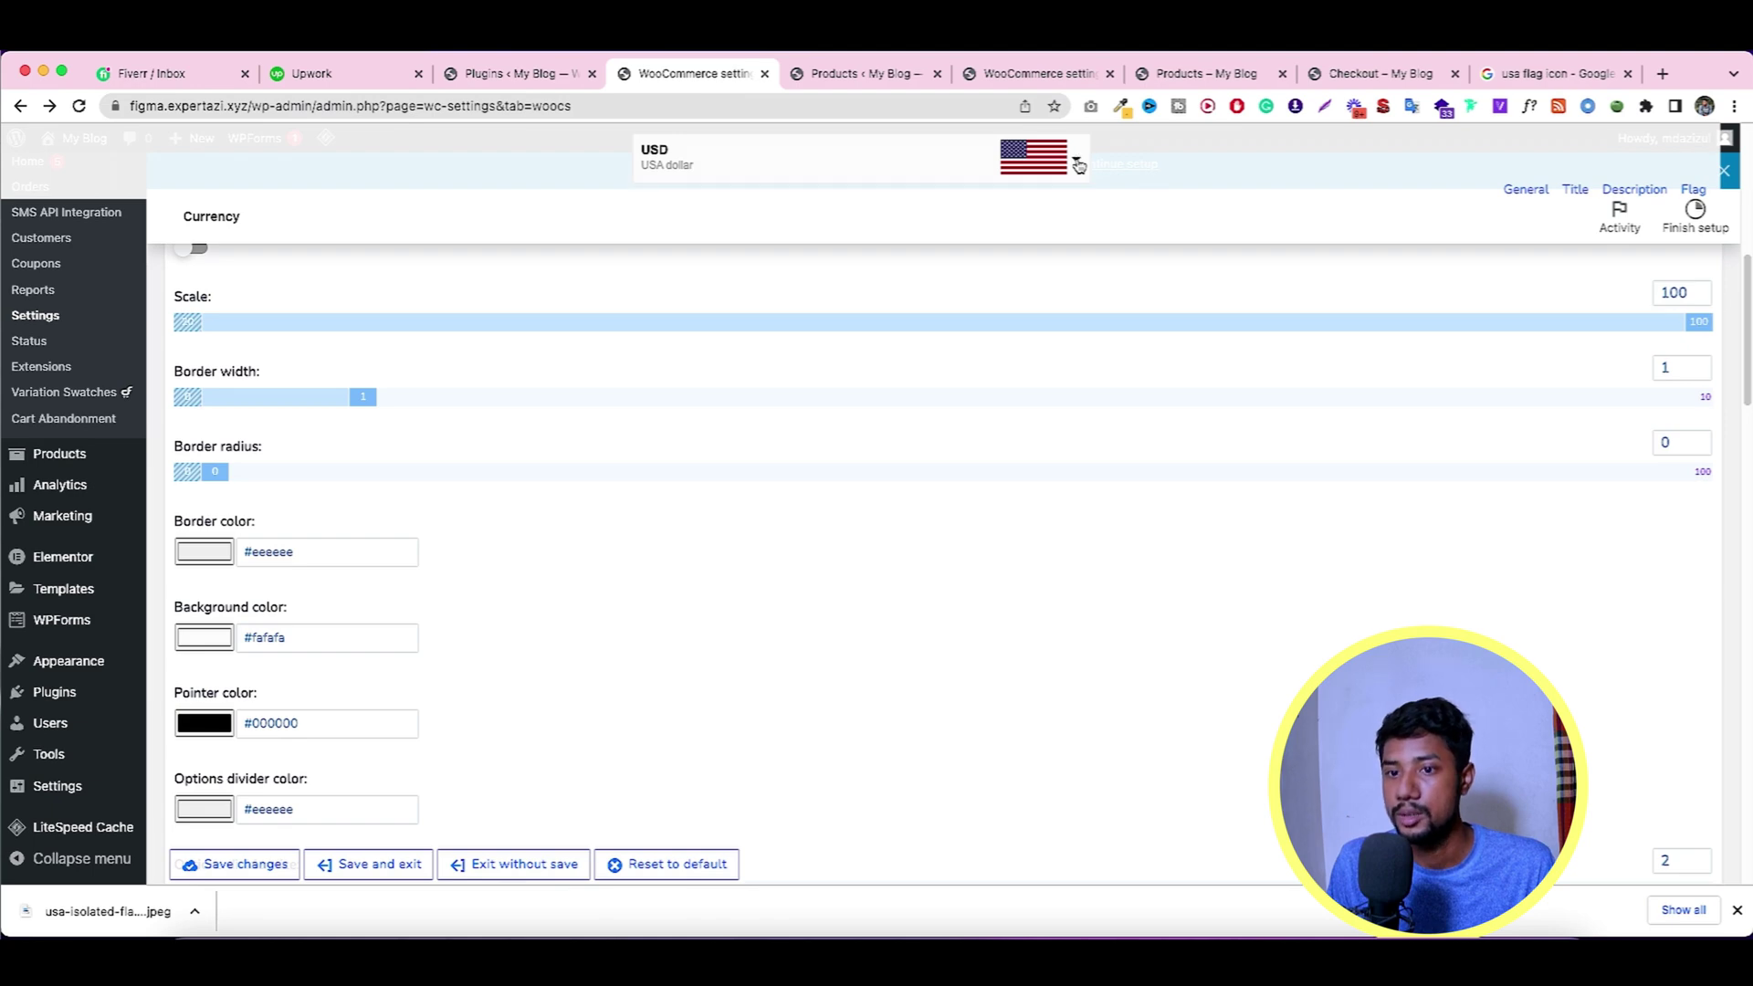
{"action": "left_click", "coordinate": [1078, 165]}
{"action": "left_click", "coordinate": [1078, 165]}
Open the WOOCS side switcher settings and compare them with the side switcher on the checkout page.
{"action": "scroll", "coordinate": [1109, 481], "scroll_direction": "up", "scroll_amount": 6}
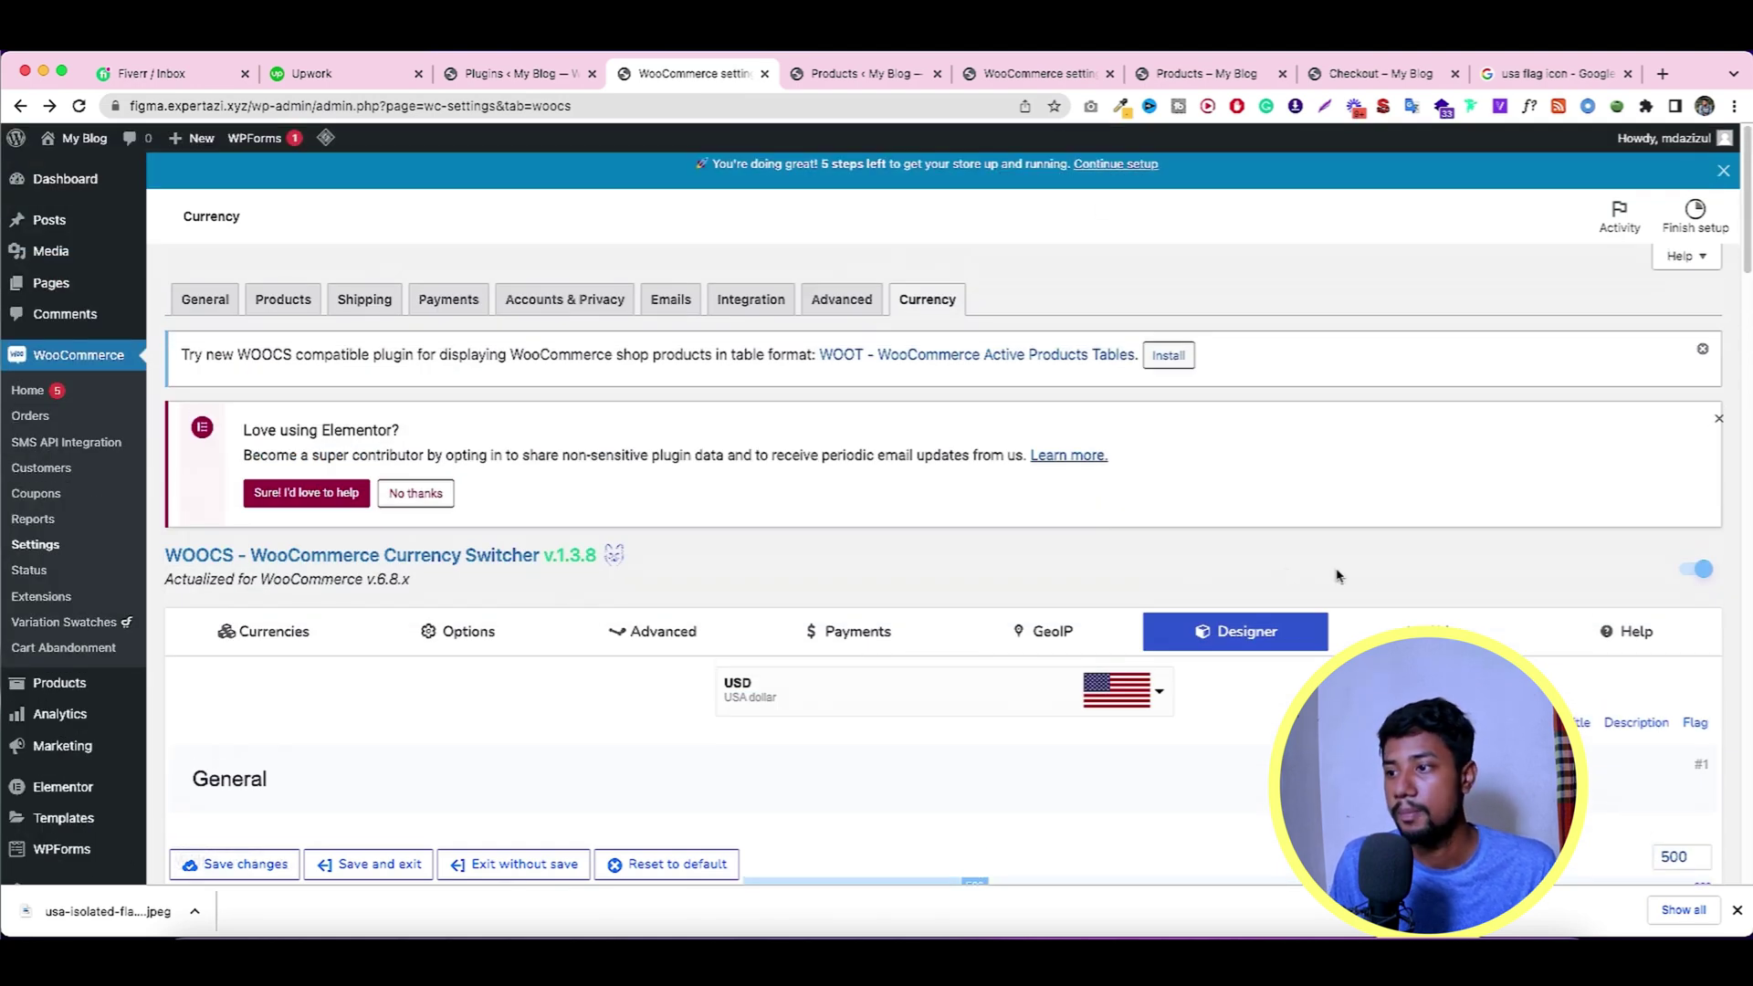
{"action": "left_click", "coordinate": [1429, 630]}
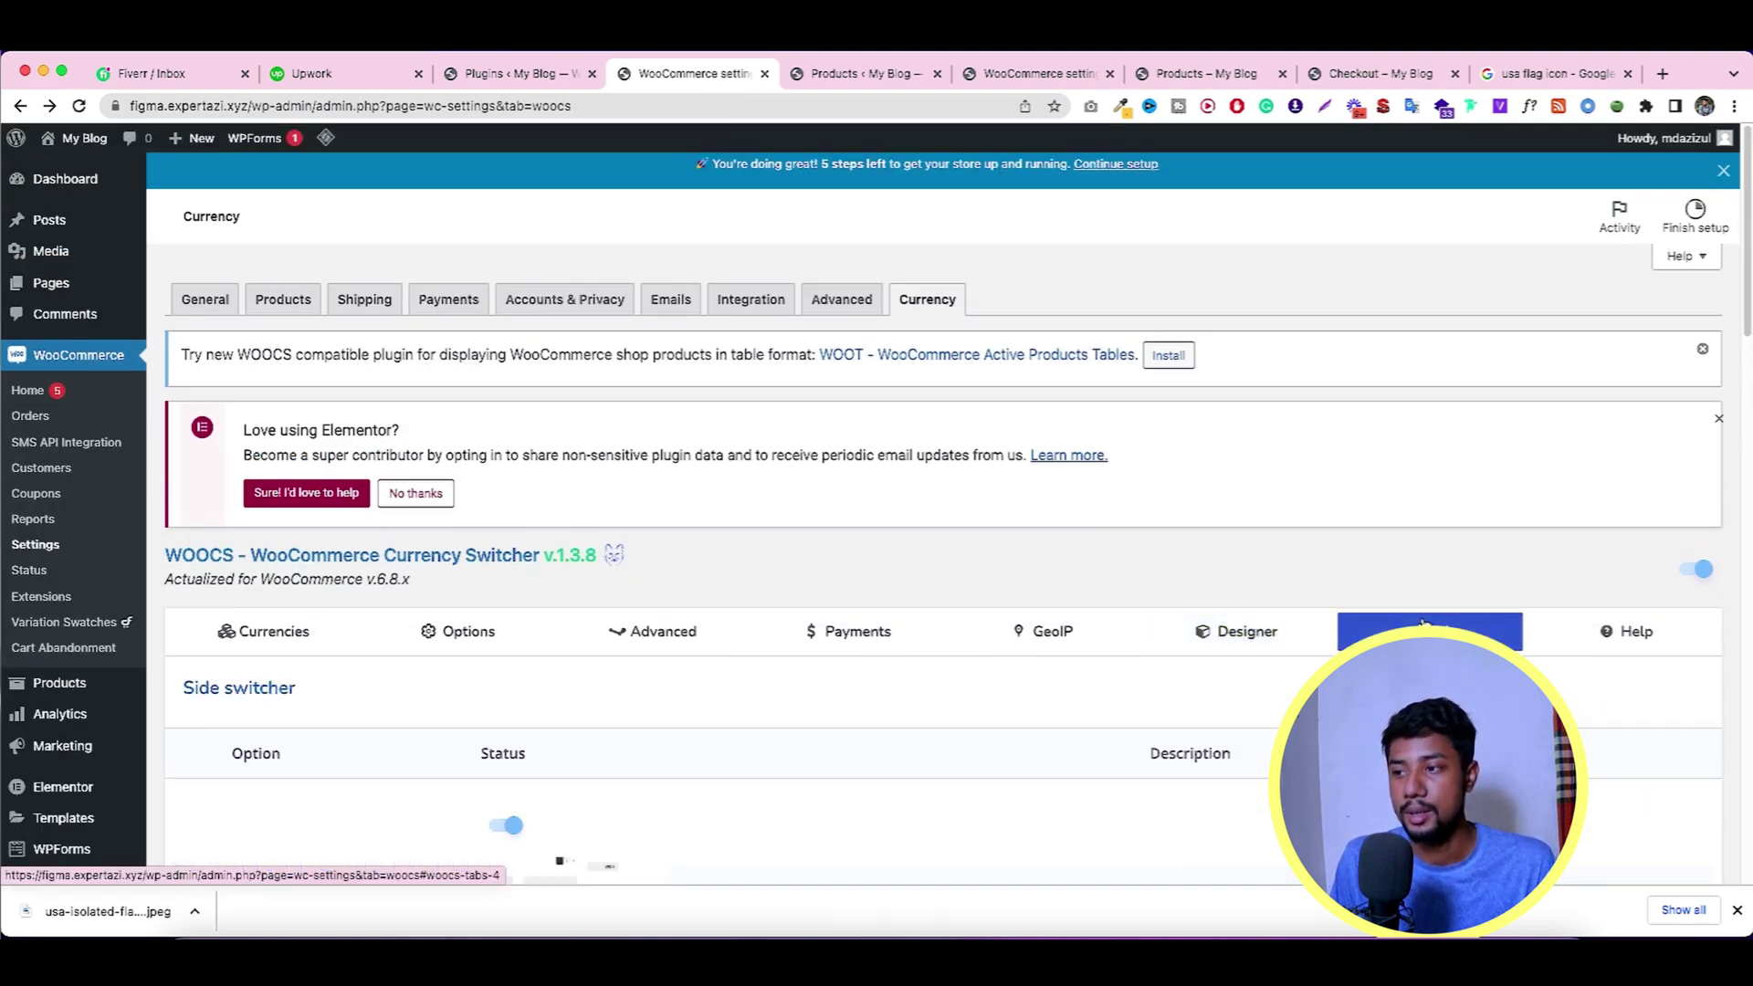
{"action": "scroll", "coordinate": [1429, 622], "scroll_direction": "down", "scroll_amount": 1}
{"action": "key", "text": "ctrl+Tab"}
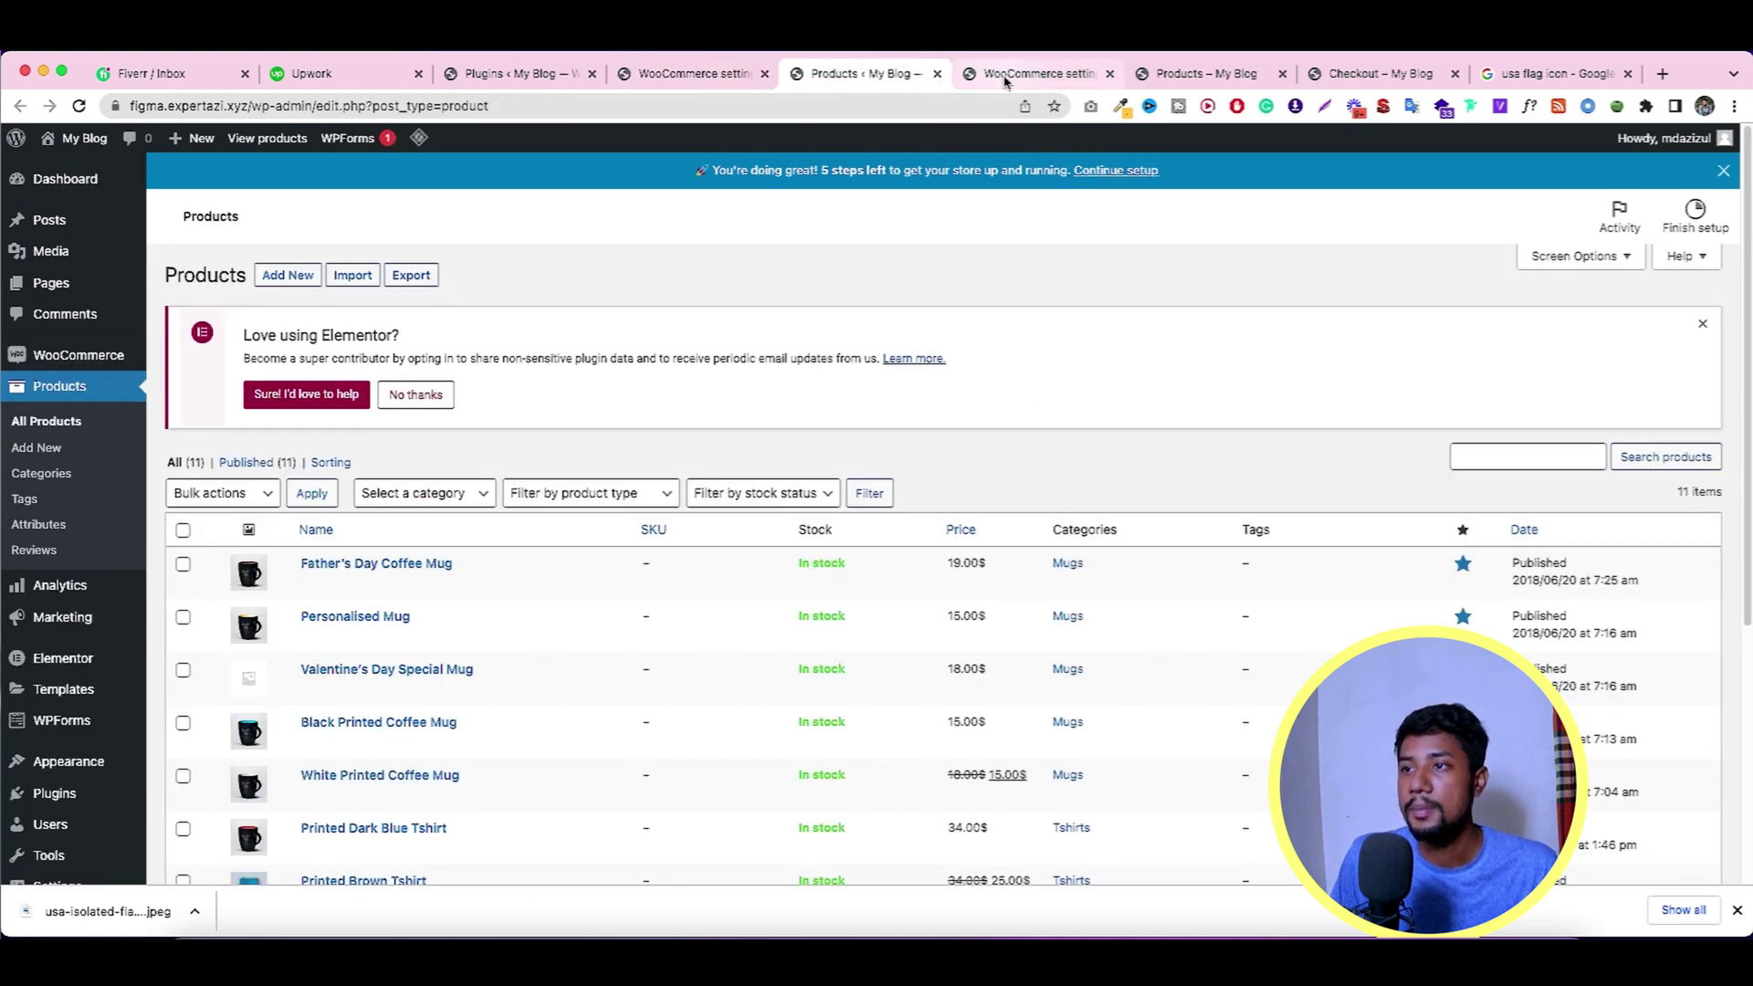
{"action": "key", "text": "ctrl+Tab"}
{"action": "key", "text": "ctrl+Tab"}
{"action": "key", "text": "ctrl+Tab"}
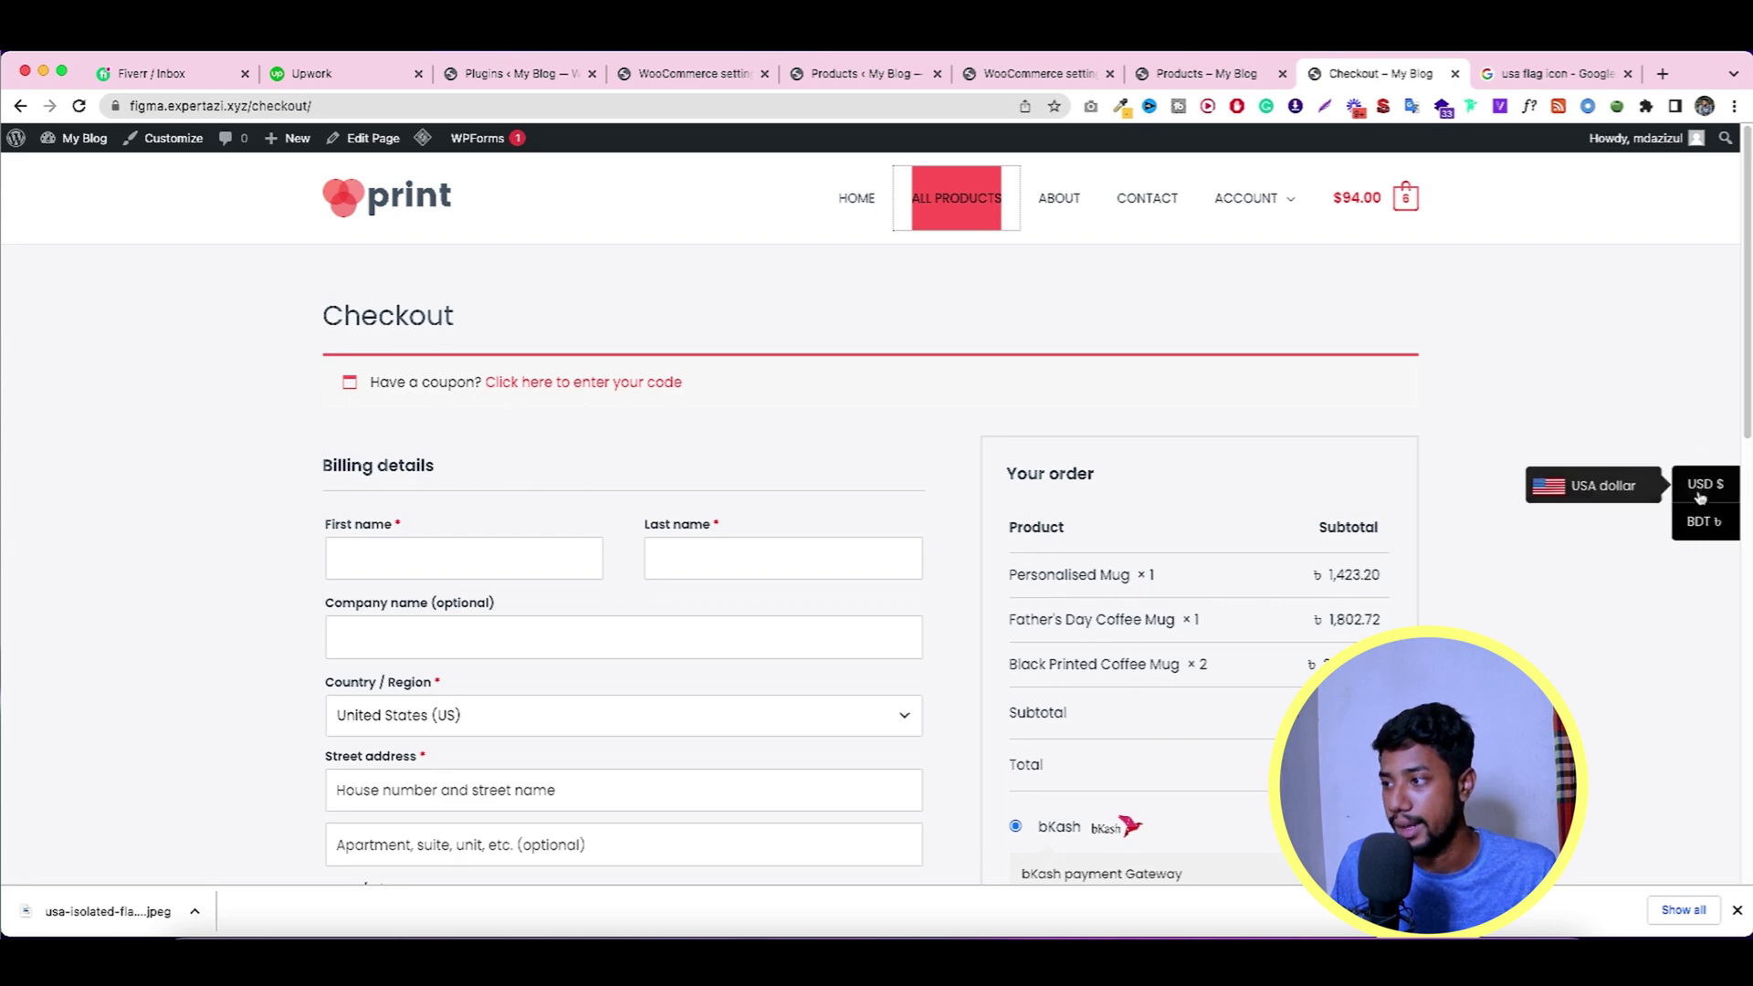
{"action": "left_click", "coordinate": [726, 75]}
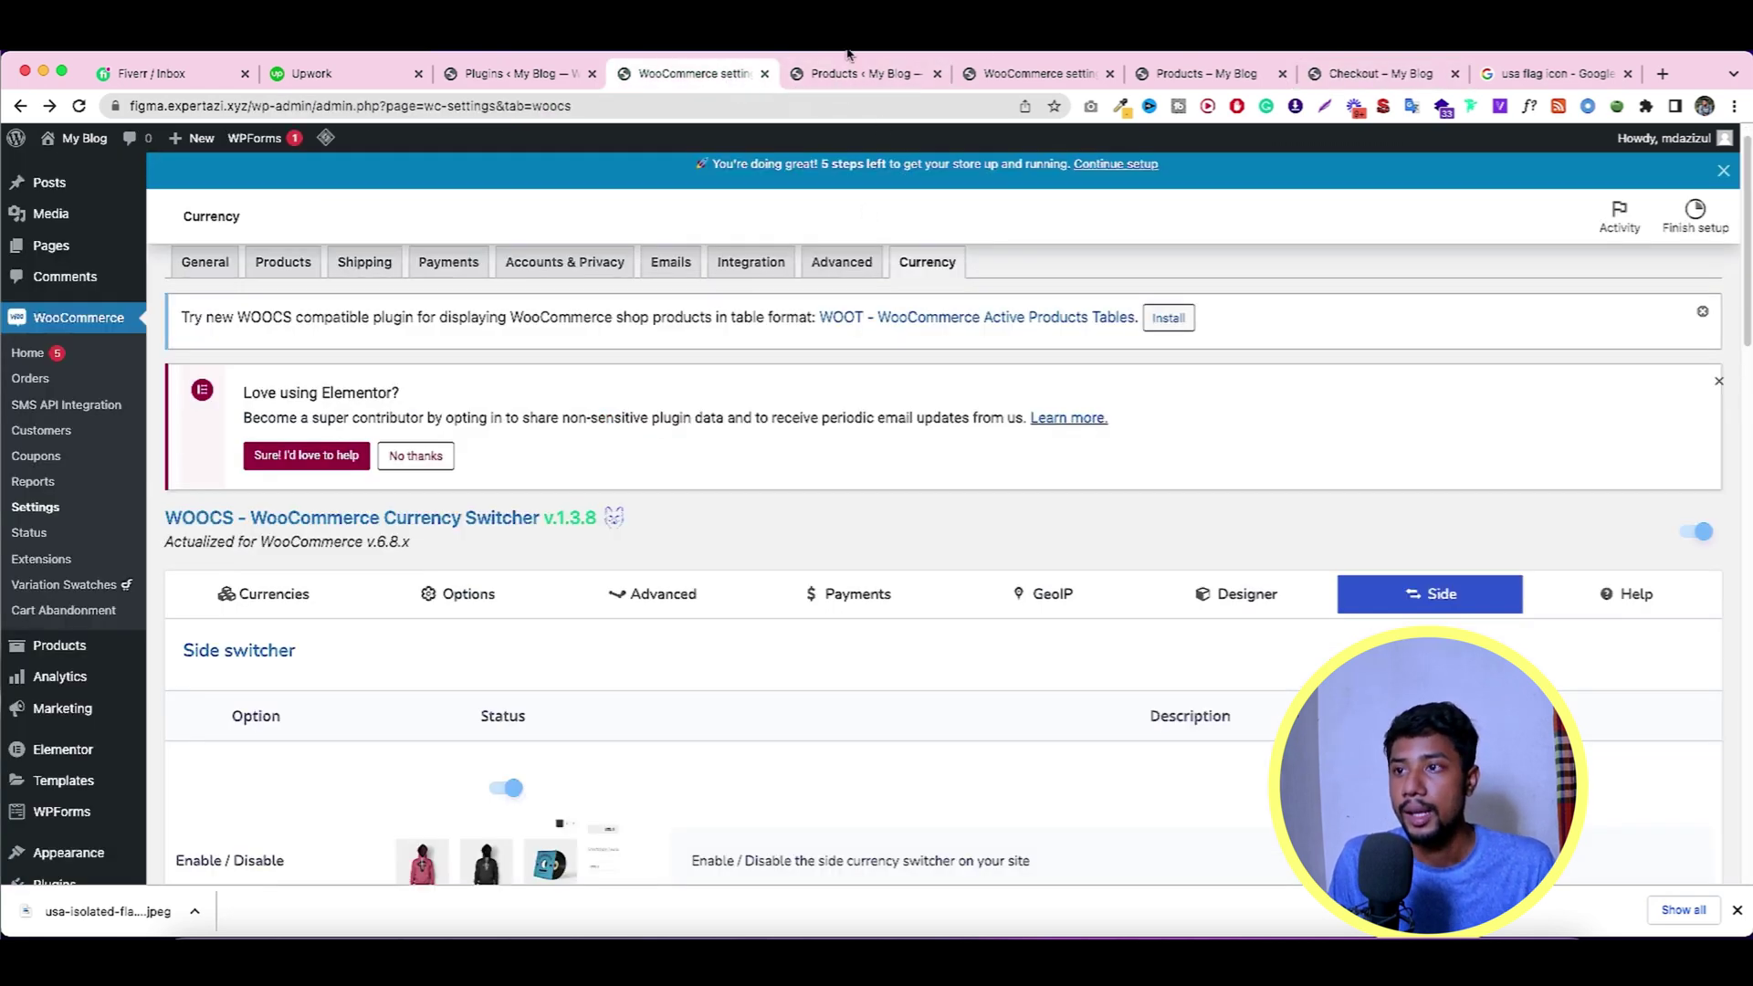
Disable the side currency switcher and enable it again.
{"action": "scroll", "coordinate": [1050, 451], "scroll_direction": "down", "scroll_amount": 5}
{"action": "scroll", "coordinate": [1046, 457], "scroll_direction": "up", "scroll_amount": 2}
{"action": "scroll", "coordinate": [1037, 469], "scroll_direction": "down", "scroll_amount": 2}
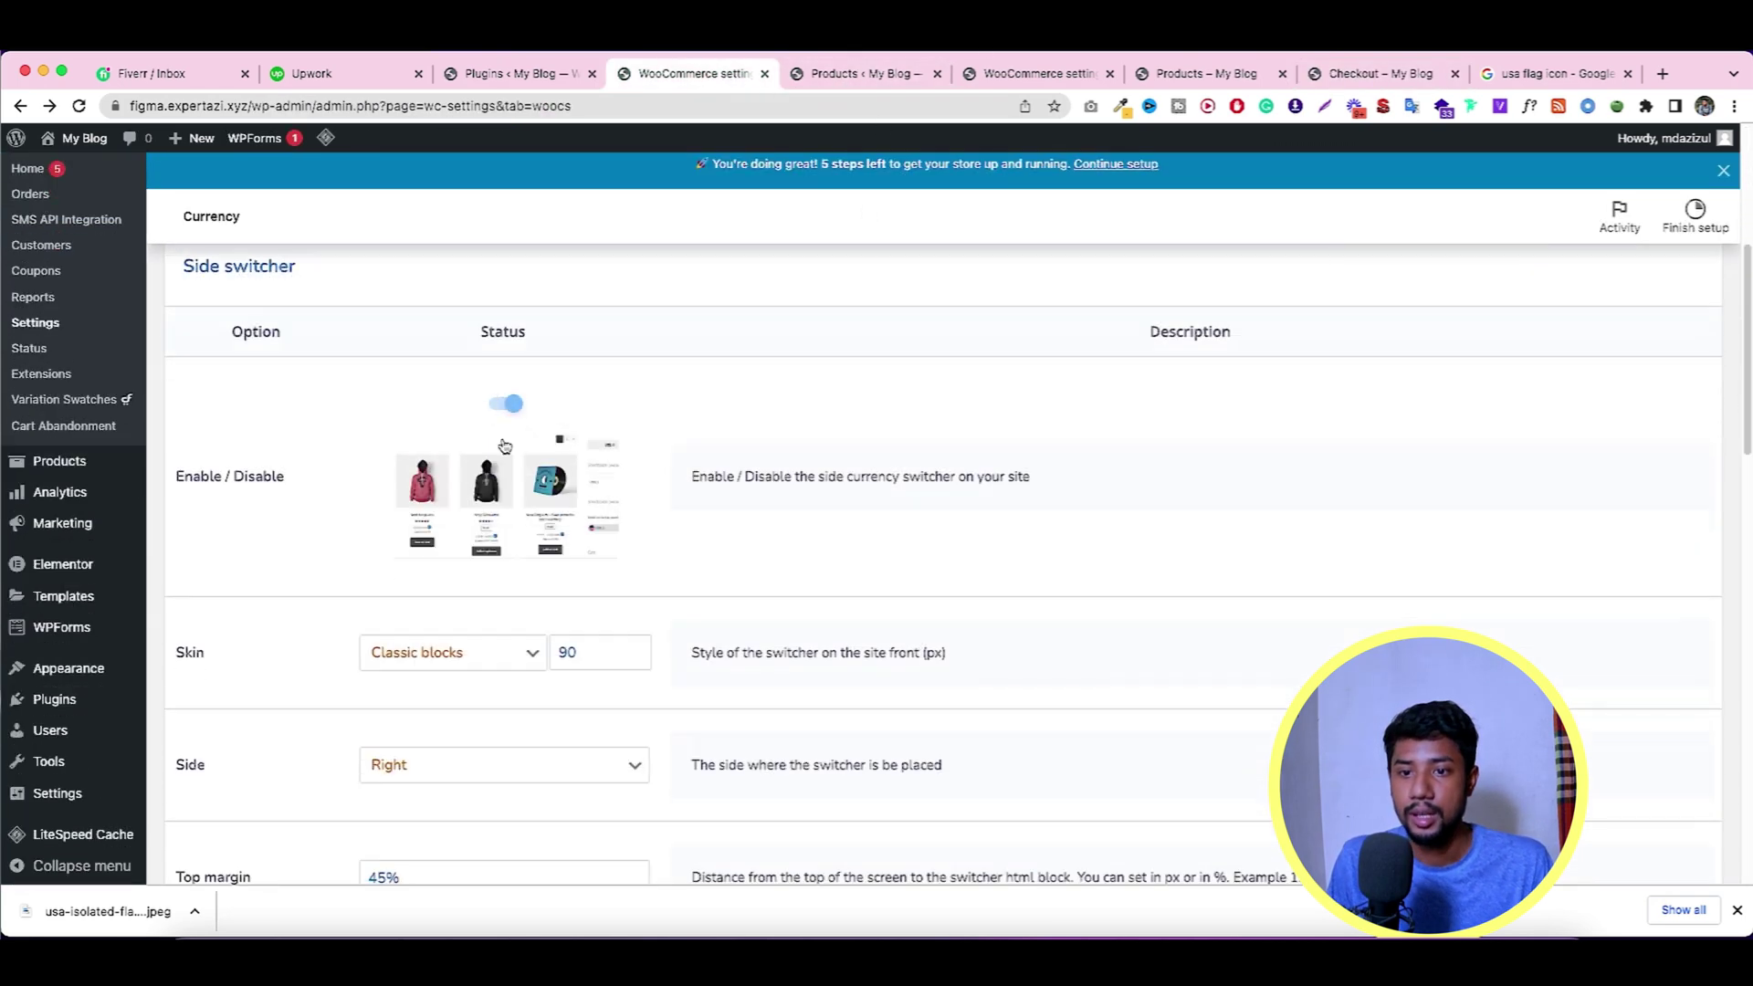
{"action": "left_click", "coordinate": [507, 404]}
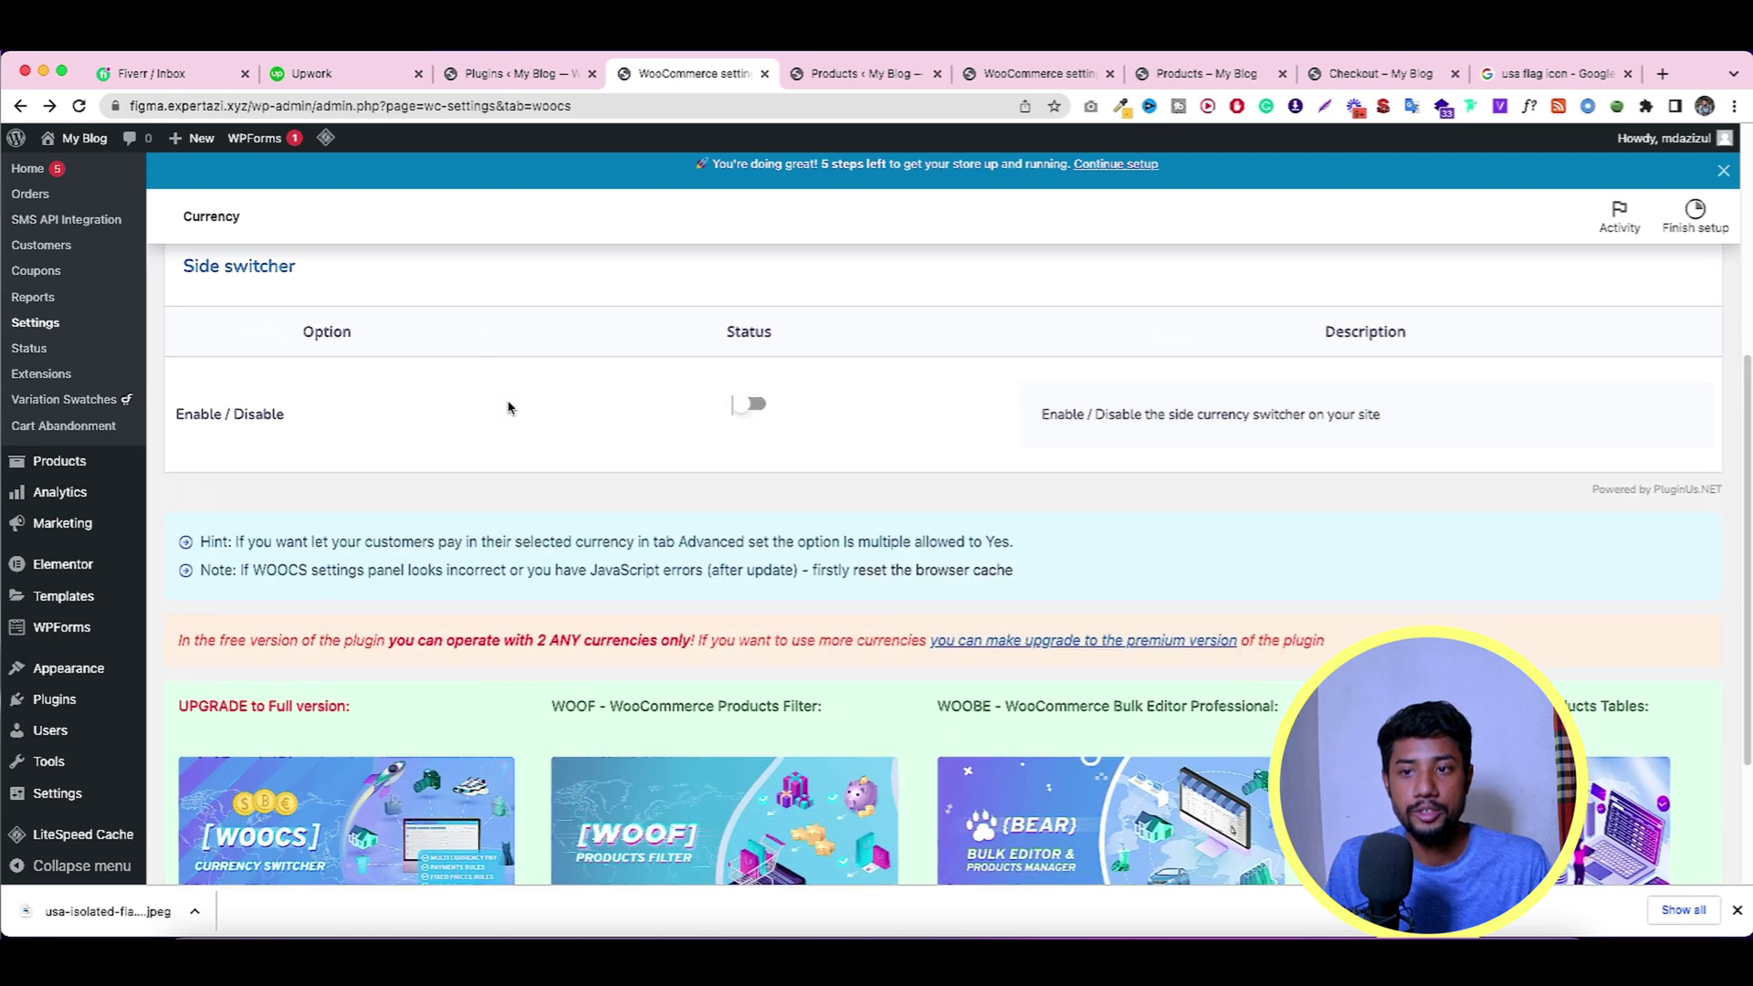
{"action": "left_click", "coordinate": [750, 407]}
{"action": "scroll", "coordinate": [752, 420], "scroll_direction": "down", "scroll_amount": 1}
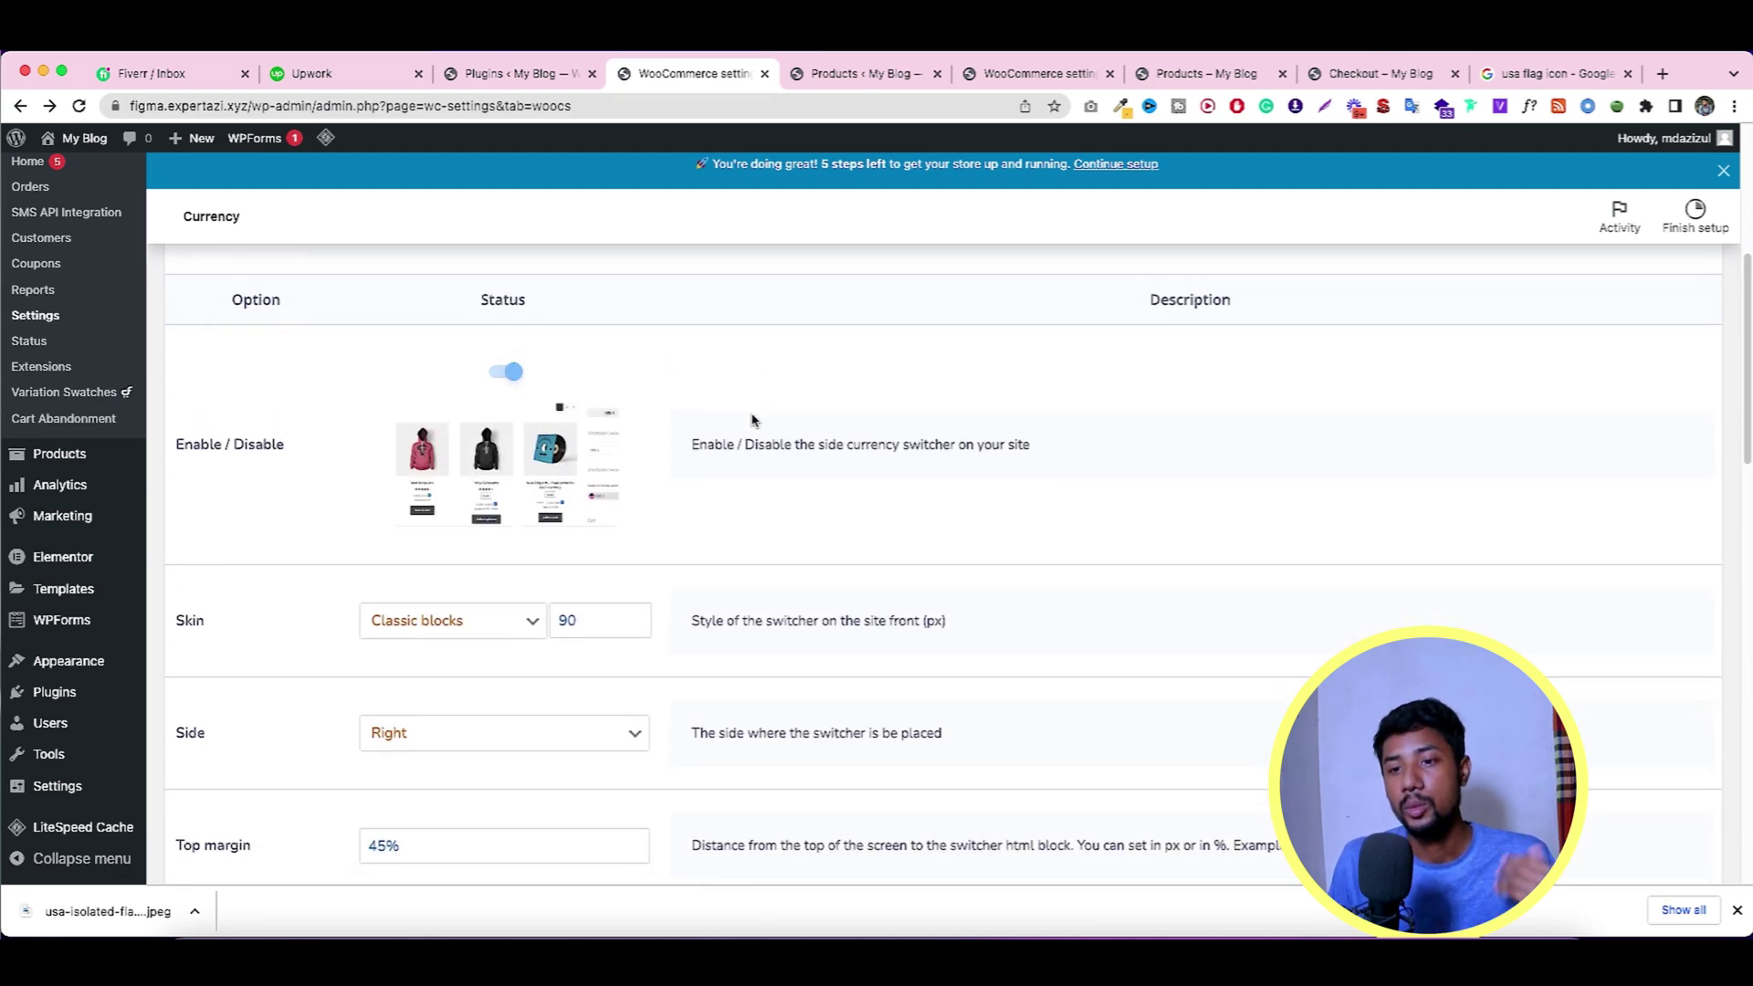
Look through the skins available for the side switcher.
{"action": "scroll", "coordinate": [710, 474], "scroll_direction": "down", "scroll_amount": 3}
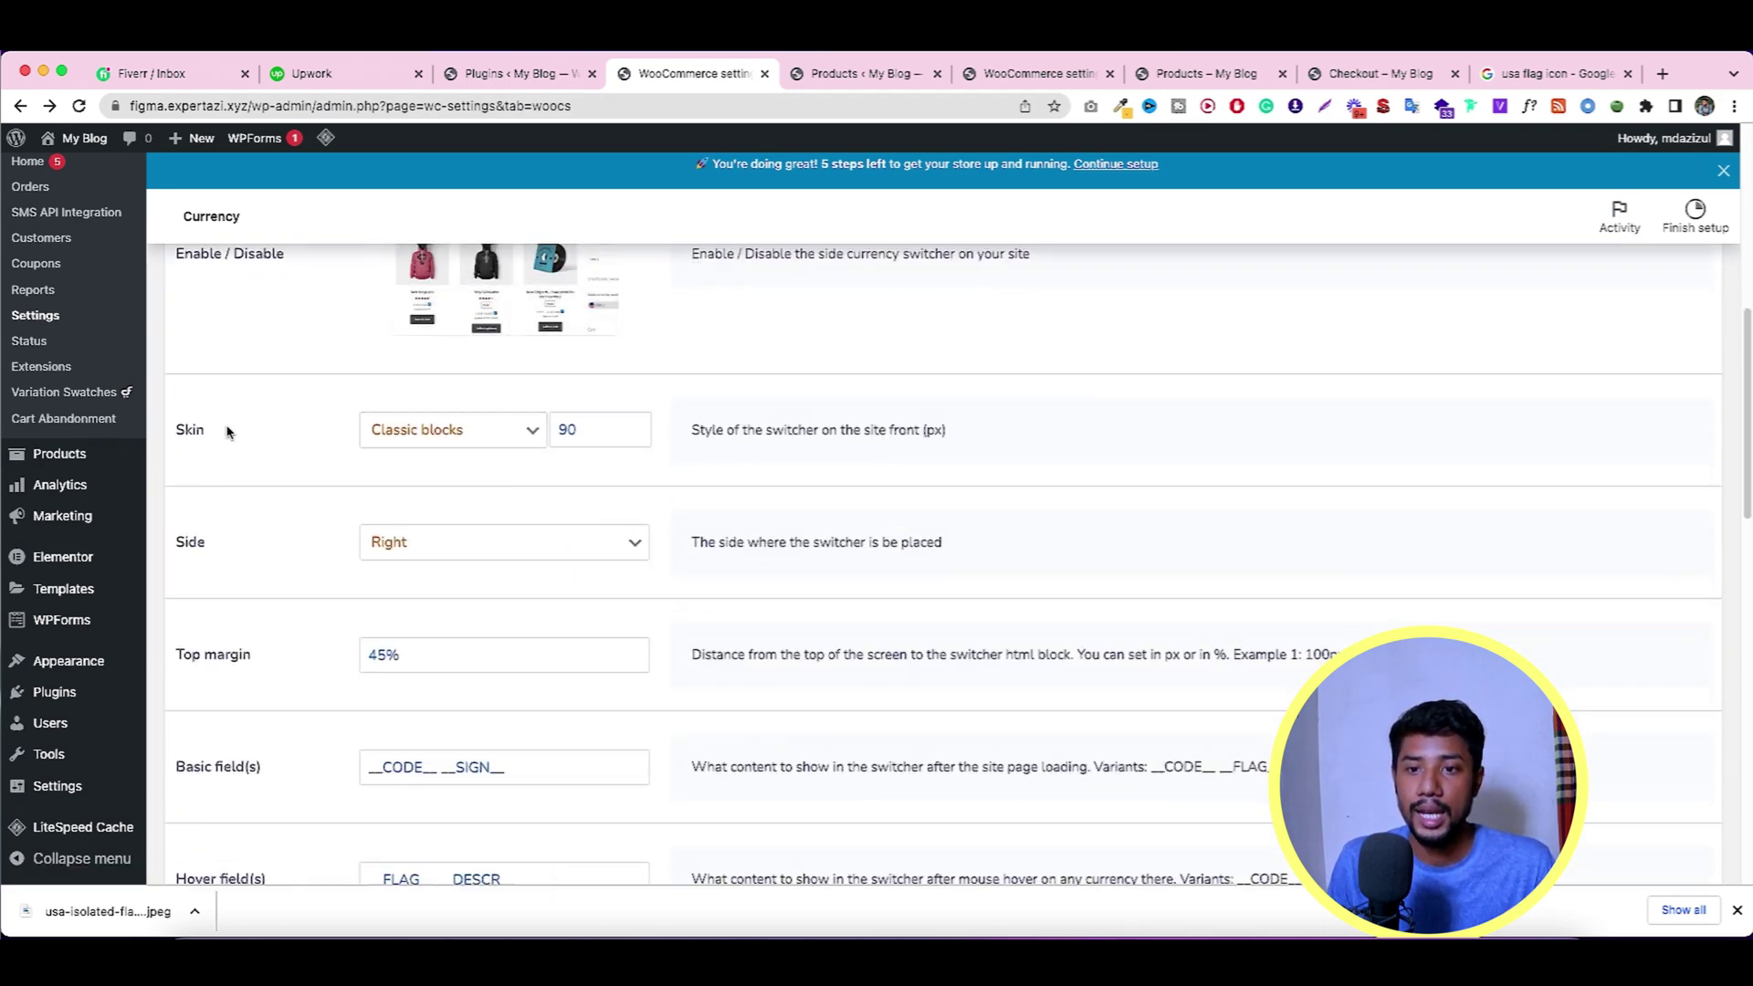
{"action": "left_click", "coordinate": [397, 447]}
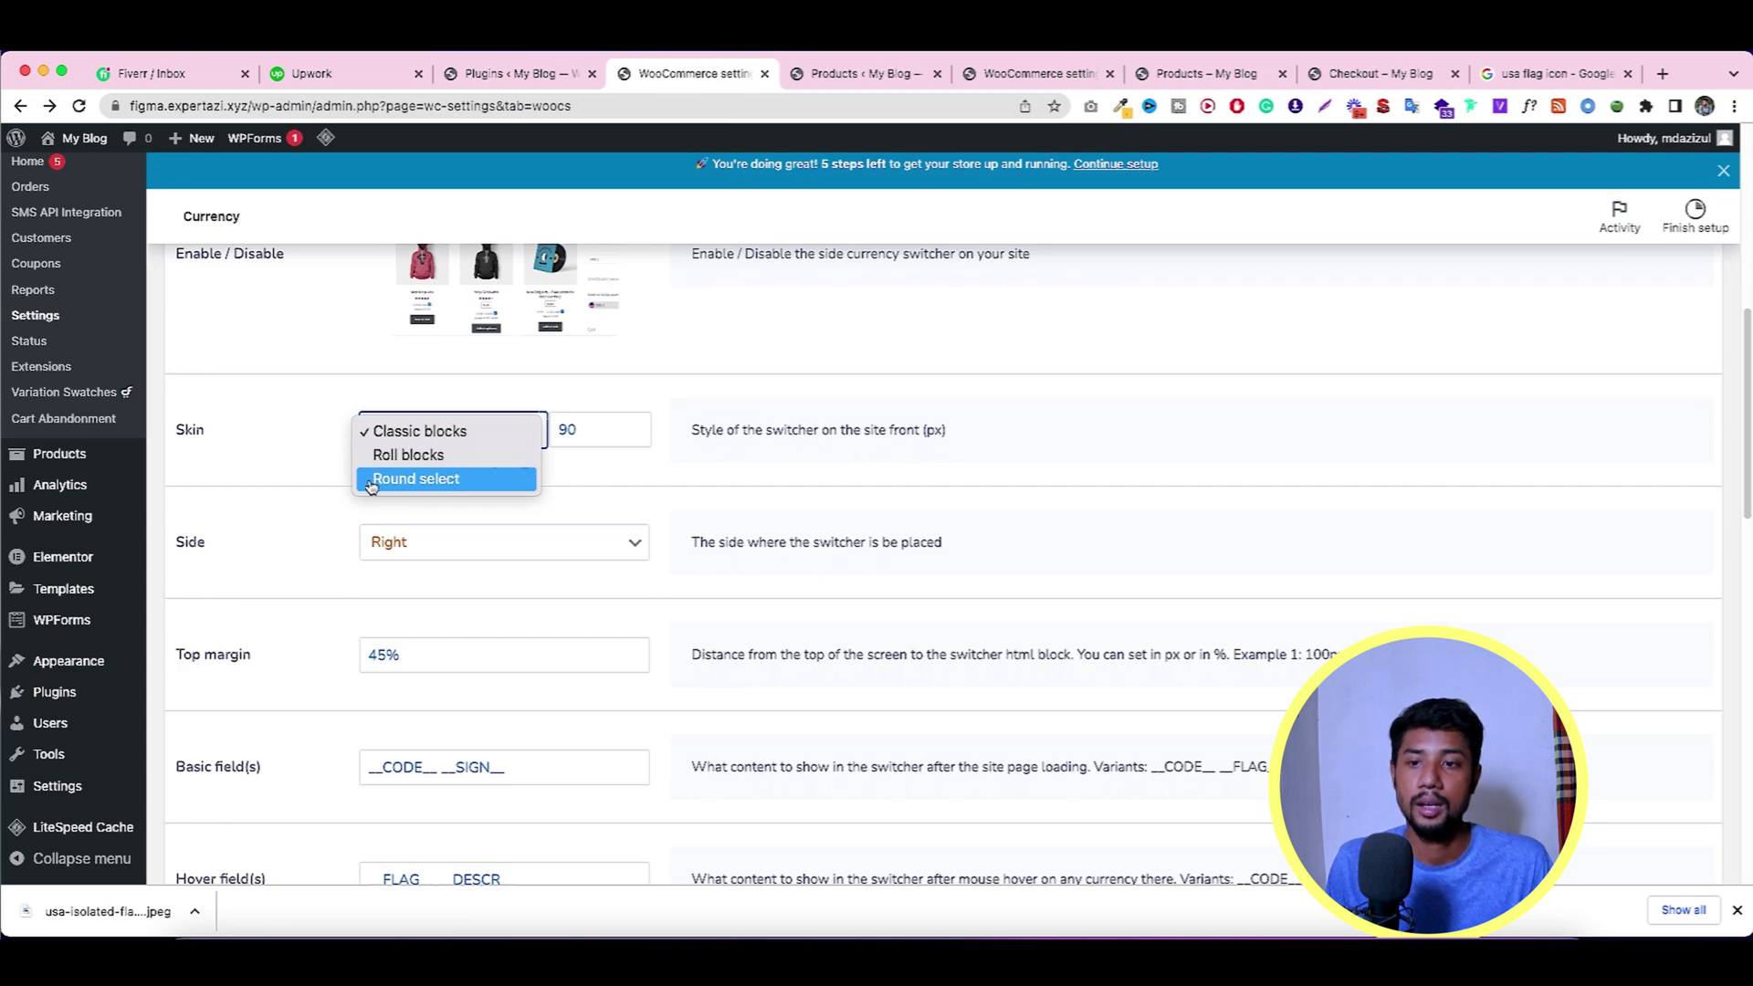
{"action": "left_click", "coordinate": [249, 445]}
{"action": "scroll", "coordinate": [548, 473], "scroll_direction": "down", "scroll_amount": 1}
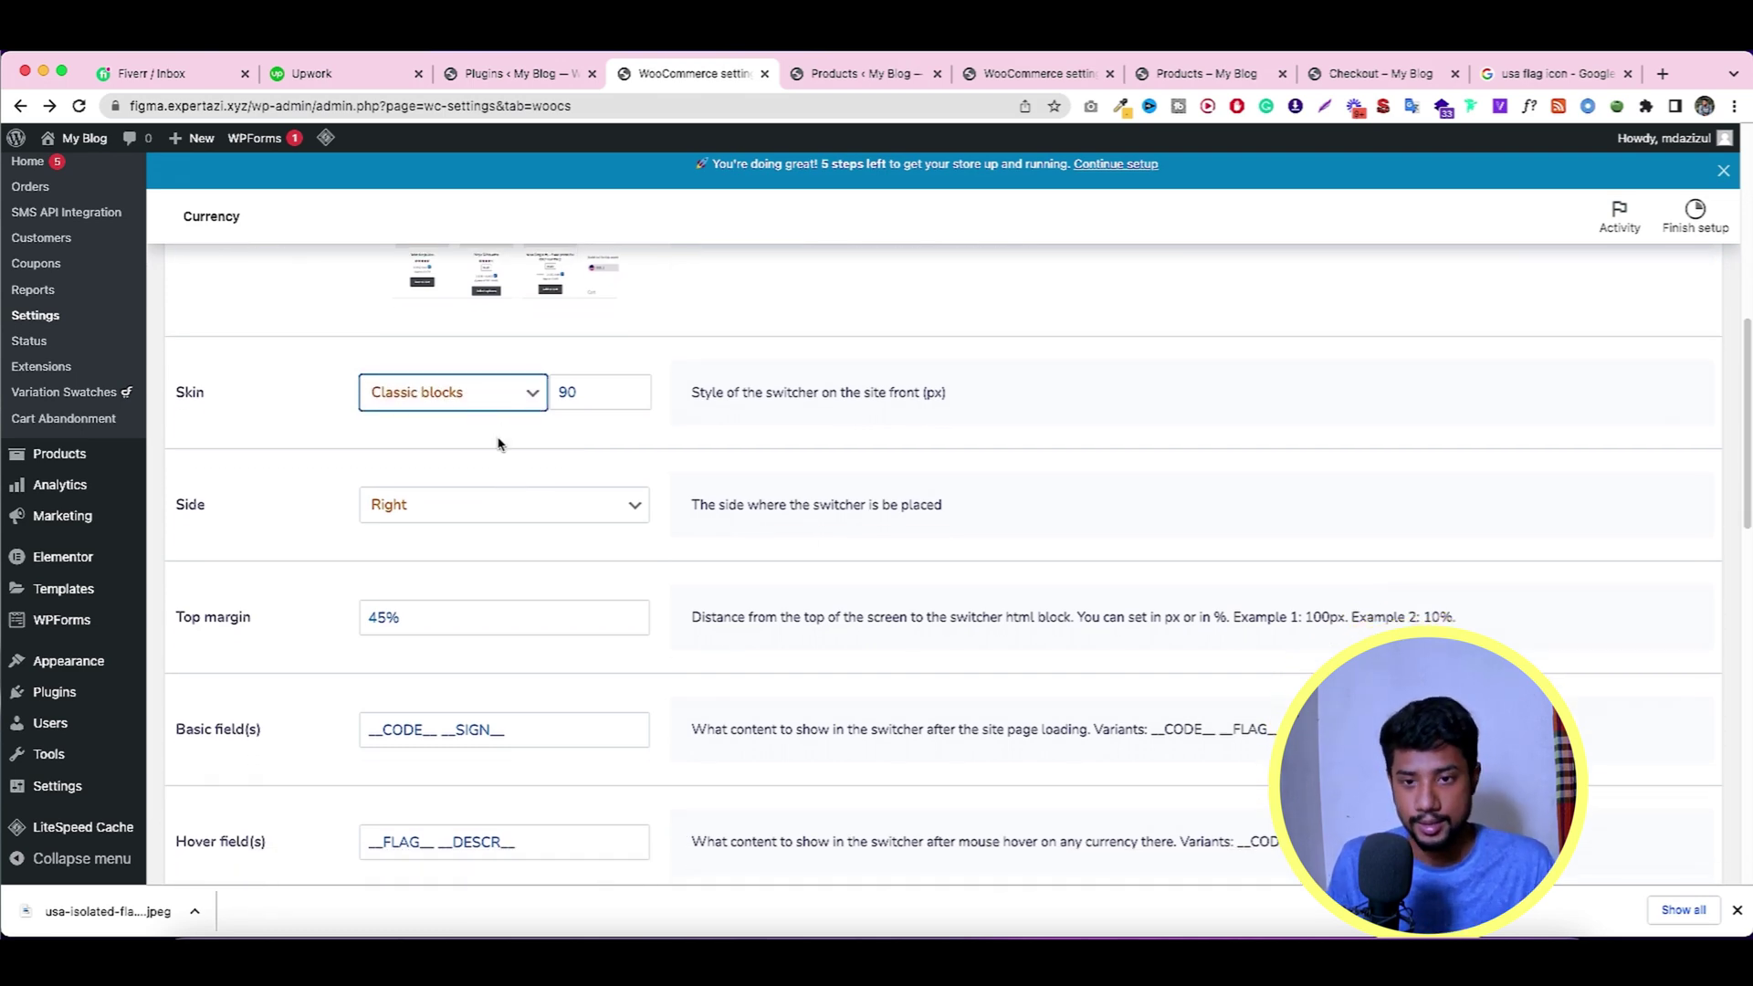
View the side placement options for the switcher and check its position on the checkout page.
{"action": "left_click", "coordinate": [417, 508]}
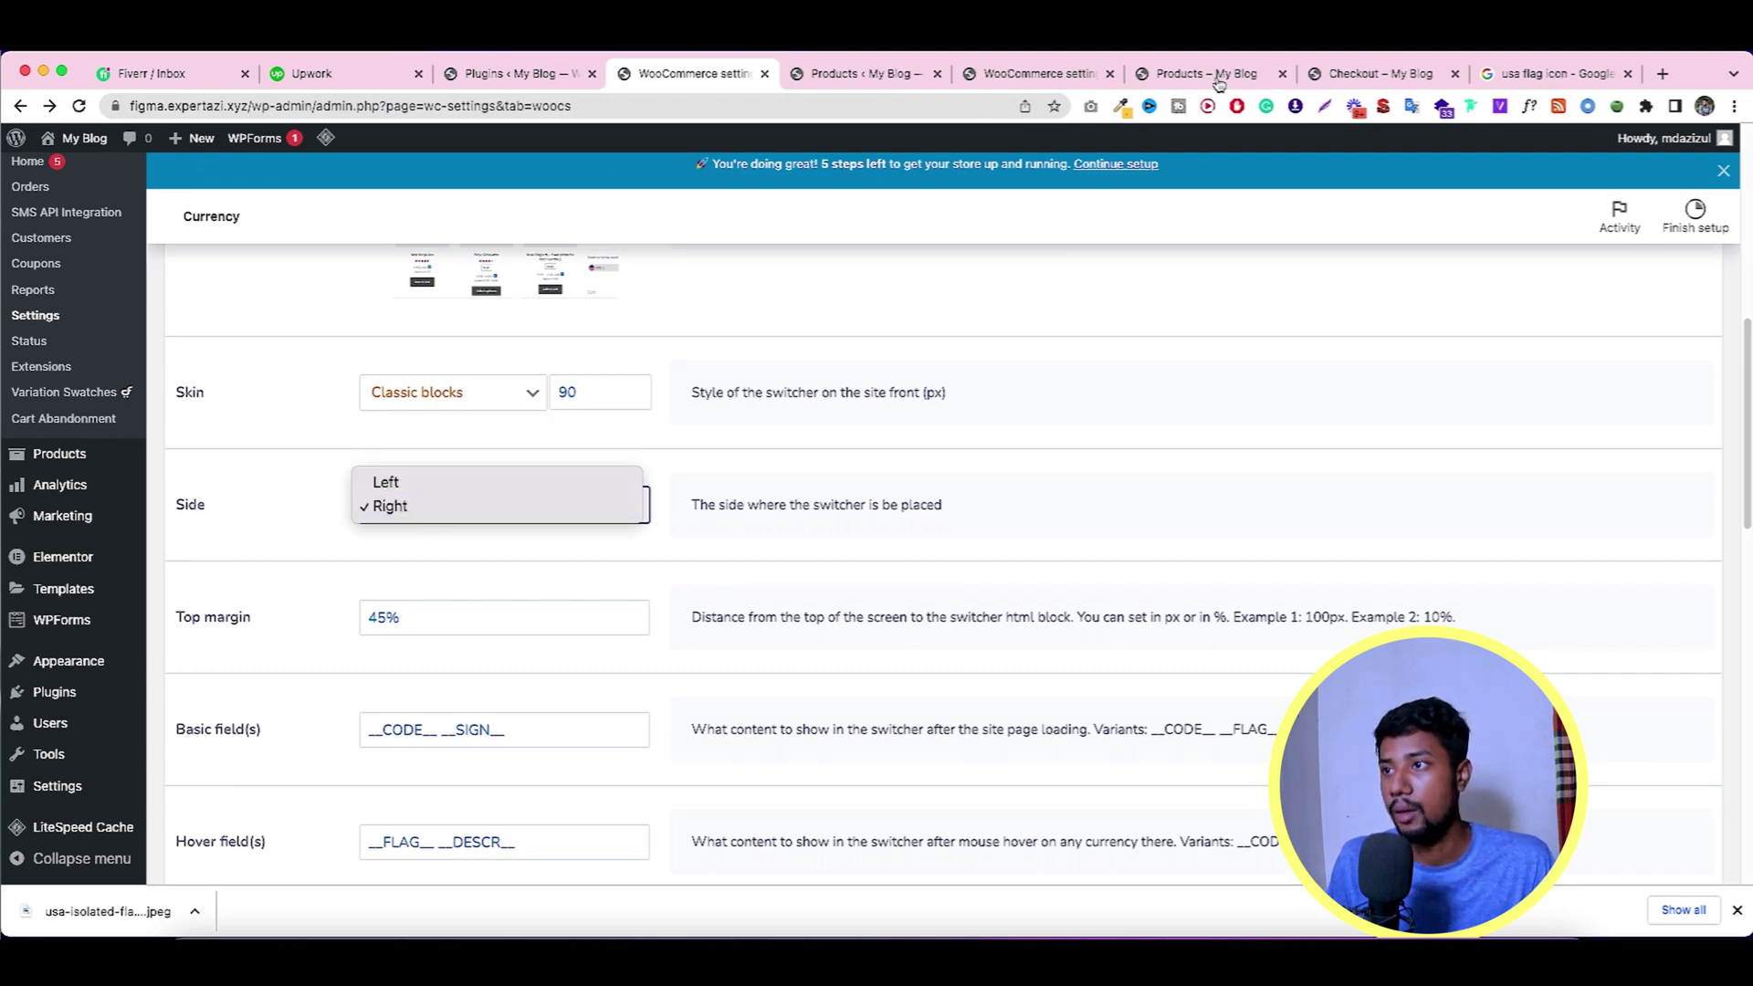
{"action": "left_click", "coordinate": [1278, 78]}
{"action": "left_click", "coordinate": [1379, 73]}
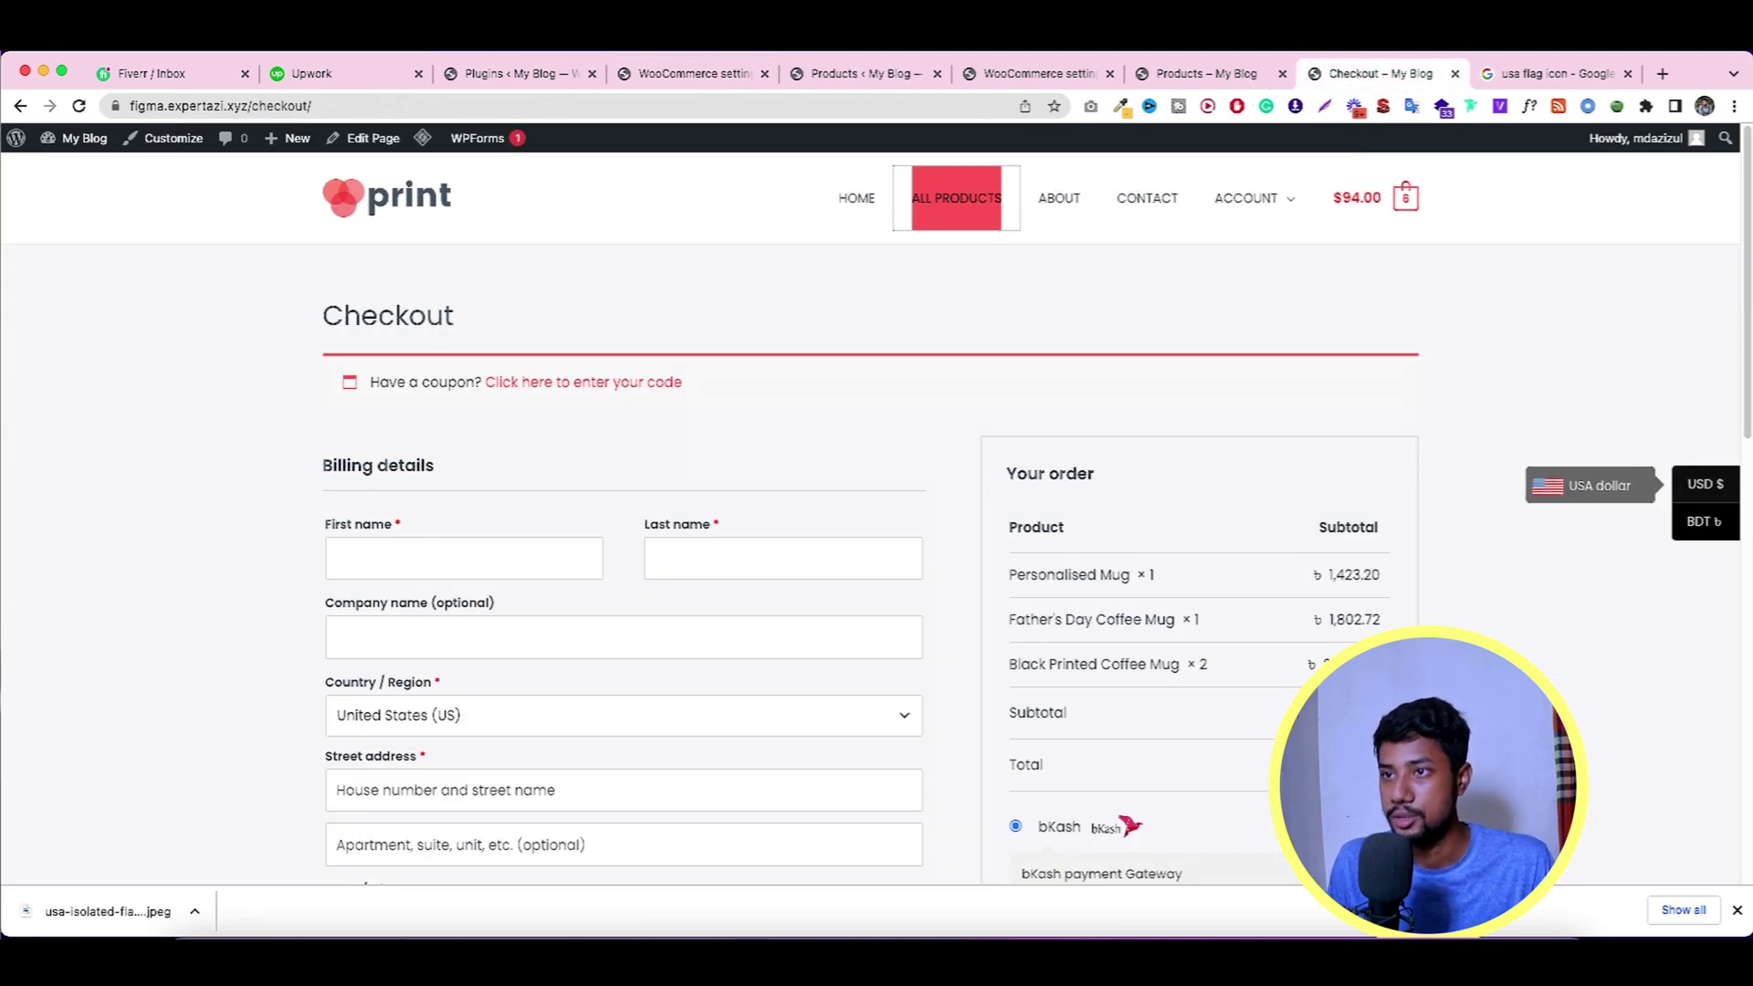
{"action": "left_click", "coordinate": [694, 73]}
{"action": "left_click", "coordinate": [457, 503]}
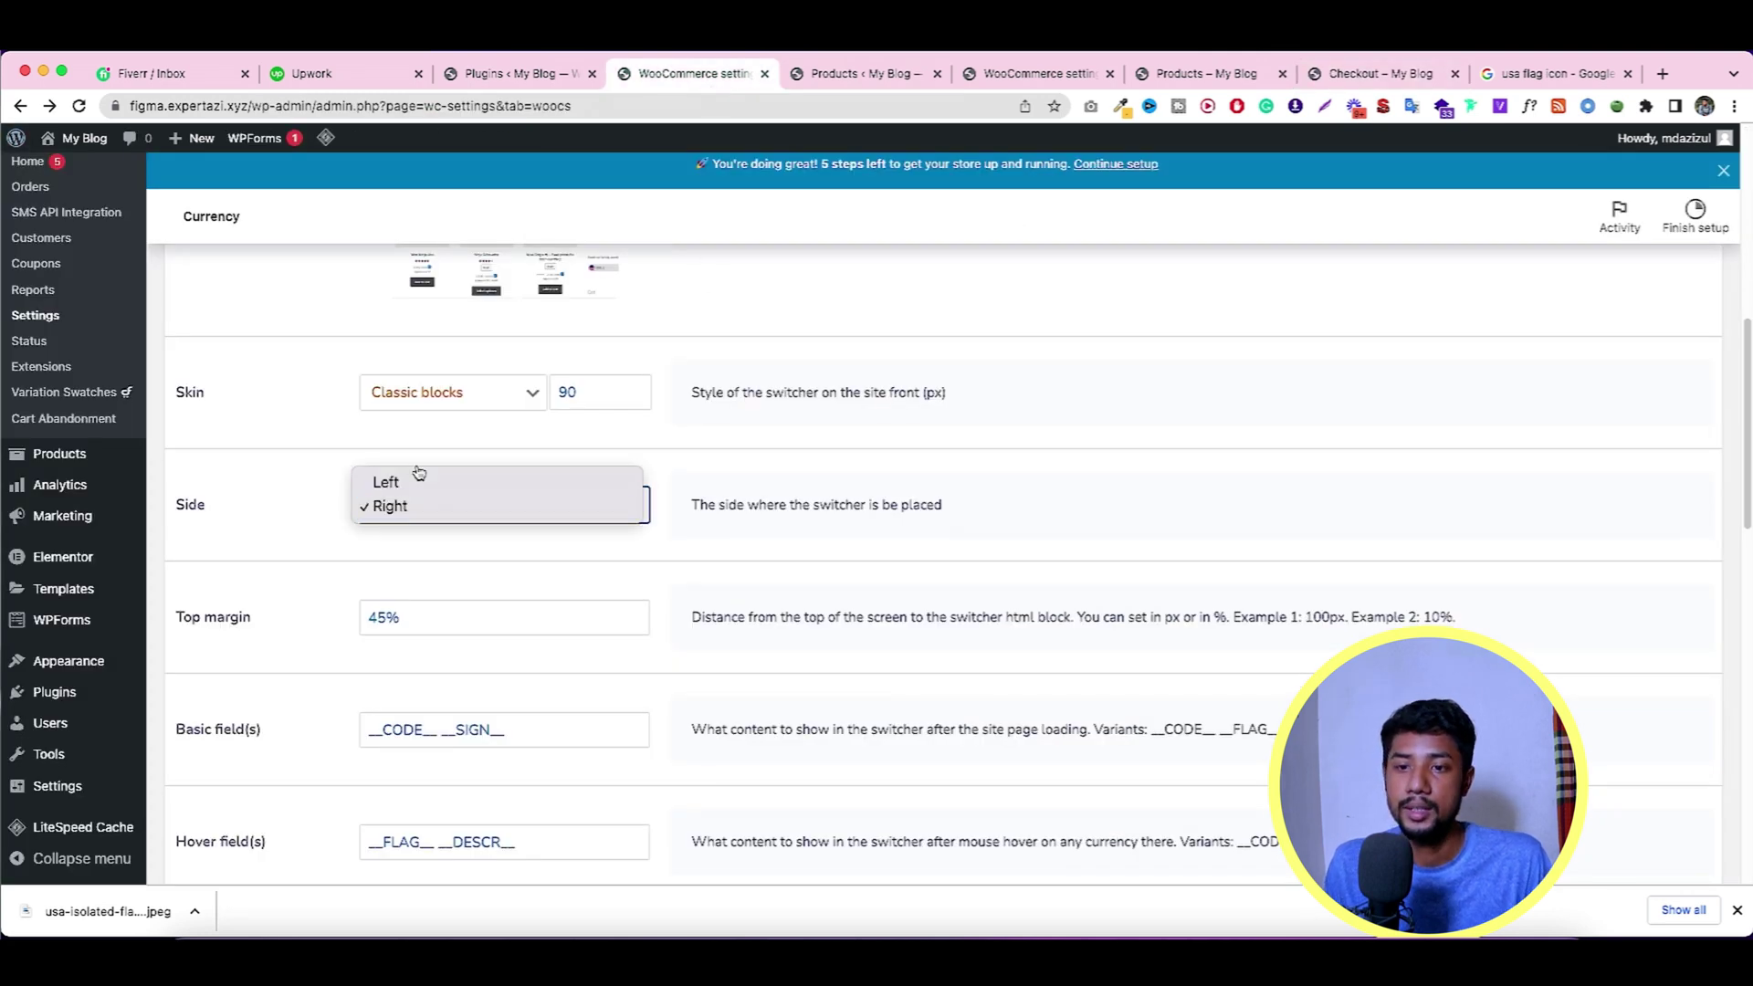
{"action": "left_click", "coordinate": [259, 479]}
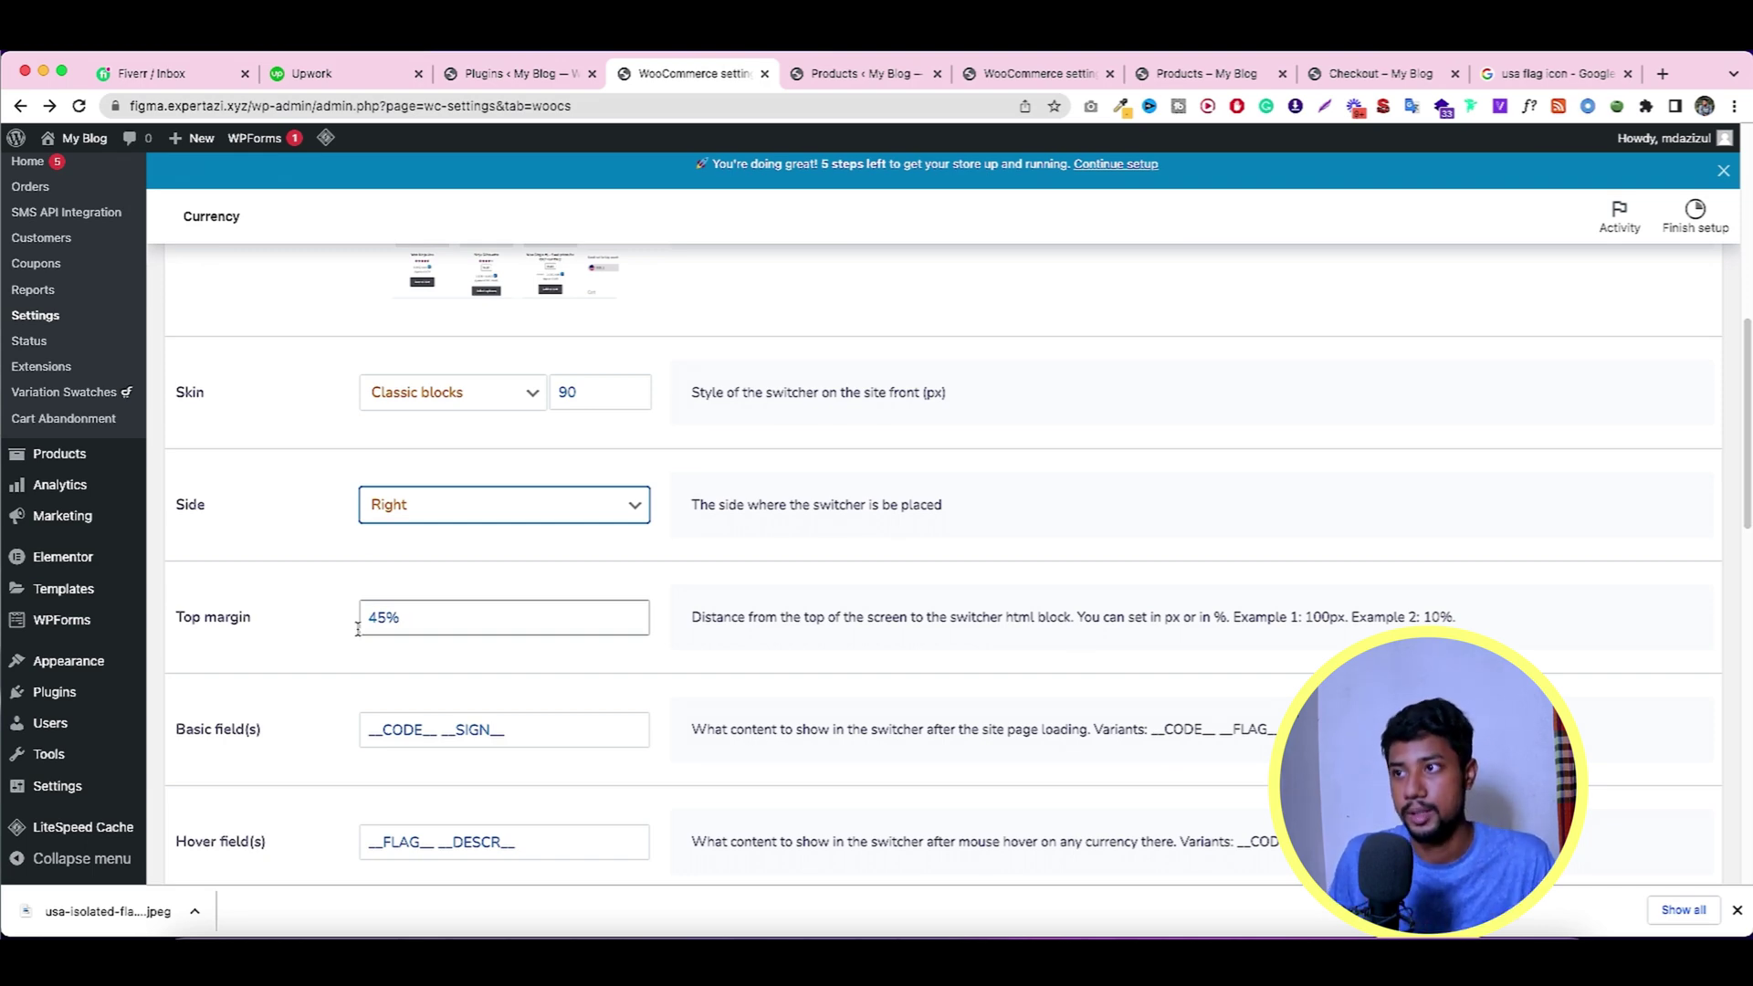
Preview the checkout page at iPhone SE size in the developer tools and examine the side switcher along the page.
{"action": "left_click", "coordinate": [1187, 75]}
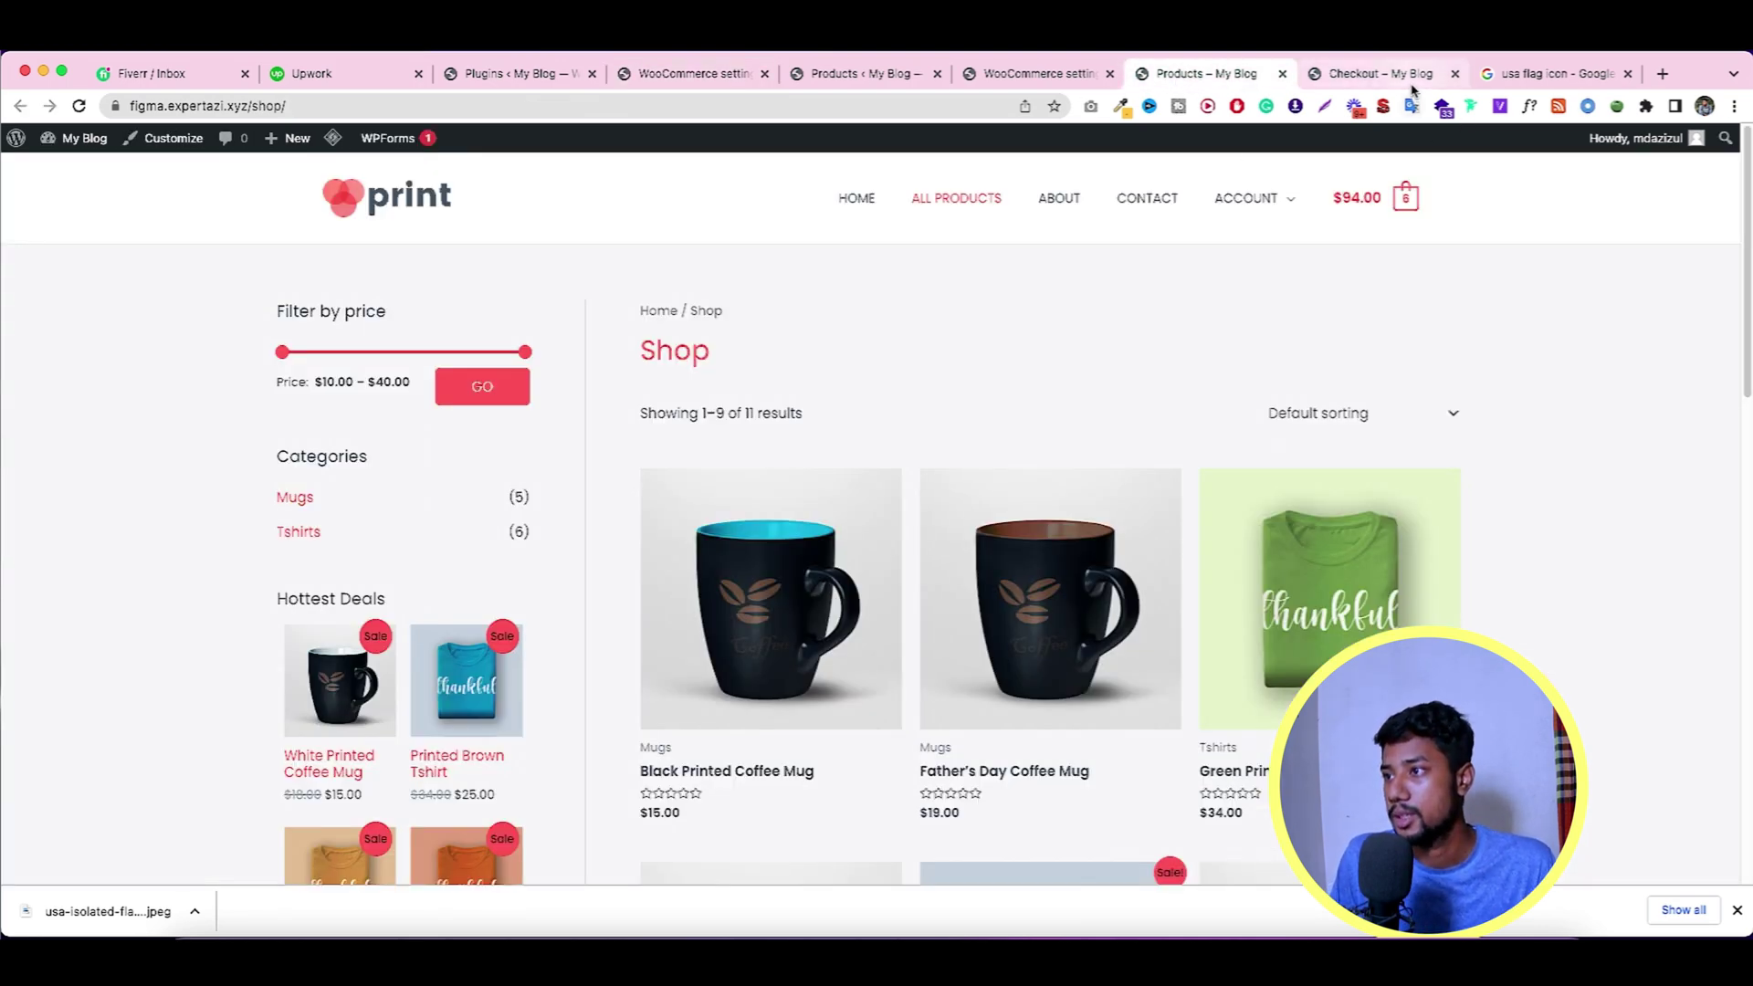
{"action": "left_click", "coordinate": [1381, 74]}
{"action": "scroll", "coordinate": [1581, 427], "scroll_direction": "down", "scroll_amount": 7}
{"action": "right_click", "coordinate": [1539, 345]}
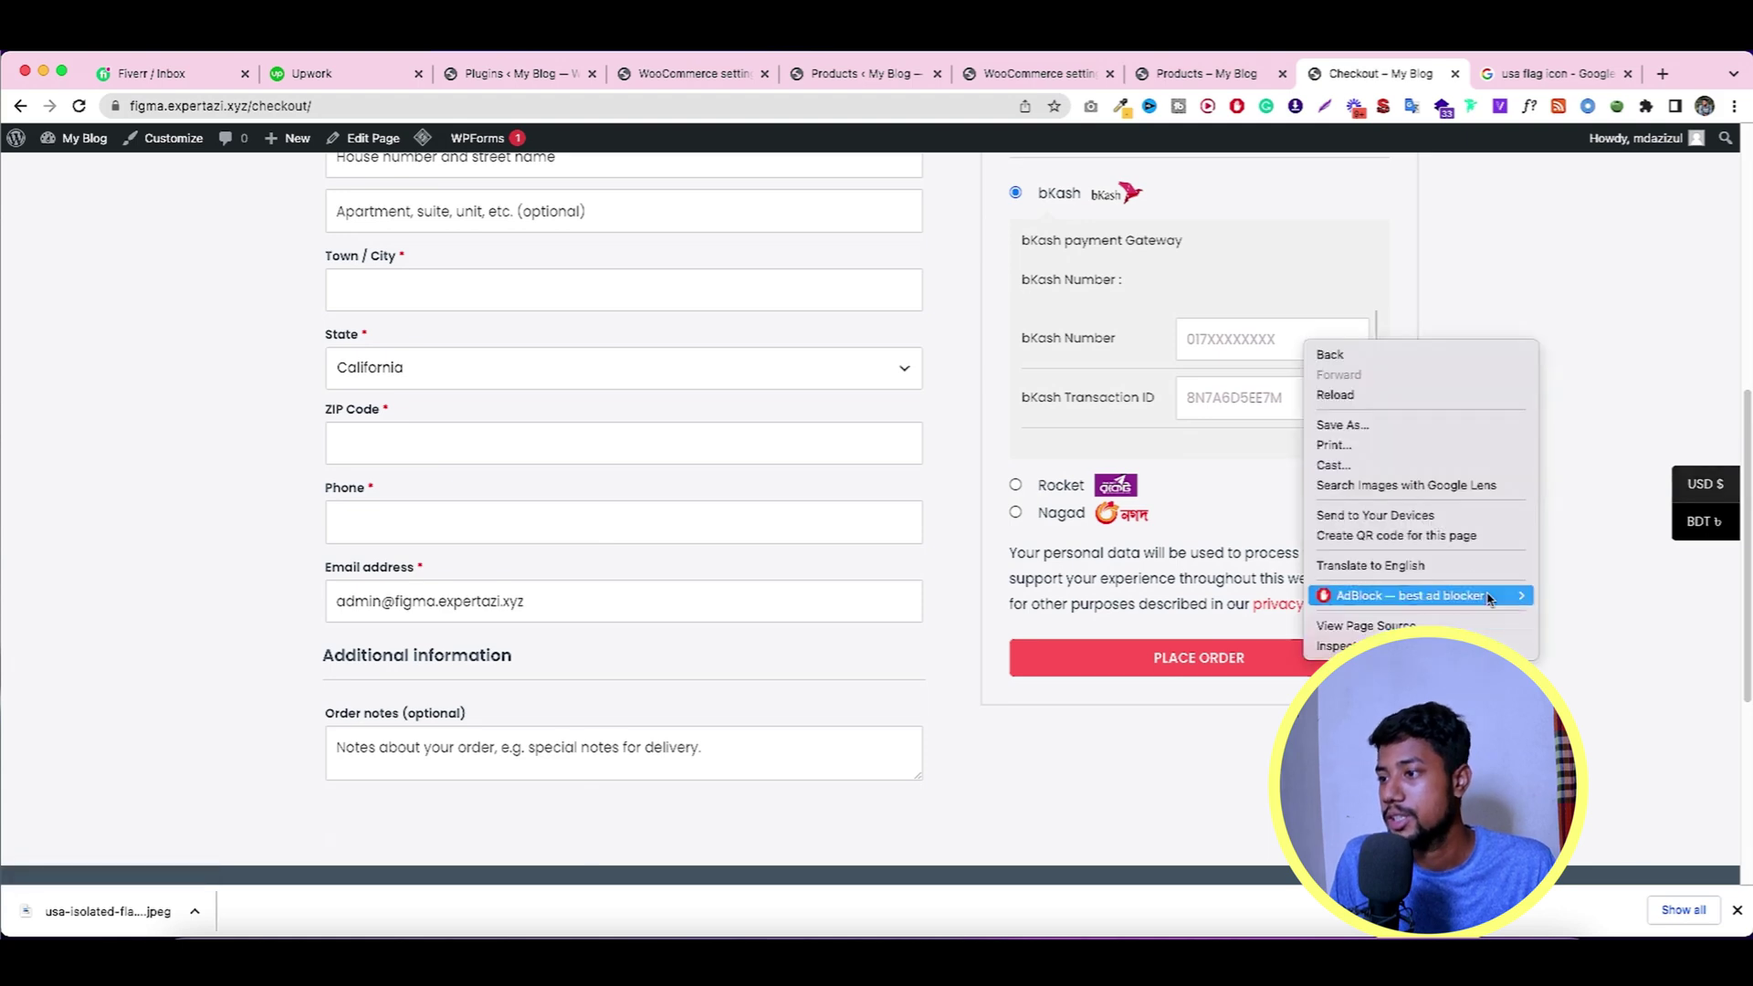
{"action": "left_click", "coordinate": [1338, 645]}
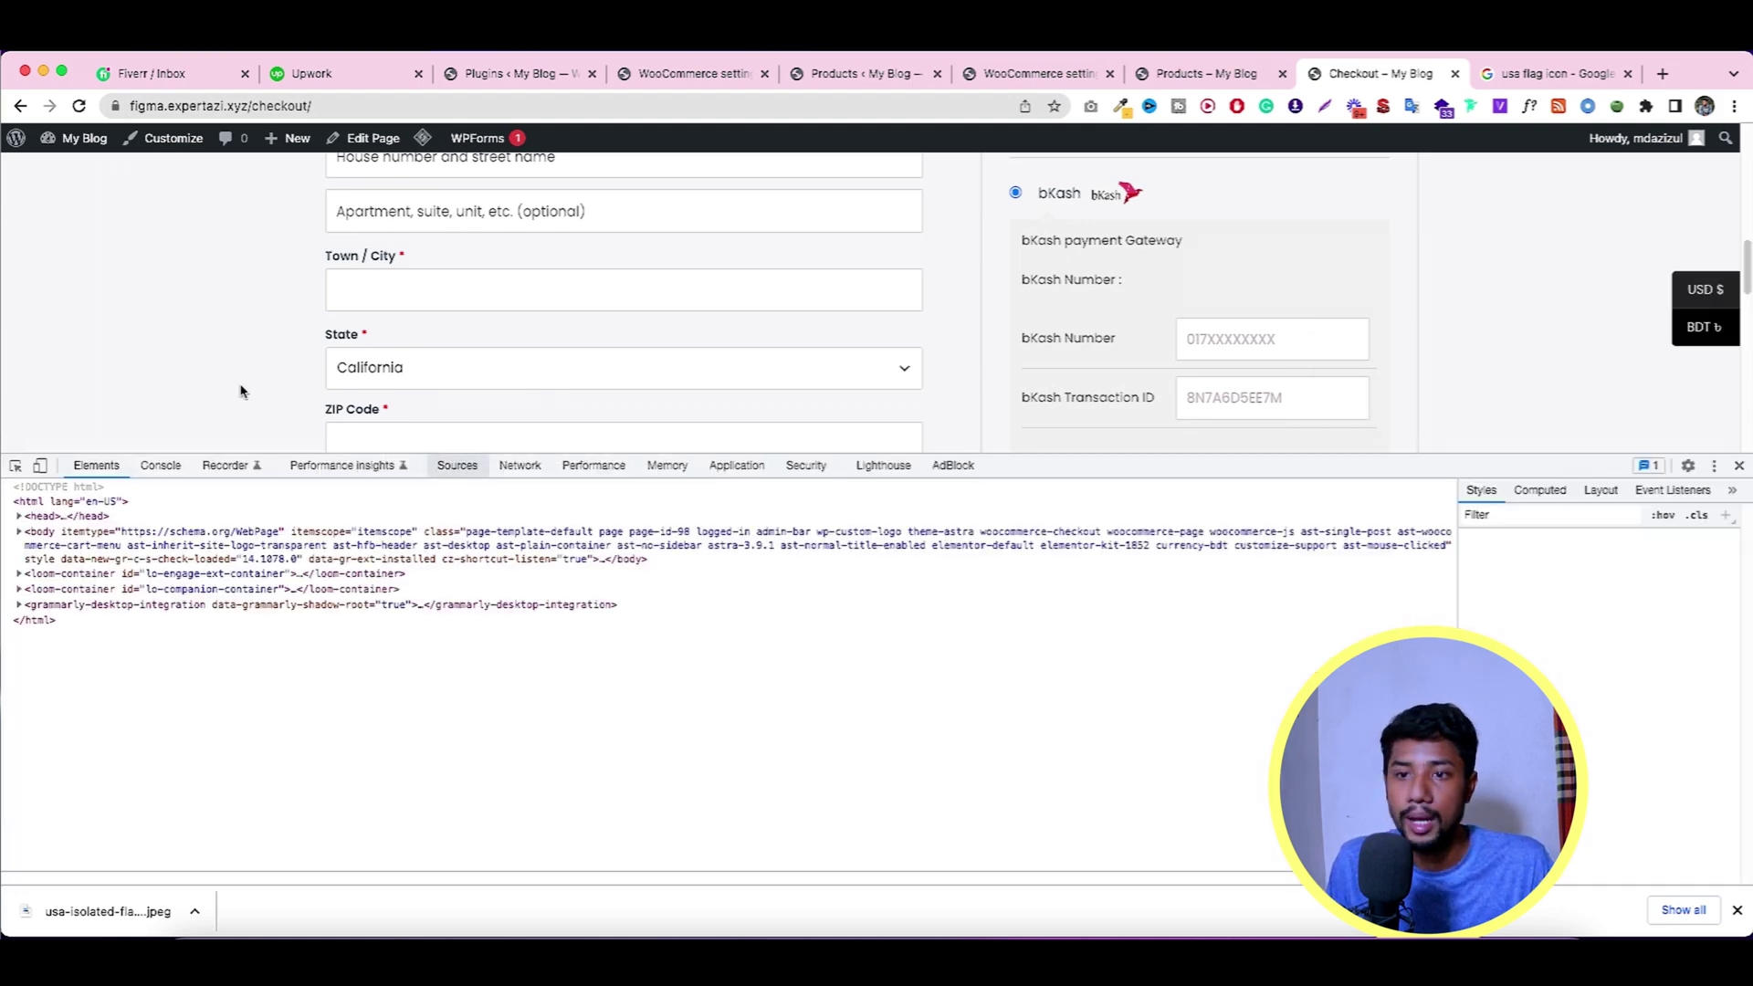
{"action": "key", "text": "super+shift+m"}
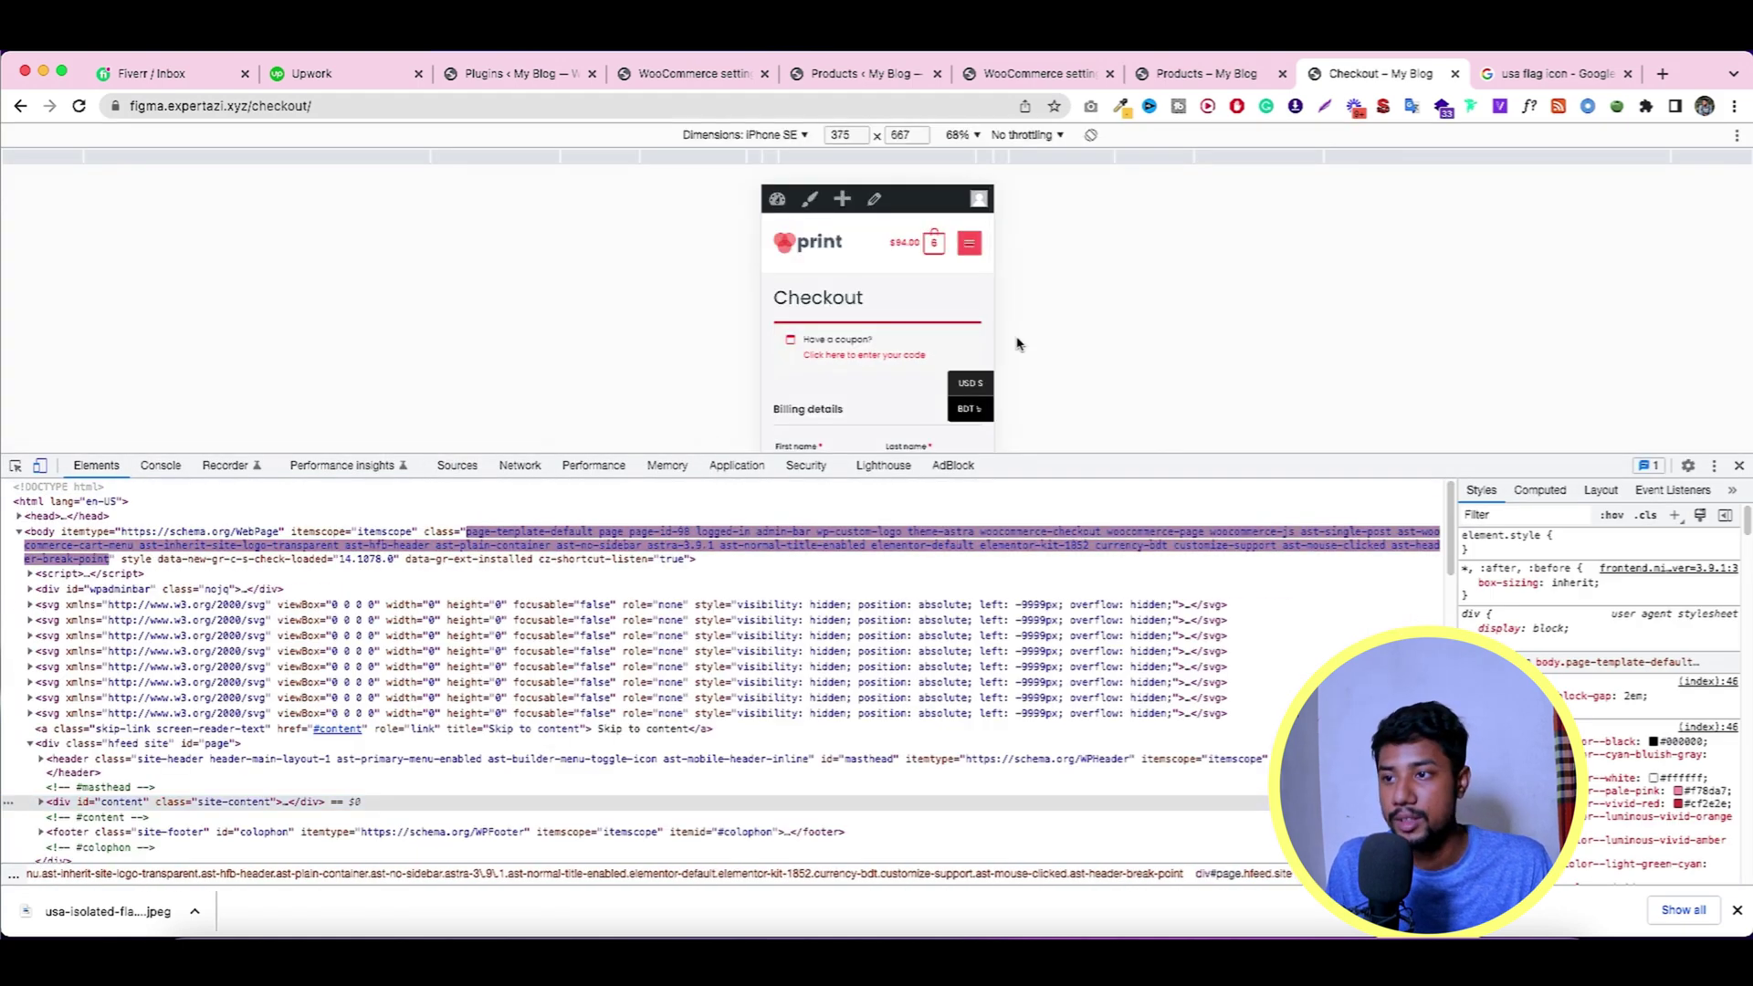
{"action": "scroll", "coordinate": [979, 419], "scroll_direction": "down", "scroll_amount": 10}
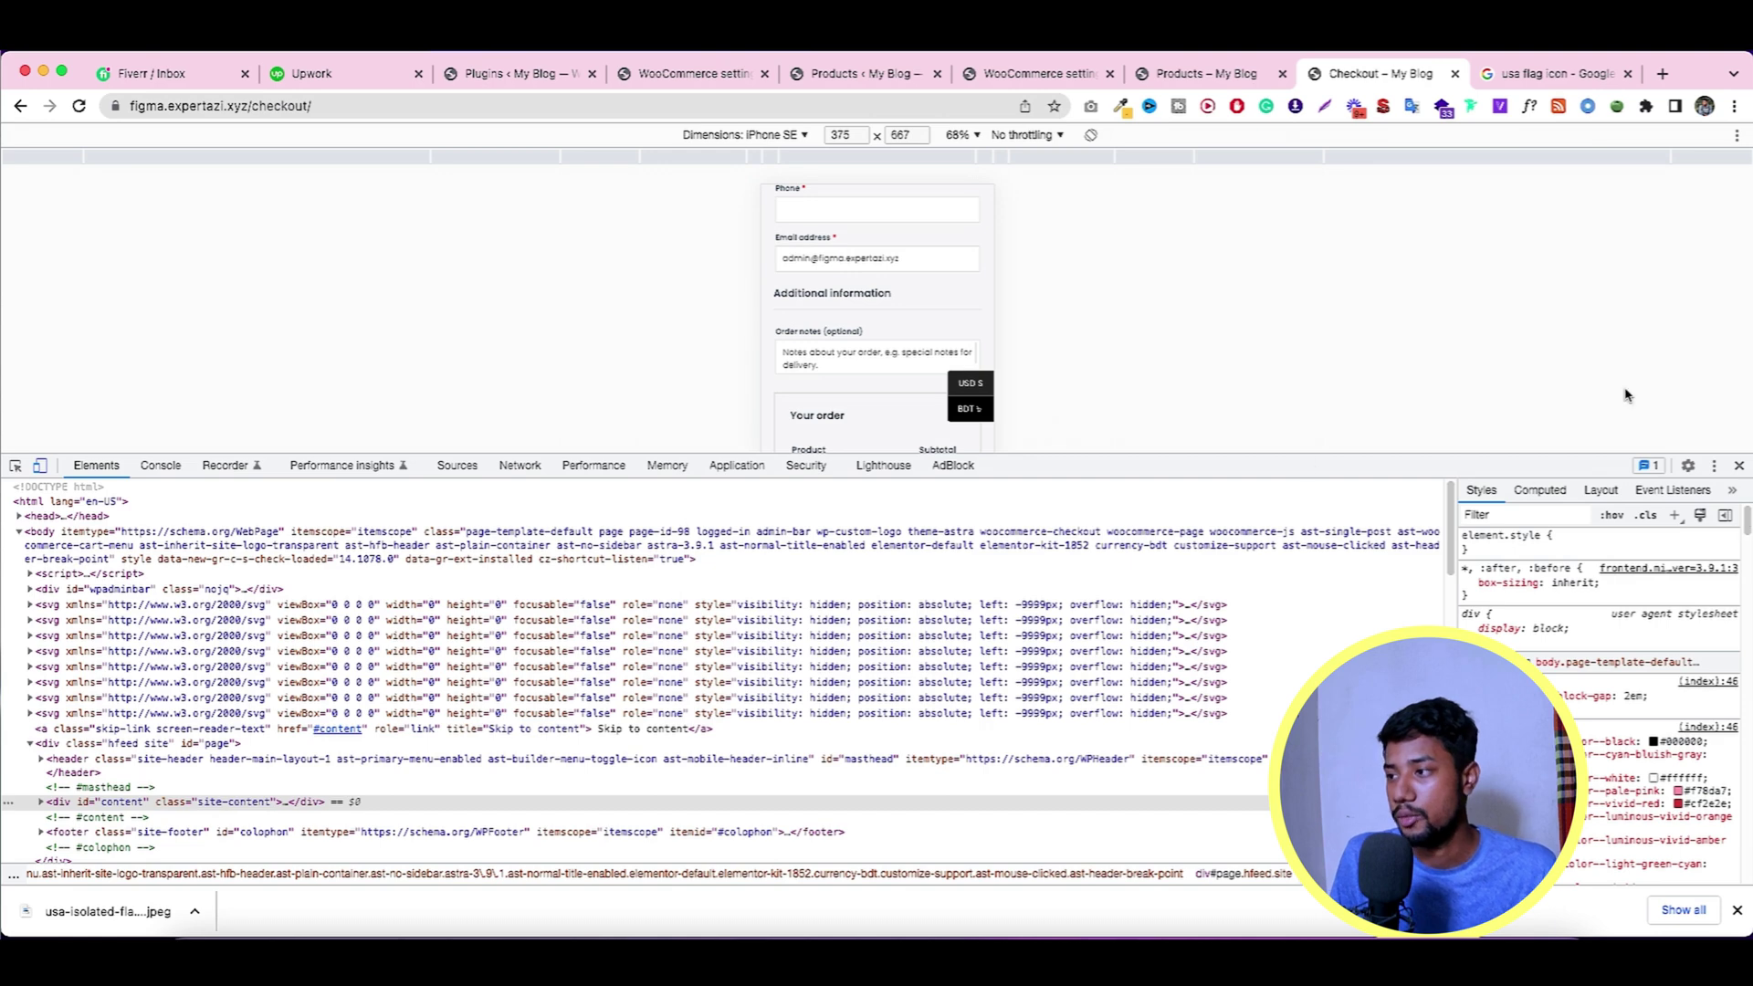
Return to the side switcher settings and review the top margin, basic fields, hover fields and page visibility options.
{"action": "left_click", "coordinate": [1050, 74]}
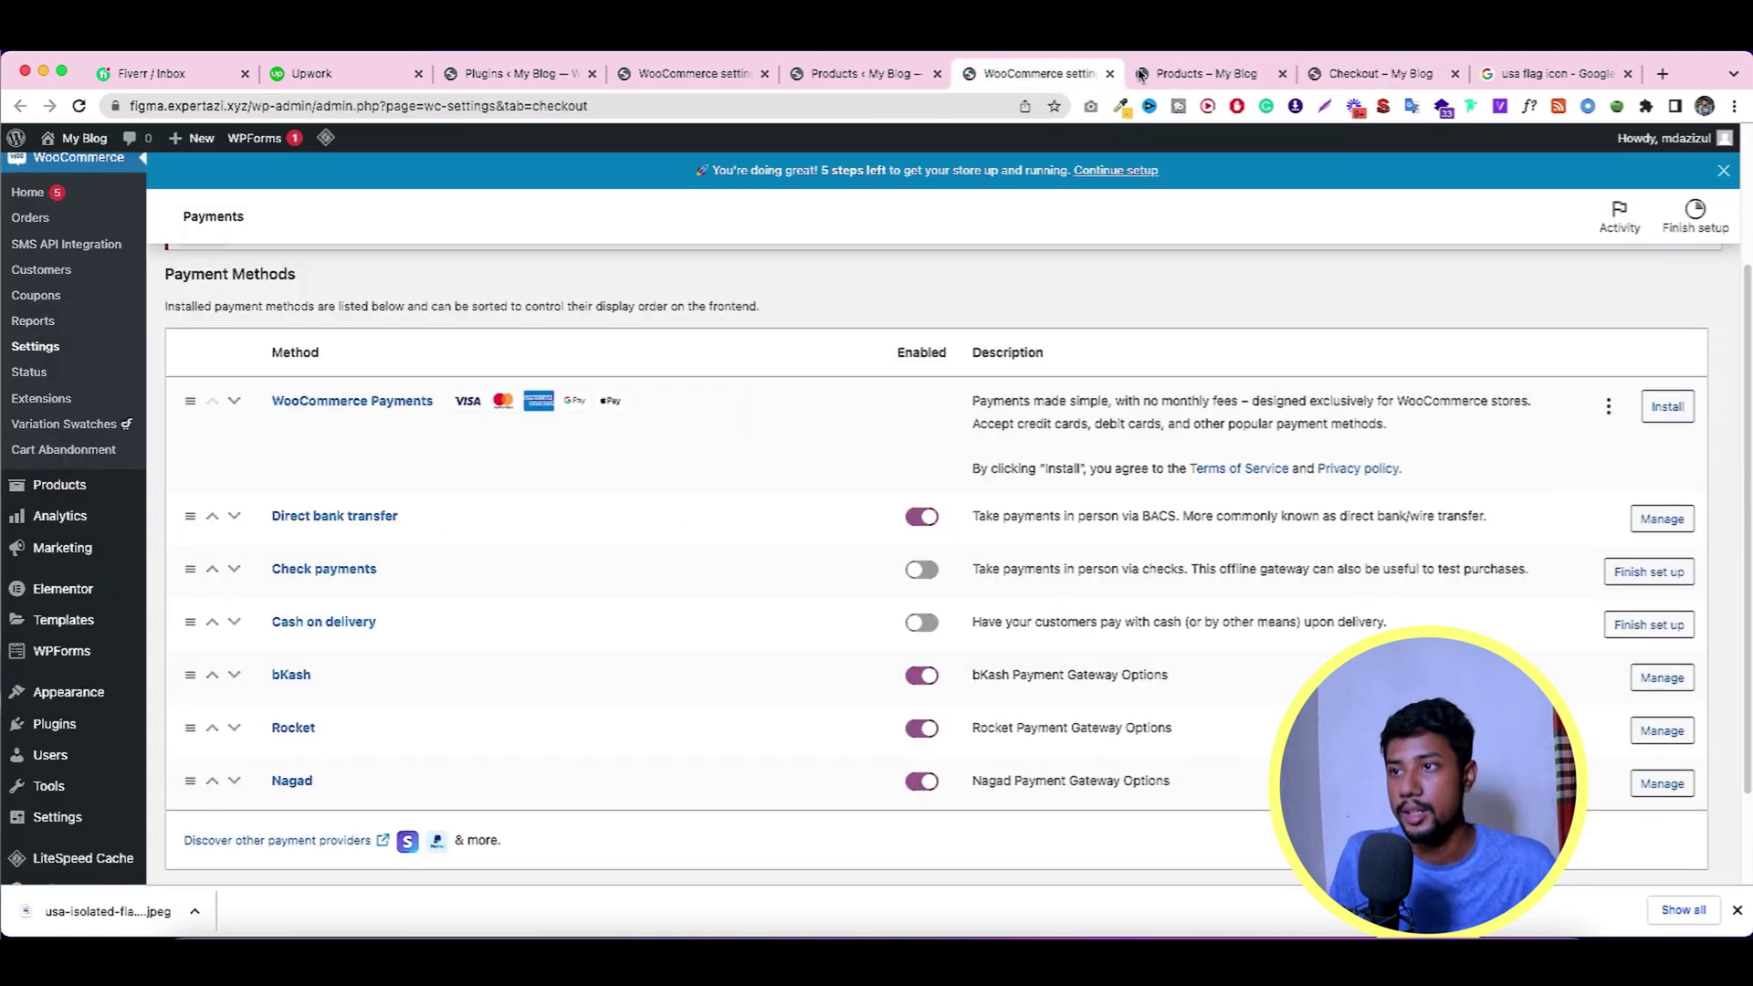
{"action": "left_click", "coordinate": [863, 73]}
{"action": "left_click", "coordinate": [694, 73]}
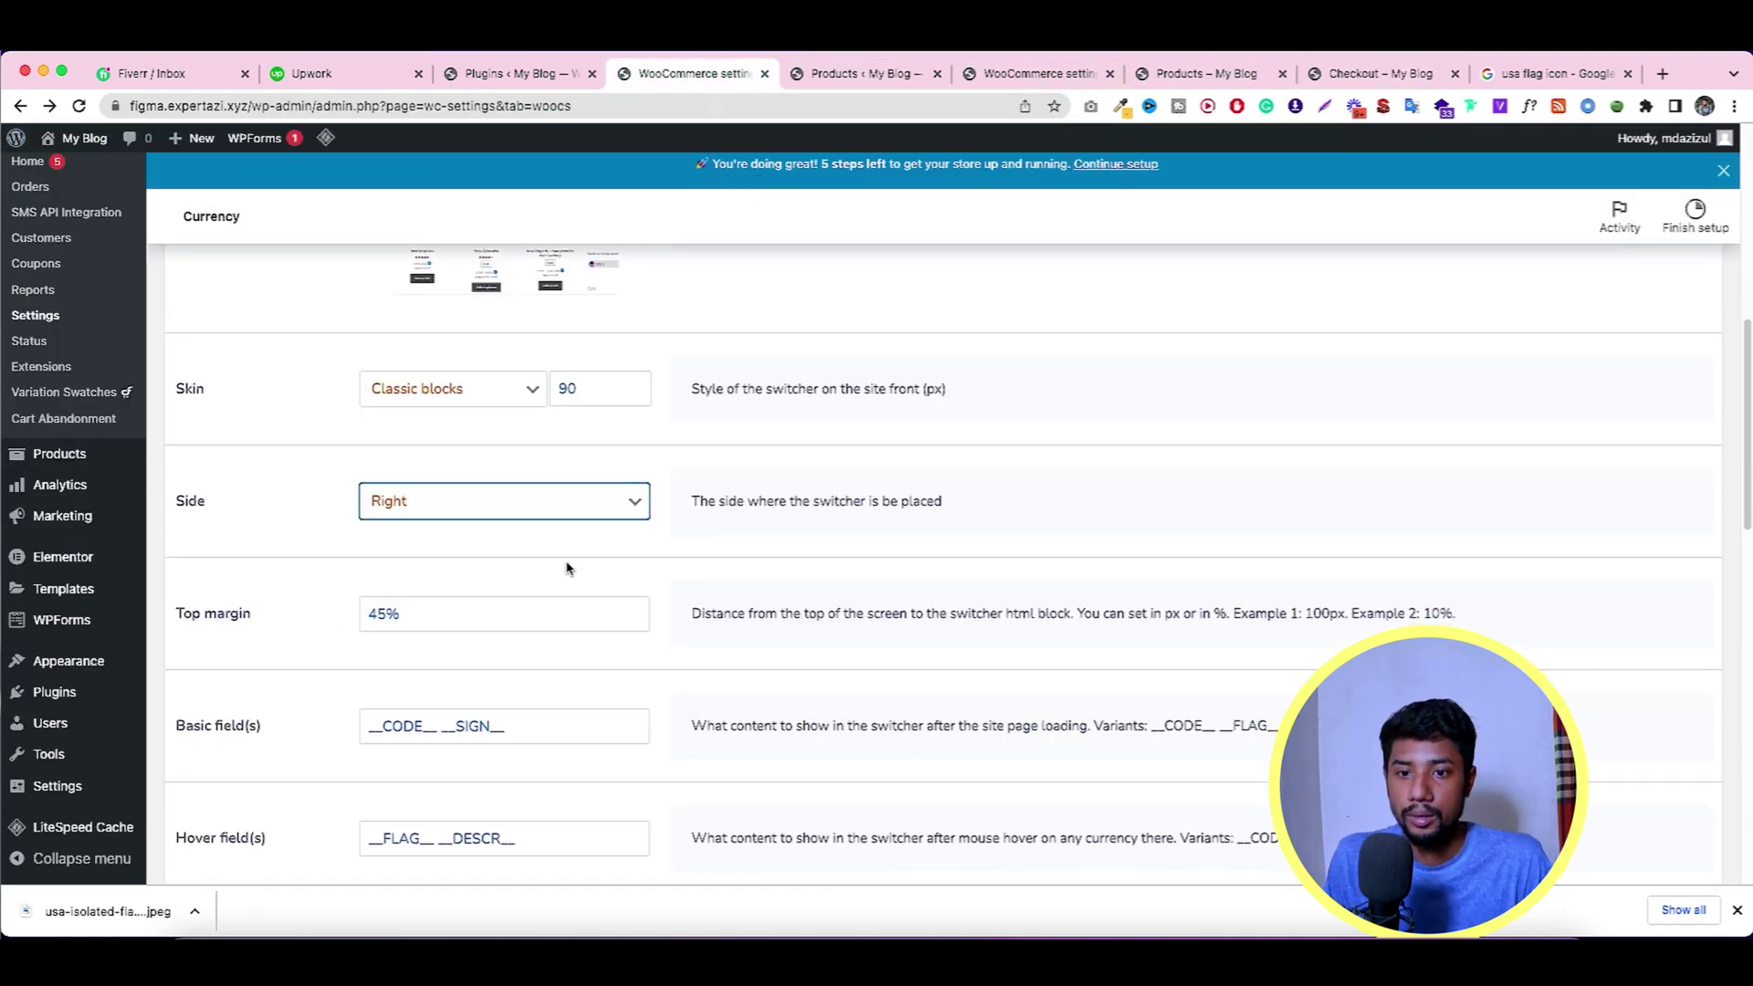
{"action": "scroll", "coordinate": [566, 569], "scroll_direction": "down", "scroll_amount": 2}
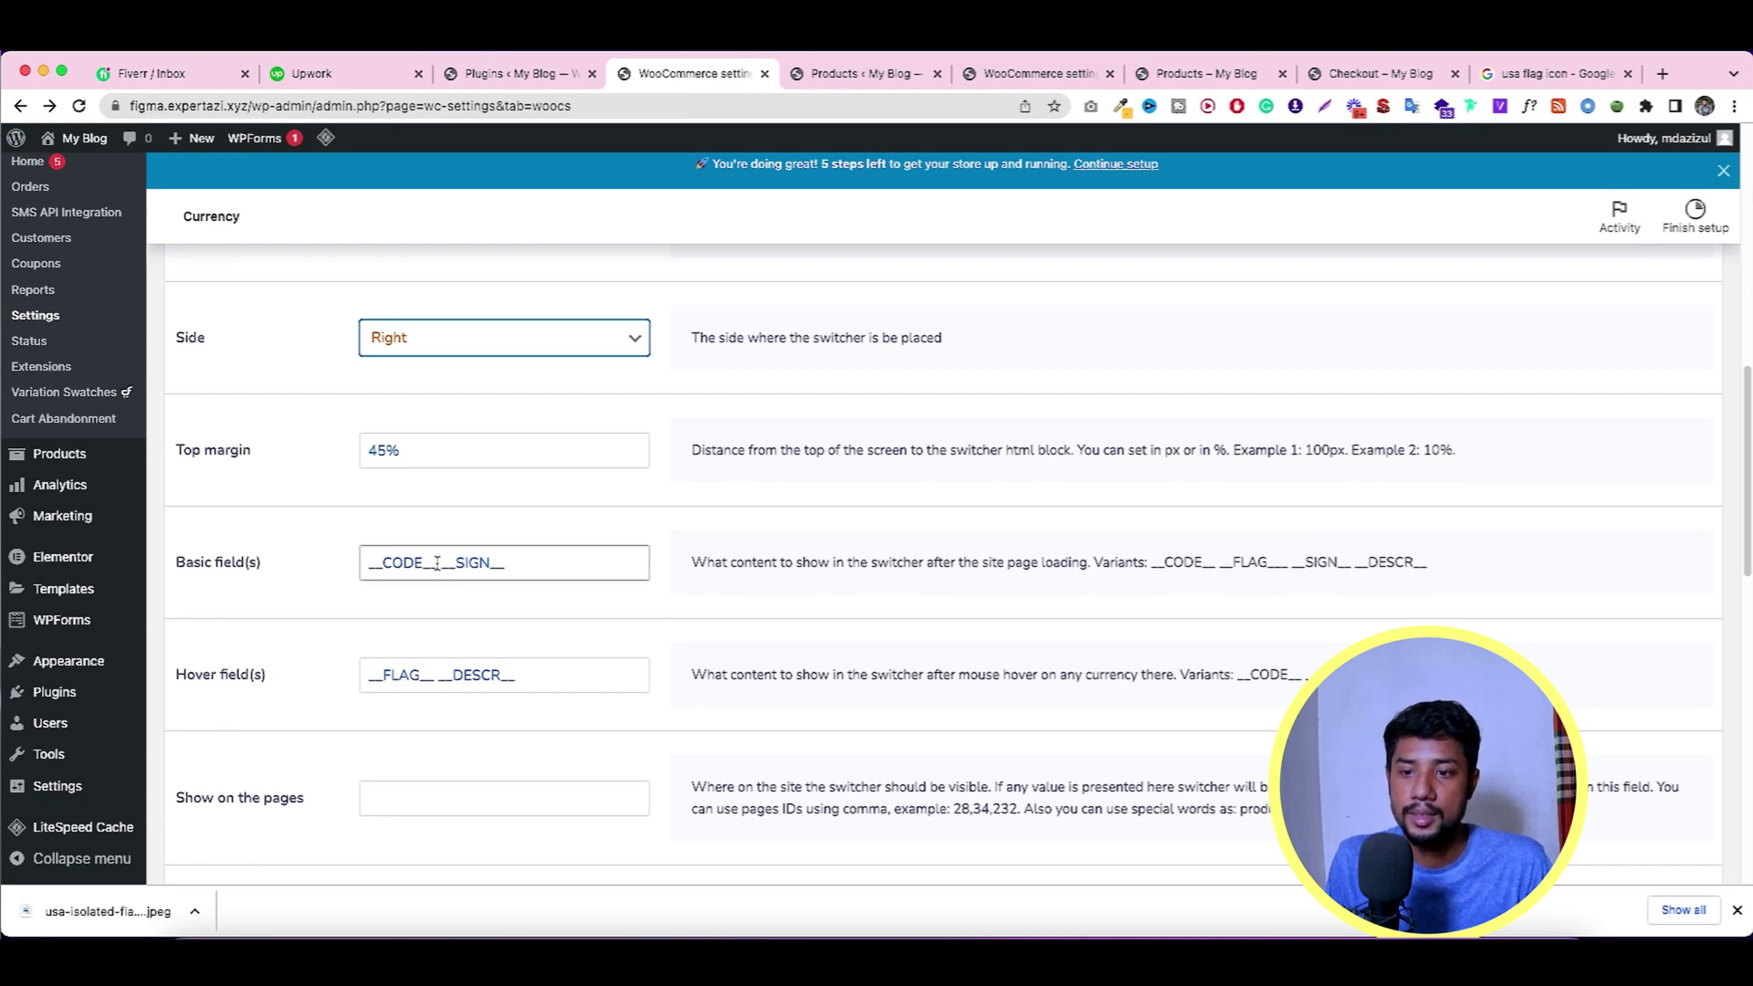
{"action": "scroll", "coordinate": [604, 558], "scroll_direction": "down", "scroll_amount": 1}
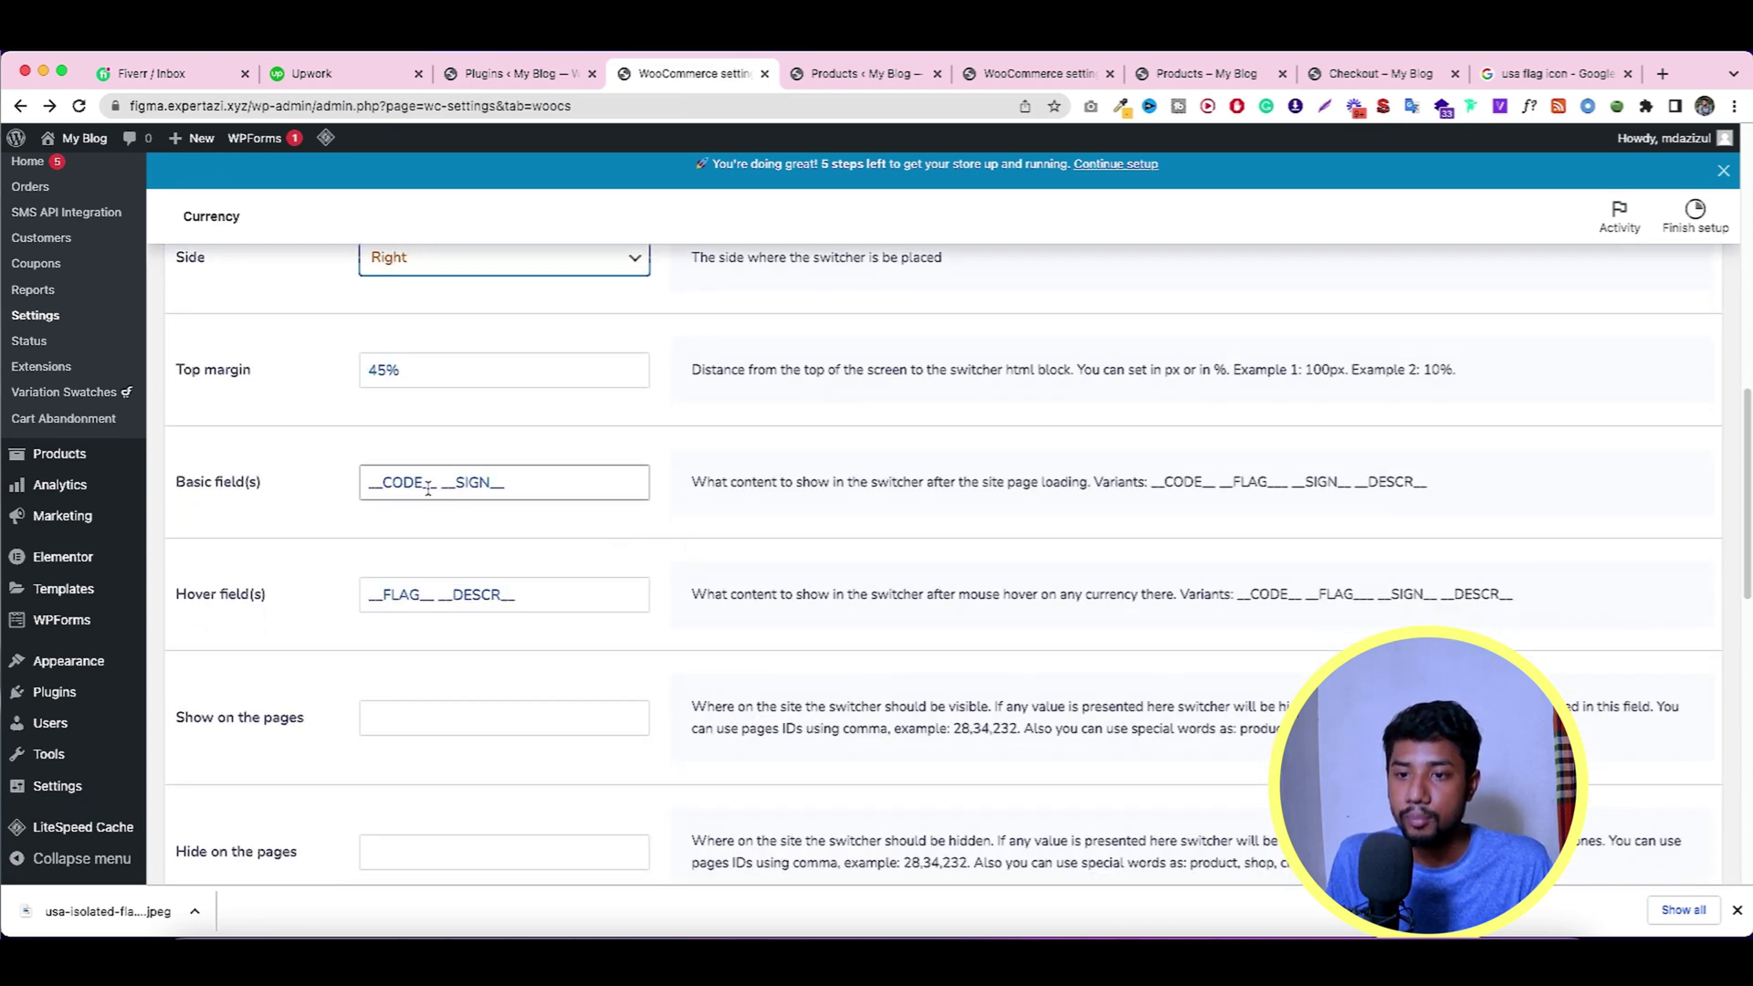
Close the developer tools on the checkout page to view the side switcher at desktop size.
{"action": "left_click", "coordinate": [1368, 81]}
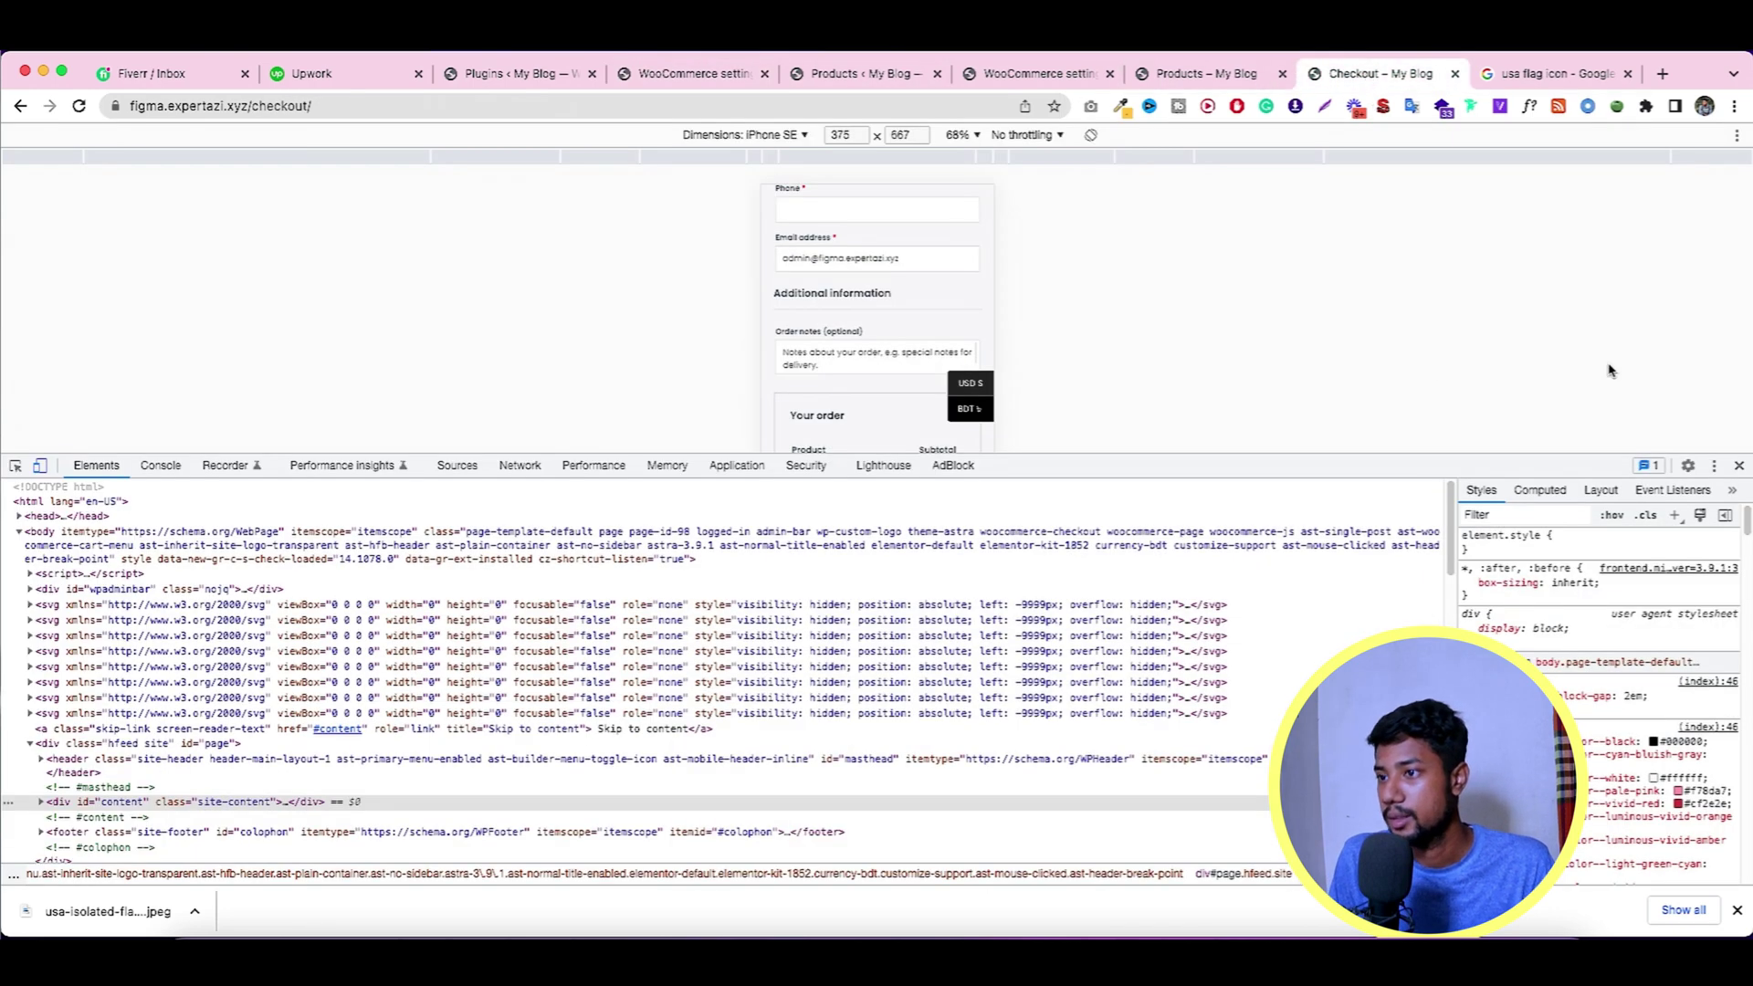
{"action": "left_click", "coordinate": [1739, 466]}
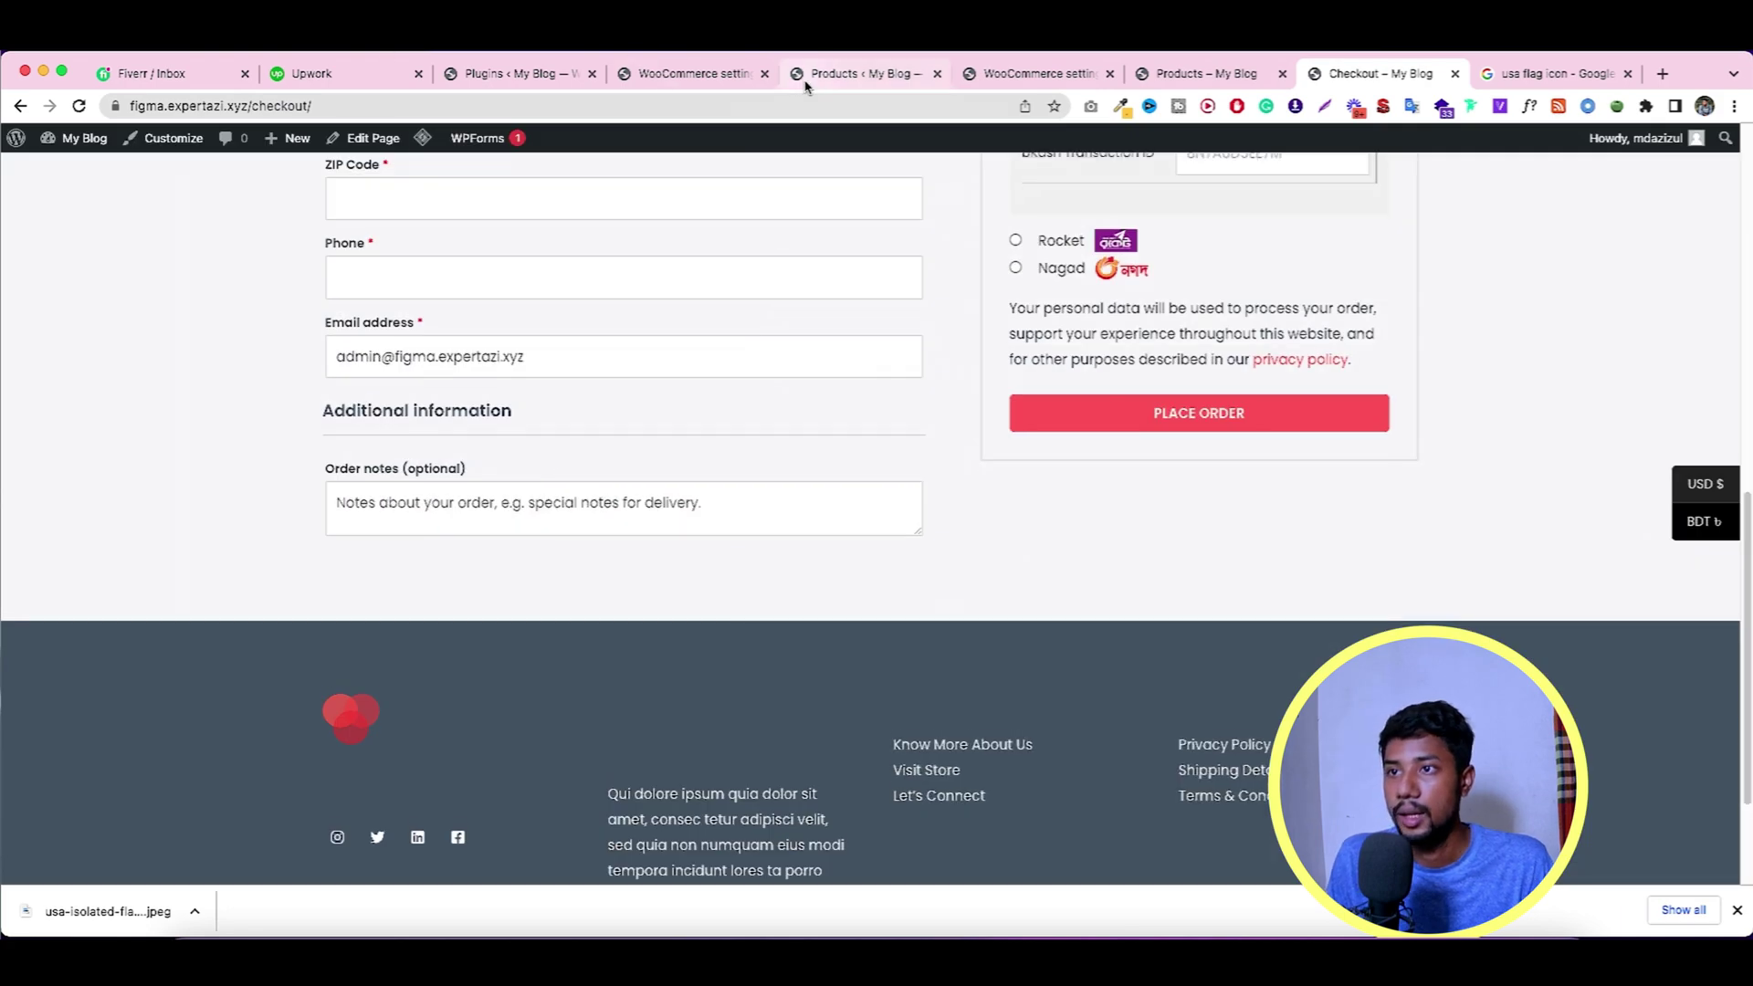
In the side switcher's hover fields, delete __FLAG__, copy it from the listed variants and reinsert it before __DESCR__.
{"action": "left_click", "coordinate": [840, 76]}
{"action": "left_click", "coordinate": [1041, 75]}
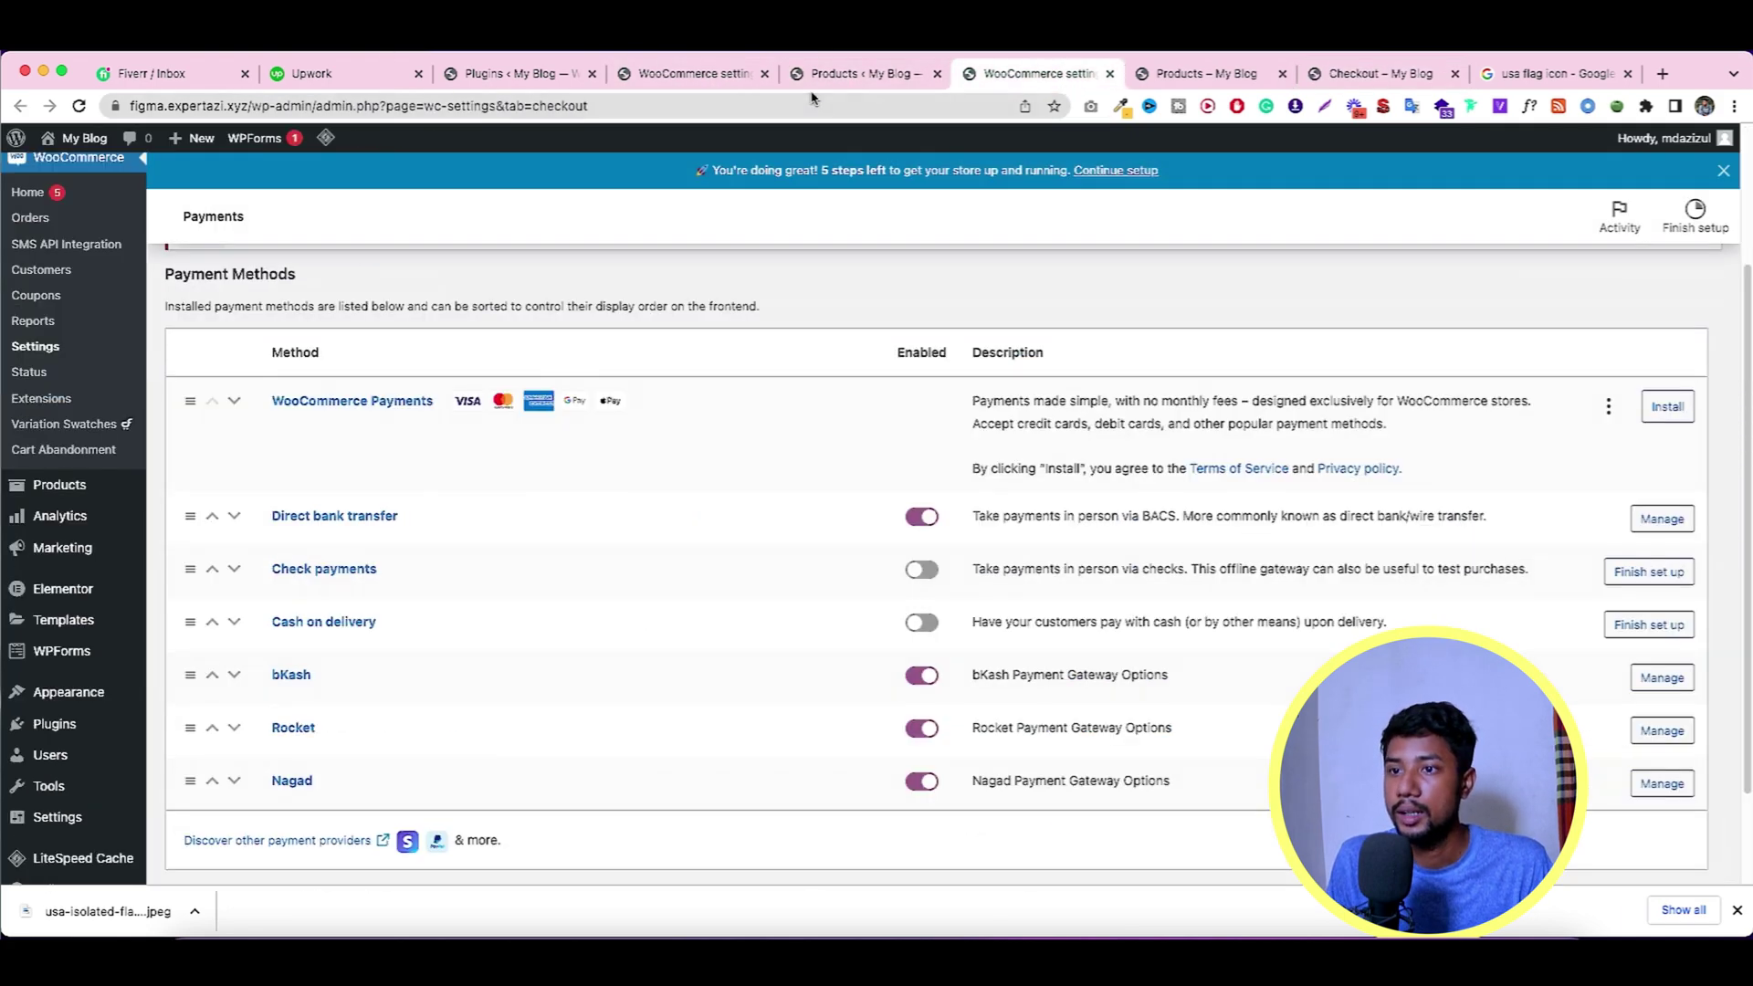
{"action": "left_click", "coordinate": [694, 74]}
{"action": "scroll", "coordinate": [453, 452], "scroll_direction": "down", "scroll_amount": 3}
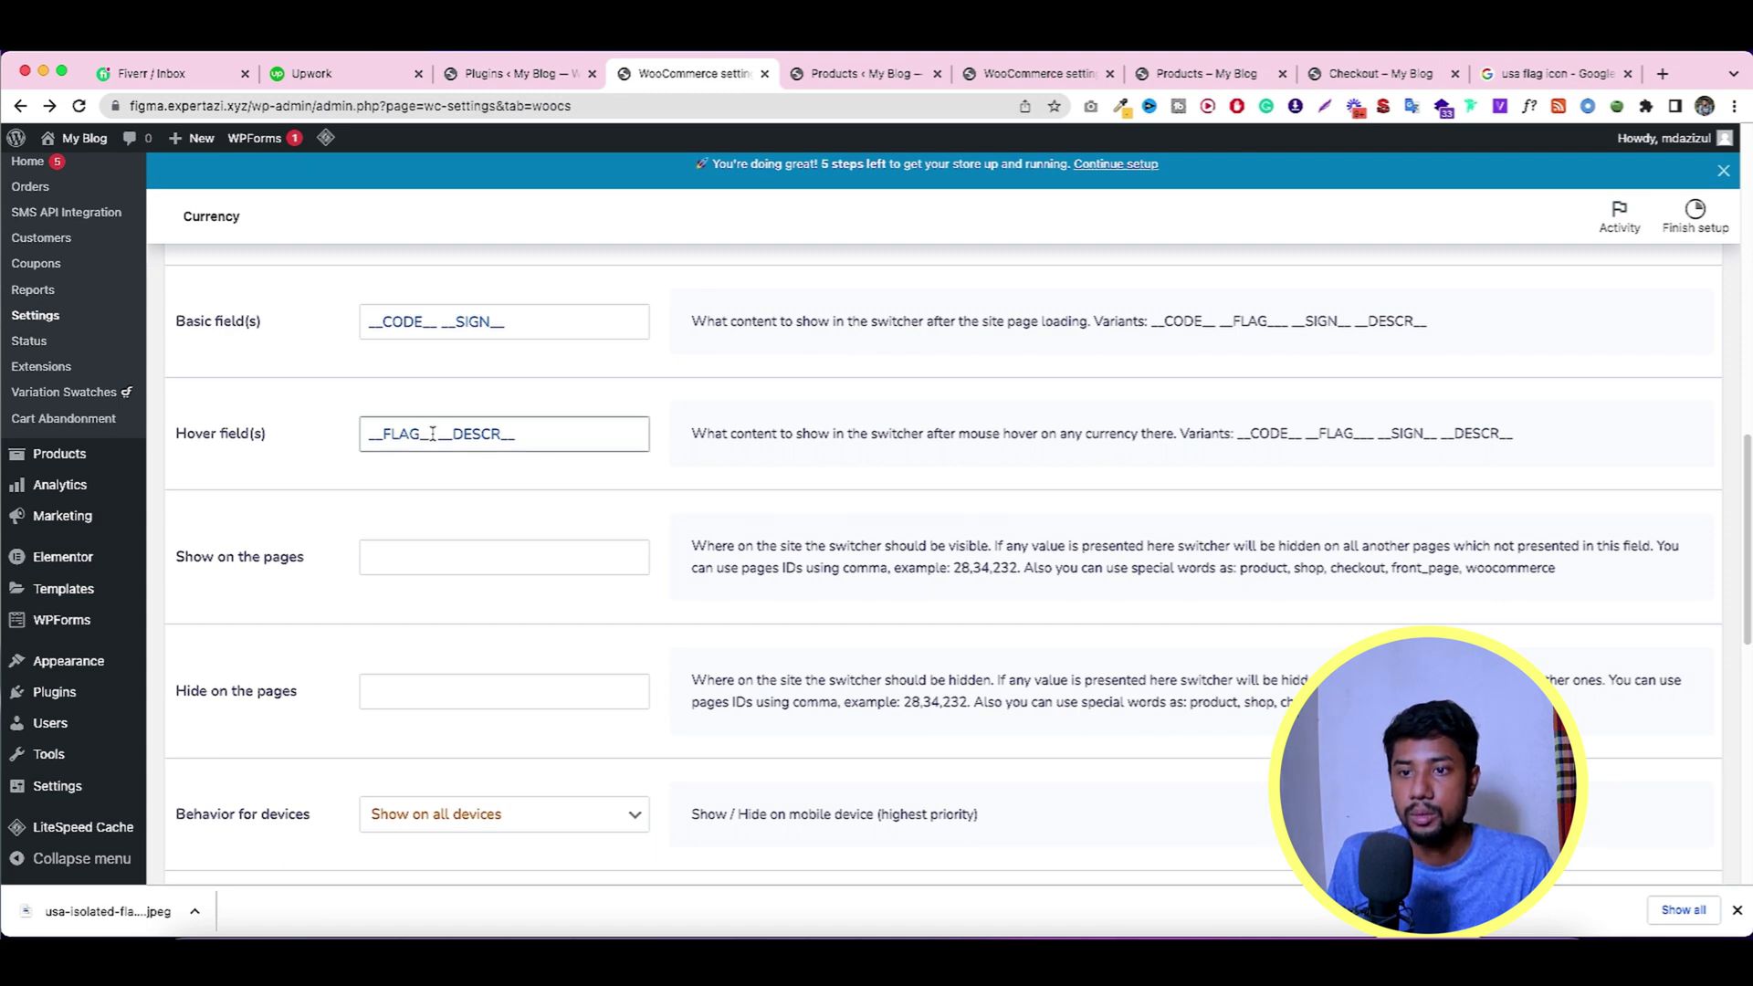
{"action": "left_click_drag", "start_coordinate": [432, 434], "coordinate": [283, 429]}
{"action": "key", "text": "BackSpace"}
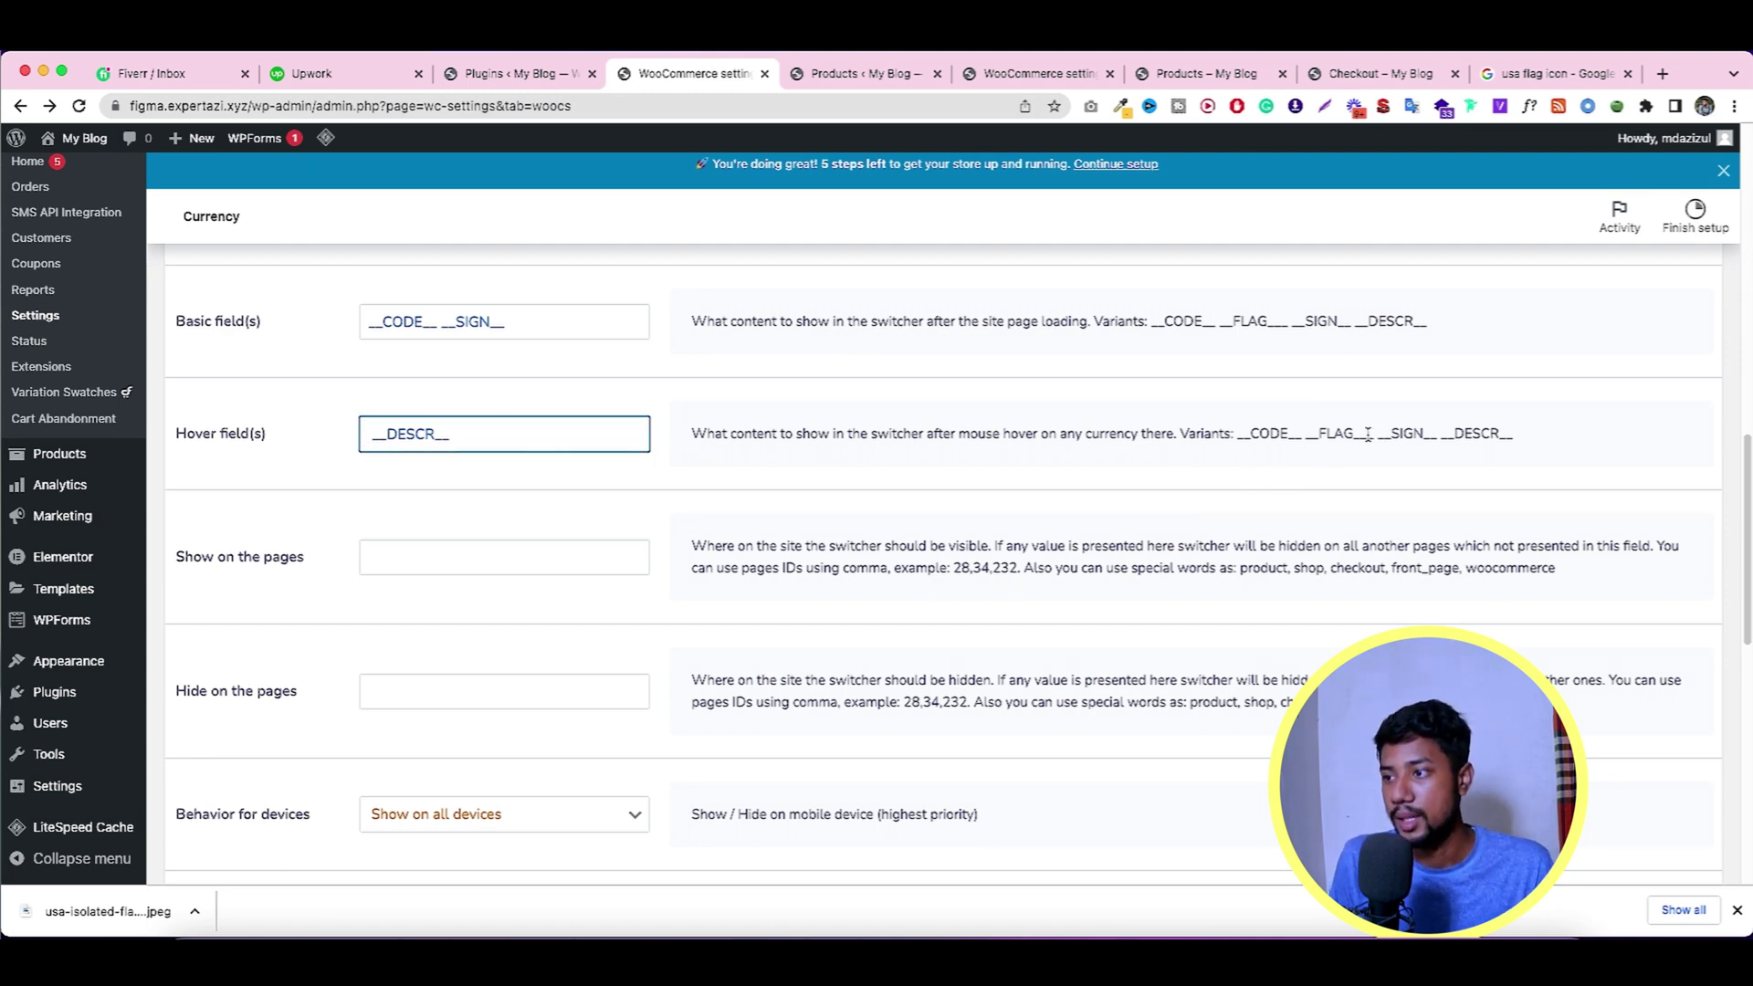
{"action": "left_click_drag", "start_coordinate": [1367, 433], "coordinate": [1309, 433]}
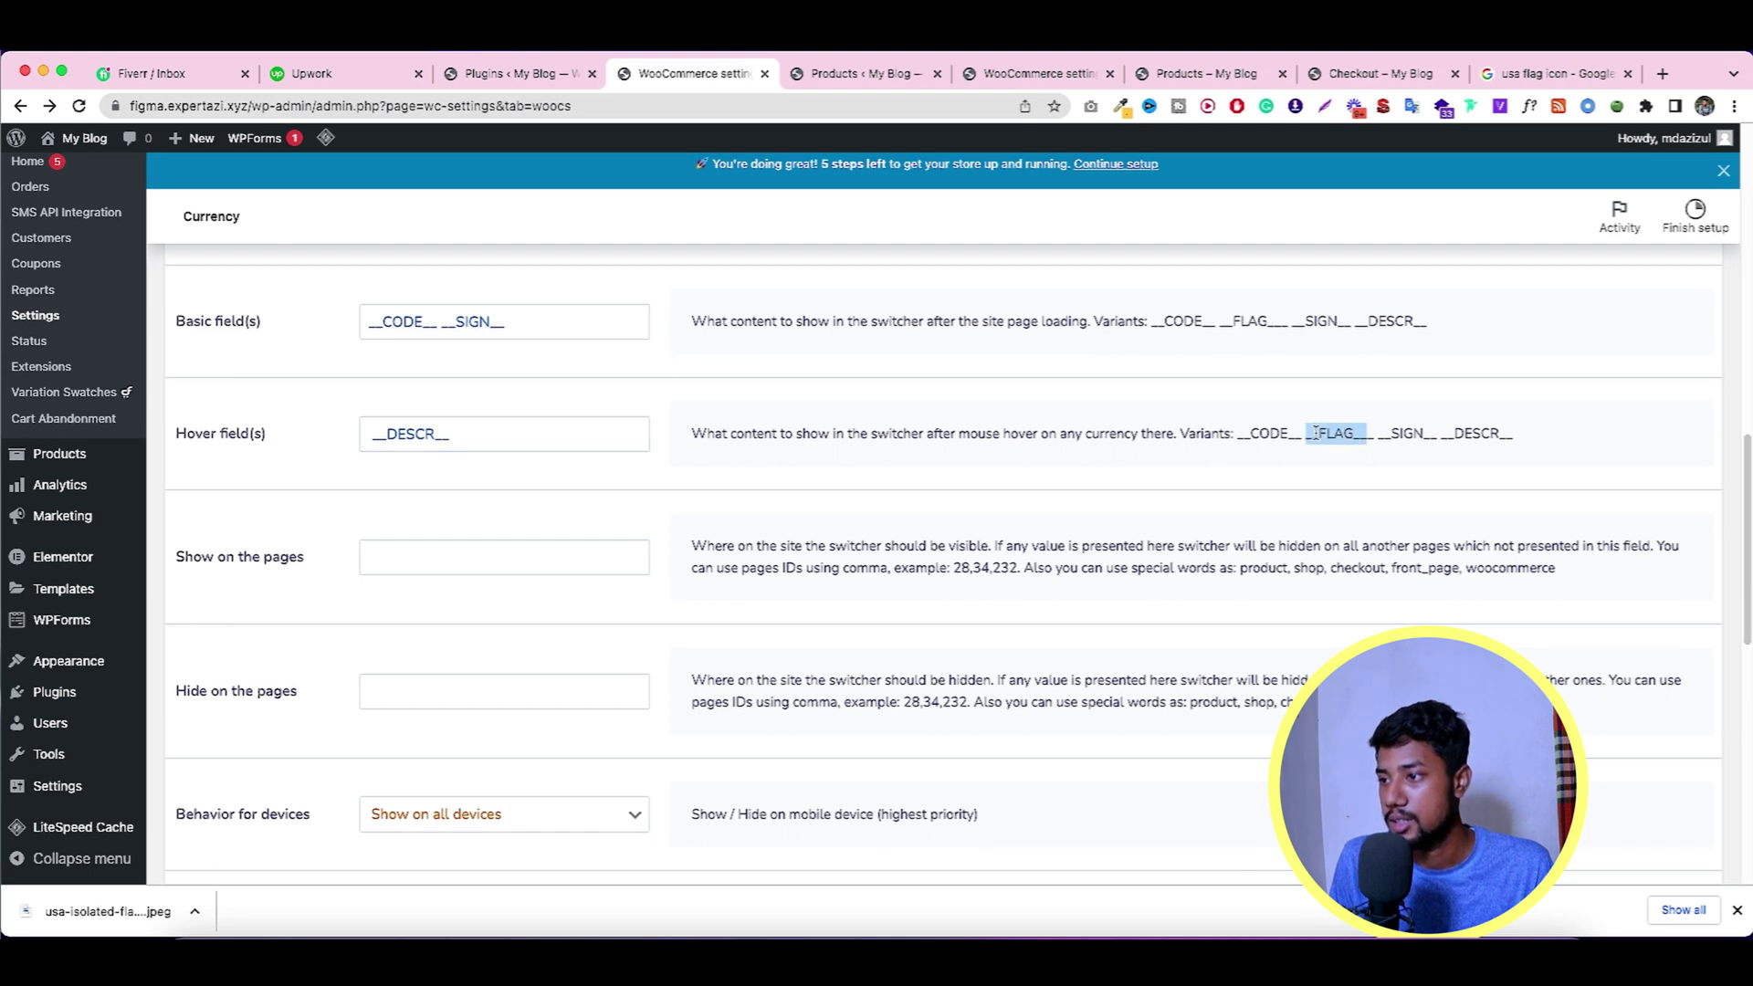
{"action": "right_click", "coordinate": [1315, 433]}
{"action": "left_click", "coordinate": [1351, 477]}
{"action": "left_click", "coordinate": [366, 438]}
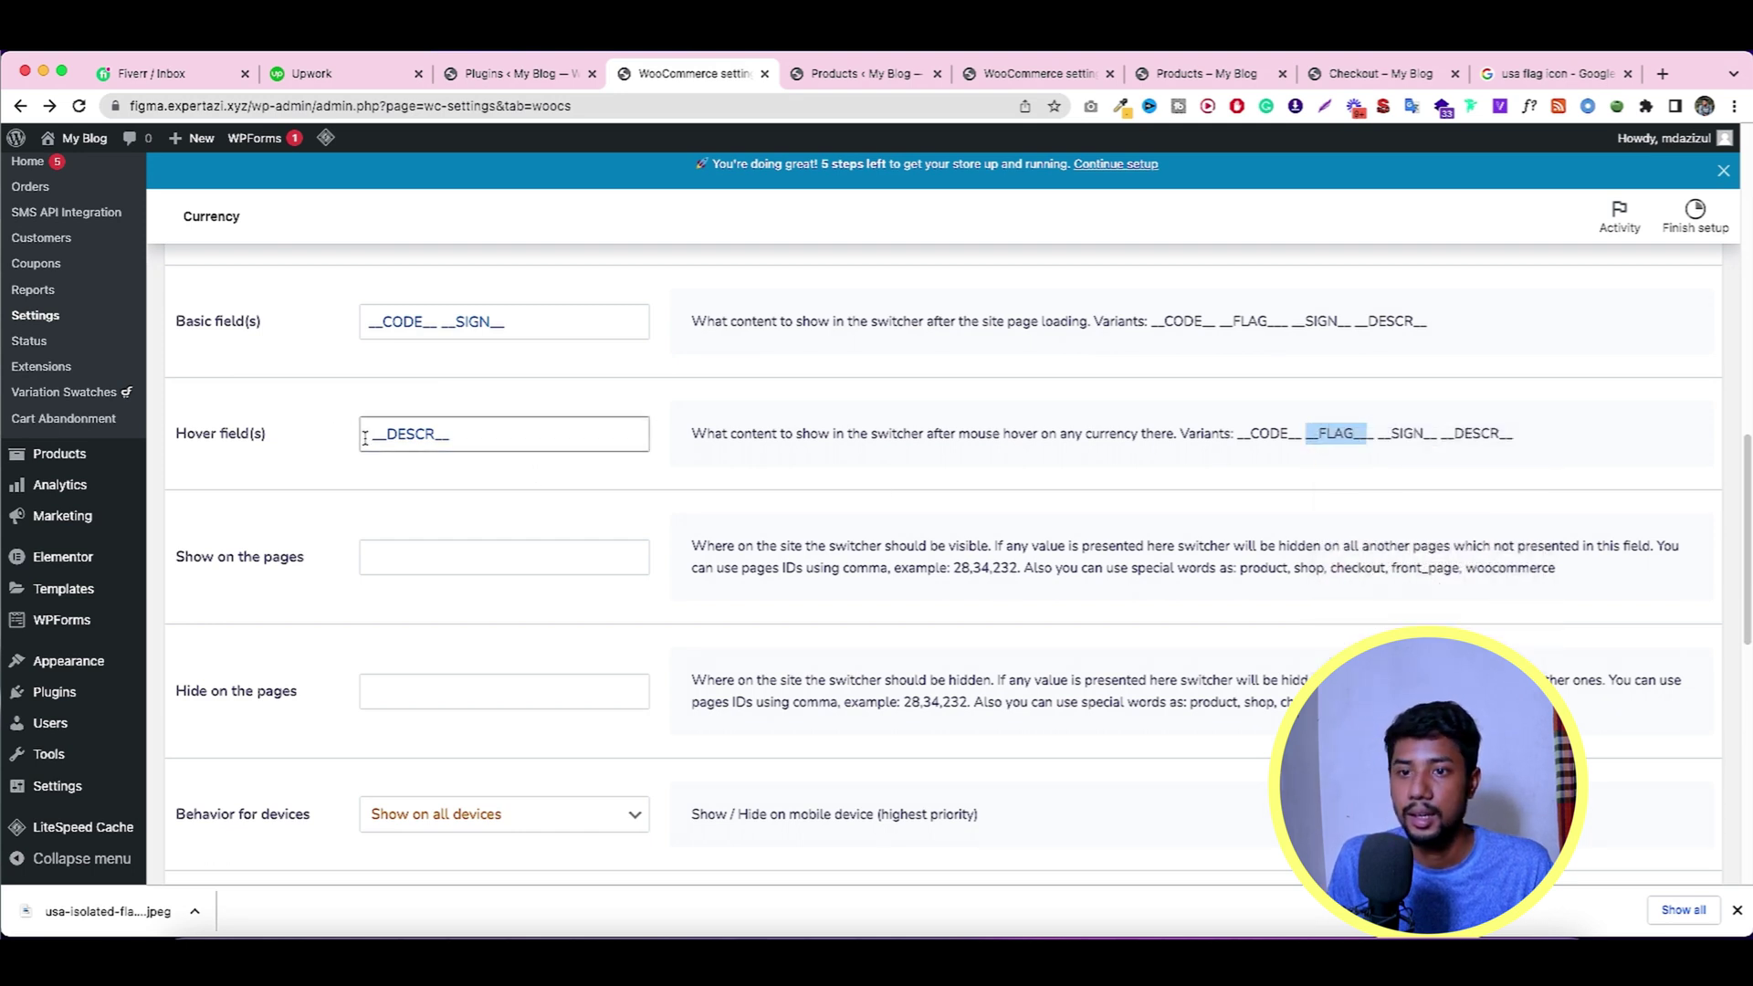
{"action": "left_click", "coordinate": [365, 438]}
{"action": "key", "text": "super+v"}
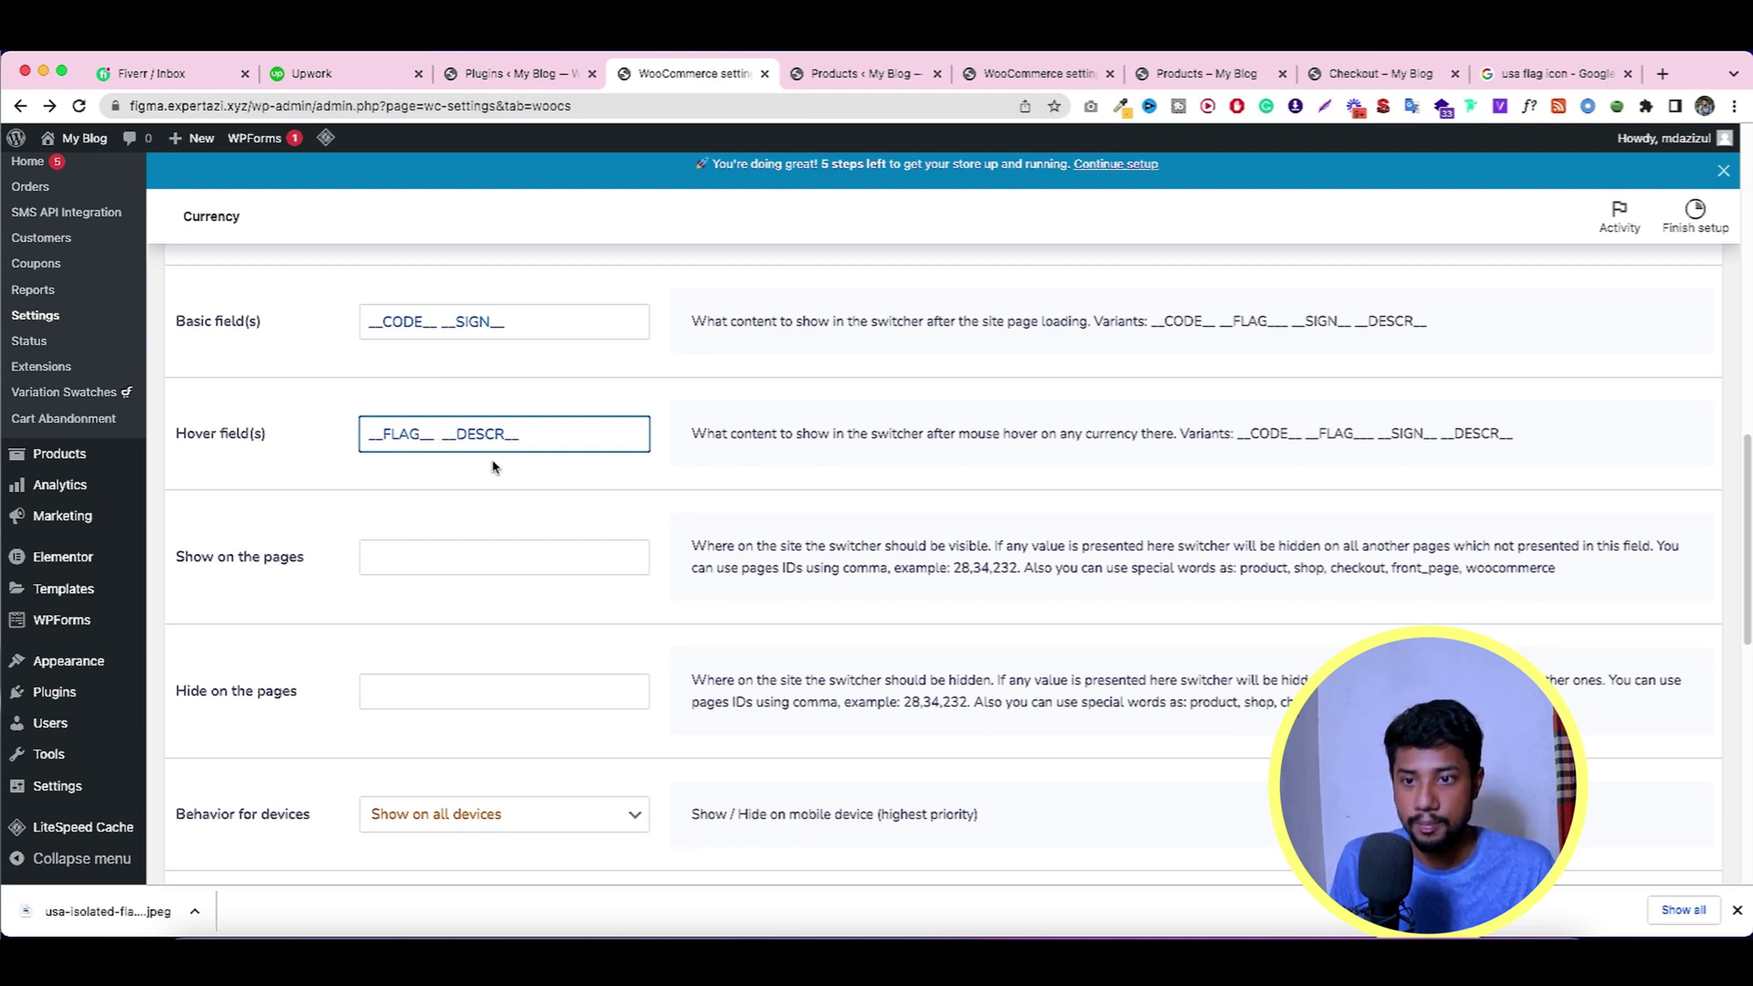
Try adding __FLAG__ before __CODE__ in the side switcher's basic fields, and remove it again.
{"action": "left_click", "coordinate": [368, 322]}
{"action": "key", "text": "ctrl+v"}
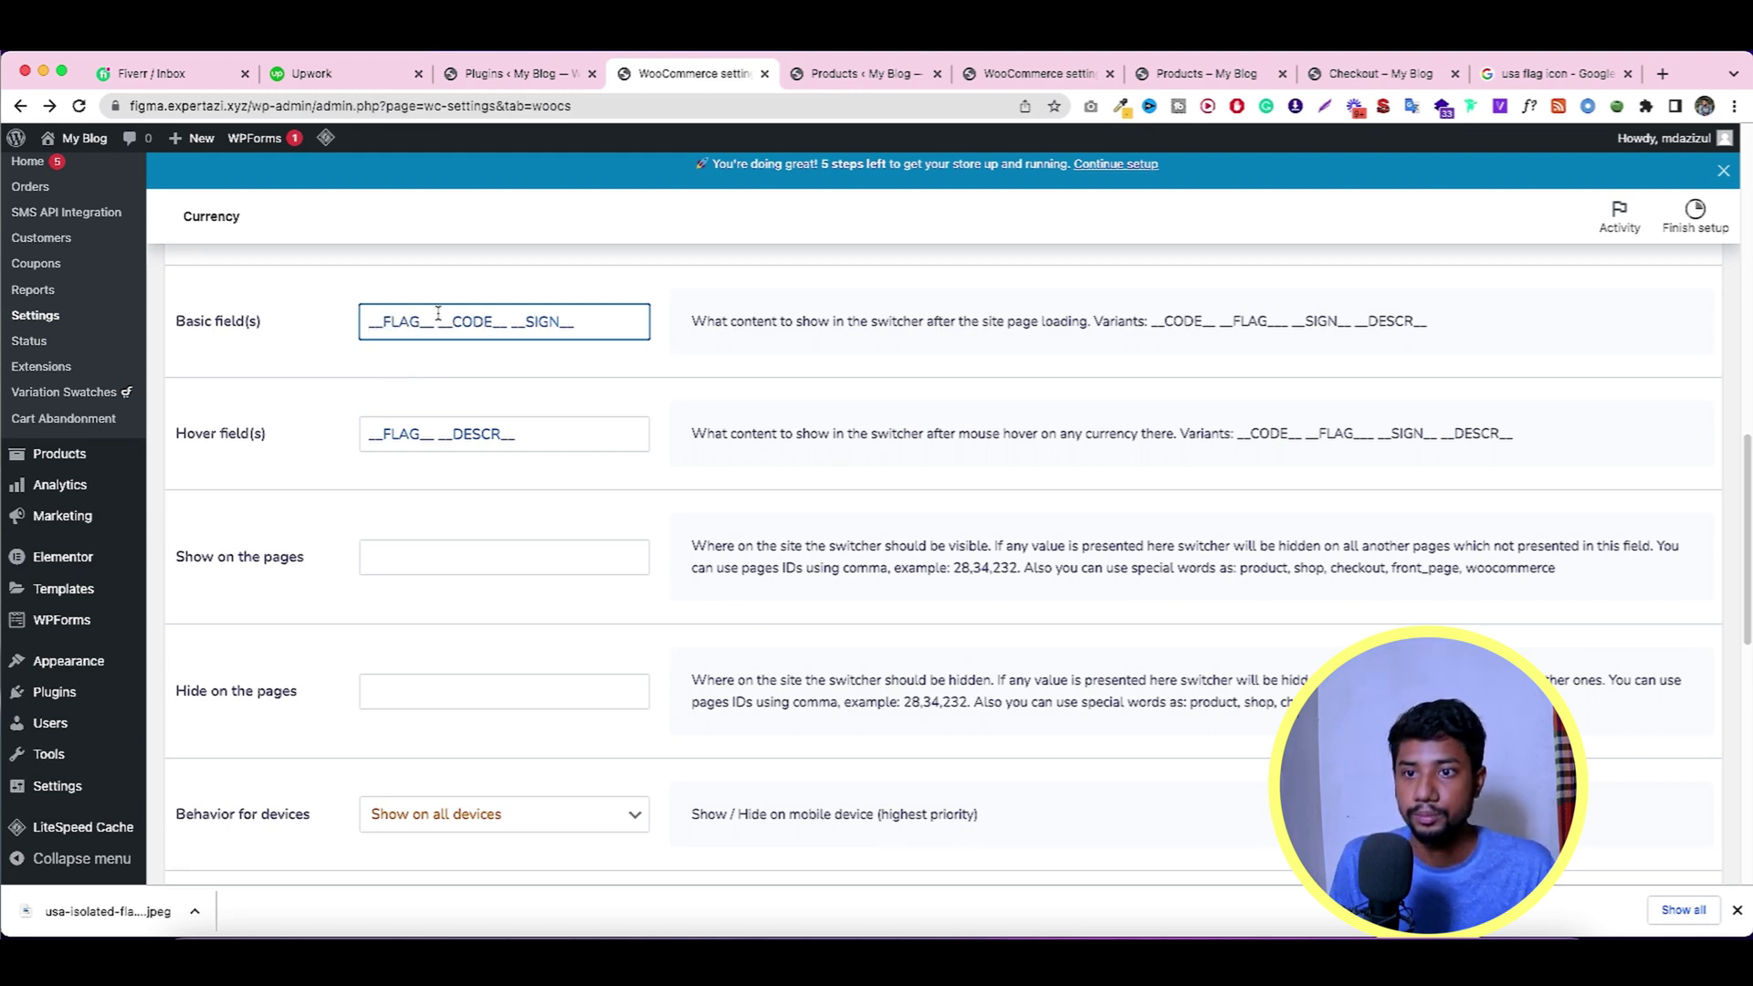
{"action": "left_click_drag", "start_coordinate": [436, 328], "coordinate": [295, 317]}
{"action": "key", "text": "BackSpace"}
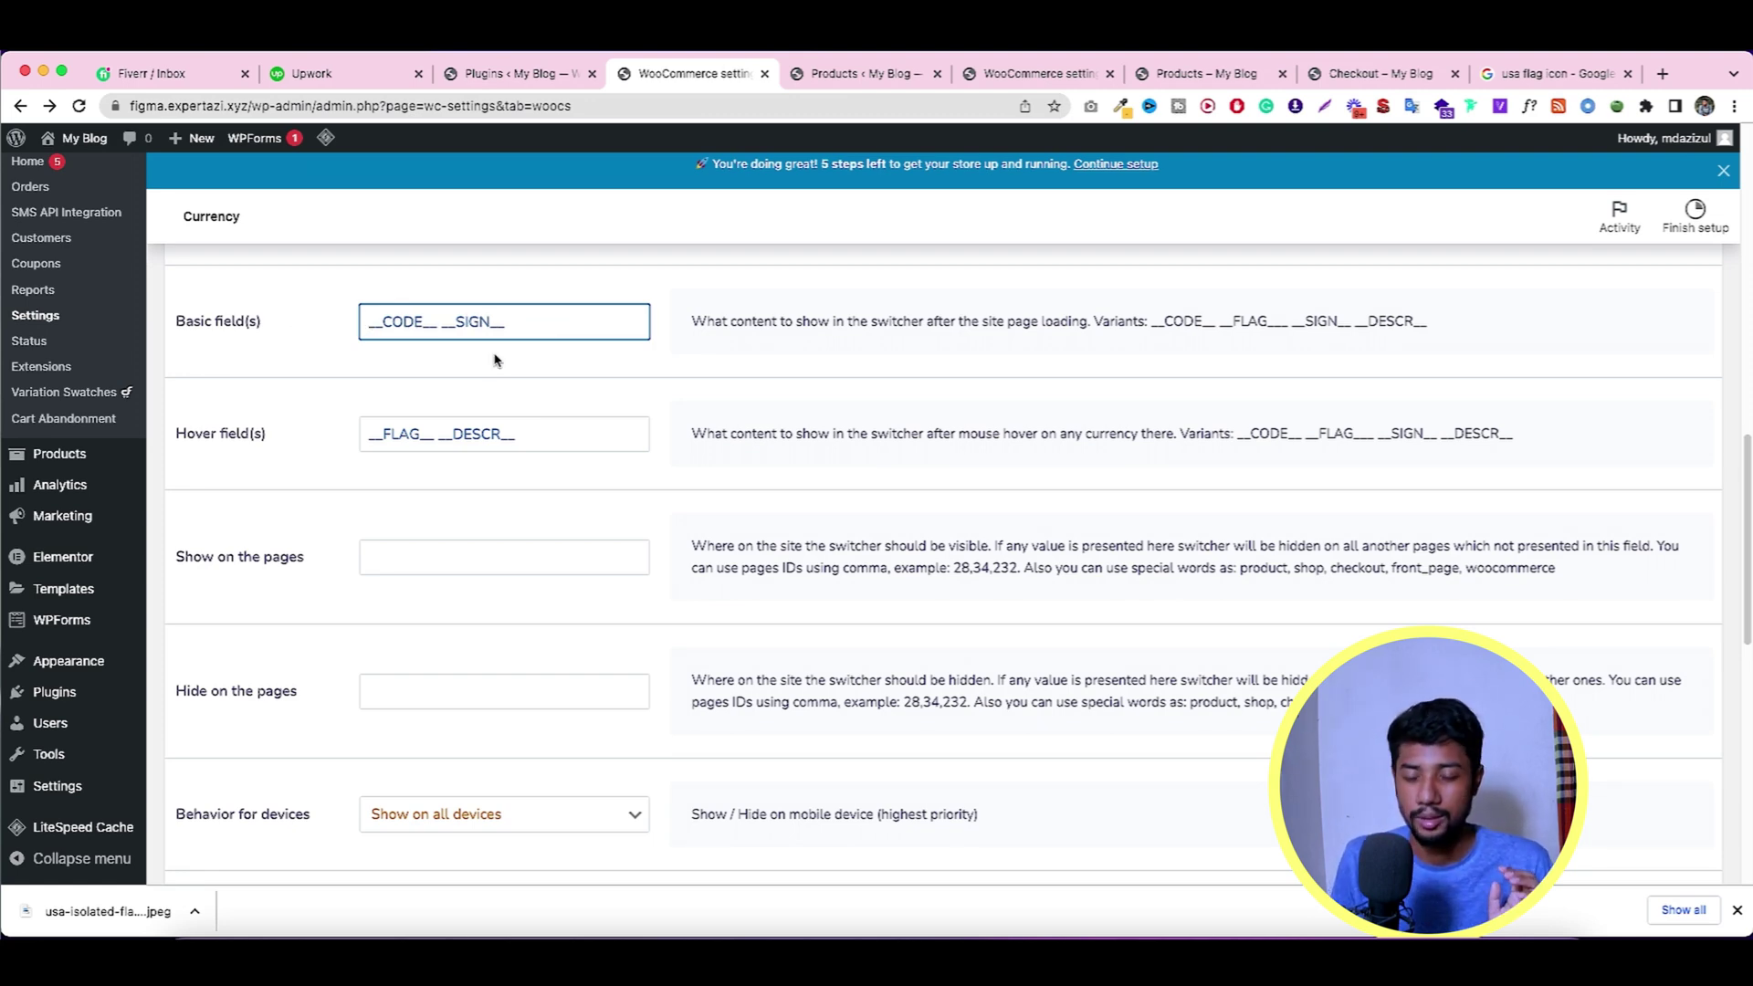
Save the currency switcher settings with __CODE__ __SIGN__ as basic fields and __FLAG__ __DESCR__ as hover fields.
{"action": "left_click", "coordinate": [858, 73]}
{"action": "left_click", "coordinate": [1023, 75]}
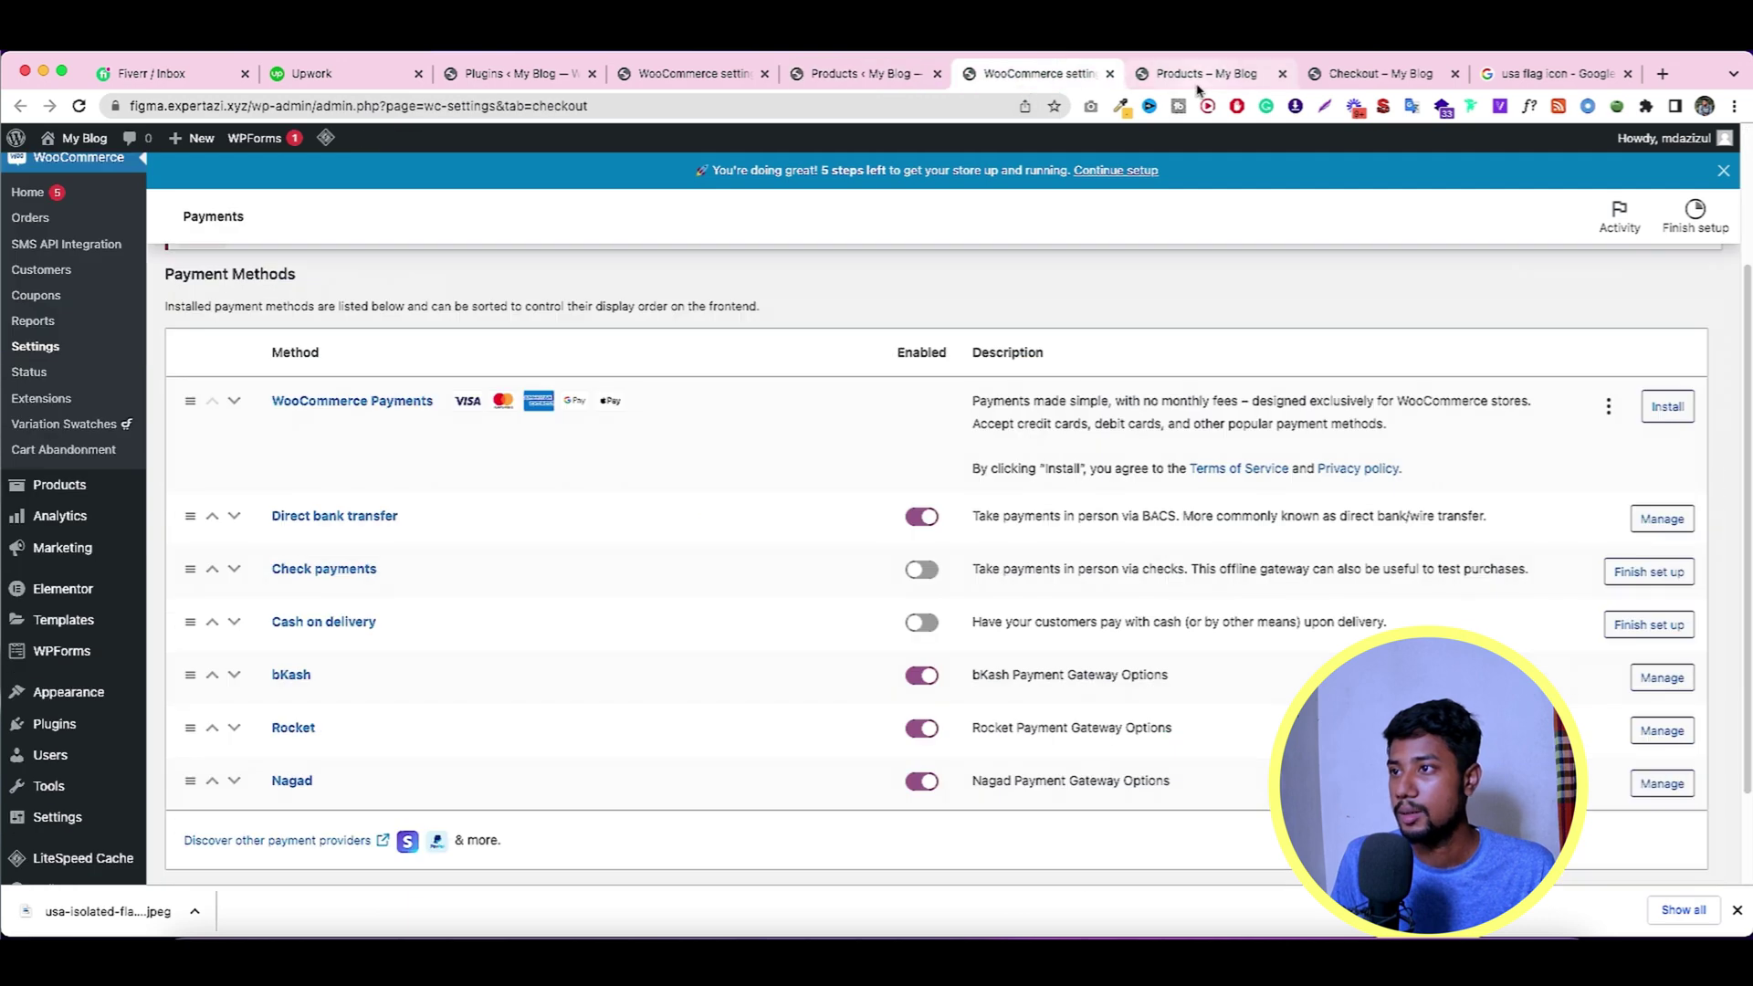
{"action": "left_click", "coordinate": [694, 73]}
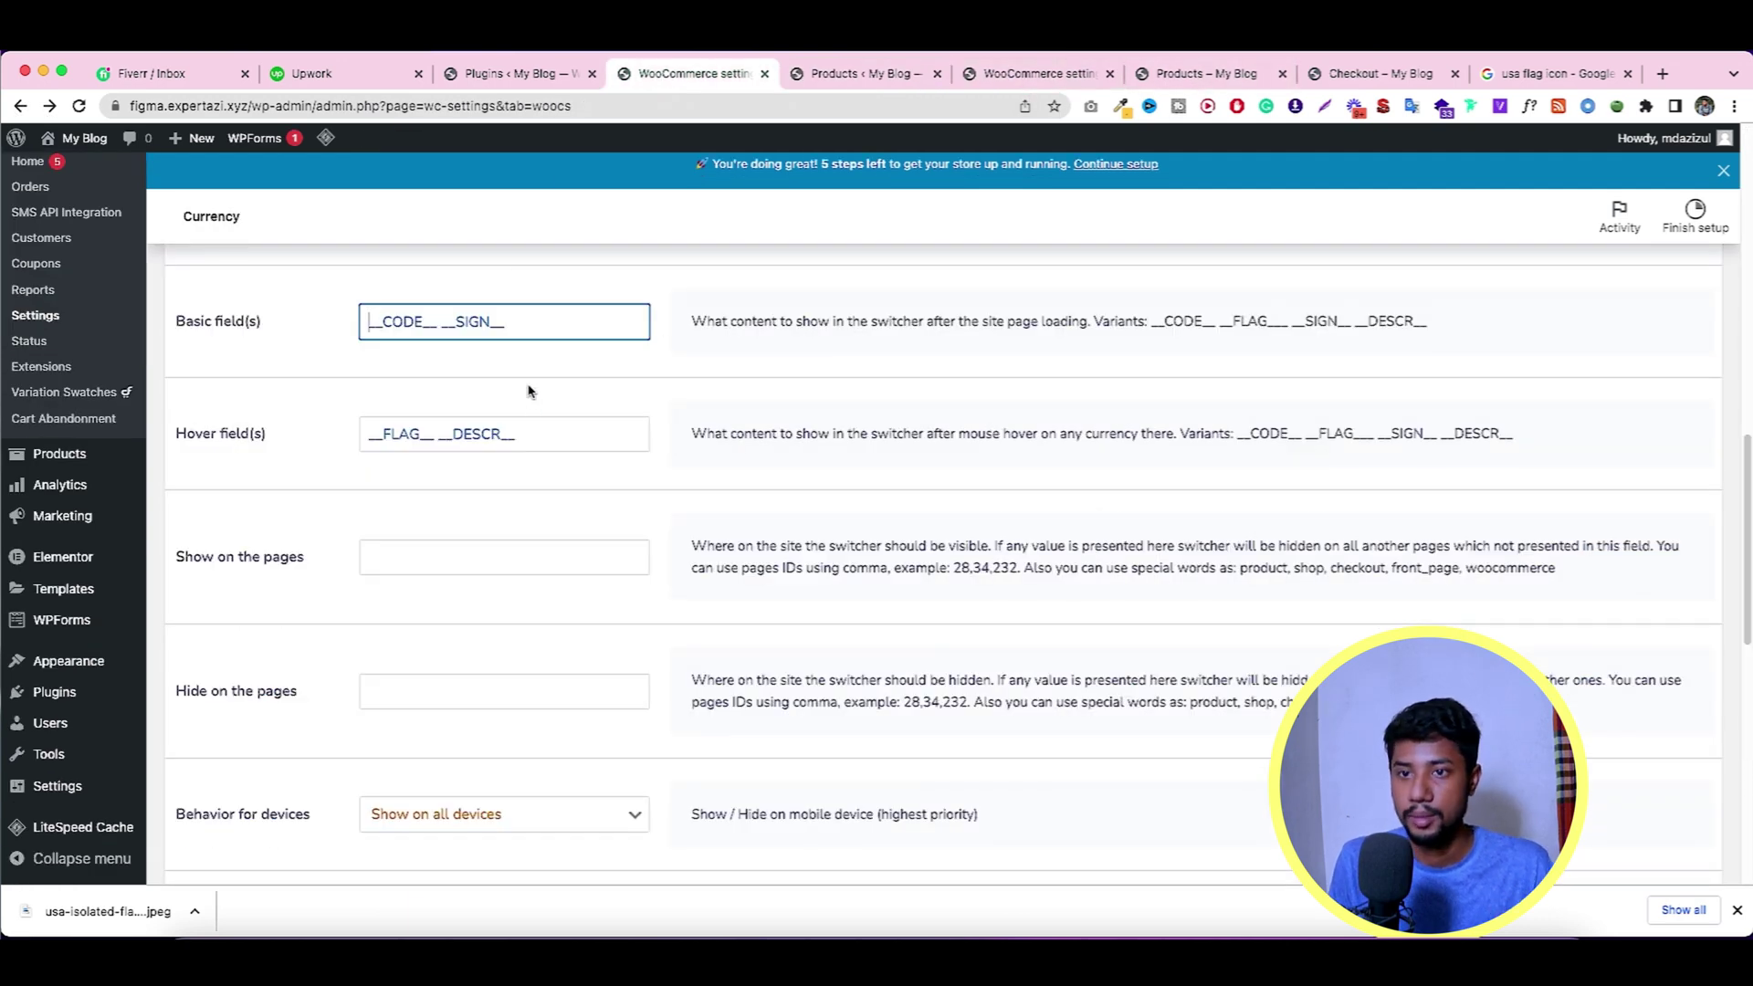
{"action": "left_click", "coordinate": [1198, 73]}
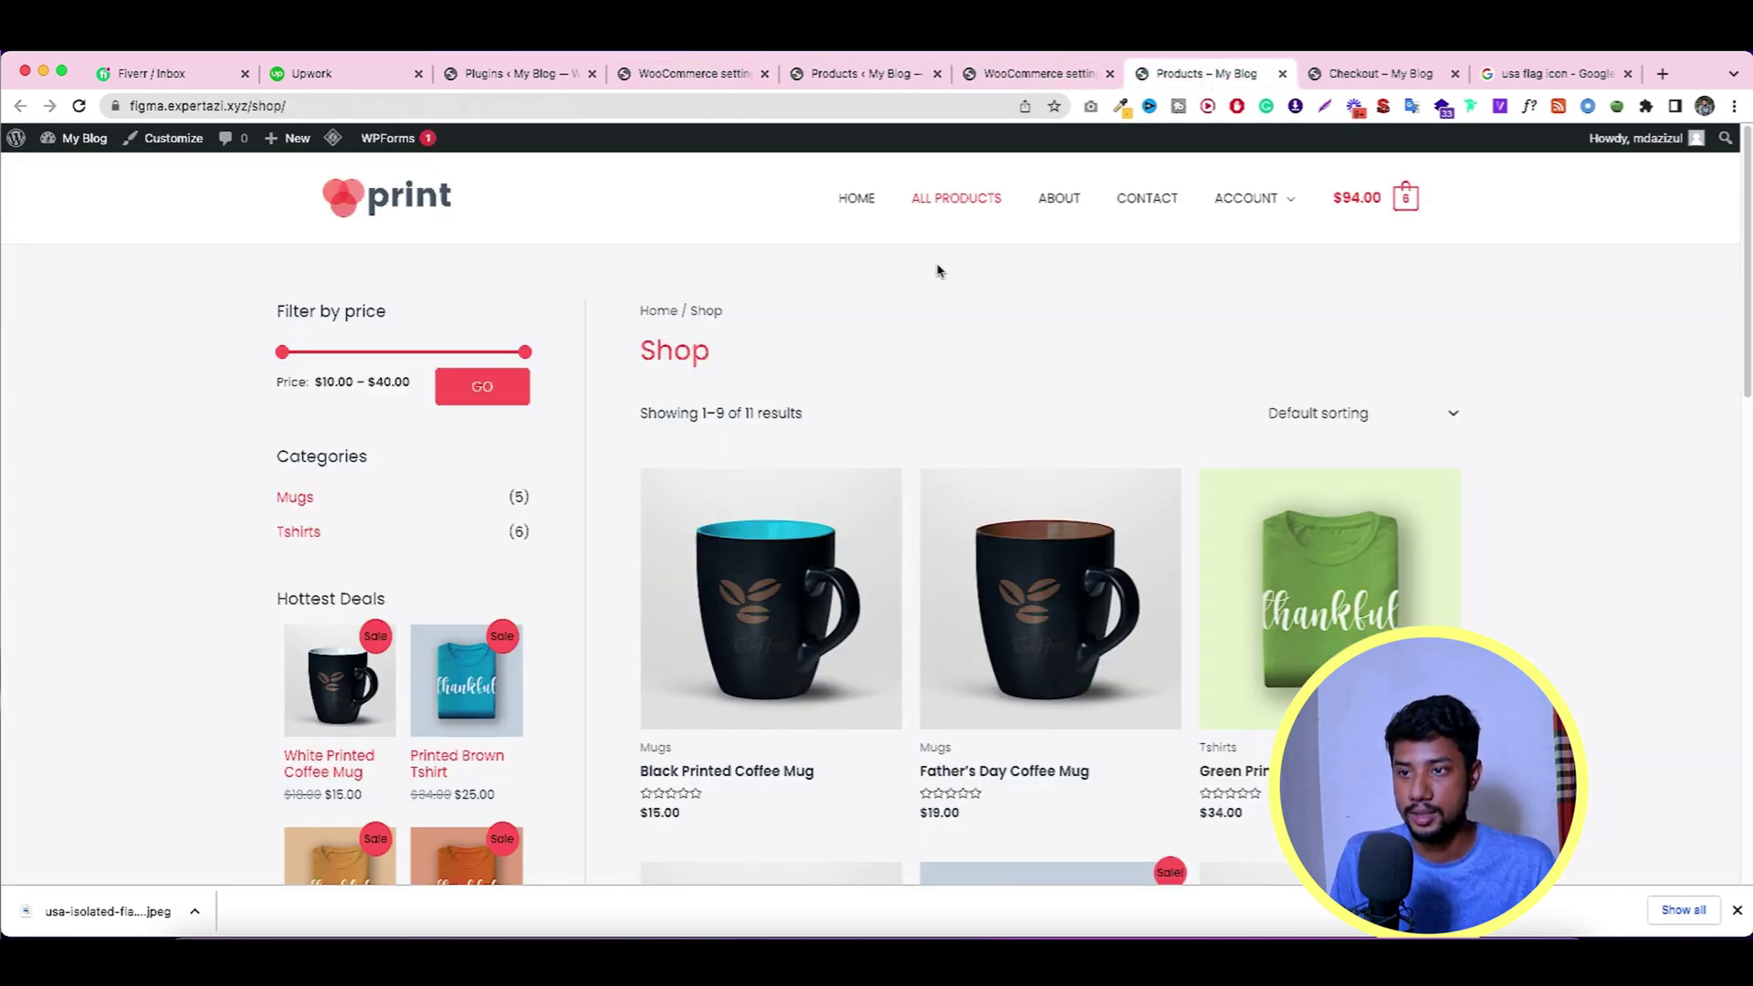
{"action": "left_click", "coordinate": [703, 75]}
{"action": "scroll", "coordinate": [658, 399], "scroll_direction": "down", "scroll_amount": 10}
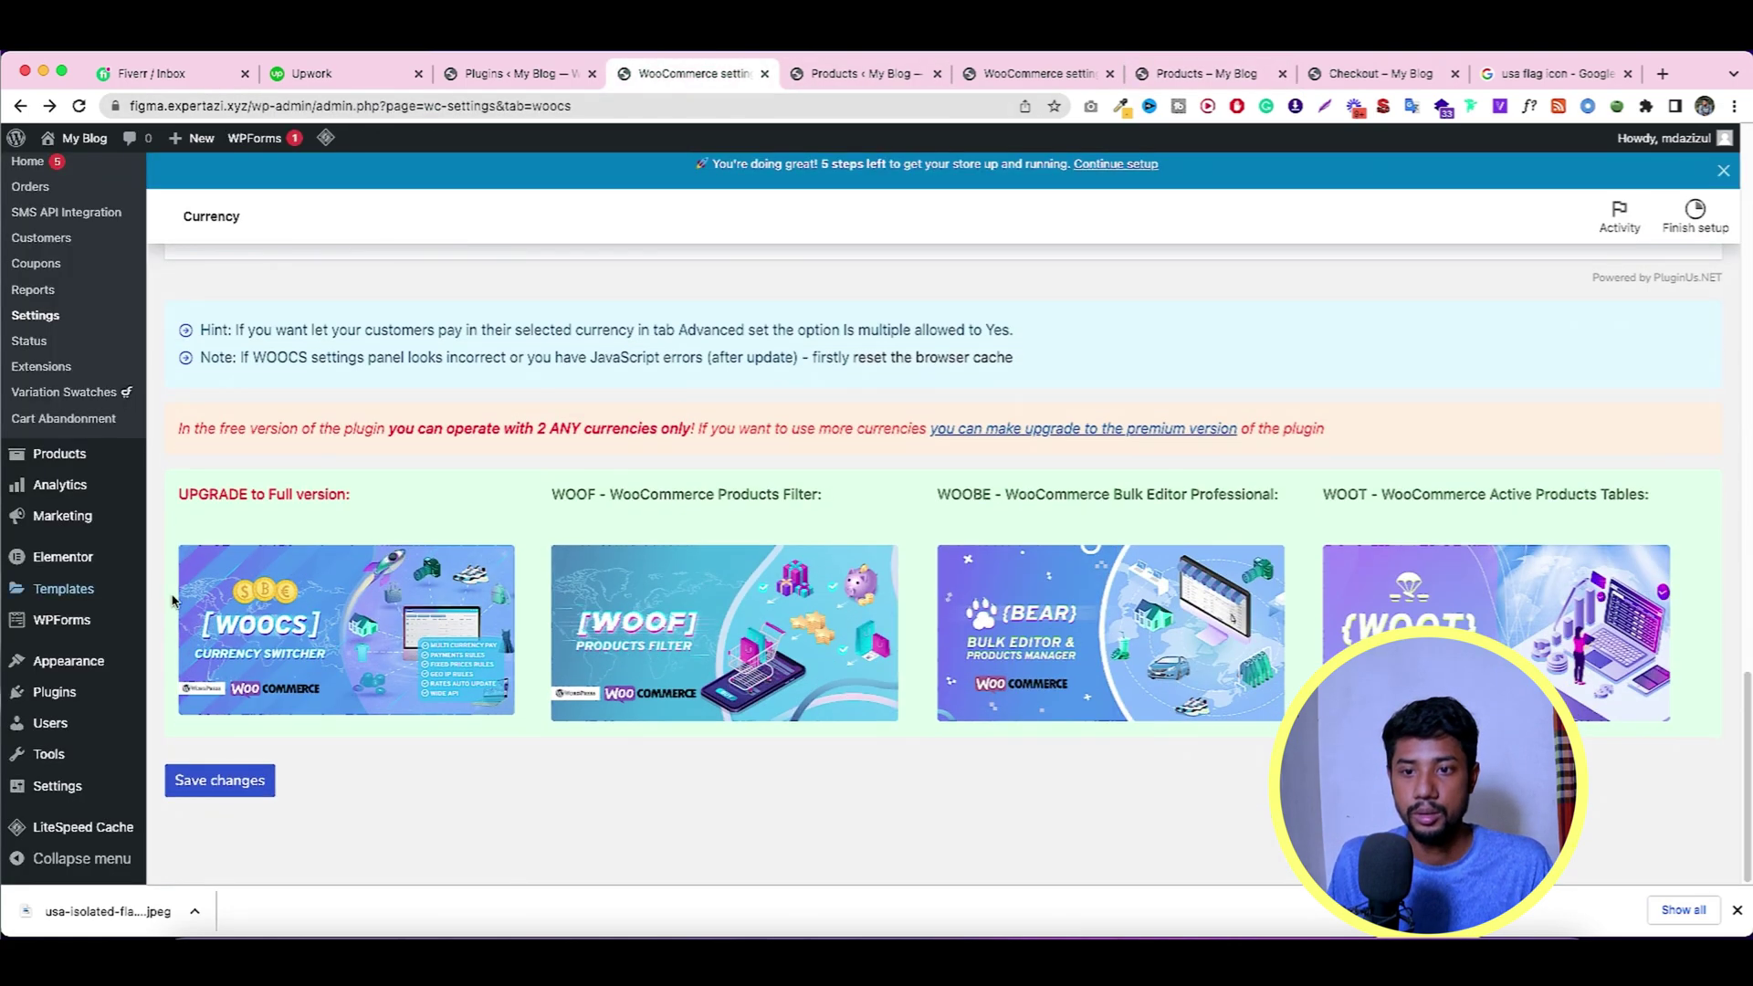
{"action": "left_click", "coordinate": [240, 781]}
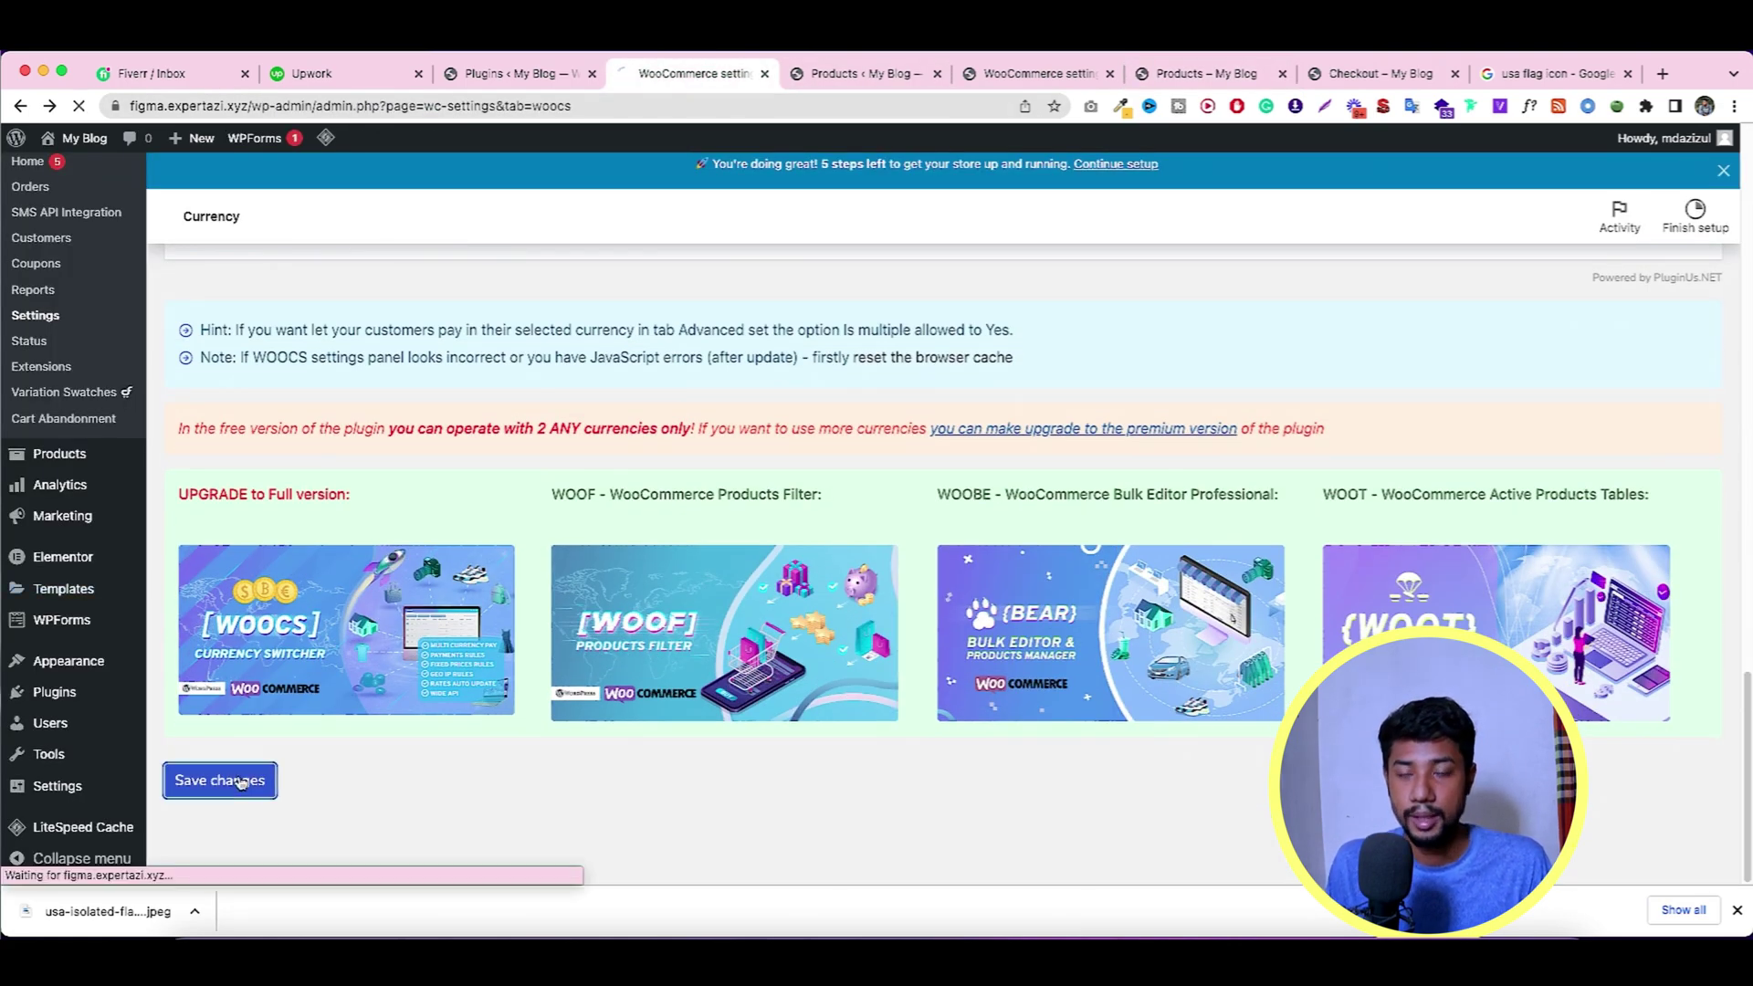
Close the payment methods page, reload the shop page and switch to BDT with the side switcher to check product prices.
{"action": "left_click", "coordinate": [1022, 82]}
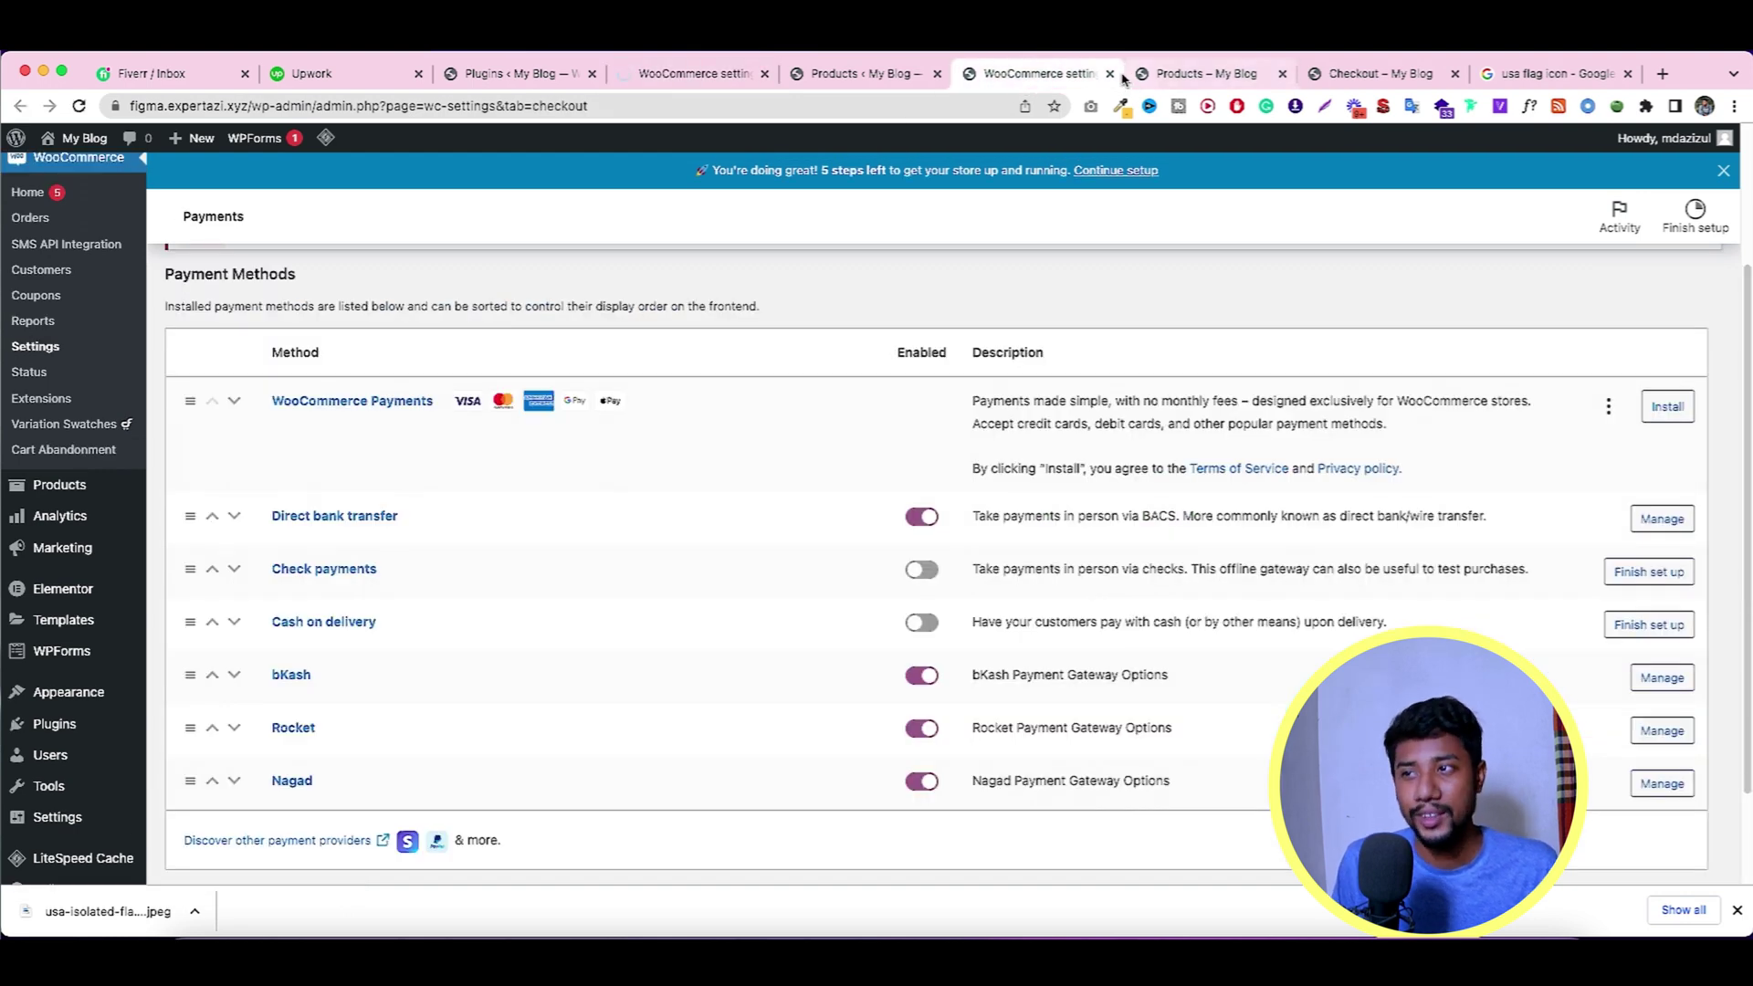
{"action": "left_click", "coordinate": [1109, 73]}
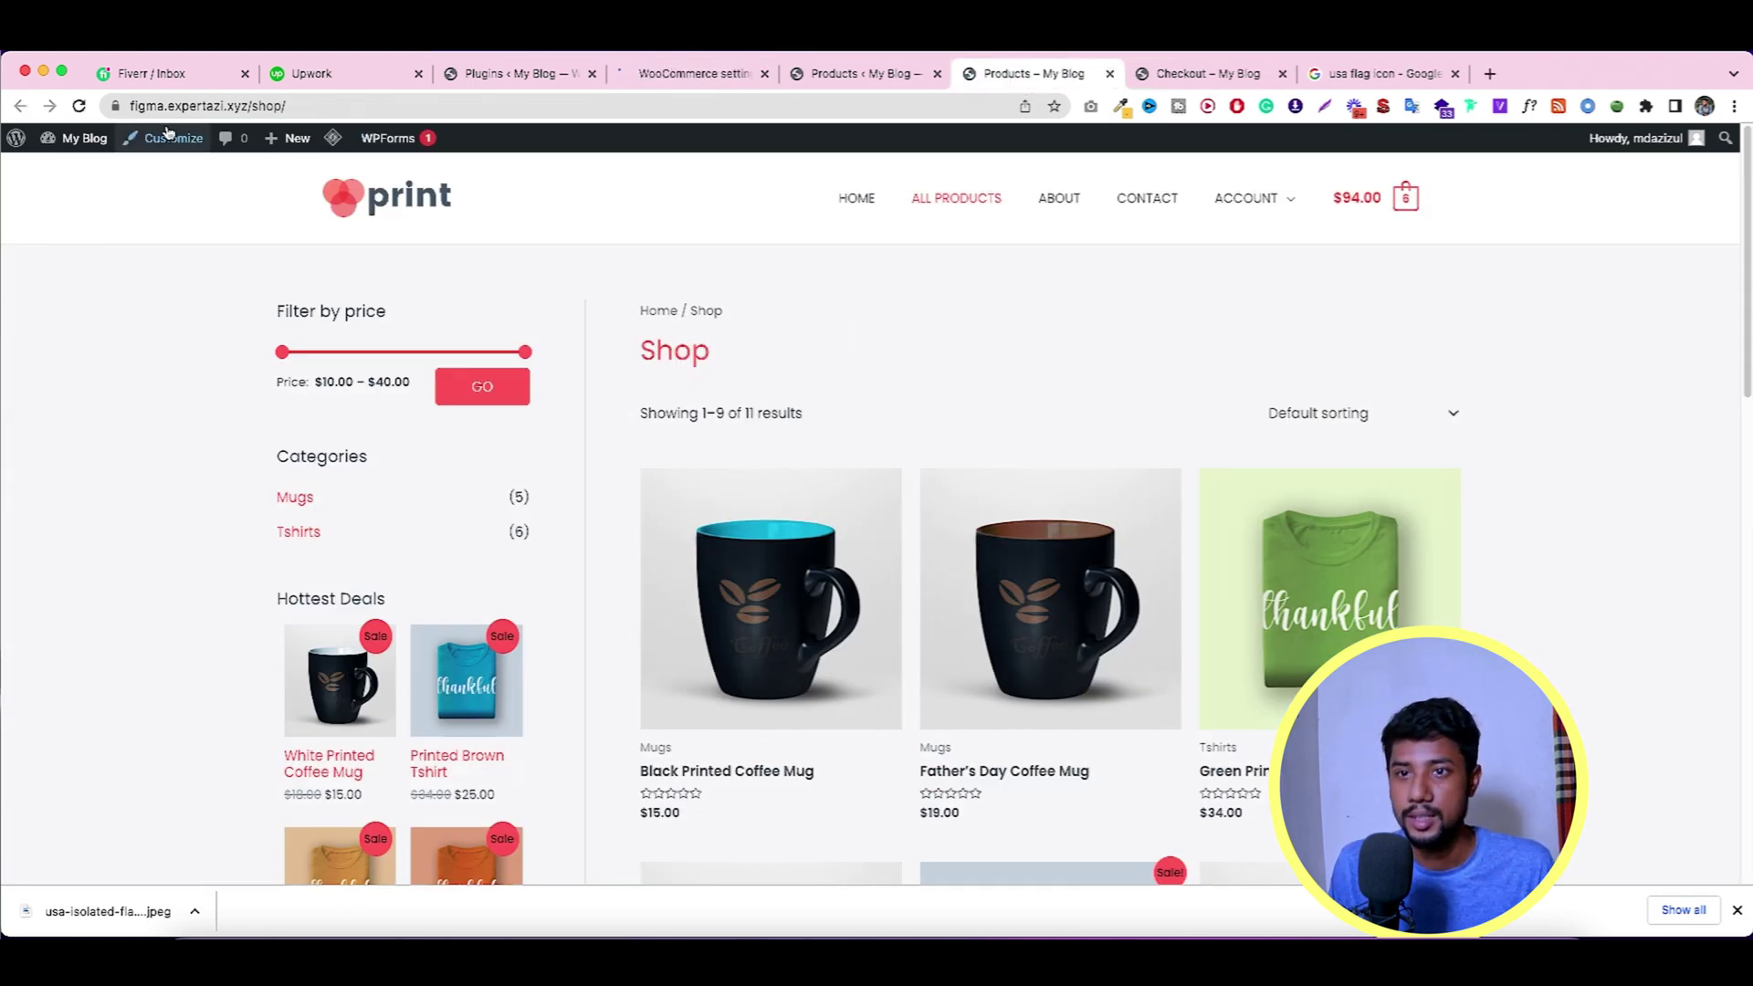
{"action": "left_click", "coordinate": [79, 105]}
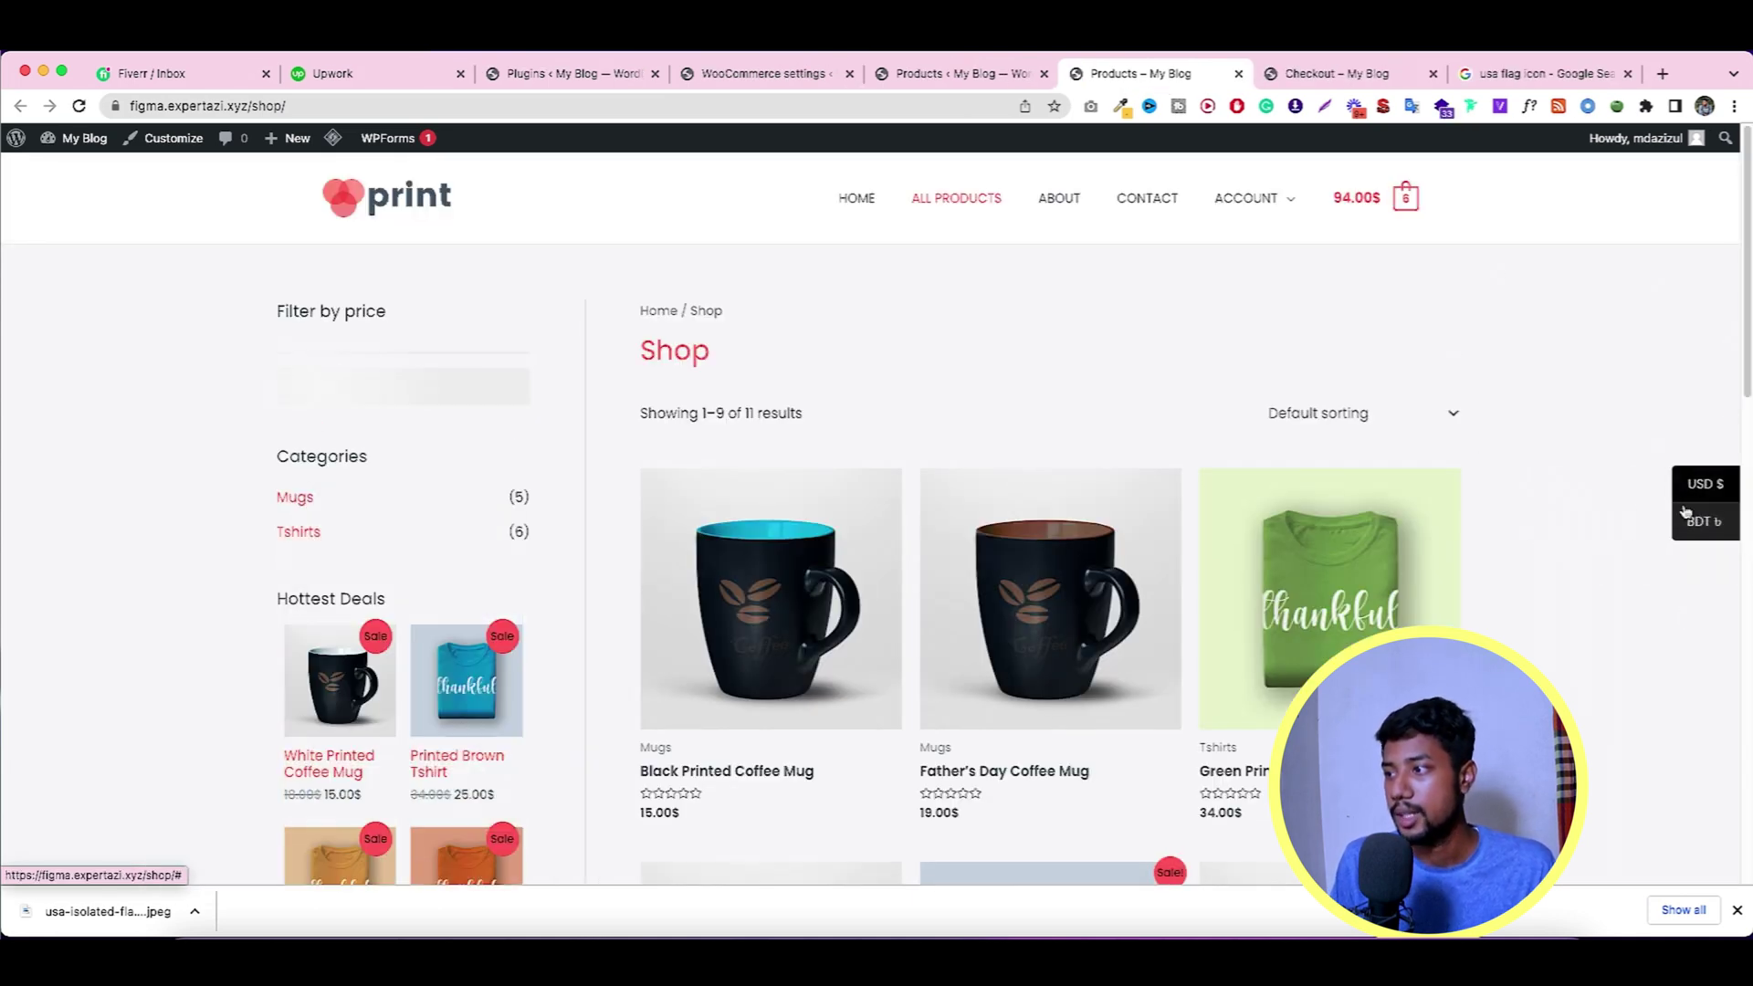
{"action": "left_click", "coordinate": [1700, 524]}
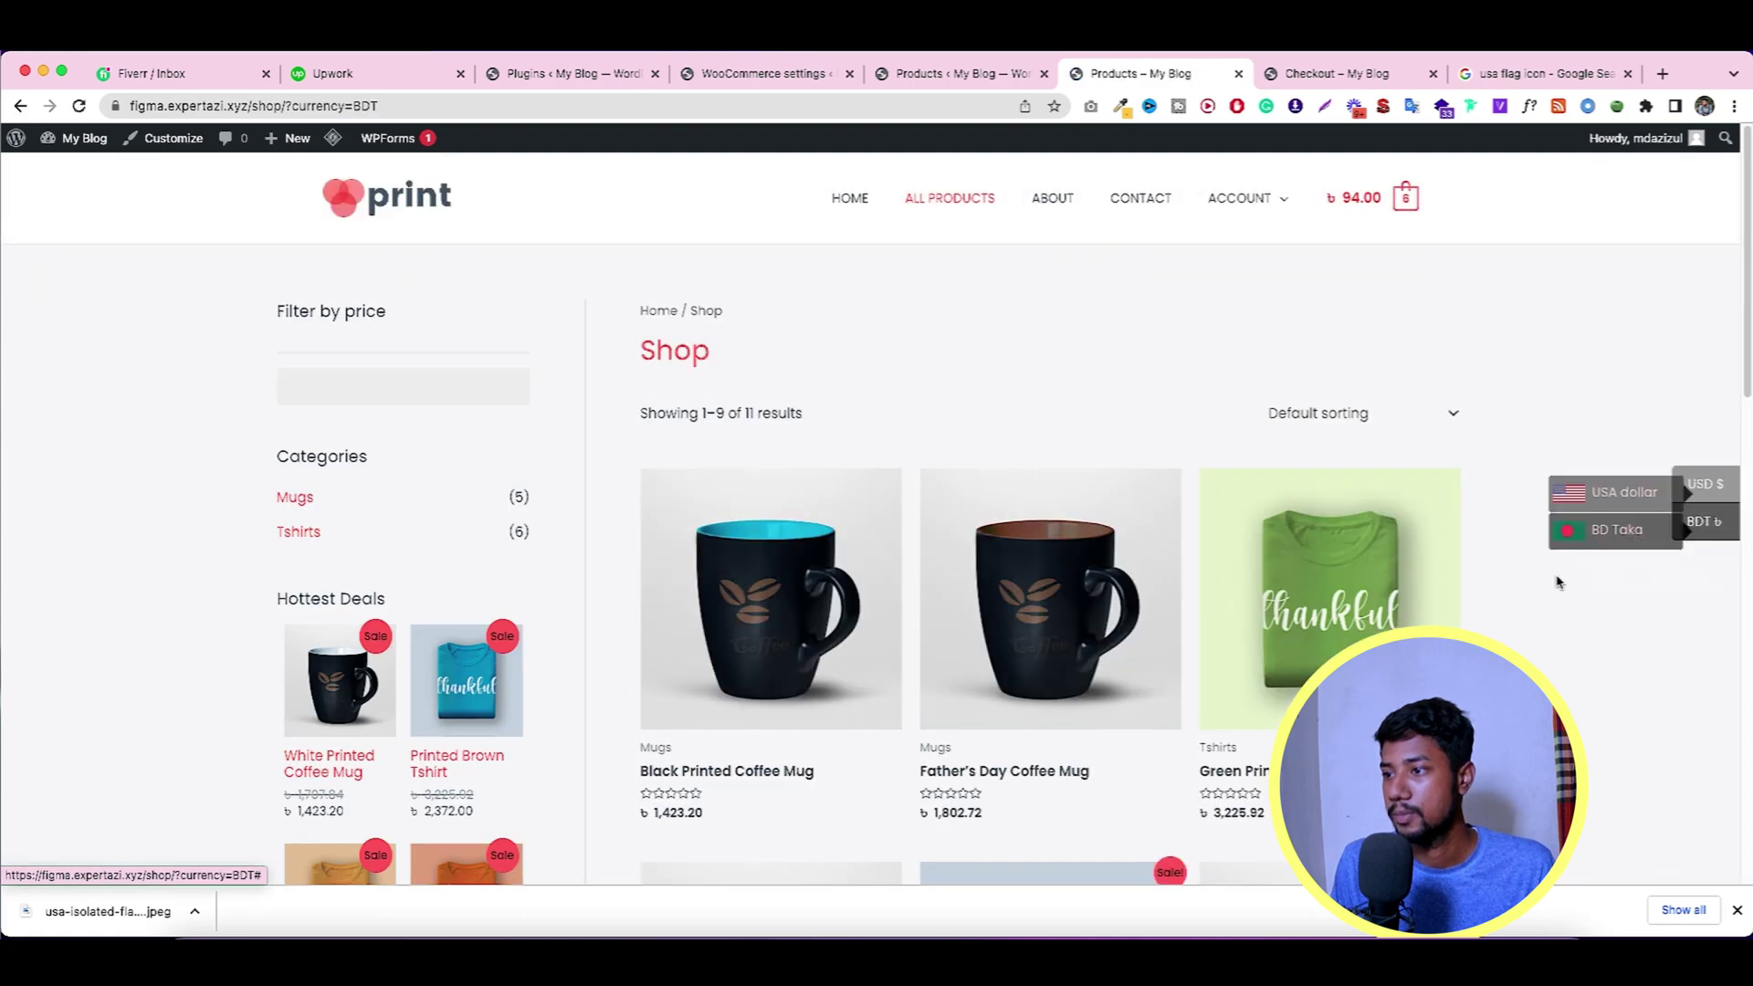
{"action": "scroll", "coordinate": [940, 572], "scroll_direction": "down", "scroll_amount": 10}
{"action": "scroll", "coordinate": [940, 573], "scroll_direction": "up", "scroll_amount": 7}
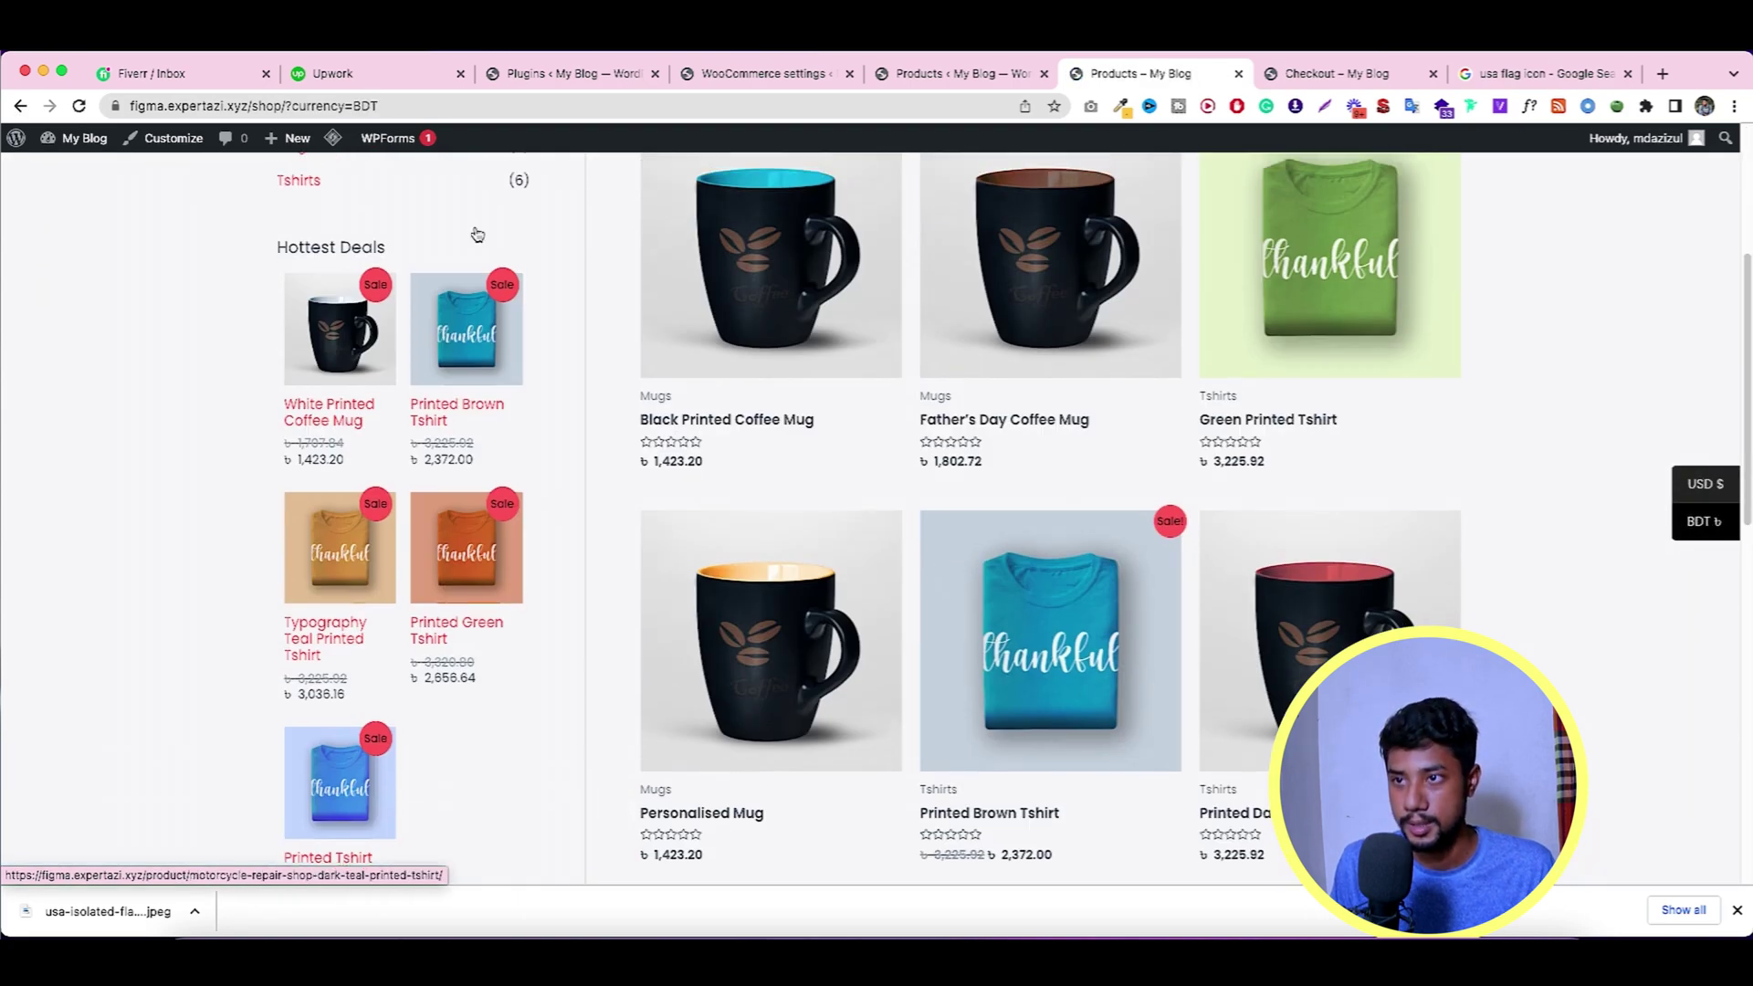
Review the WOOCS payments rules, including the payments behavior and the currencies assigned to direct bank transfer, bKash, Rocket and Nagad.
{"action": "left_click", "coordinate": [763, 73]}
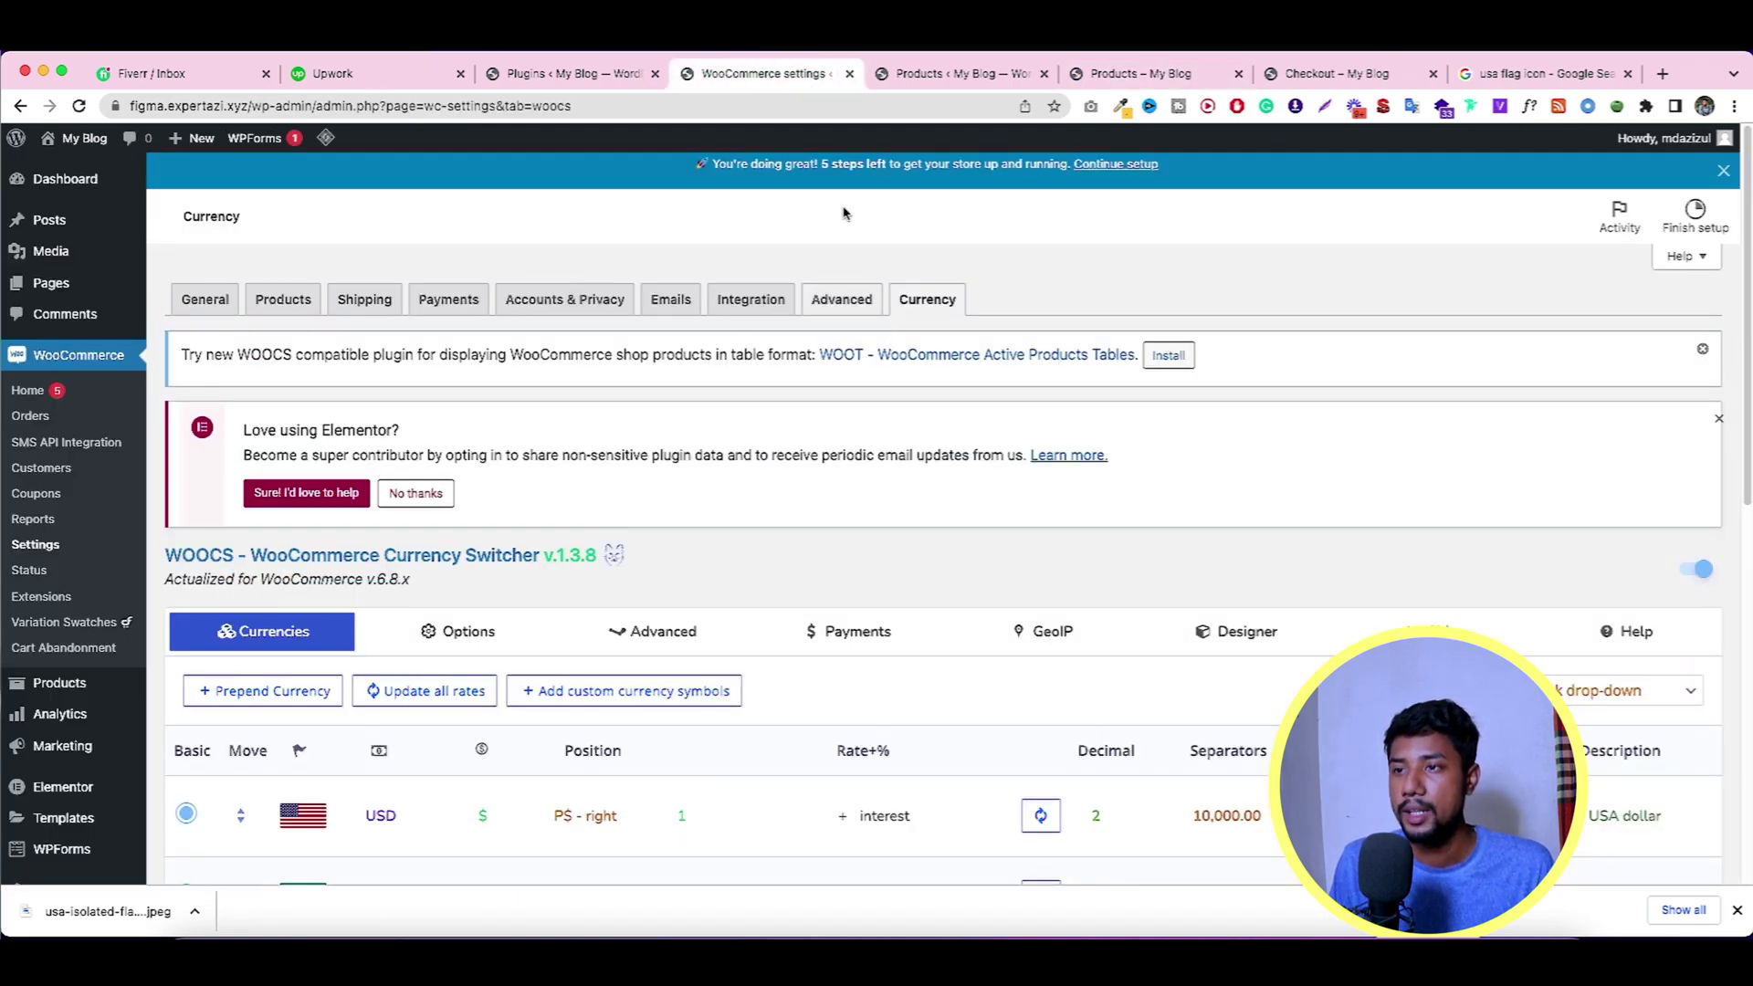
{"action": "scroll", "coordinate": [1021, 329], "scroll_direction": "down", "scroll_amount": 4}
{"action": "scroll", "coordinate": [849, 384], "scroll_direction": "up", "scroll_amount": 2}
{"action": "left_click", "coordinate": [856, 446]}
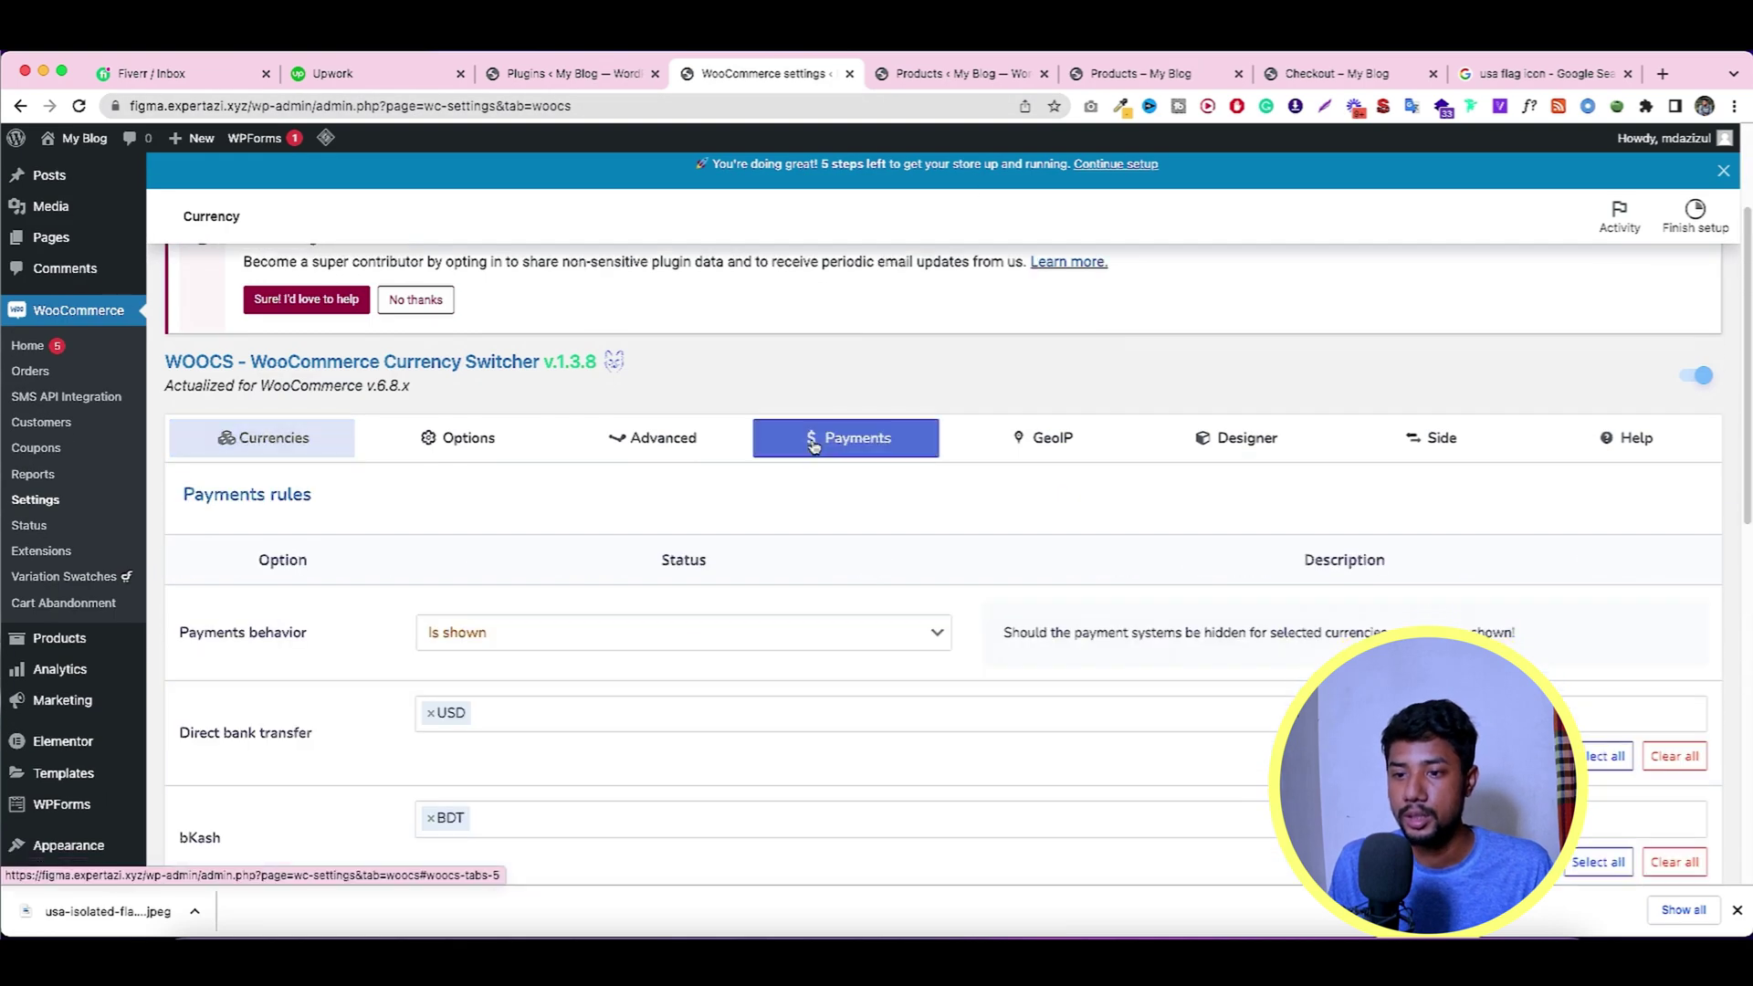
{"action": "scroll", "coordinate": [524, 563], "scroll_direction": "down", "scroll_amount": 2}
{"action": "left_click", "coordinate": [532, 552]}
{"action": "left_click", "coordinate": [360, 560]}
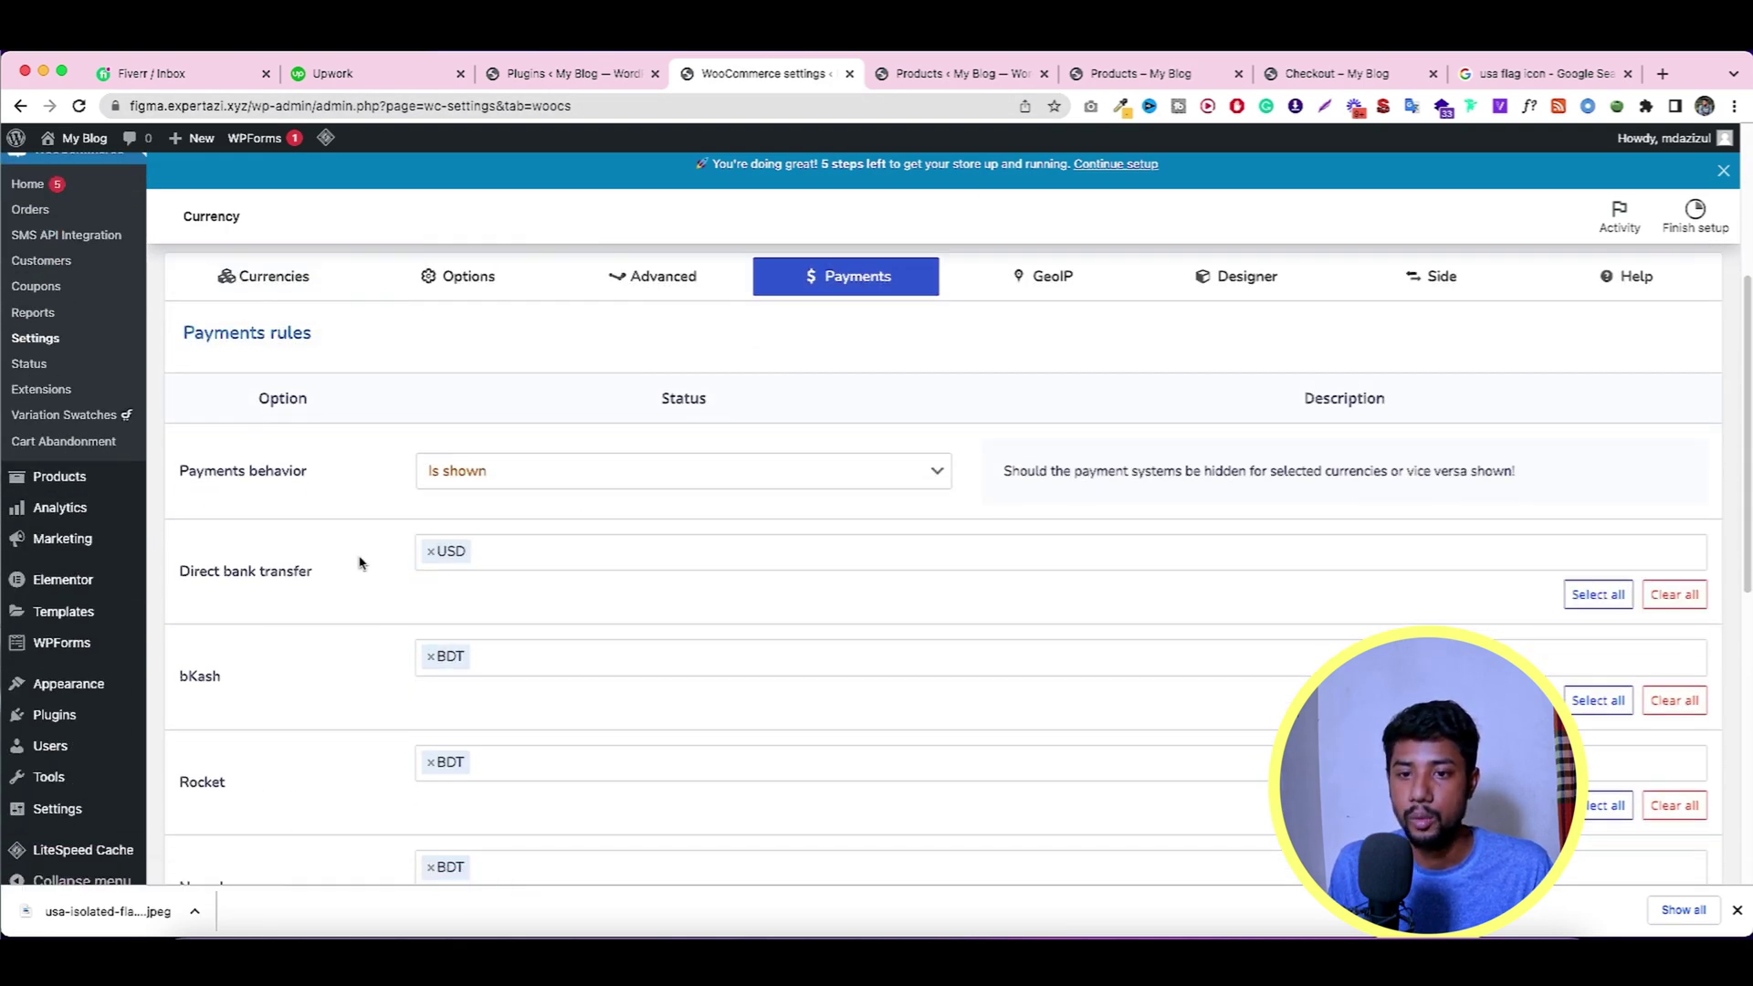
{"action": "scroll", "coordinate": [567, 594], "scroll_direction": "down", "scroll_amount": 1}
{"action": "left_click", "coordinate": [545, 627]}
{"action": "left_click", "coordinate": [345, 609]}
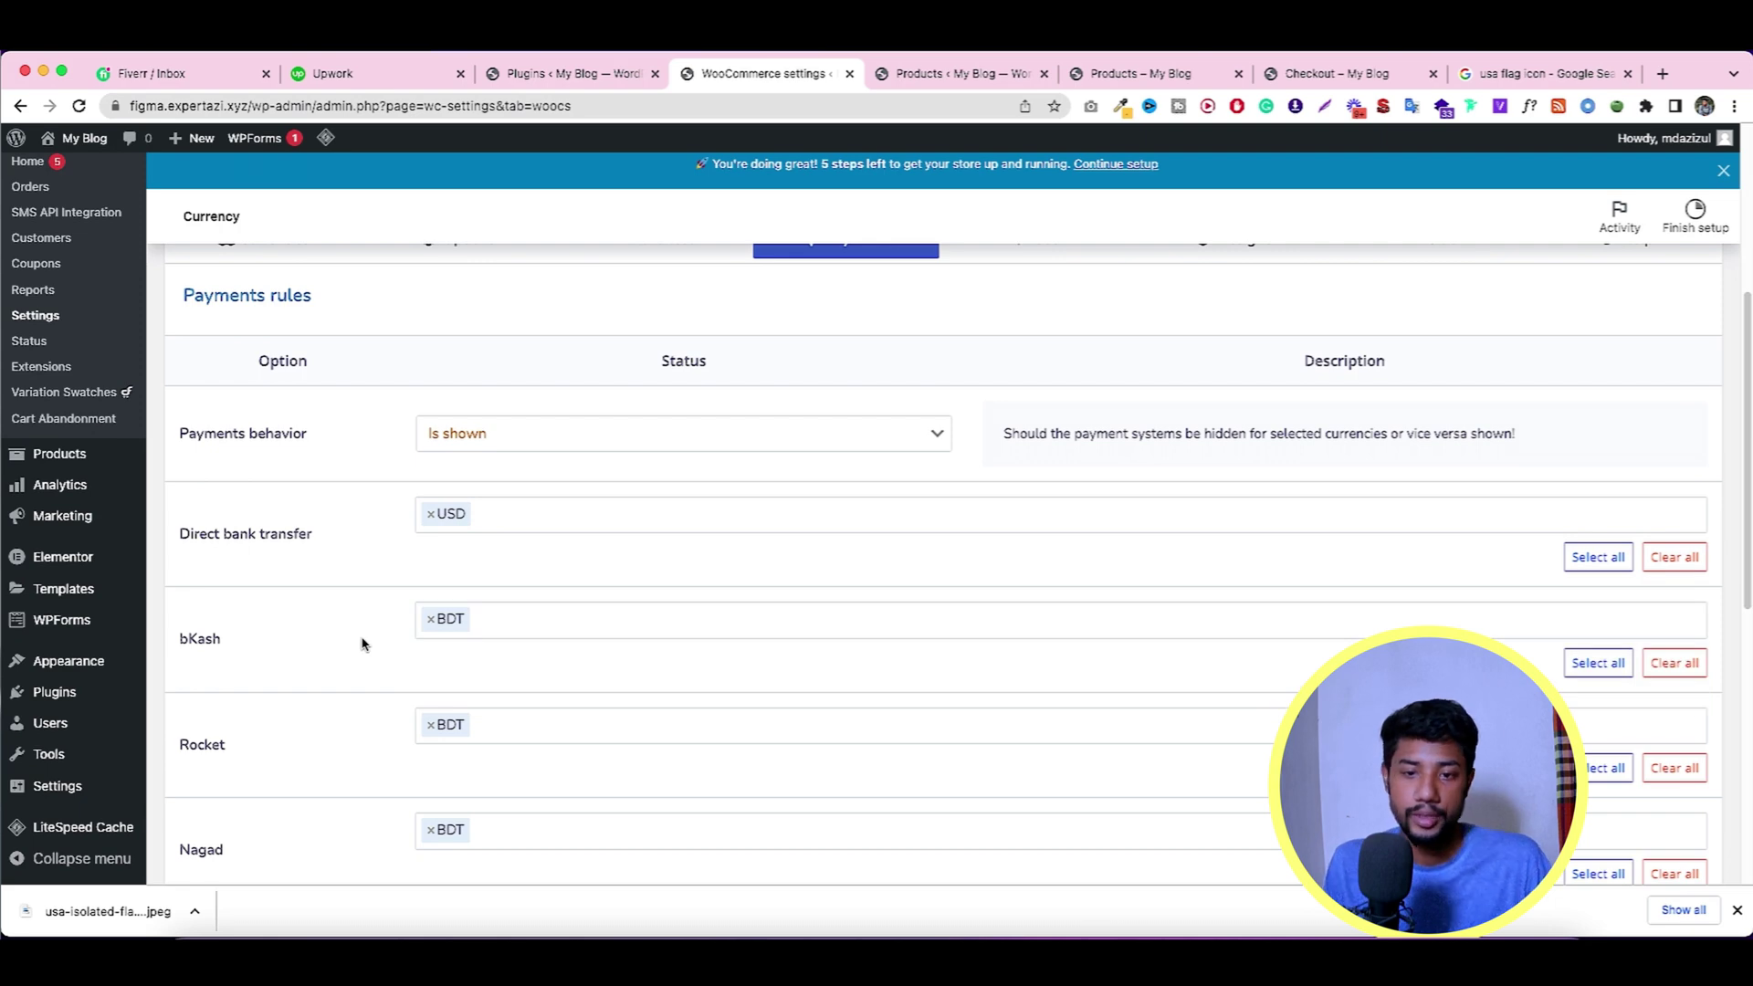
{"action": "scroll", "coordinate": [354, 614], "scroll_direction": "down", "scroll_amount": 2}
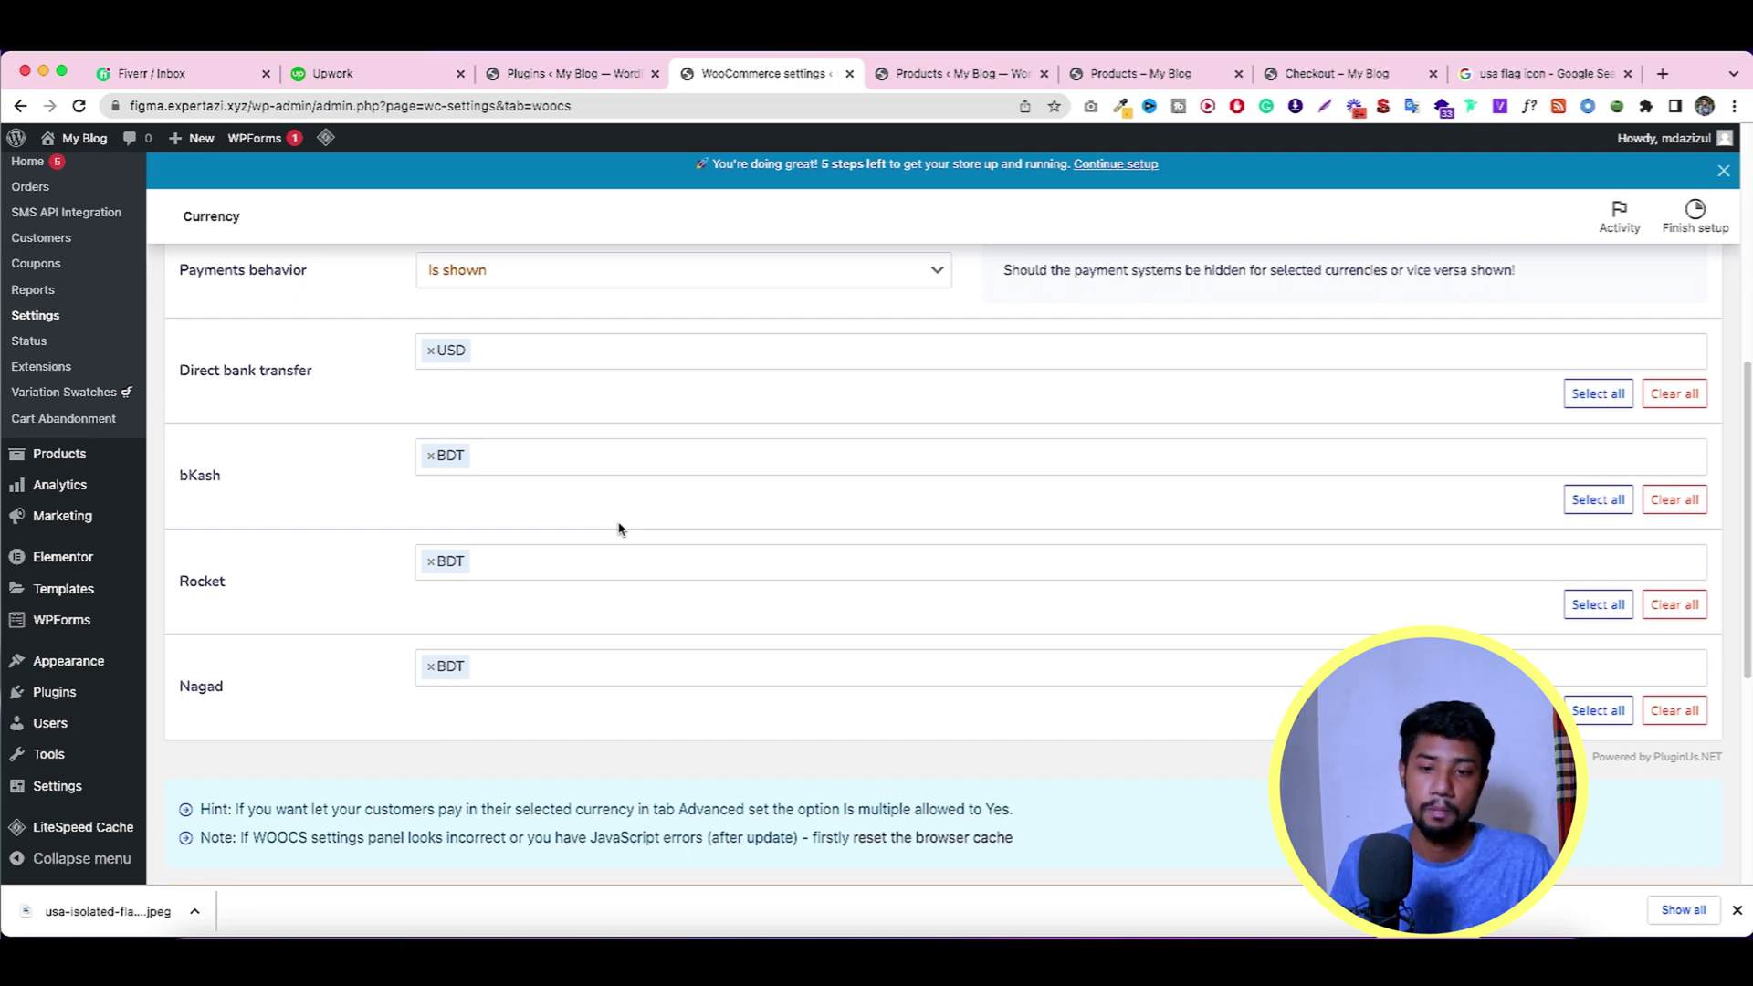
{"action": "scroll", "coordinate": [618, 525], "scroll_direction": "down", "scroll_amount": 7}
{"action": "scroll", "coordinate": [620, 517], "scroll_direction": "up", "scroll_amount": 13}
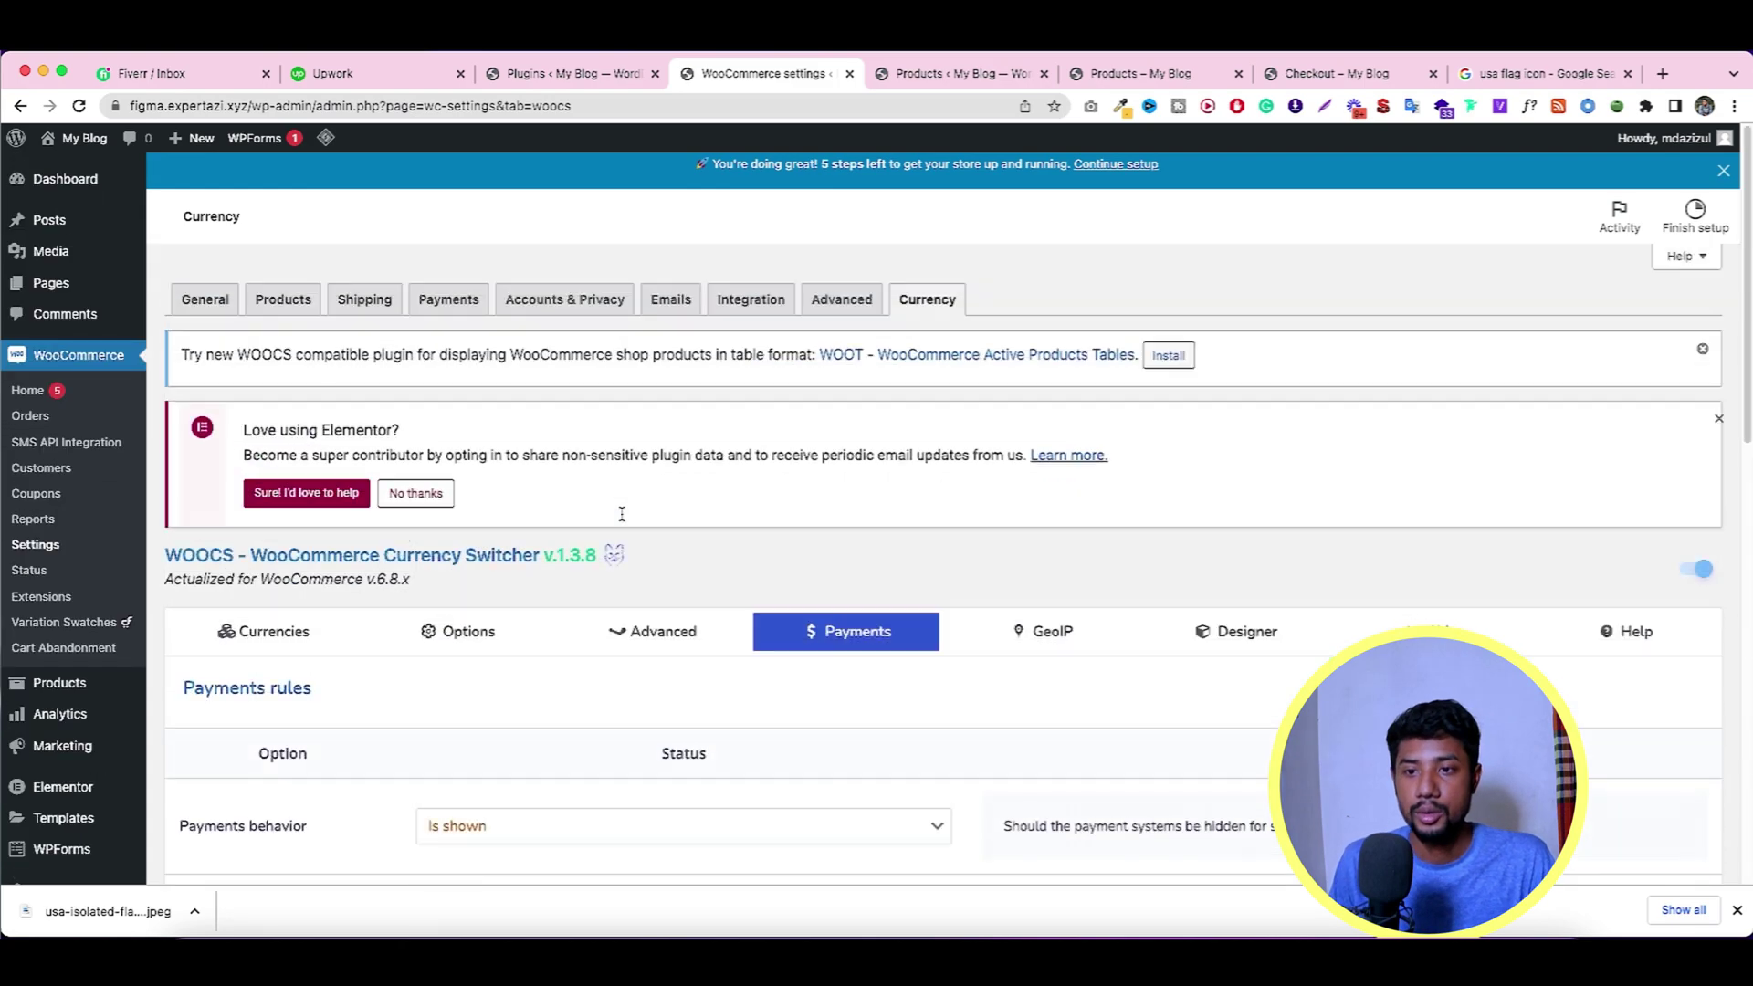
Review the WOOCS currency list and the general options, including welcome currency, aggregator, storage and rate auto update.
{"action": "left_click", "coordinate": [652, 631]}
{"action": "left_click", "coordinate": [461, 631]}
{"action": "scroll", "coordinate": [645, 577], "scroll_direction": "down", "scroll_amount": 2}
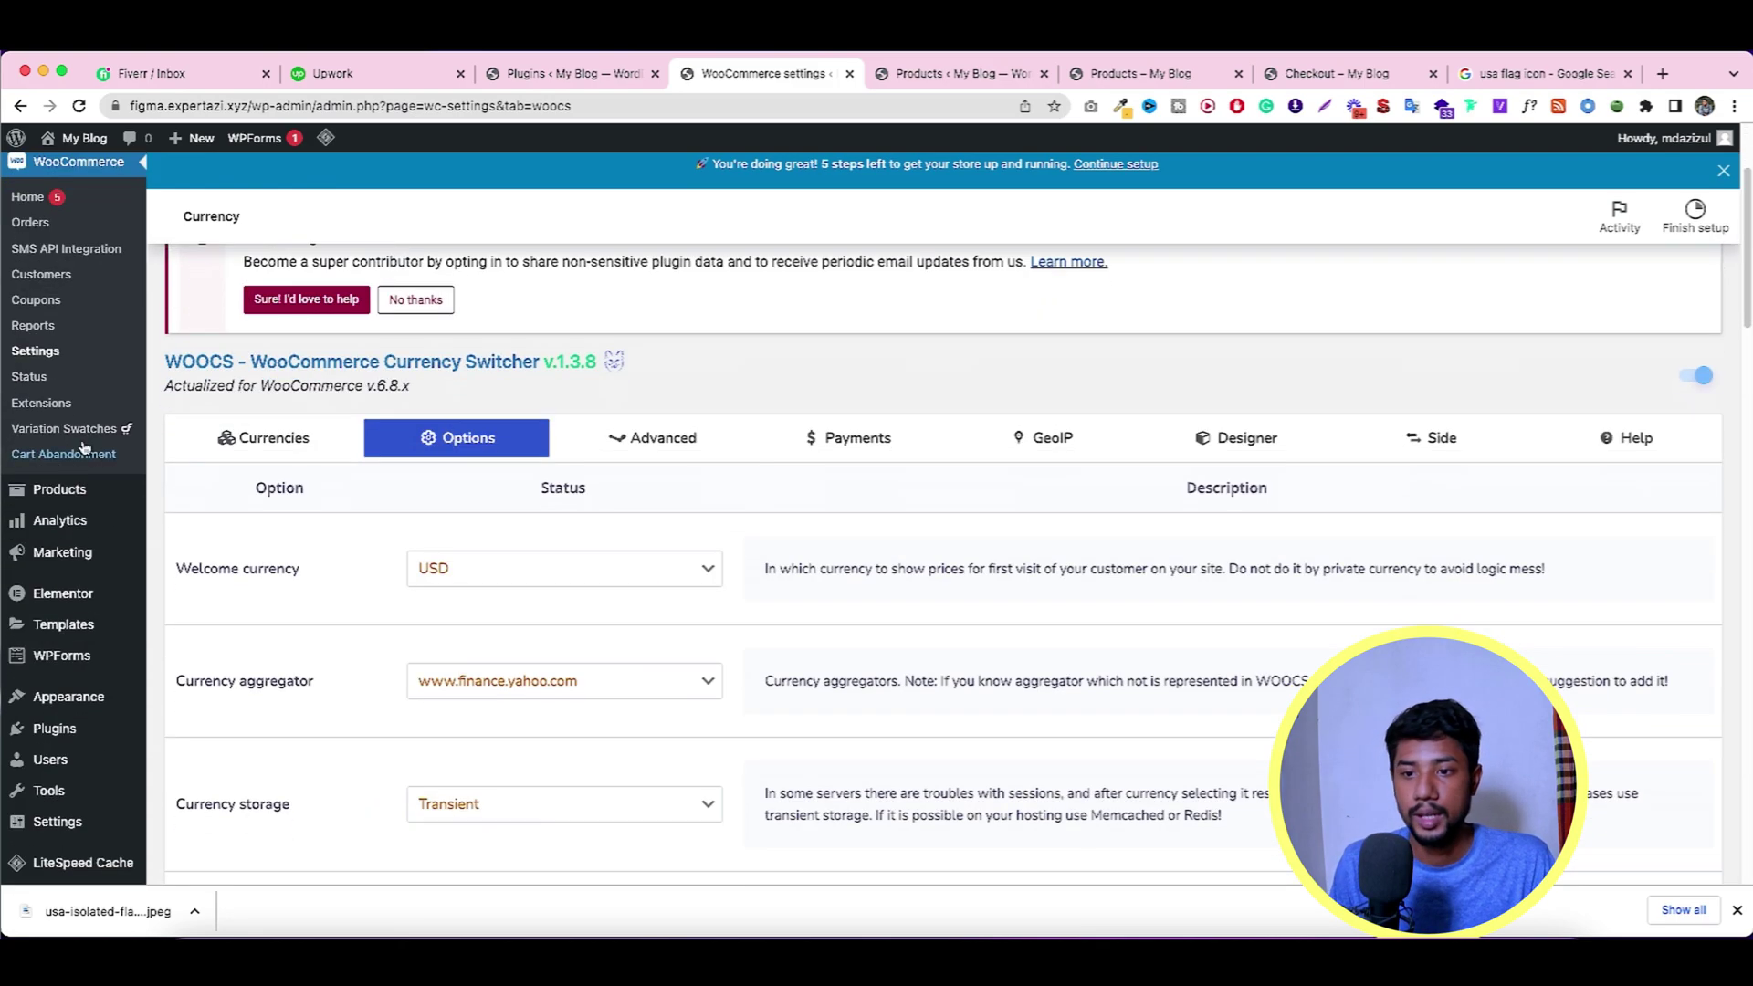
{"action": "left_click", "coordinate": [294, 443]}
{"action": "scroll", "coordinate": [348, 457], "scroll_direction": "down", "scroll_amount": 4}
{"action": "scroll", "coordinate": [349, 457], "scroll_direction": "up", "scroll_amount": 4}
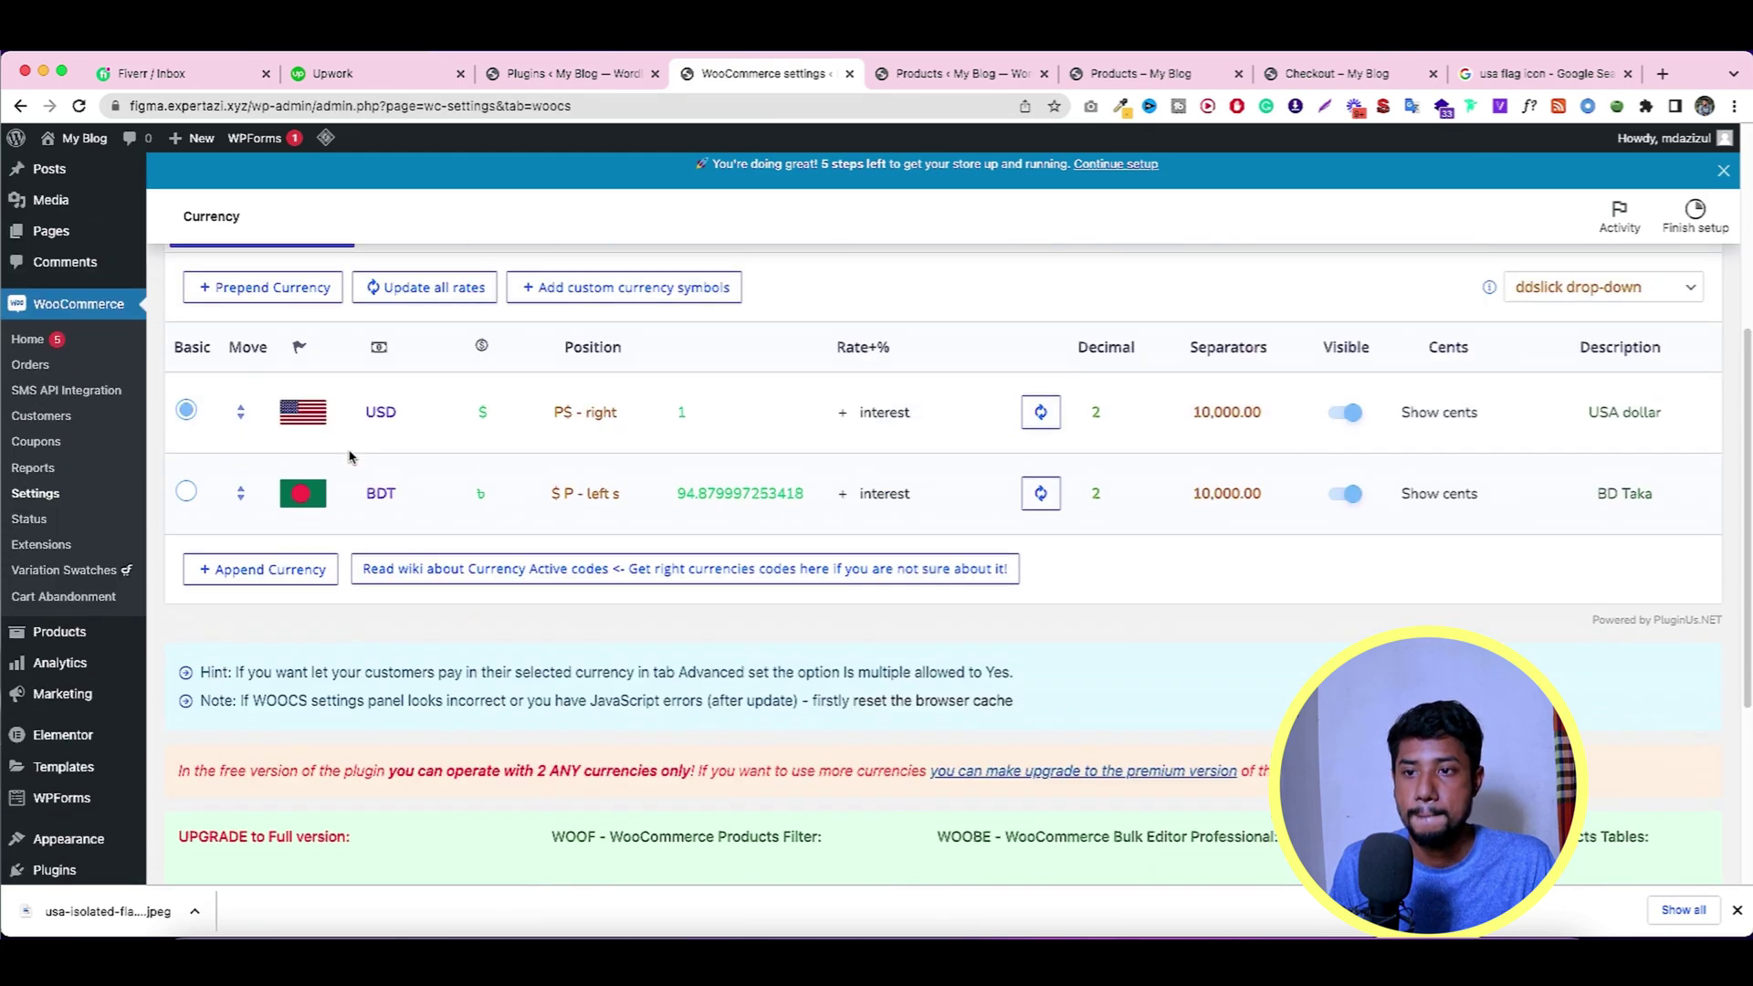
{"action": "left_click", "coordinate": [525, 415]}
{"action": "scroll", "coordinate": [556, 501], "scroll_direction": "down", "scroll_amount": 4}
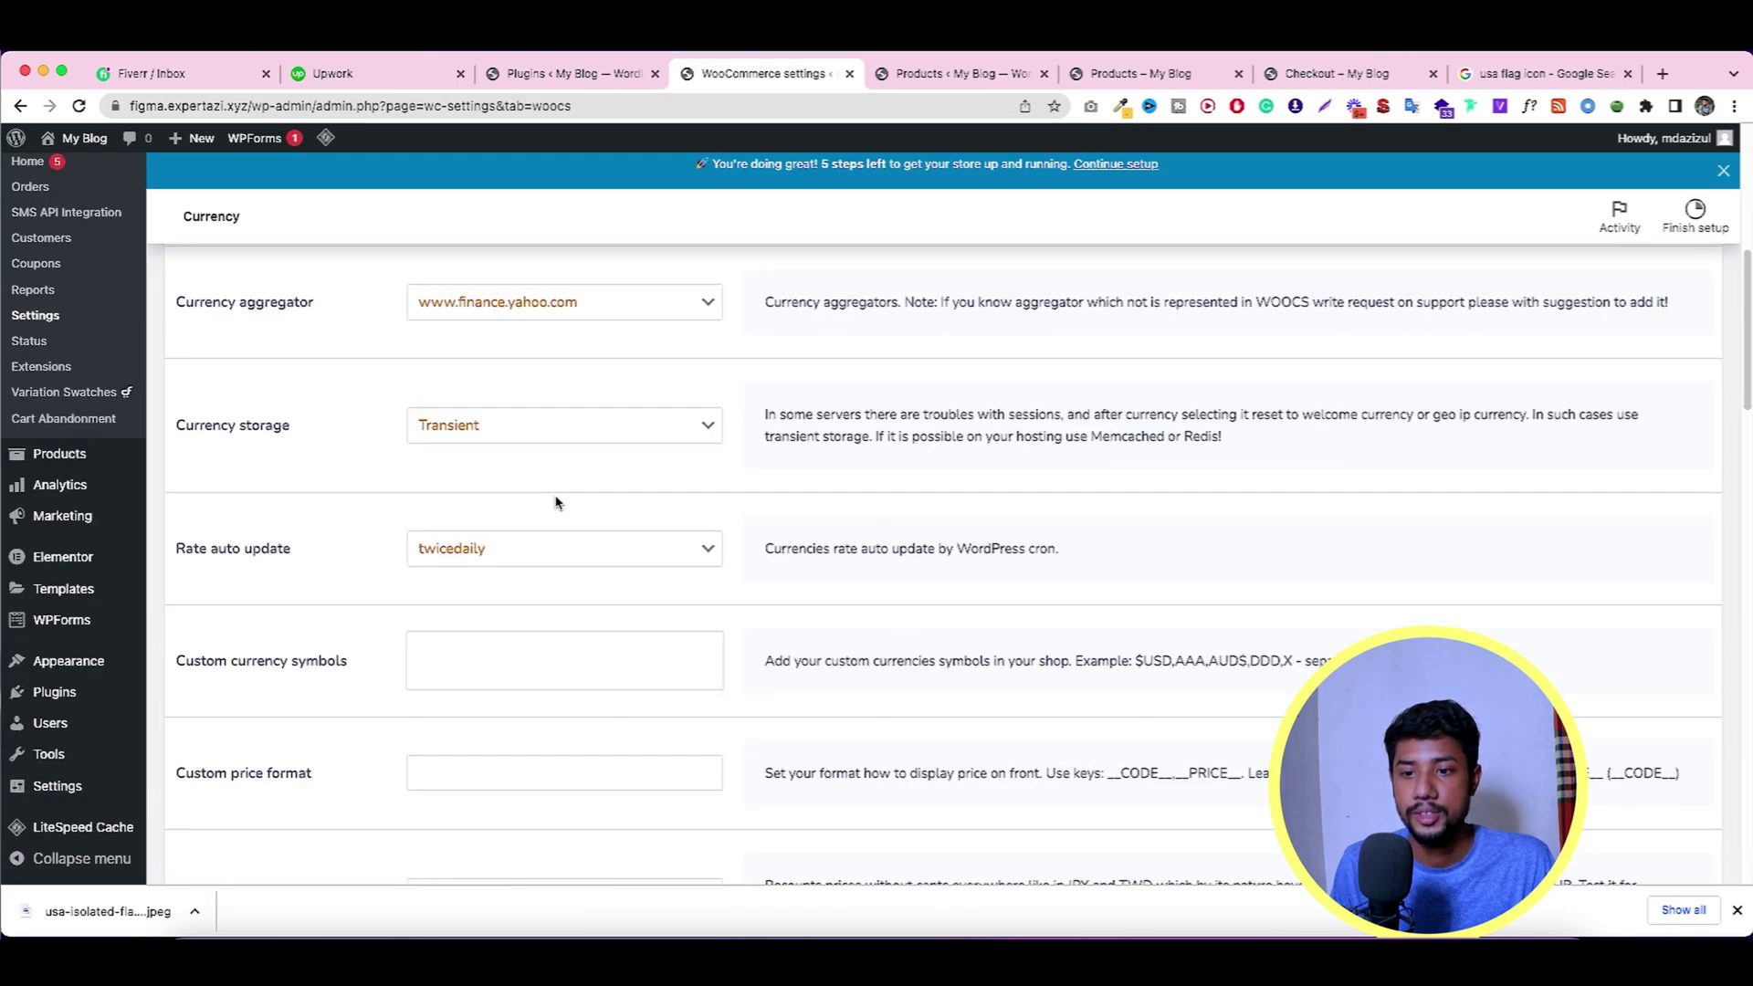
{"action": "scroll", "coordinate": [538, 506], "scroll_direction": "up", "scroll_amount": 4}
Examine the advanced WOOCS settings, from fixed prices, coupon, shipping, user role and GeoIP rules down to statistic and payments rules.
{"action": "left_click", "coordinate": [639, 461]}
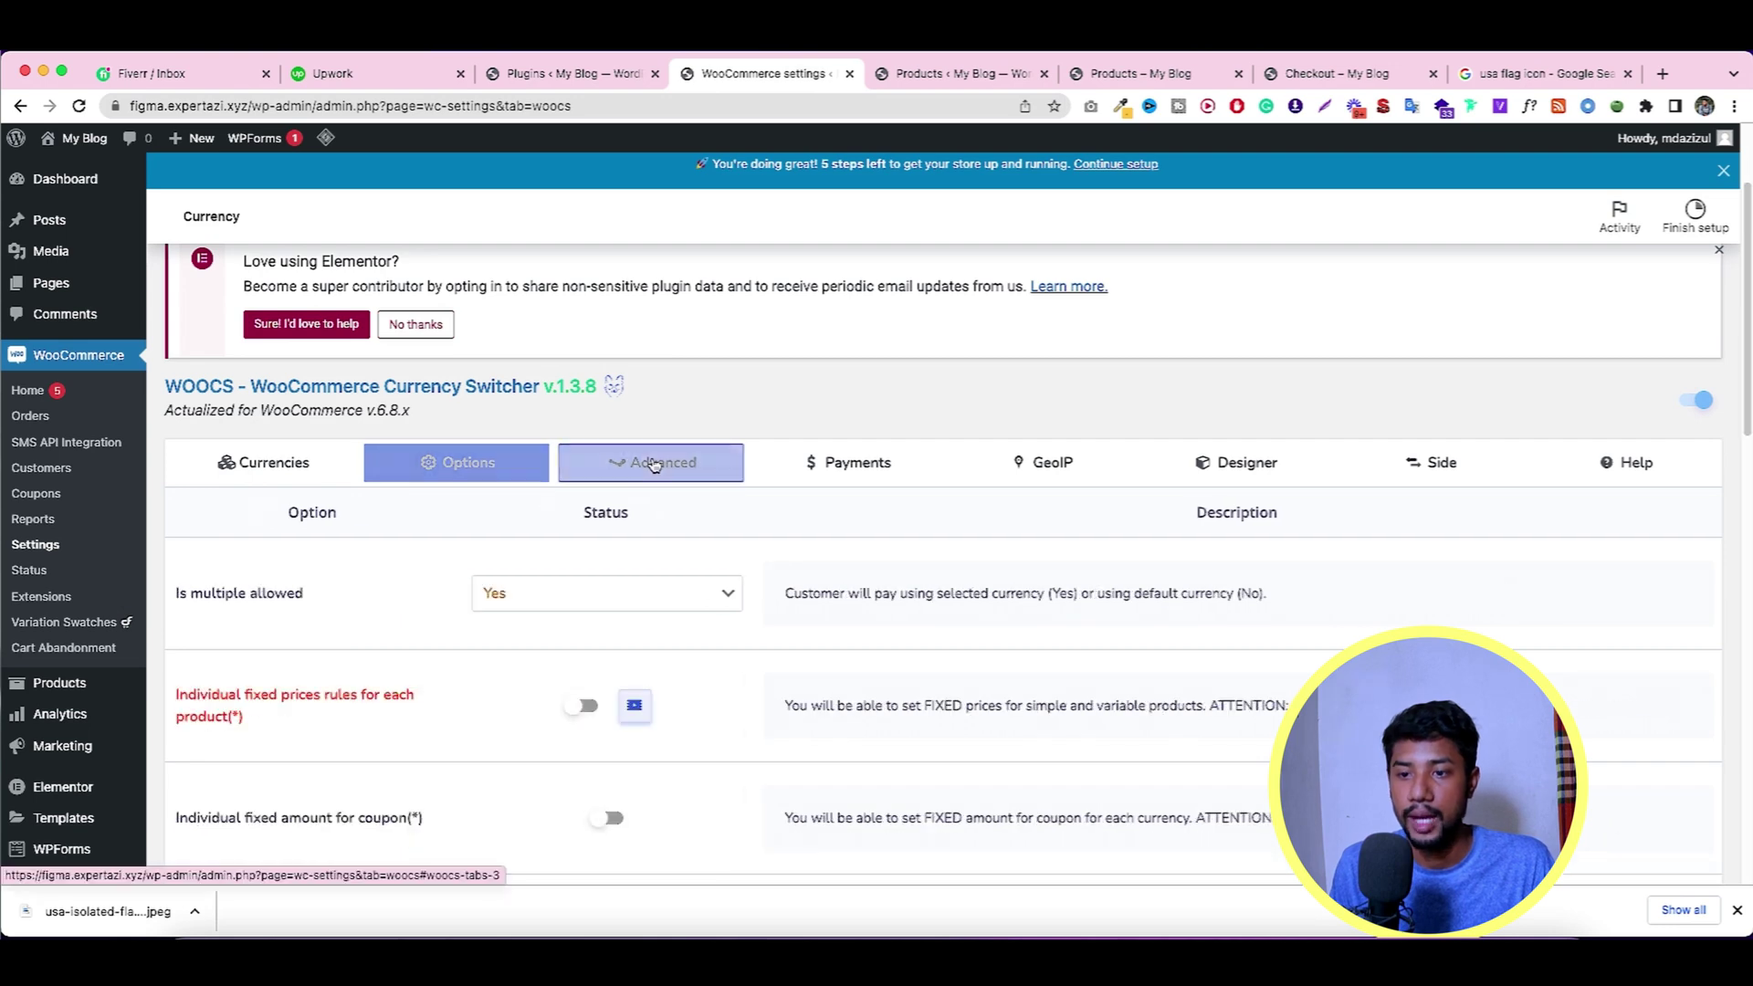
{"action": "scroll", "coordinate": [654, 456], "scroll_direction": "down", "scroll_amount": 2}
{"action": "scroll", "coordinate": [654, 455], "scroll_direction": "down", "scroll_amount": 2}
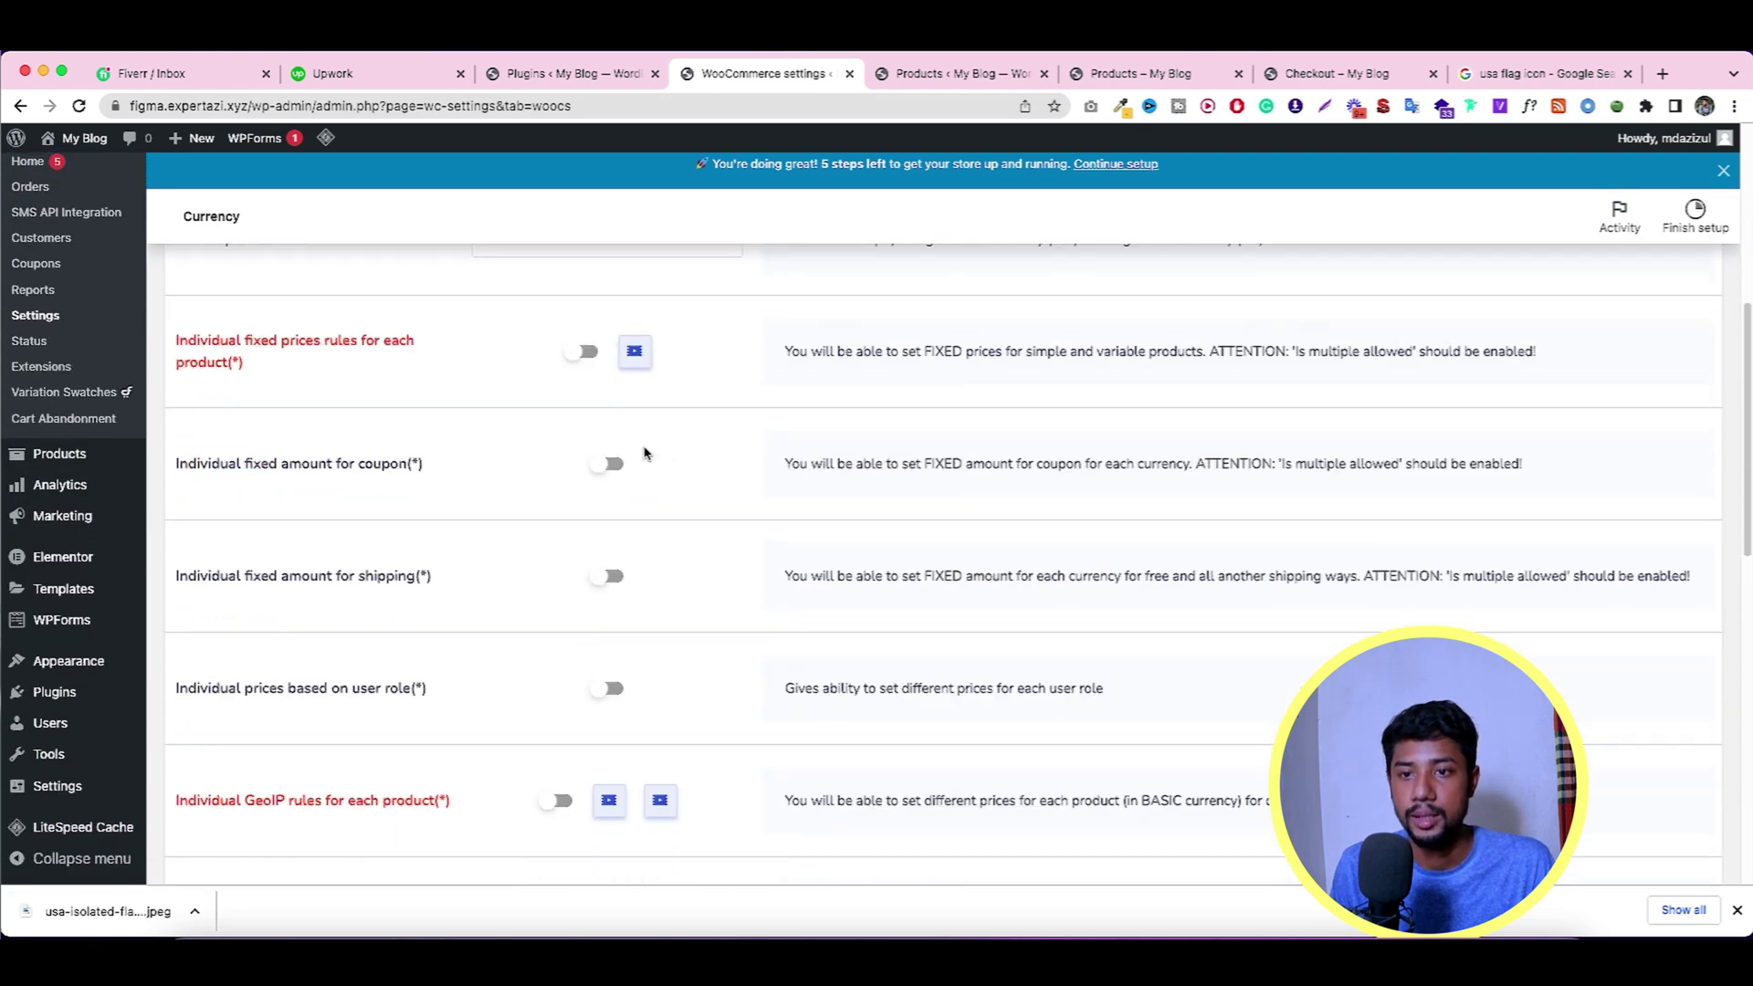
{"action": "triple_click", "coordinate": [235, 345]}
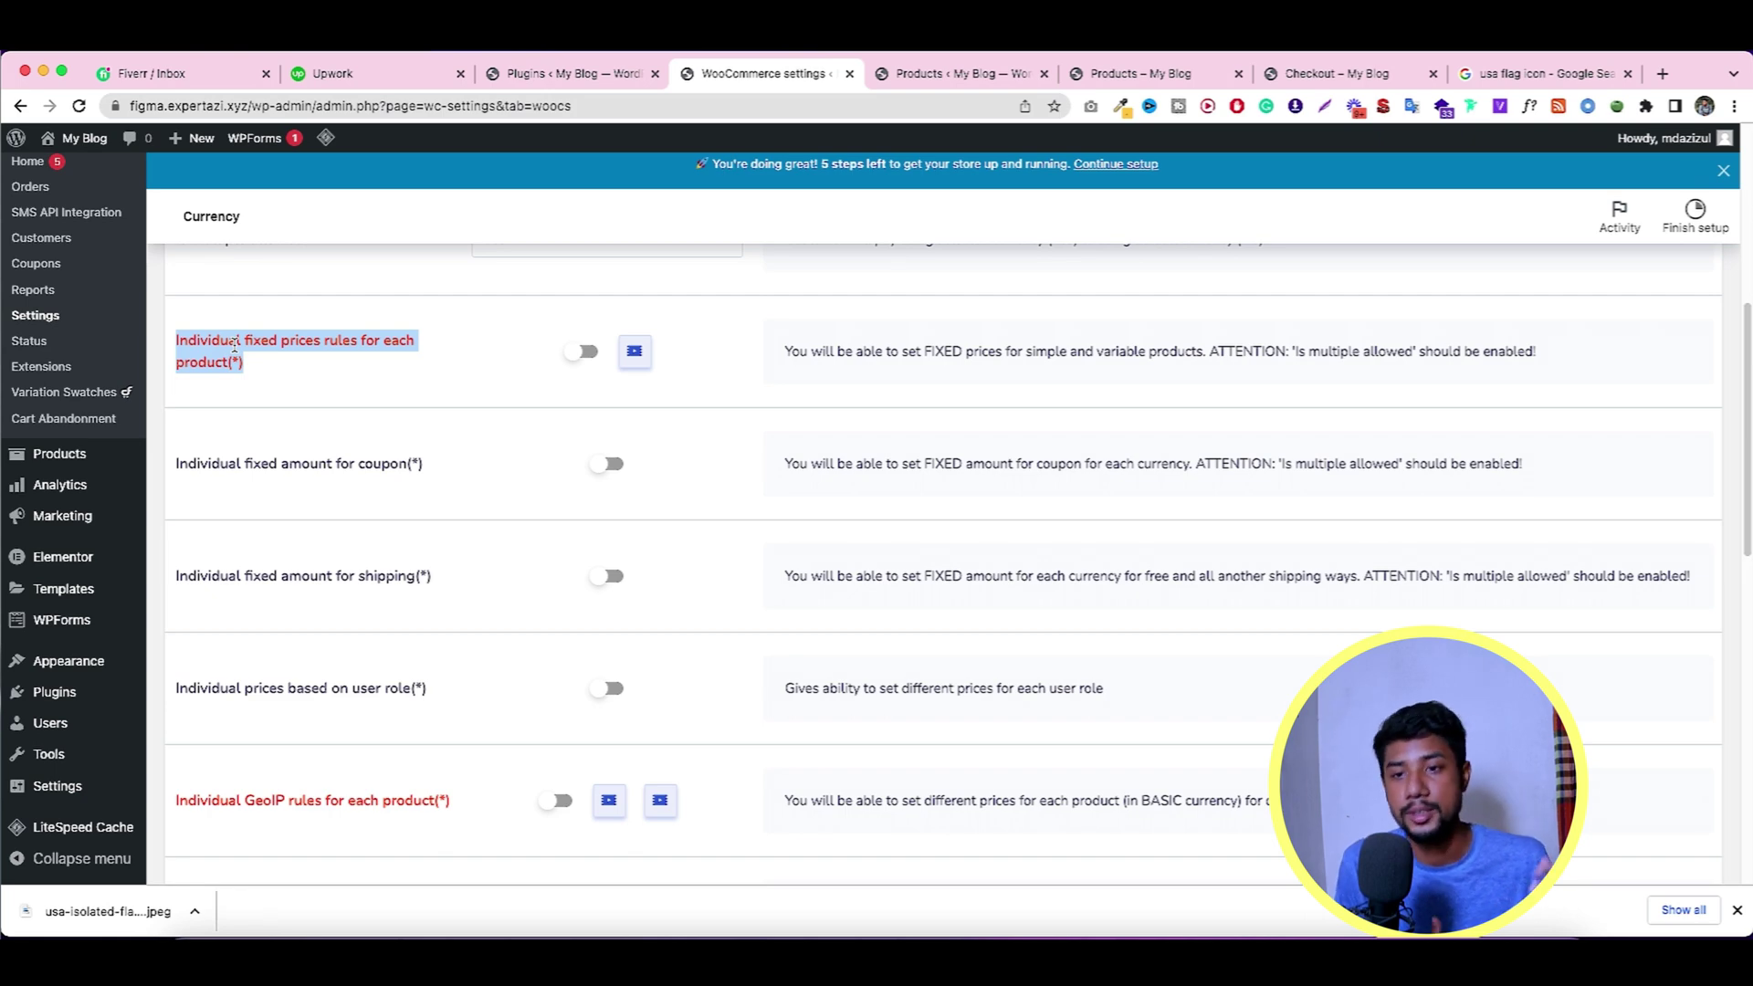
{"action": "scroll", "coordinate": [266, 356], "scroll_direction": "down", "scroll_amount": 2}
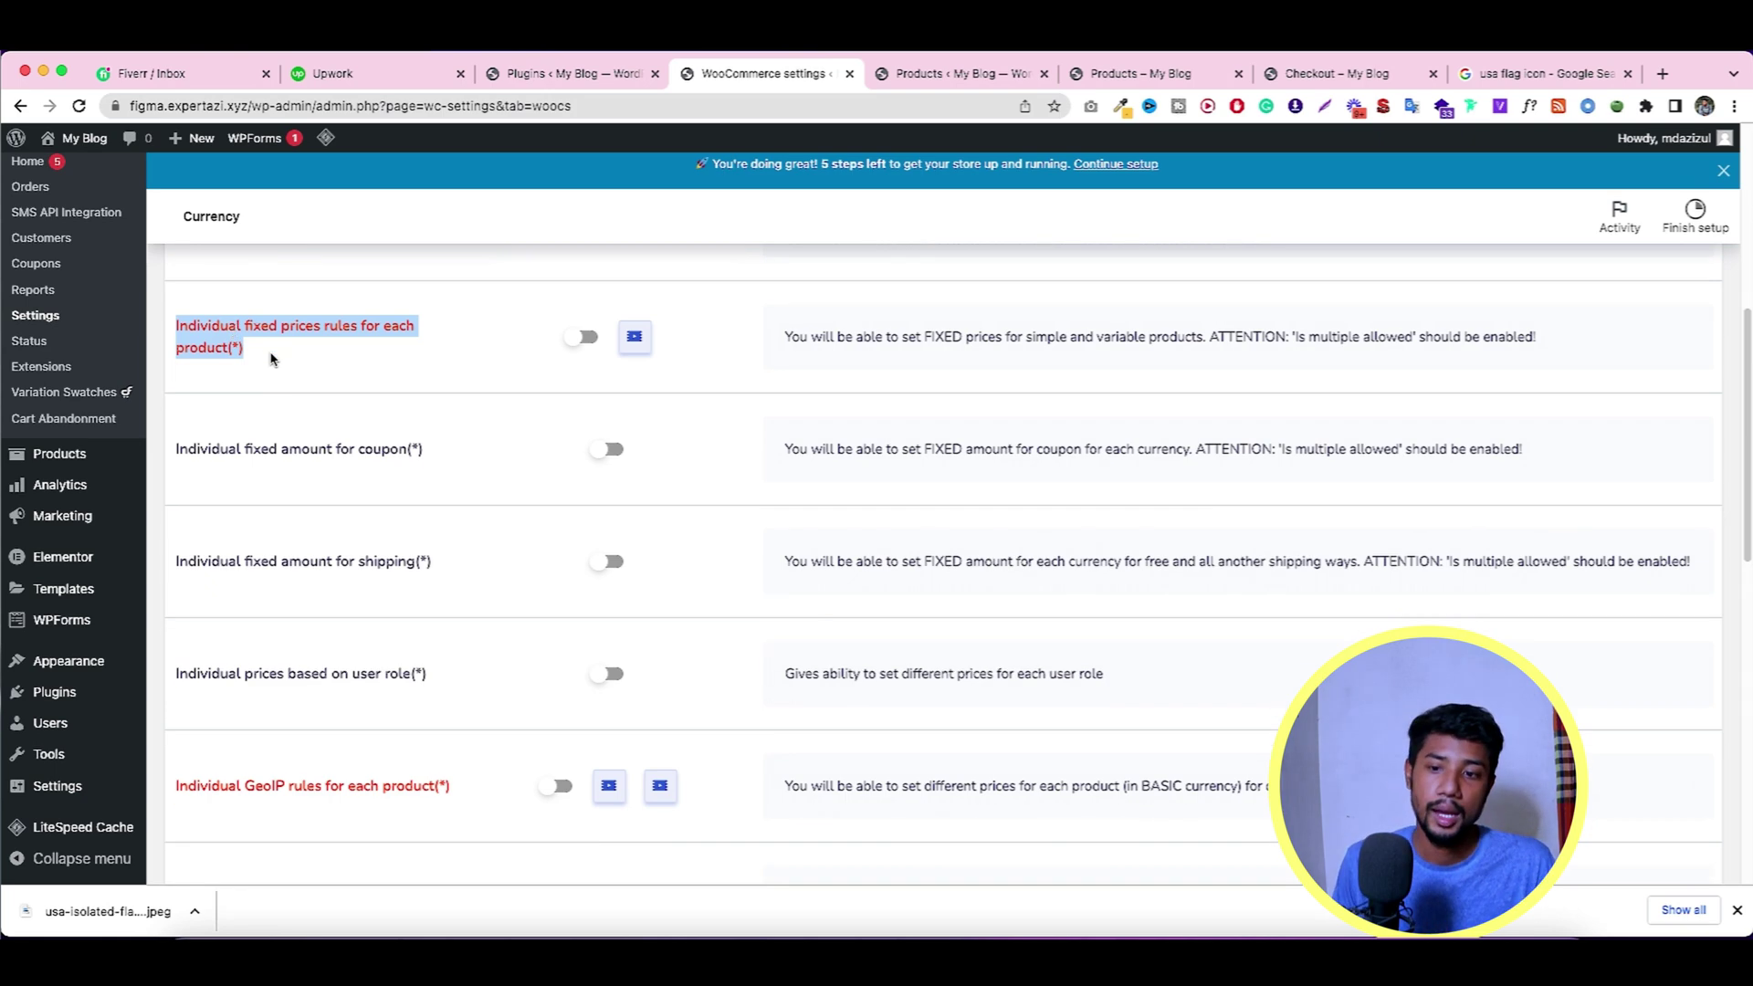
{"action": "triple_click", "coordinate": [291, 534]}
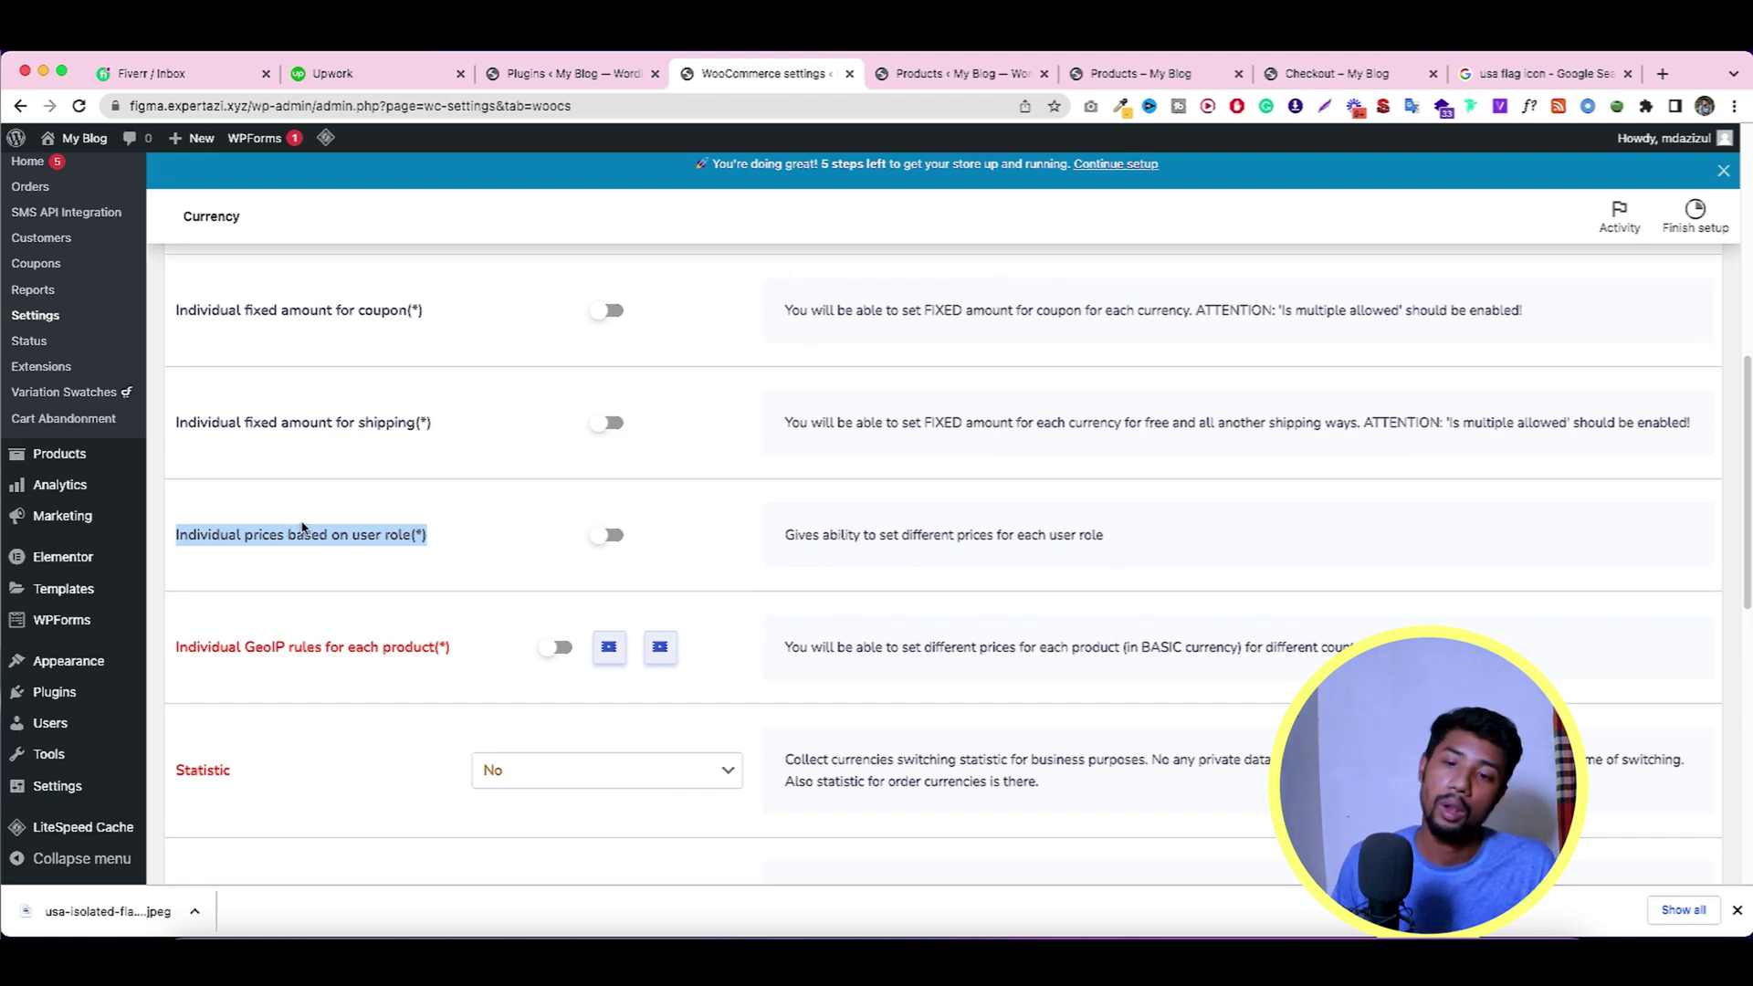
{"action": "scroll", "coordinate": [302, 585], "scroll_direction": "down", "scroll_amount": 1}
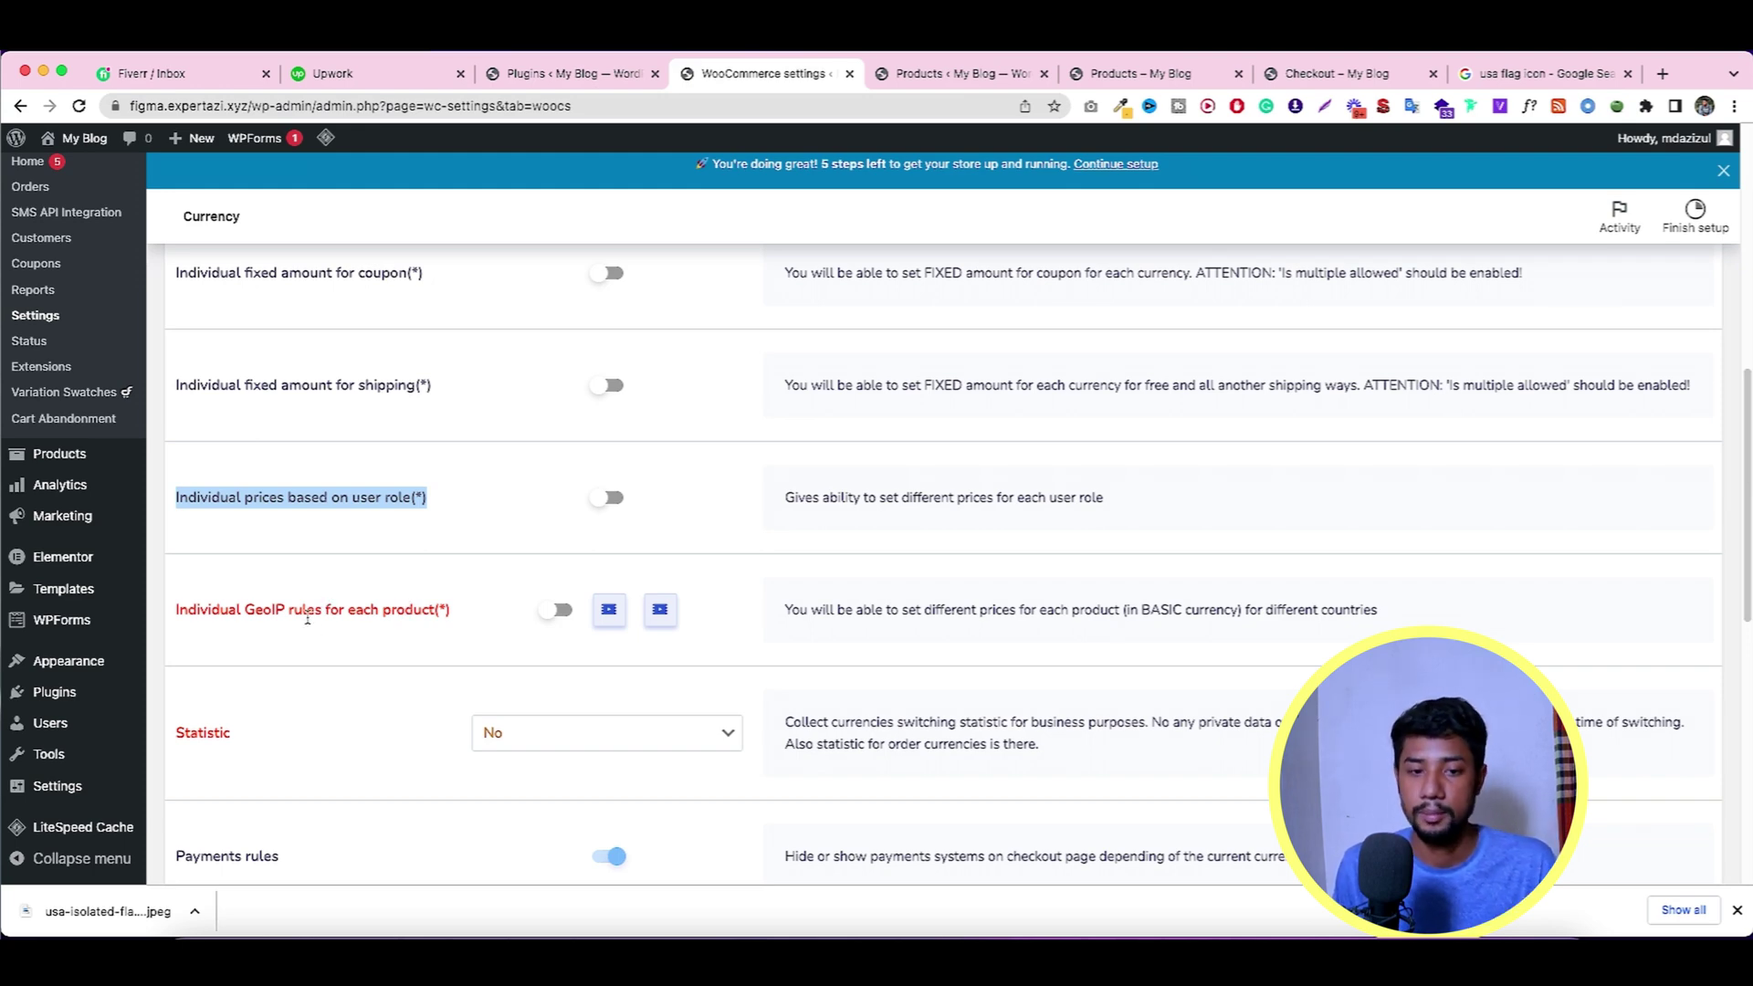
{"action": "scroll", "coordinate": [365, 575], "scroll_direction": "down", "scroll_amount": 5}
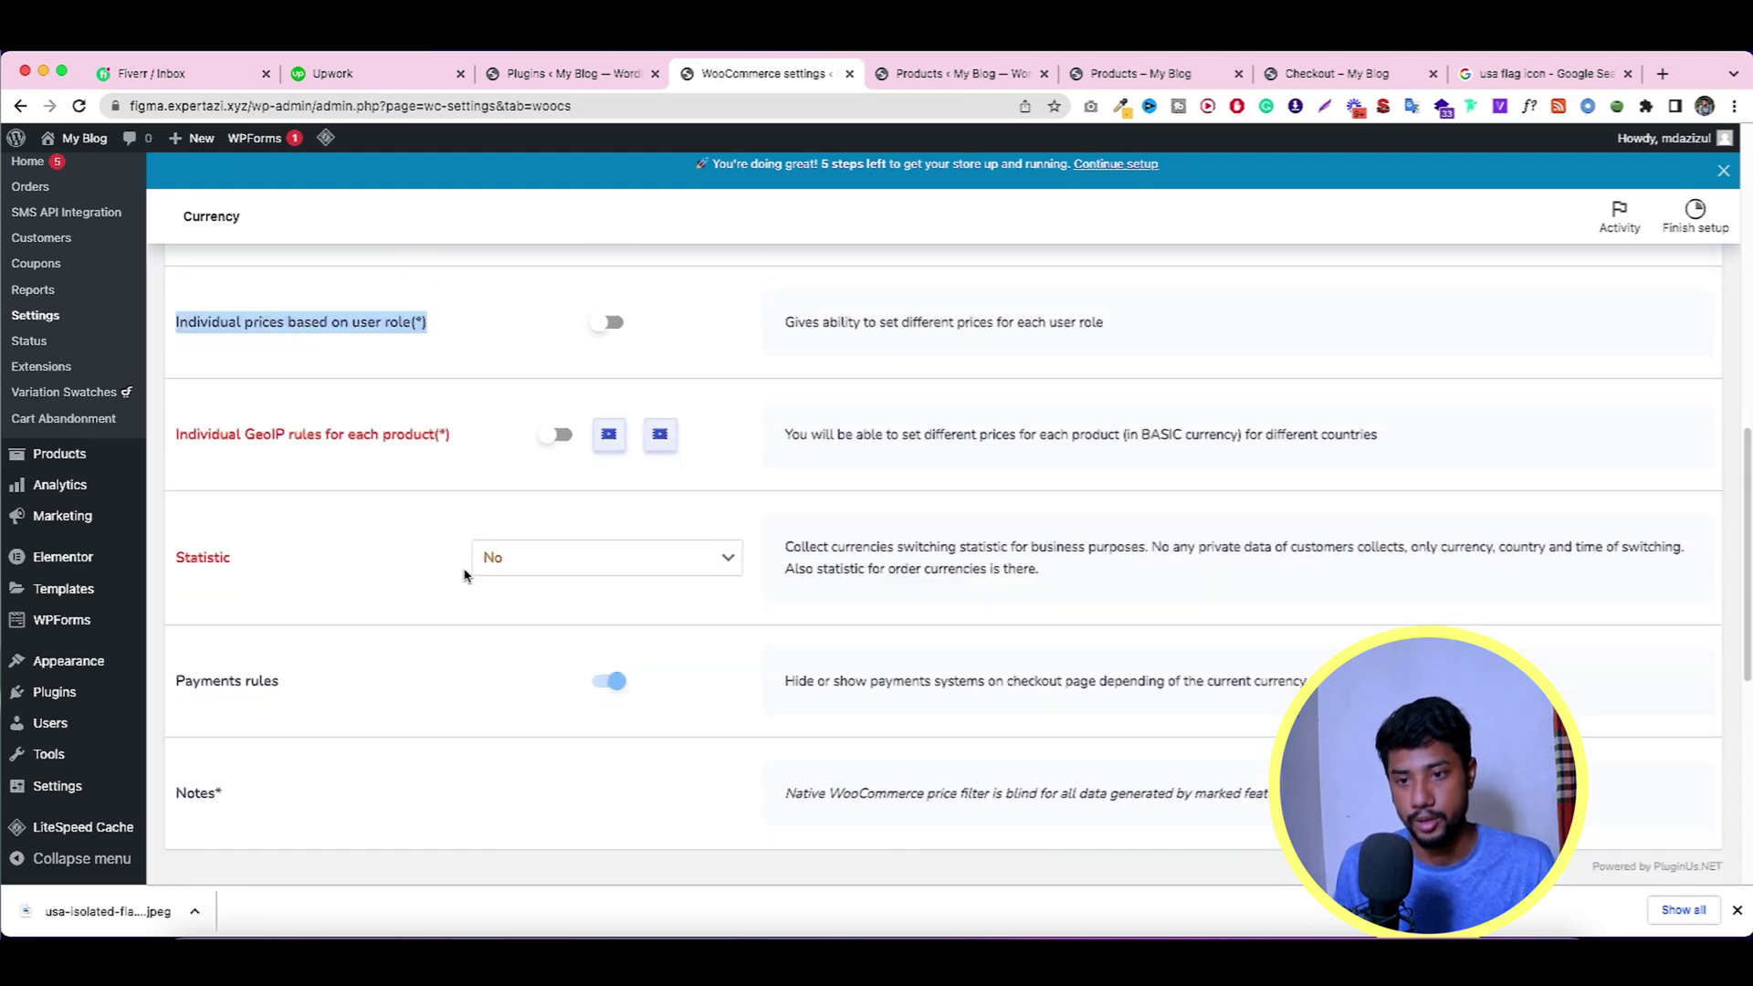
{"action": "scroll", "coordinate": [402, 551], "scroll_direction": "down", "scroll_amount": 1}
{"action": "scroll", "coordinate": [445, 537], "scroll_direction": "down", "scroll_amount": 3}
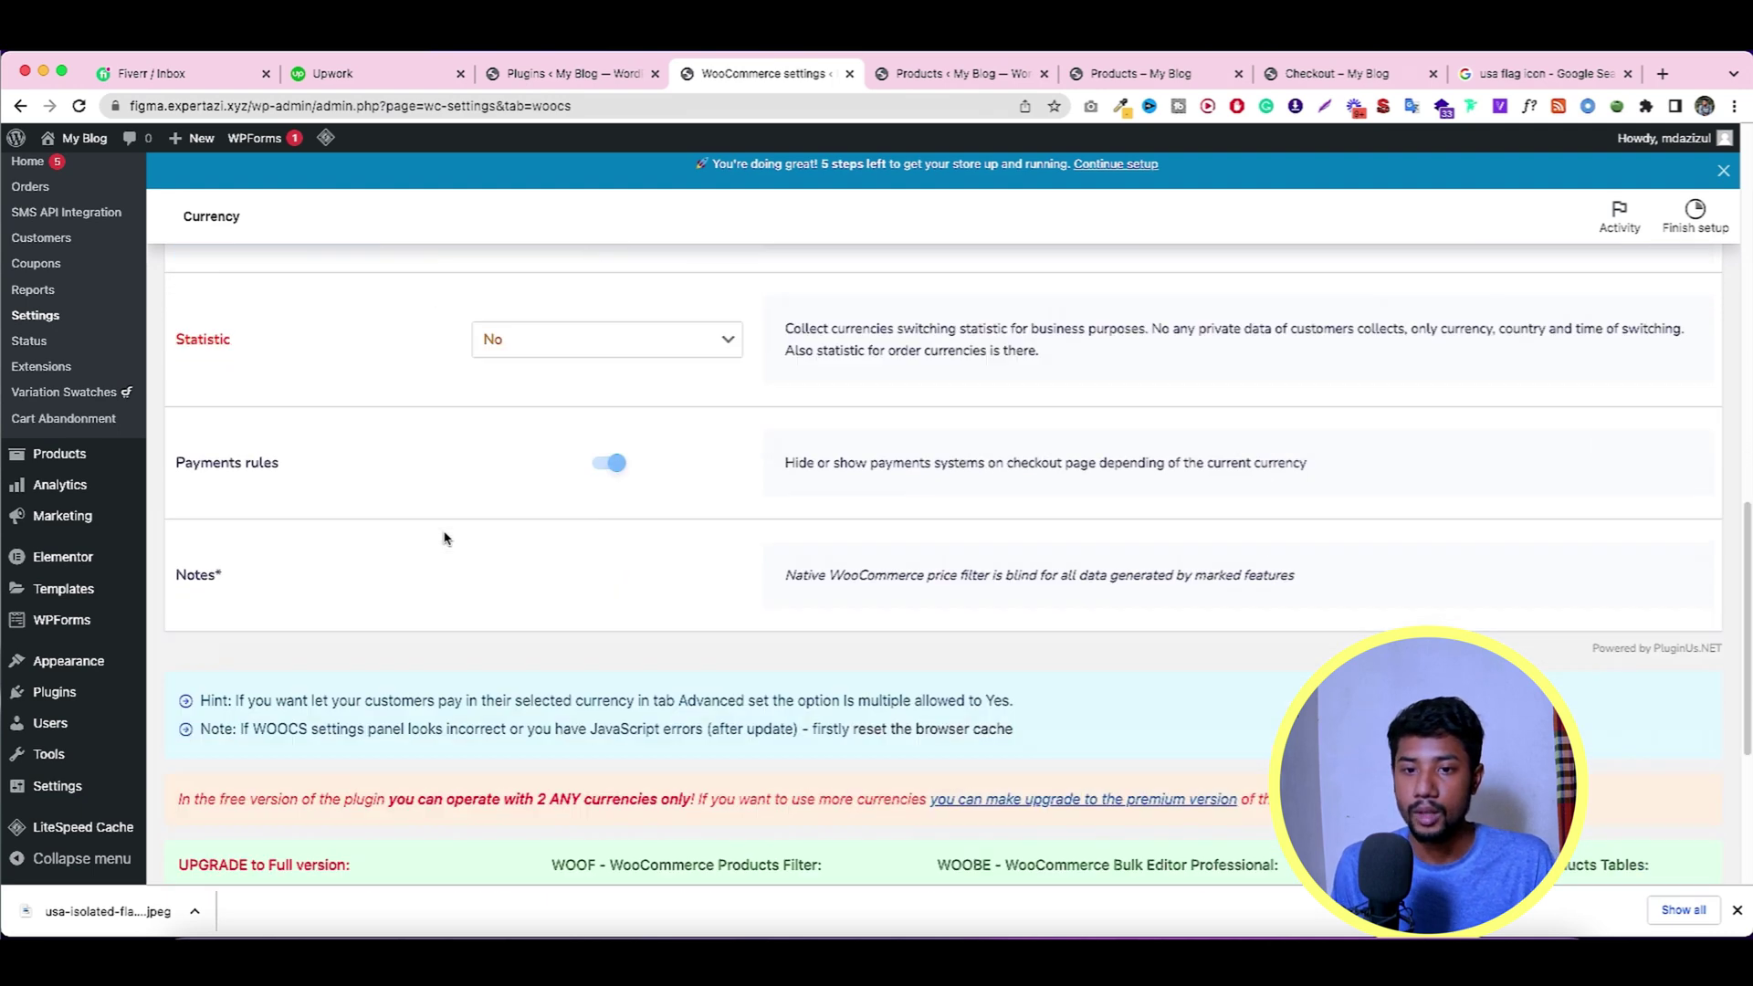
Check the available choices of the Statistic setting among the advanced WOOCS options.
{"action": "scroll", "coordinate": [444, 538], "scroll_direction": "up", "scroll_amount": 5}
{"action": "left_click", "coordinate": [520, 704]}
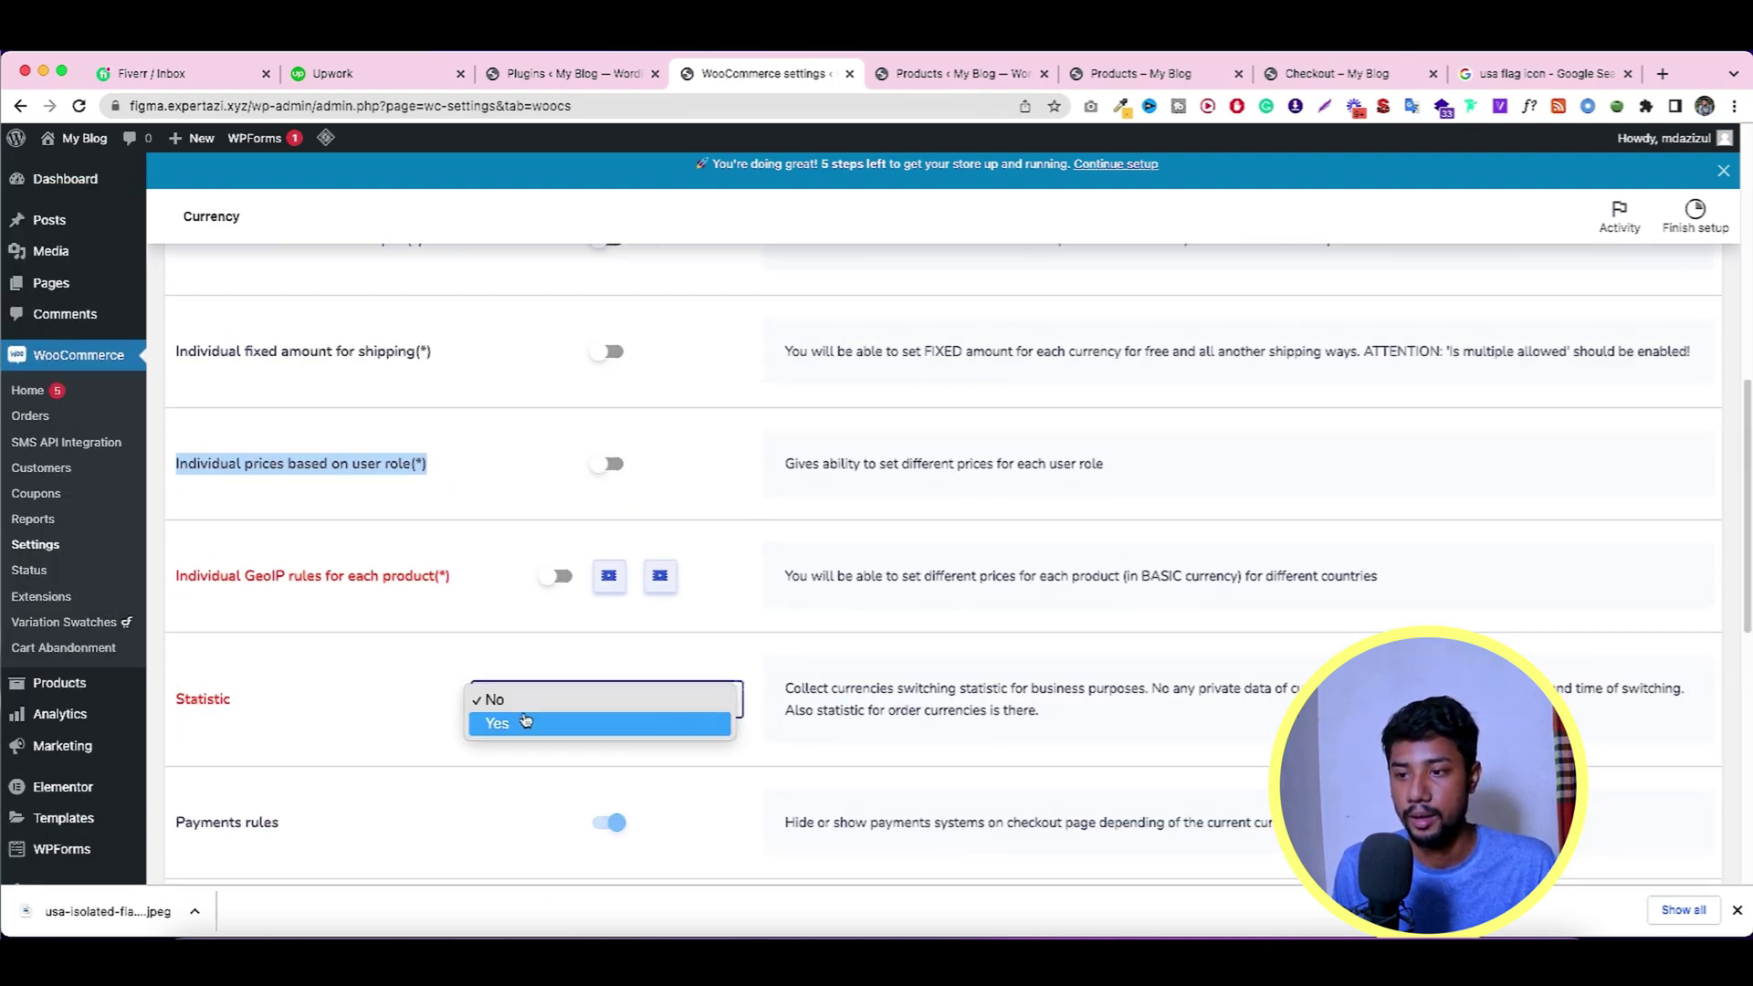
{"action": "left_click", "coordinate": [372, 673]}
Review the WOOCS payments settings, the general options such as welcome currency and aggregator, and the currency list with USD and BDT.
{"action": "scroll", "coordinate": [402, 639], "scroll_direction": "up", "scroll_amount": 10}
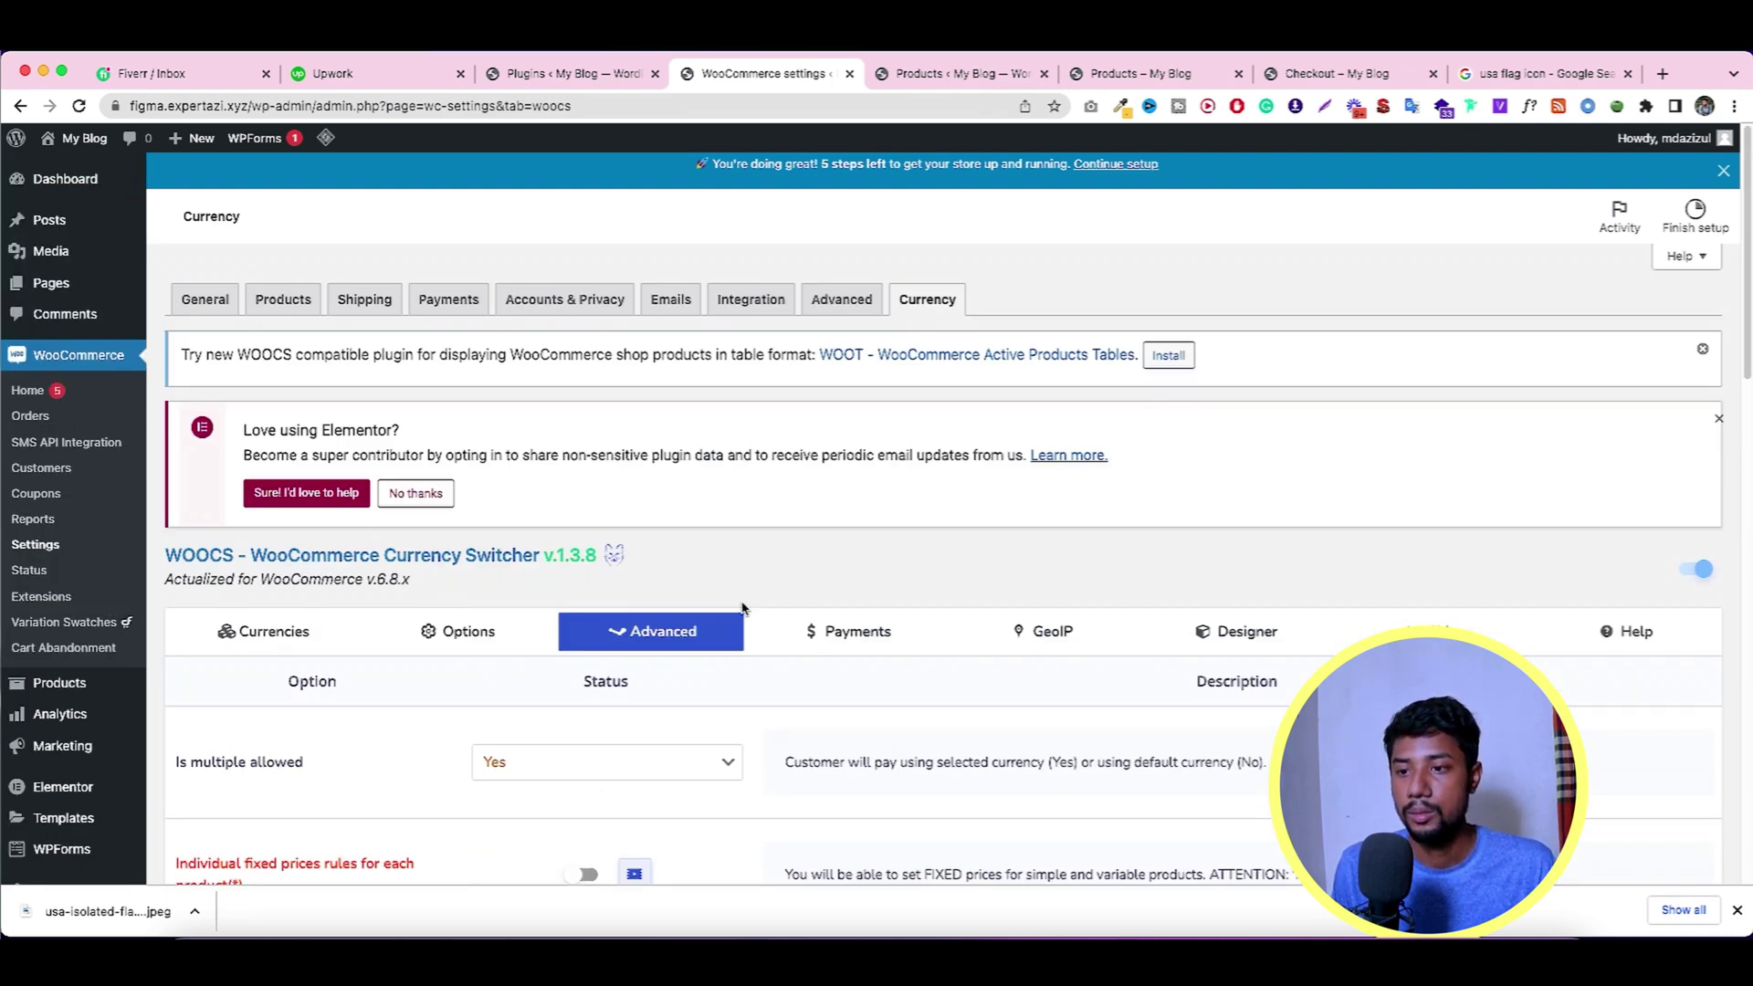
{"action": "left_click", "coordinate": [853, 631]}
{"action": "left_click", "coordinate": [448, 631]}
{"action": "scroll", "coordinate": [549, 589], "scroll_direction": "down", "scroll_amount": 4}
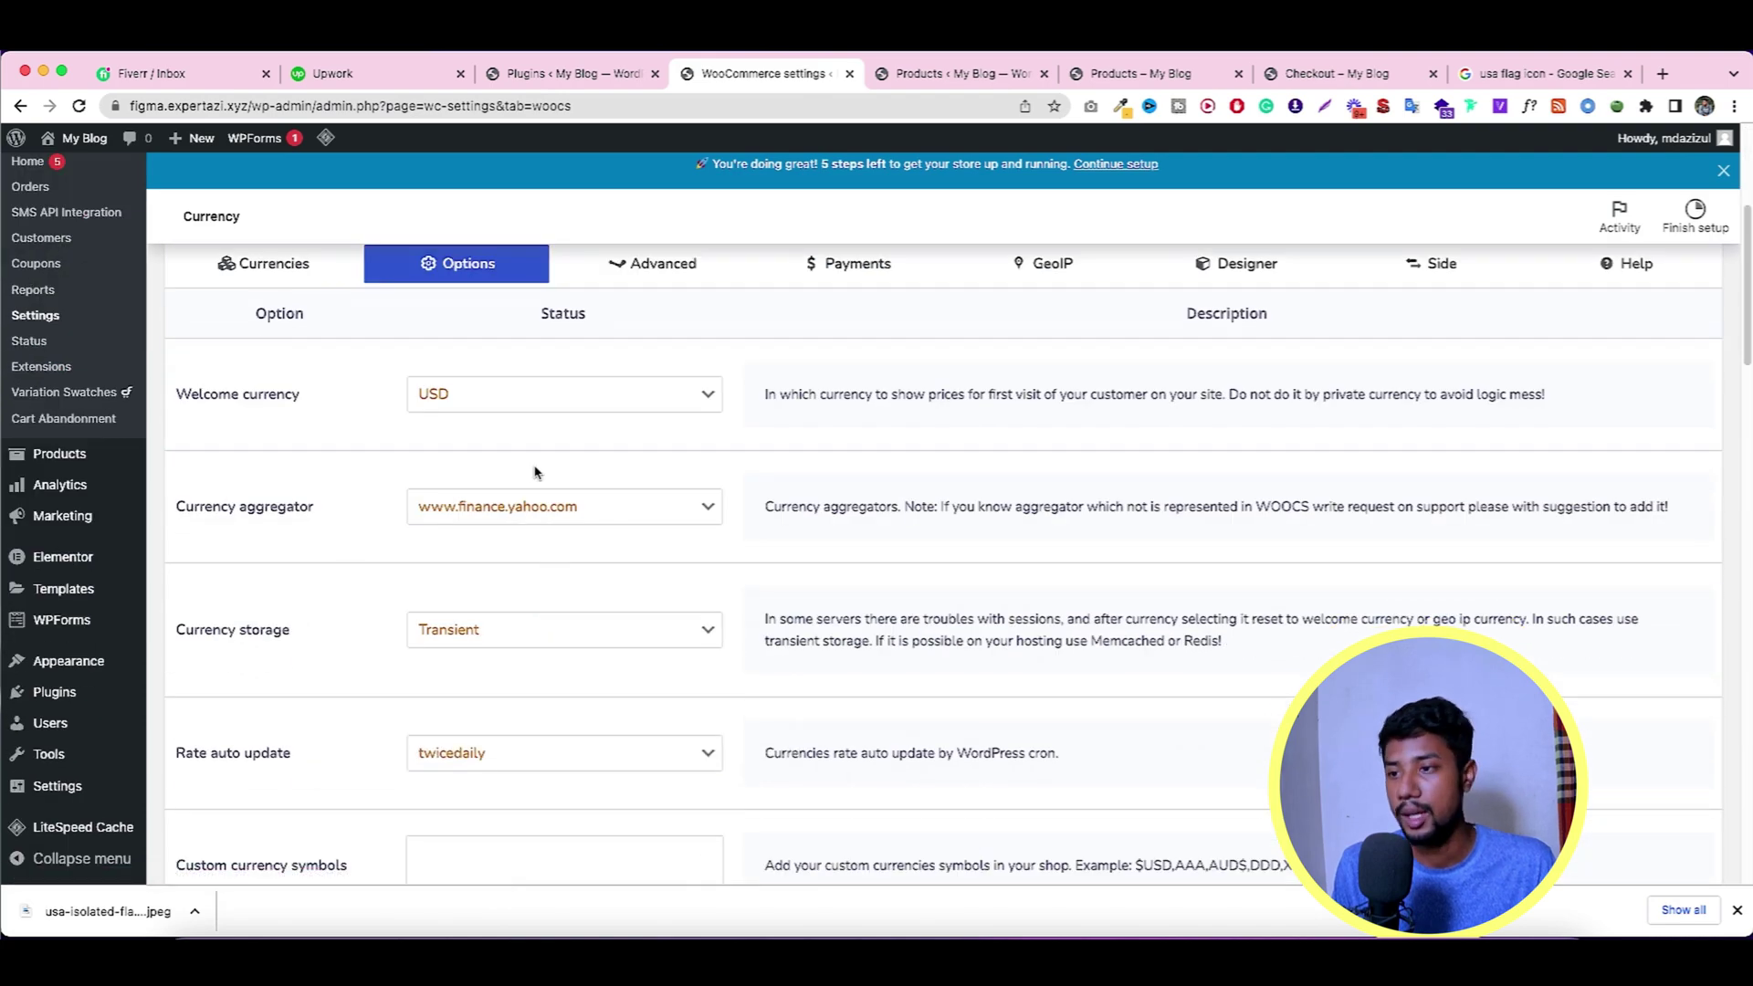
{"action": "scroll", "coordinate": [535, 472], "scroll_direction": "up", "scroll_amount": 2}
{"action": "left_click", "coordinate": [333, 461]}
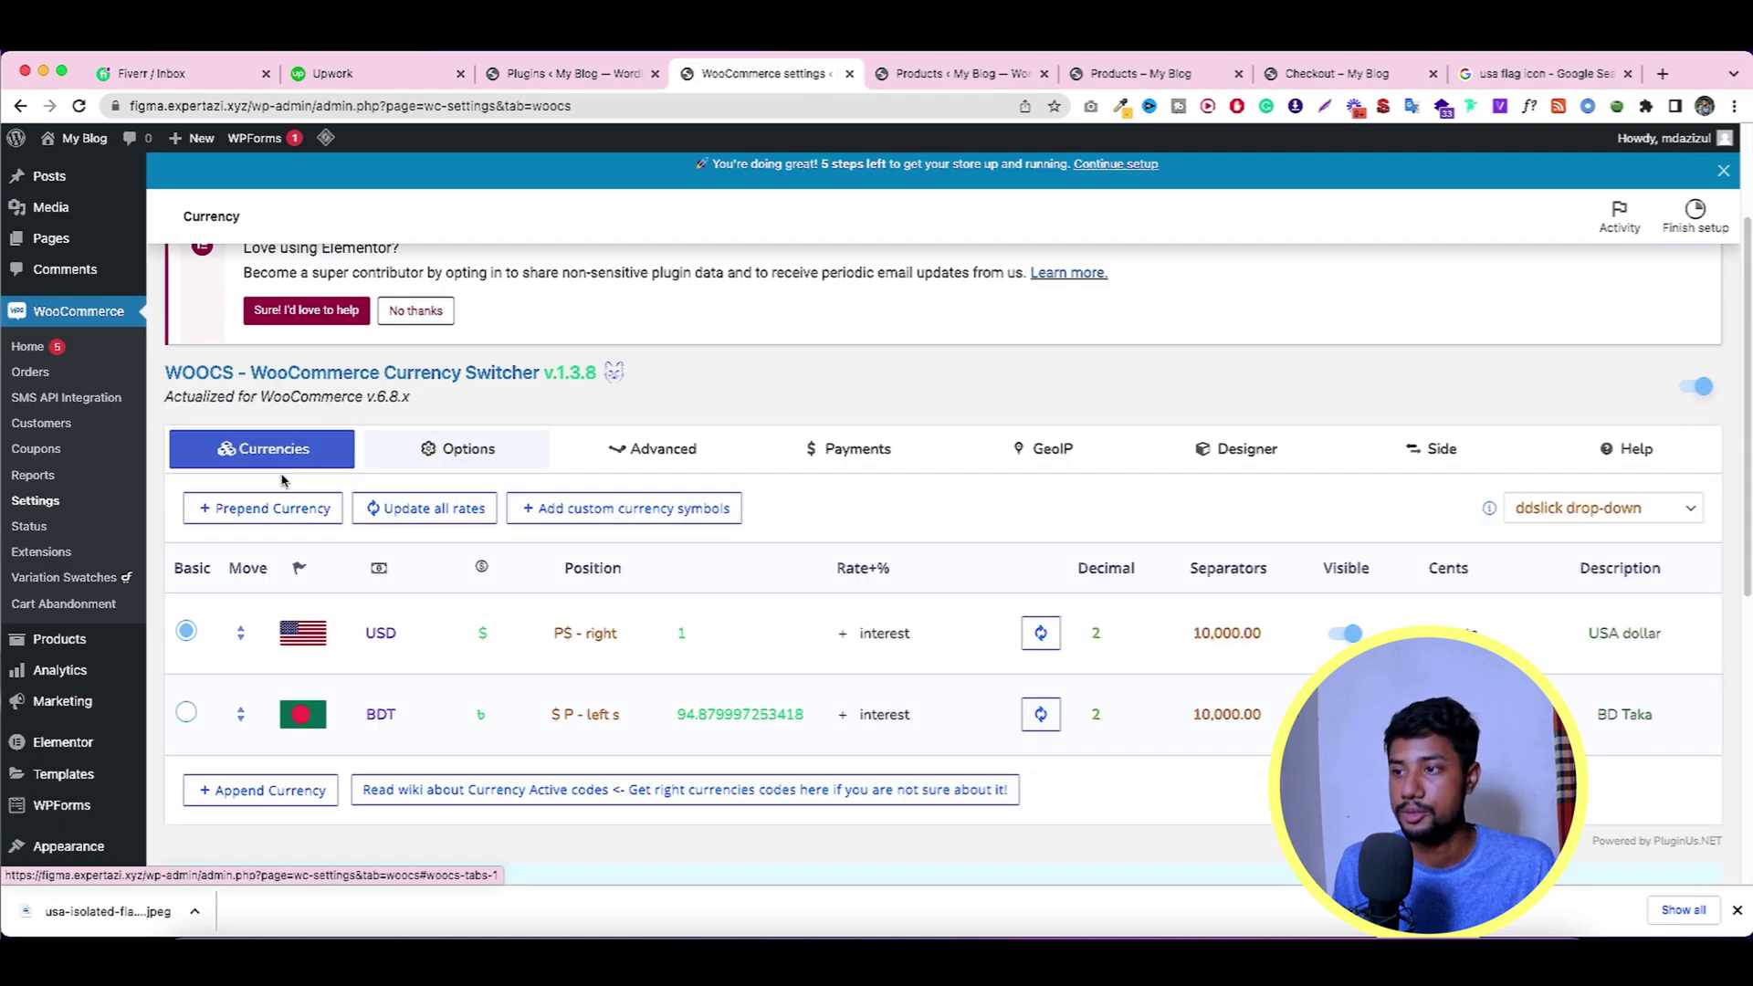
{"action": "scroll", "coordinate": [465, 512], "scroll_direction": "down", "scroll_amount": 1}
{"action": "scroll", "coordinate": [465, 513], "scroll_direction": "down", "scroll_amount": 1}
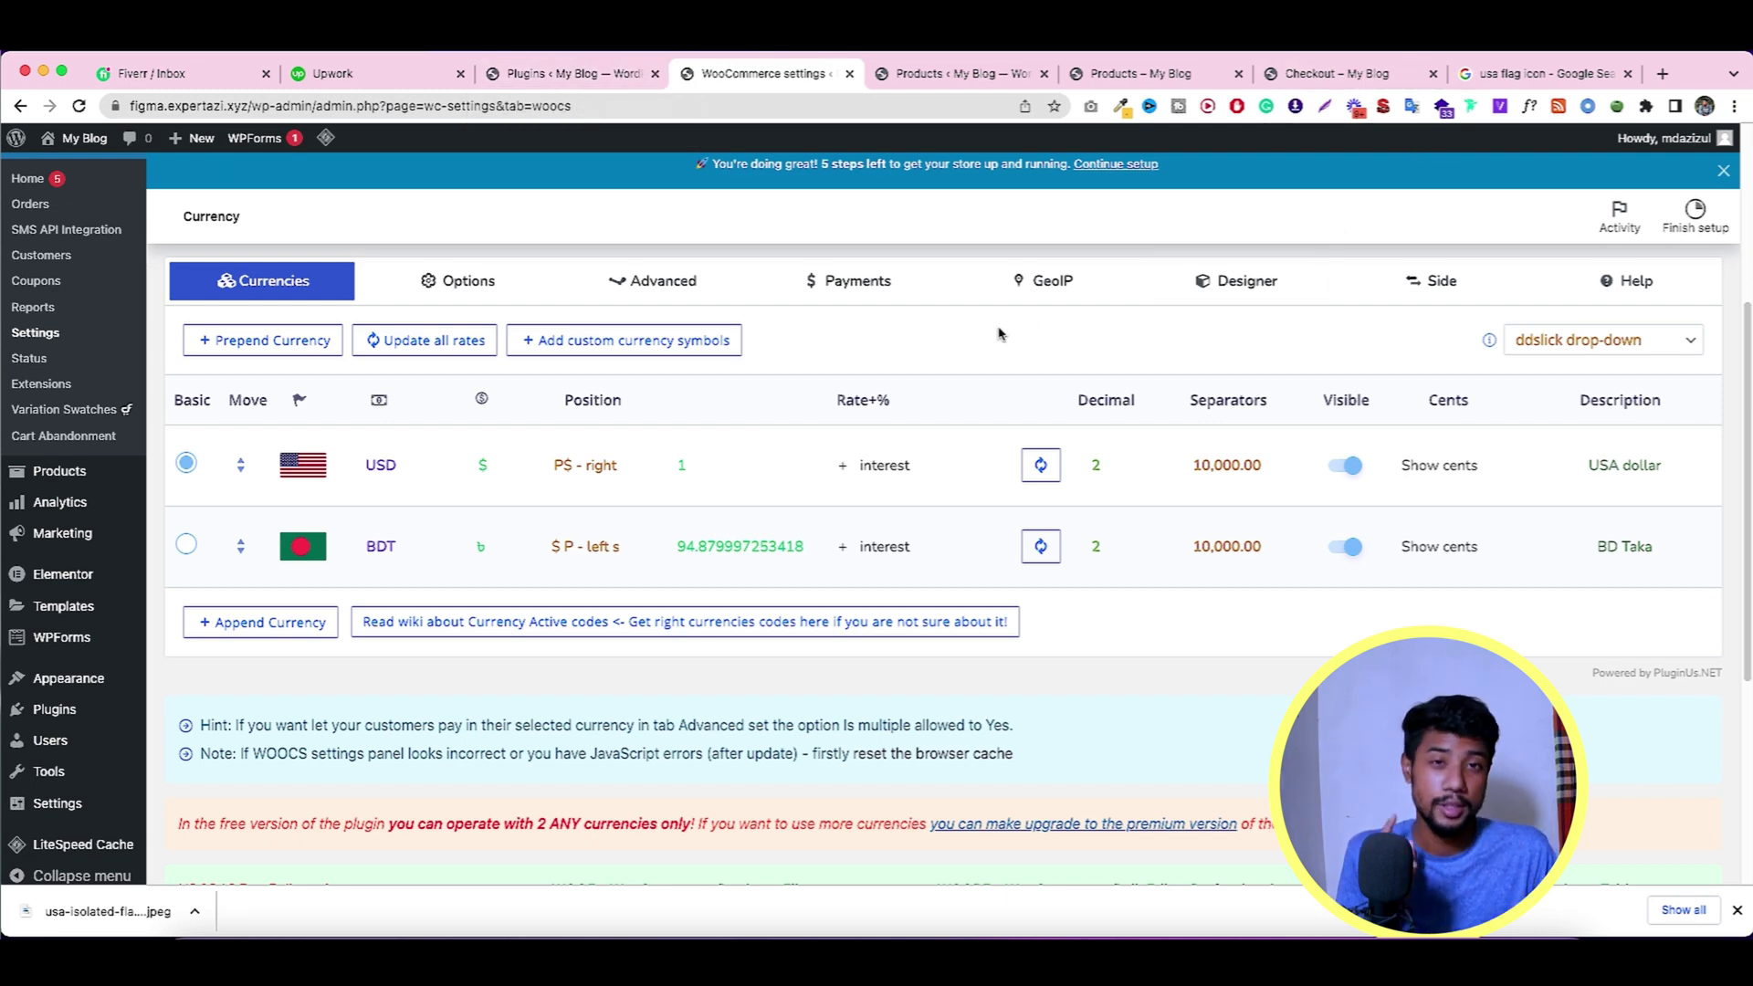
{"action": "scroll", "coordinate": [999, 334], "scroll_direction": "up", "scroll_amount": 5}
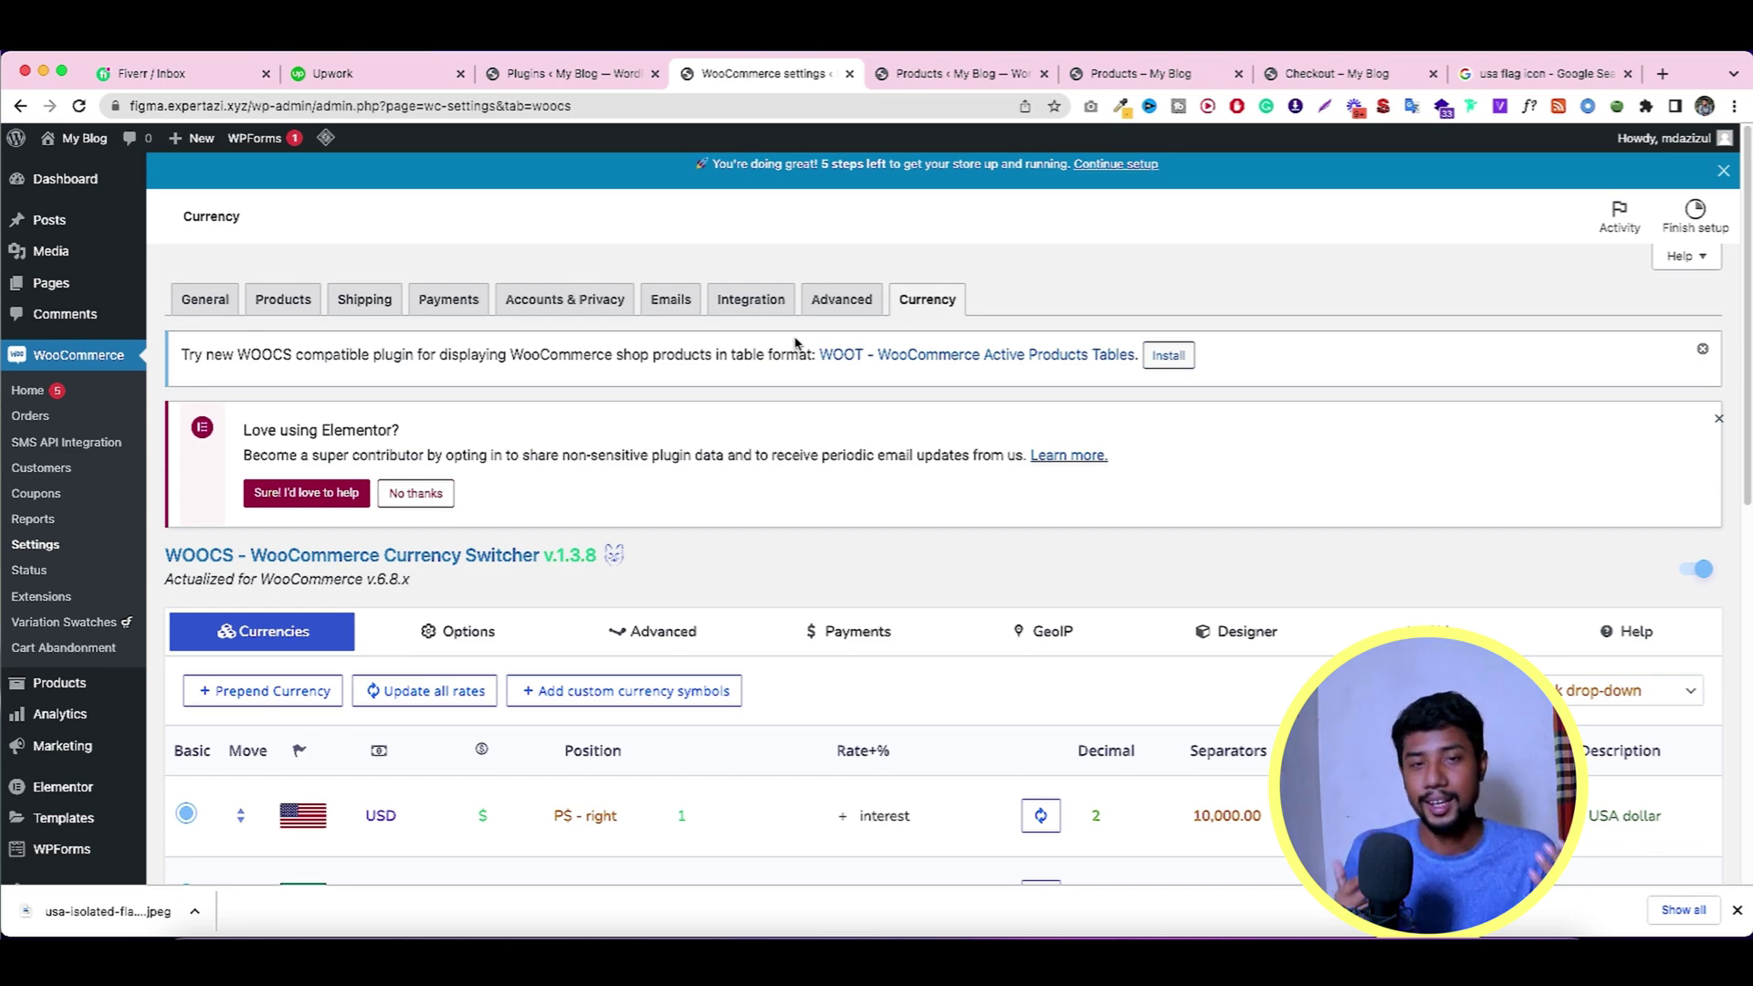
Open getwpexpert.com in a new browser tab and look through its home page, including the footer and the project request form.
{"action": "left_click", "coordinate": [1662, 74]}
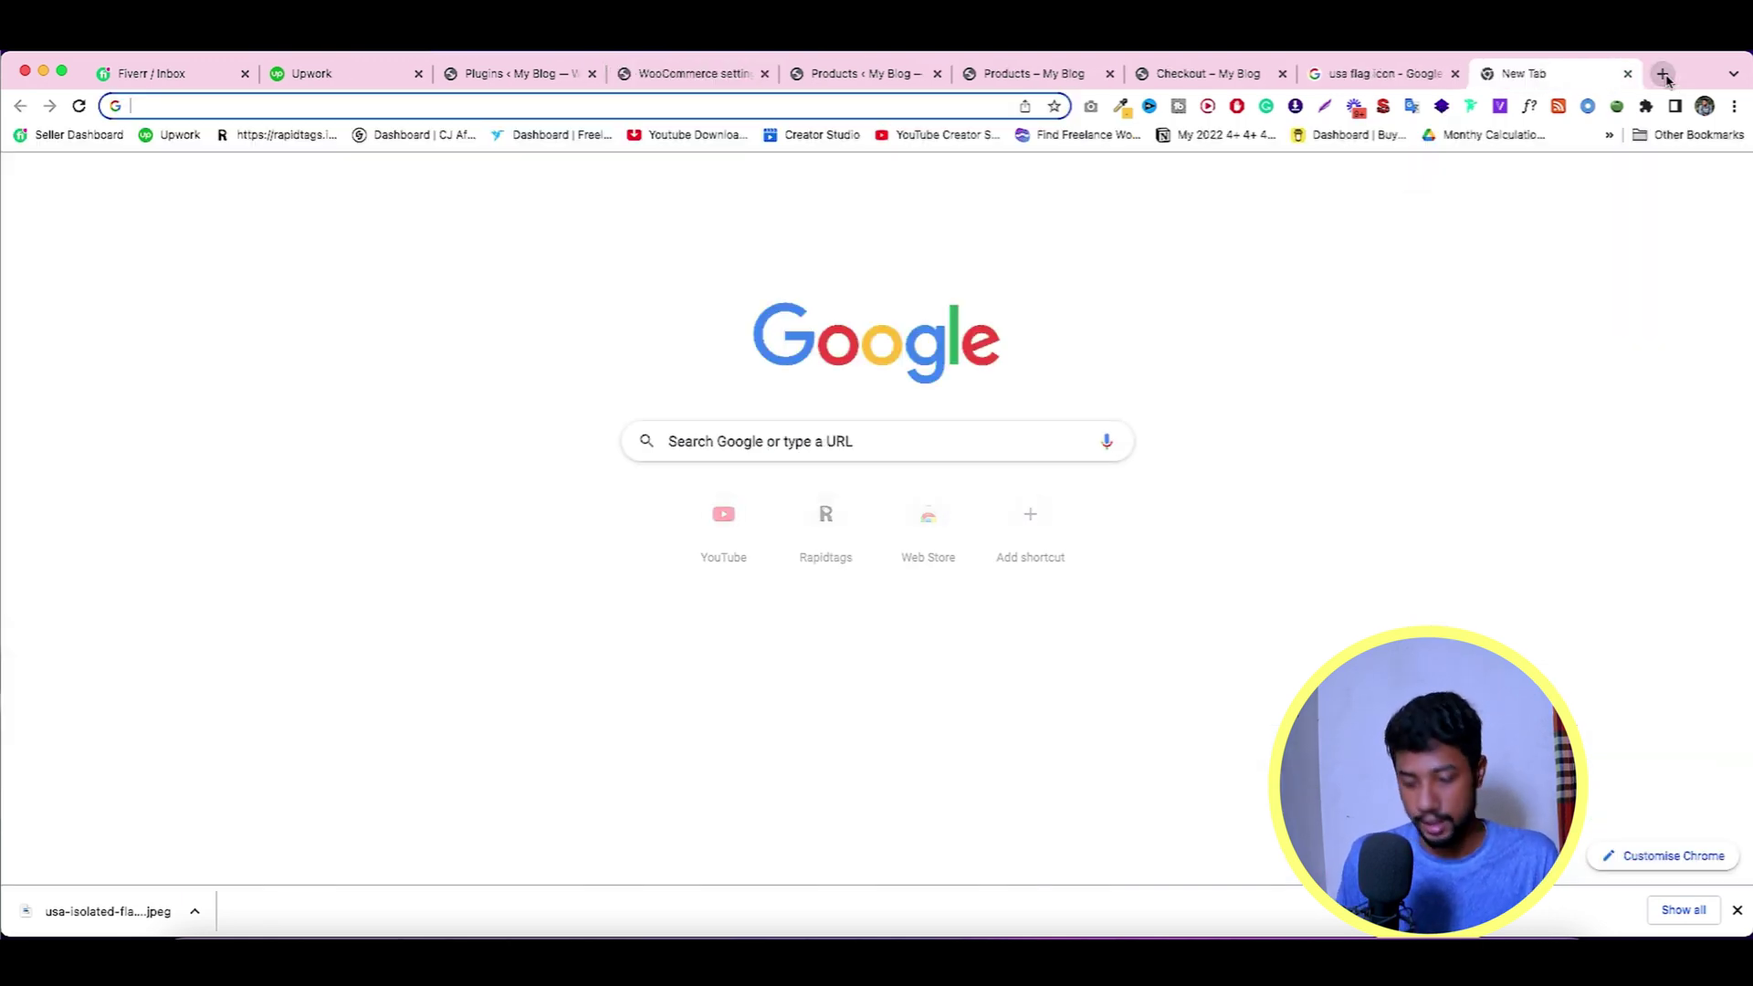
{"action": "type", "text": "get"}
{"action": "key", "text": "Return"}
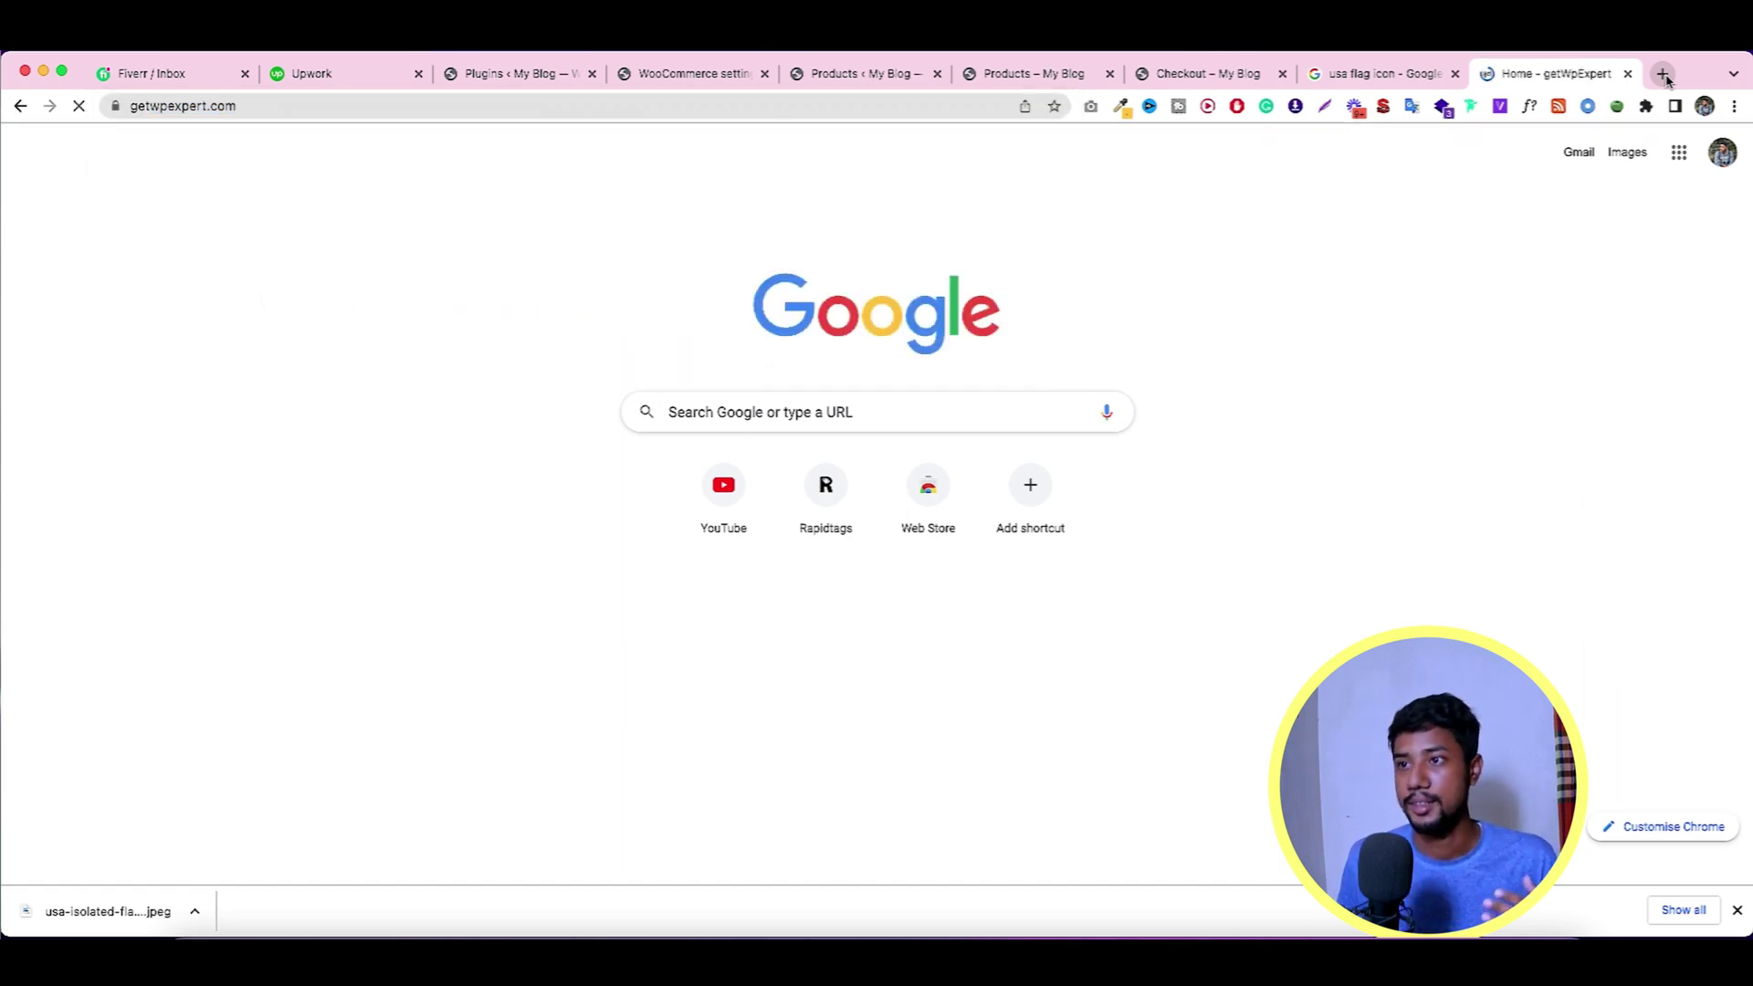
{"action": "scroll", "coordinate": [824, 443], "scroll_direction": "down", "scroll_amount": 4}
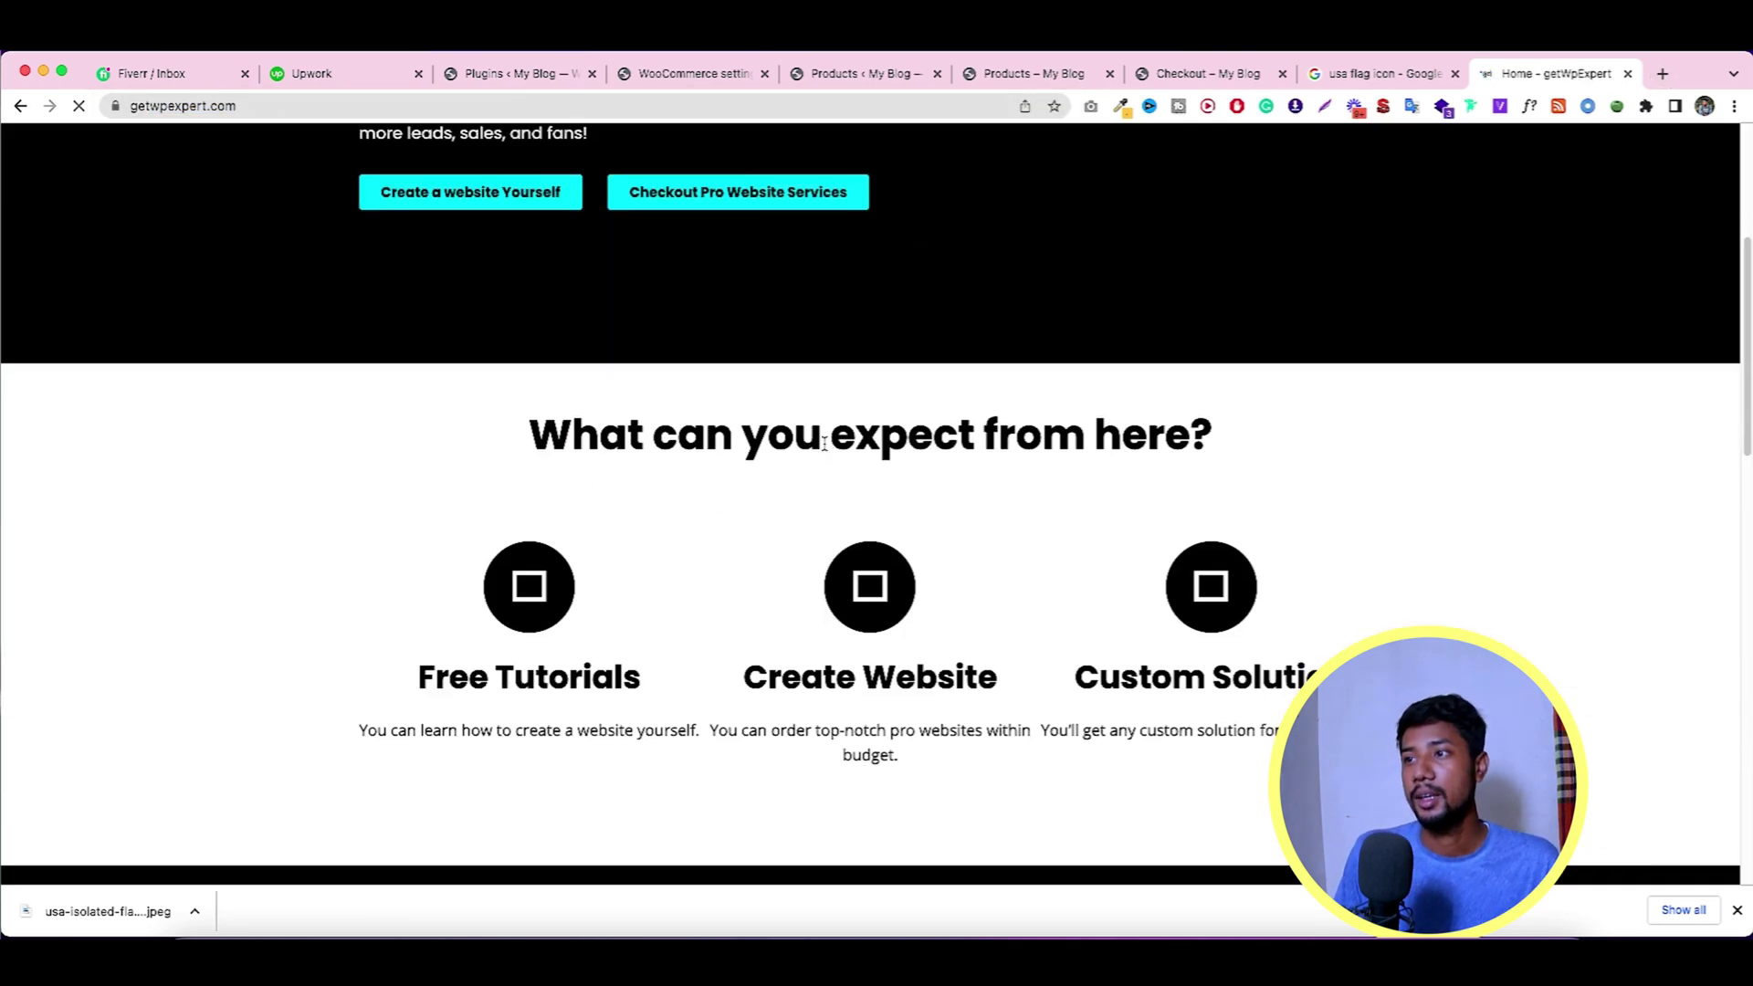
{"action": "scroll", "coordinate": [824, 443], "scroll_direction": "down", "scroll_amount": 10}
{"action": "scroll", "coordinate": [1030, 601], "scroll_direction": "up", "scroll_amount": 1}
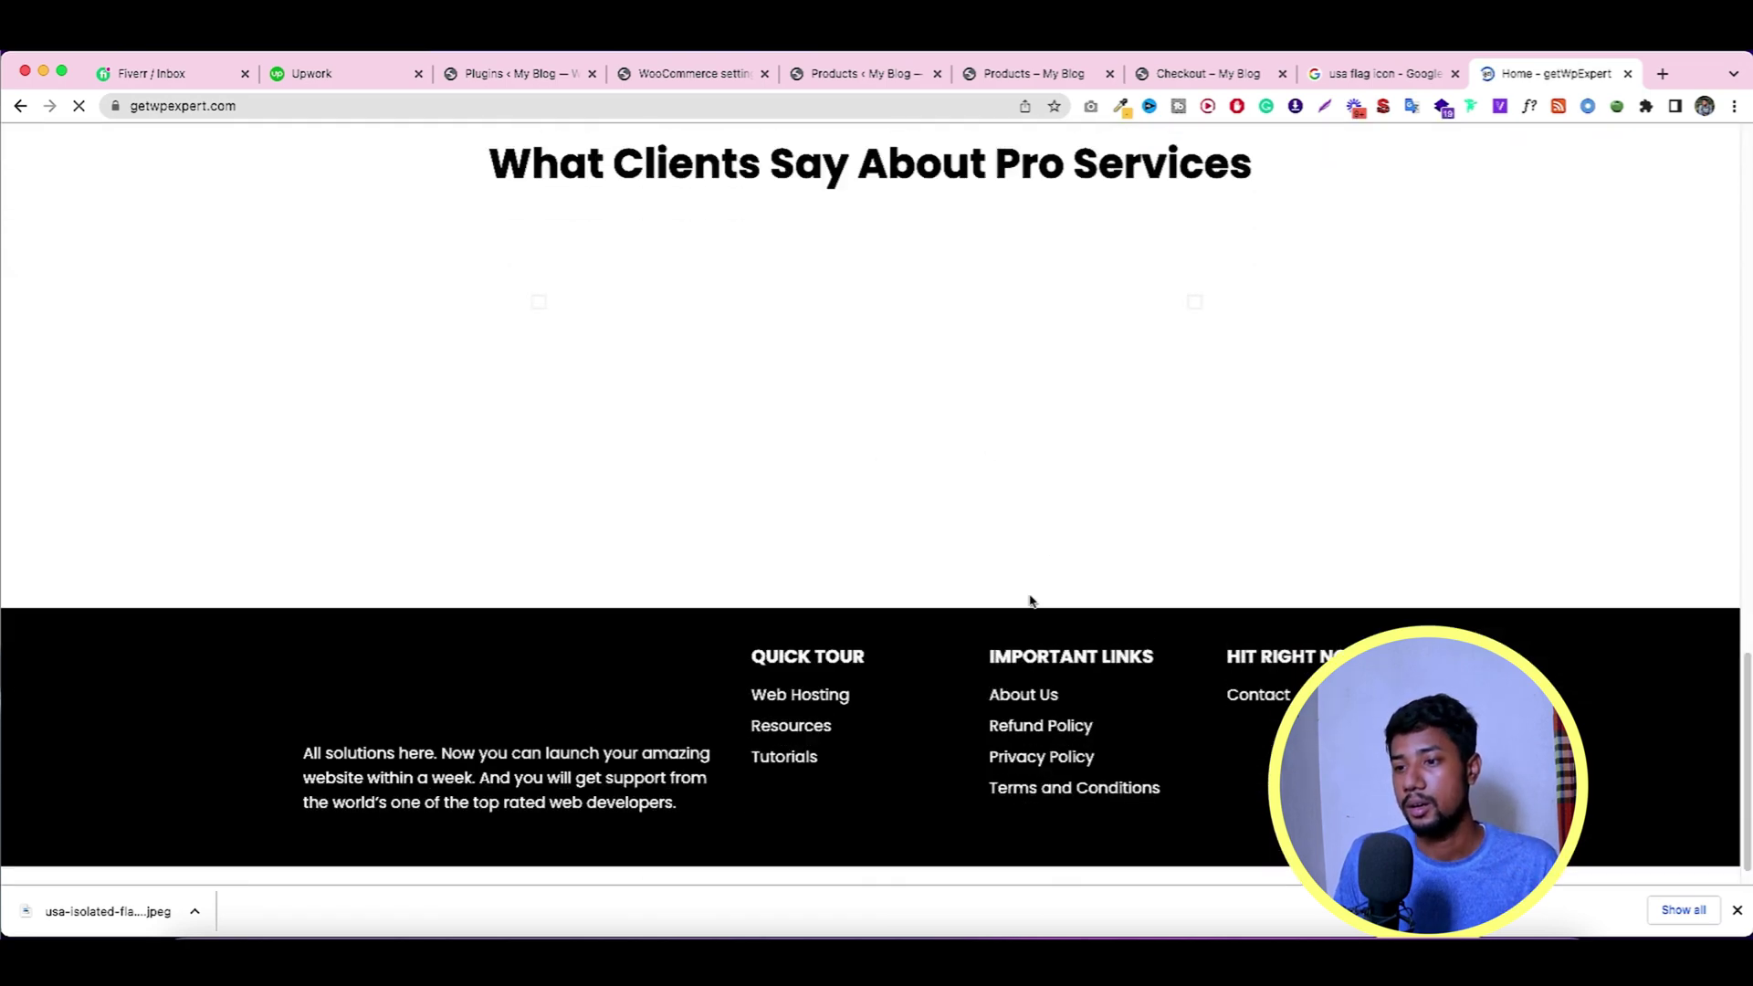
{"action": "scroll", "coordinate": [1030, 600], "scroll_direction": "up", "scroll_amount": 6}
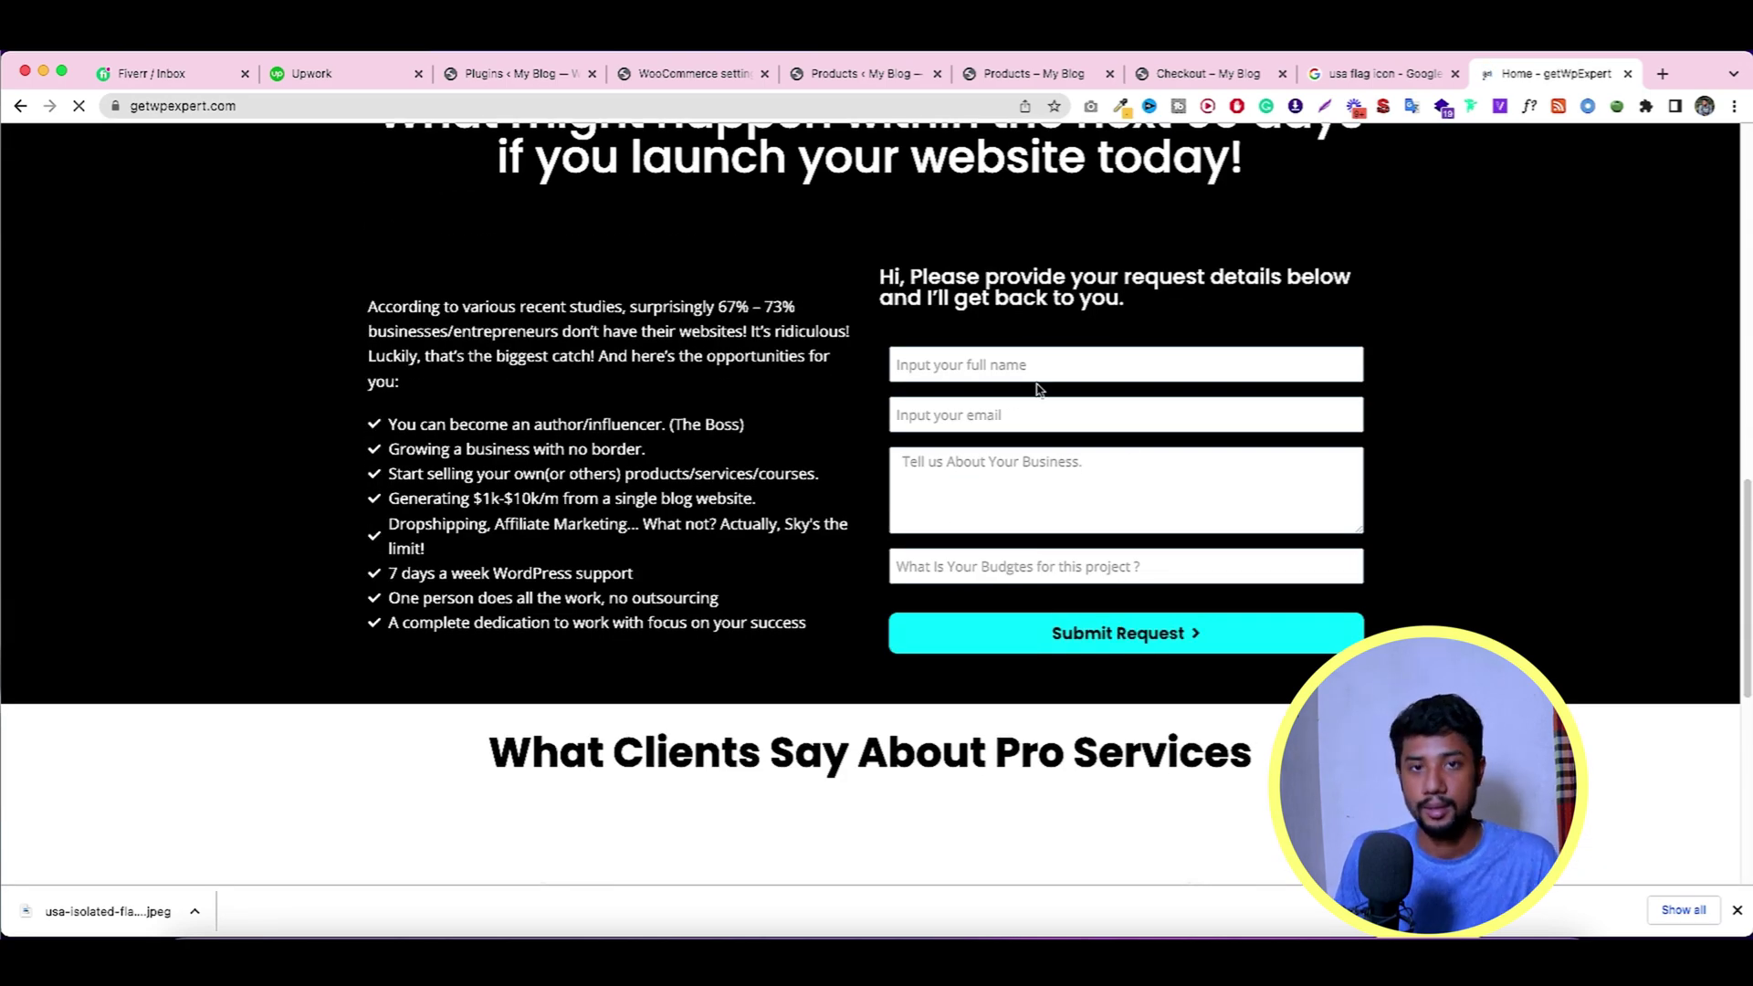